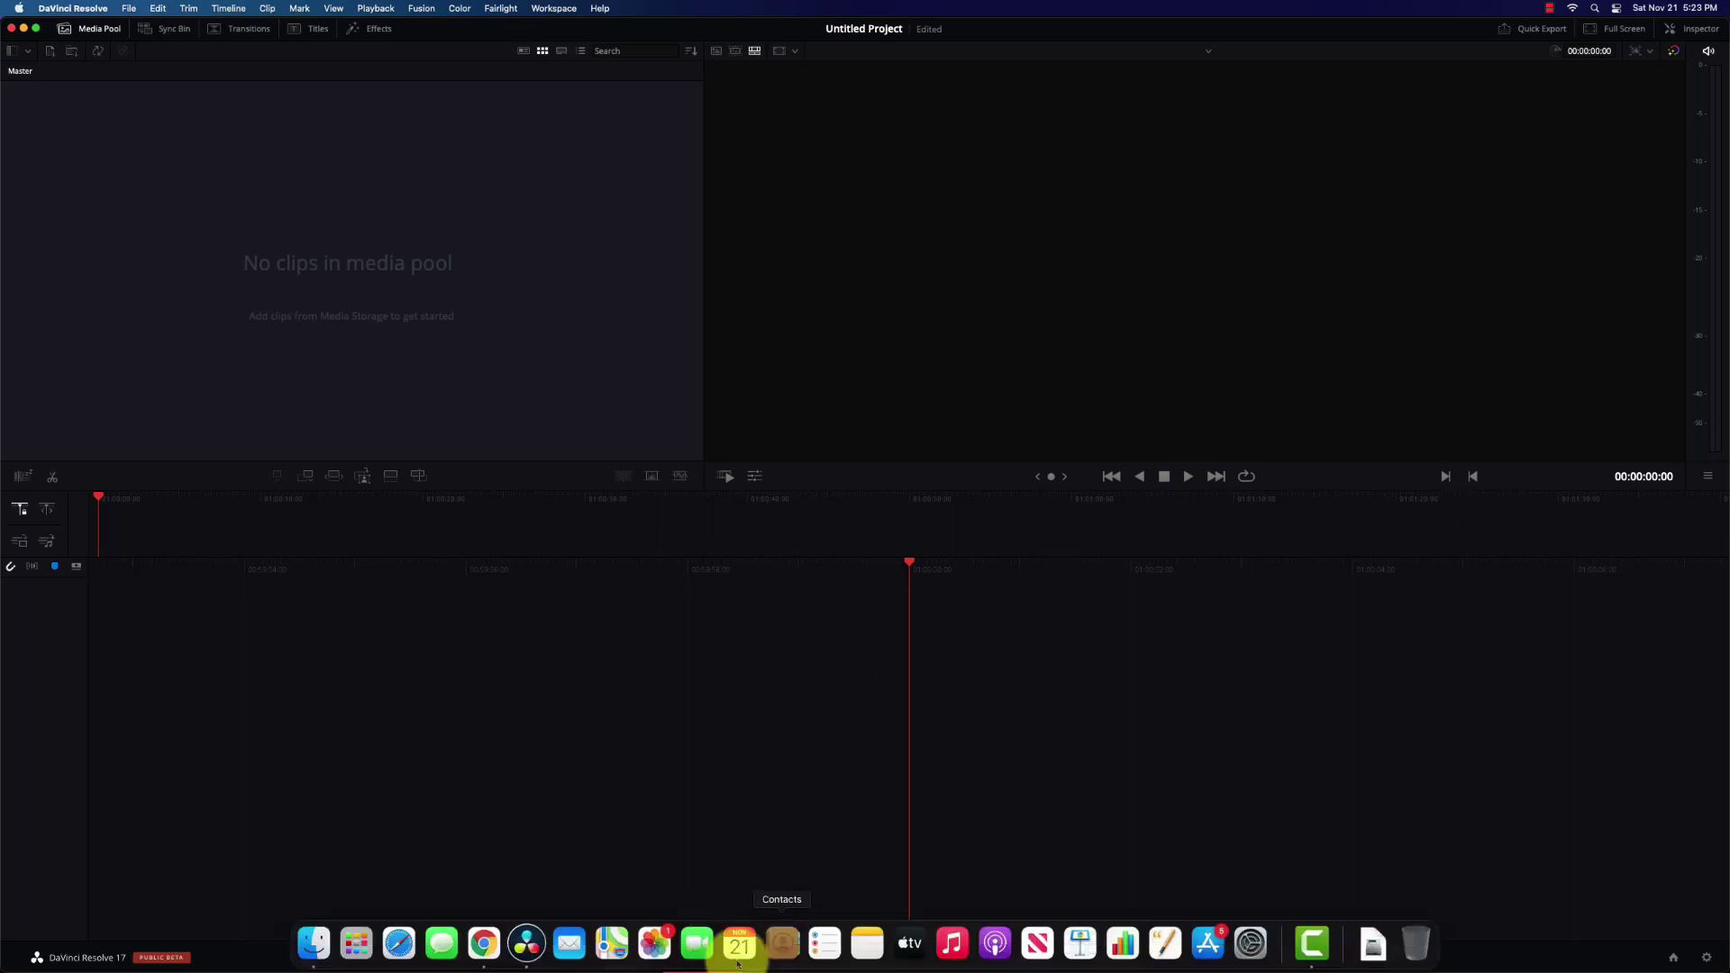
Switch the empty Untitled Project to the Edit page
click(783, 956)
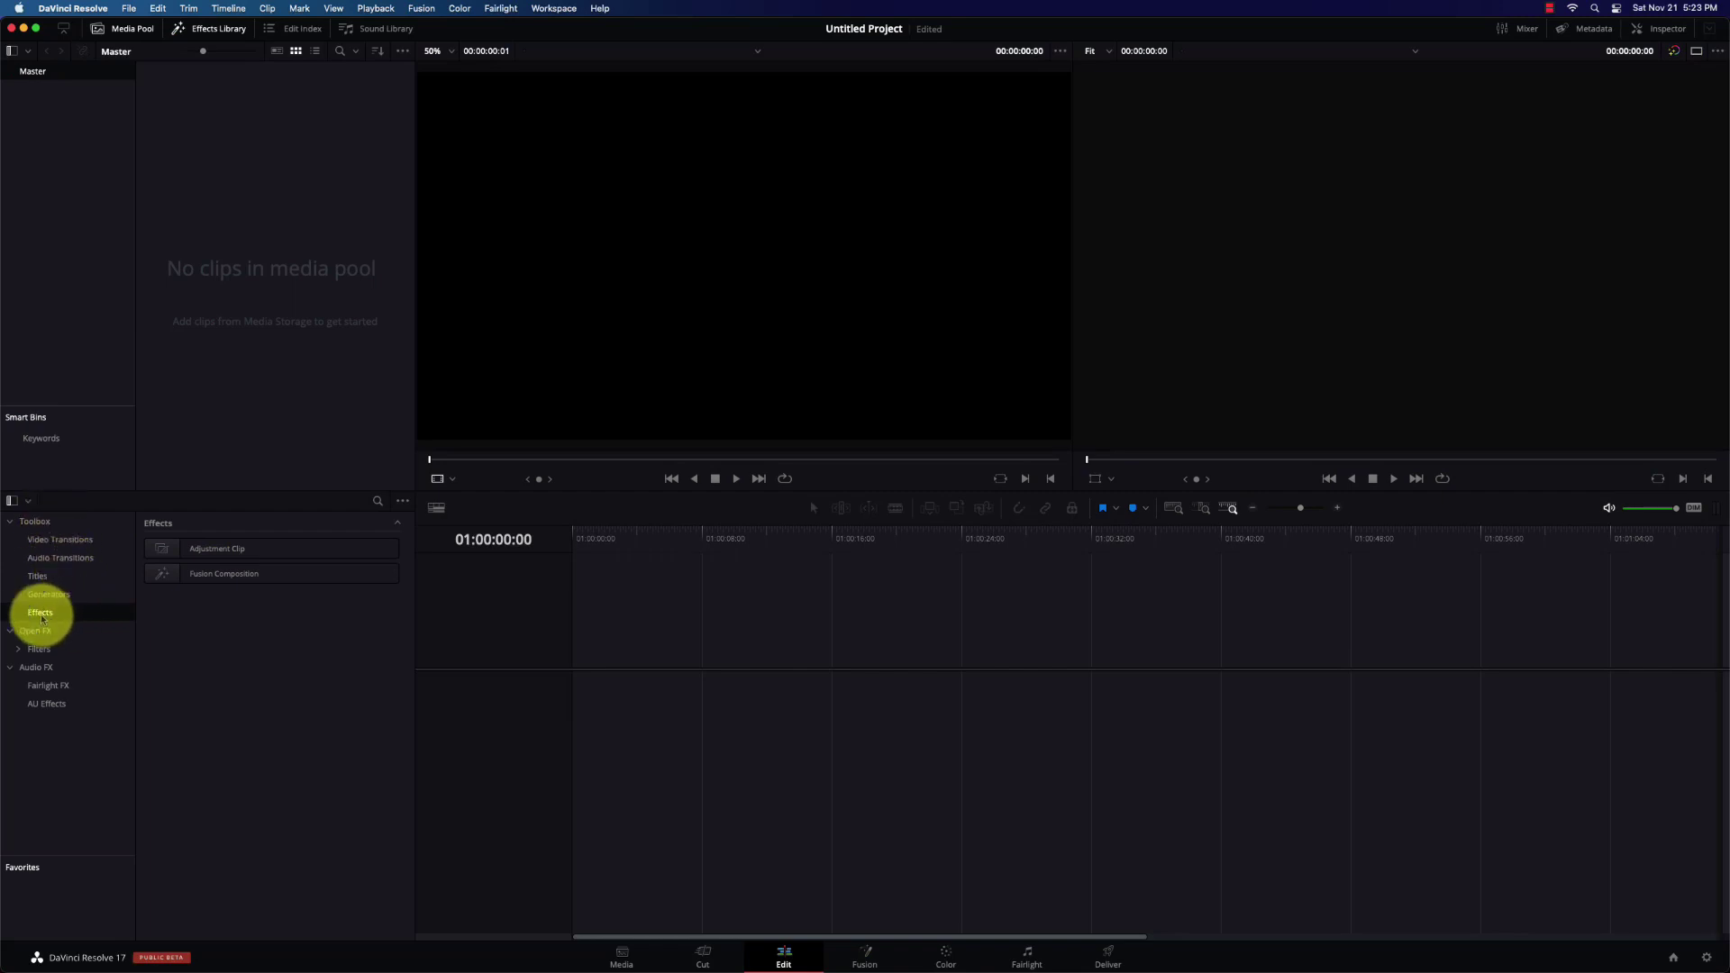
Drop a Fusion Composition onto Video 1 of a new Timeline 1 and open it in Fusion
drag(171, 572, 579, 706)
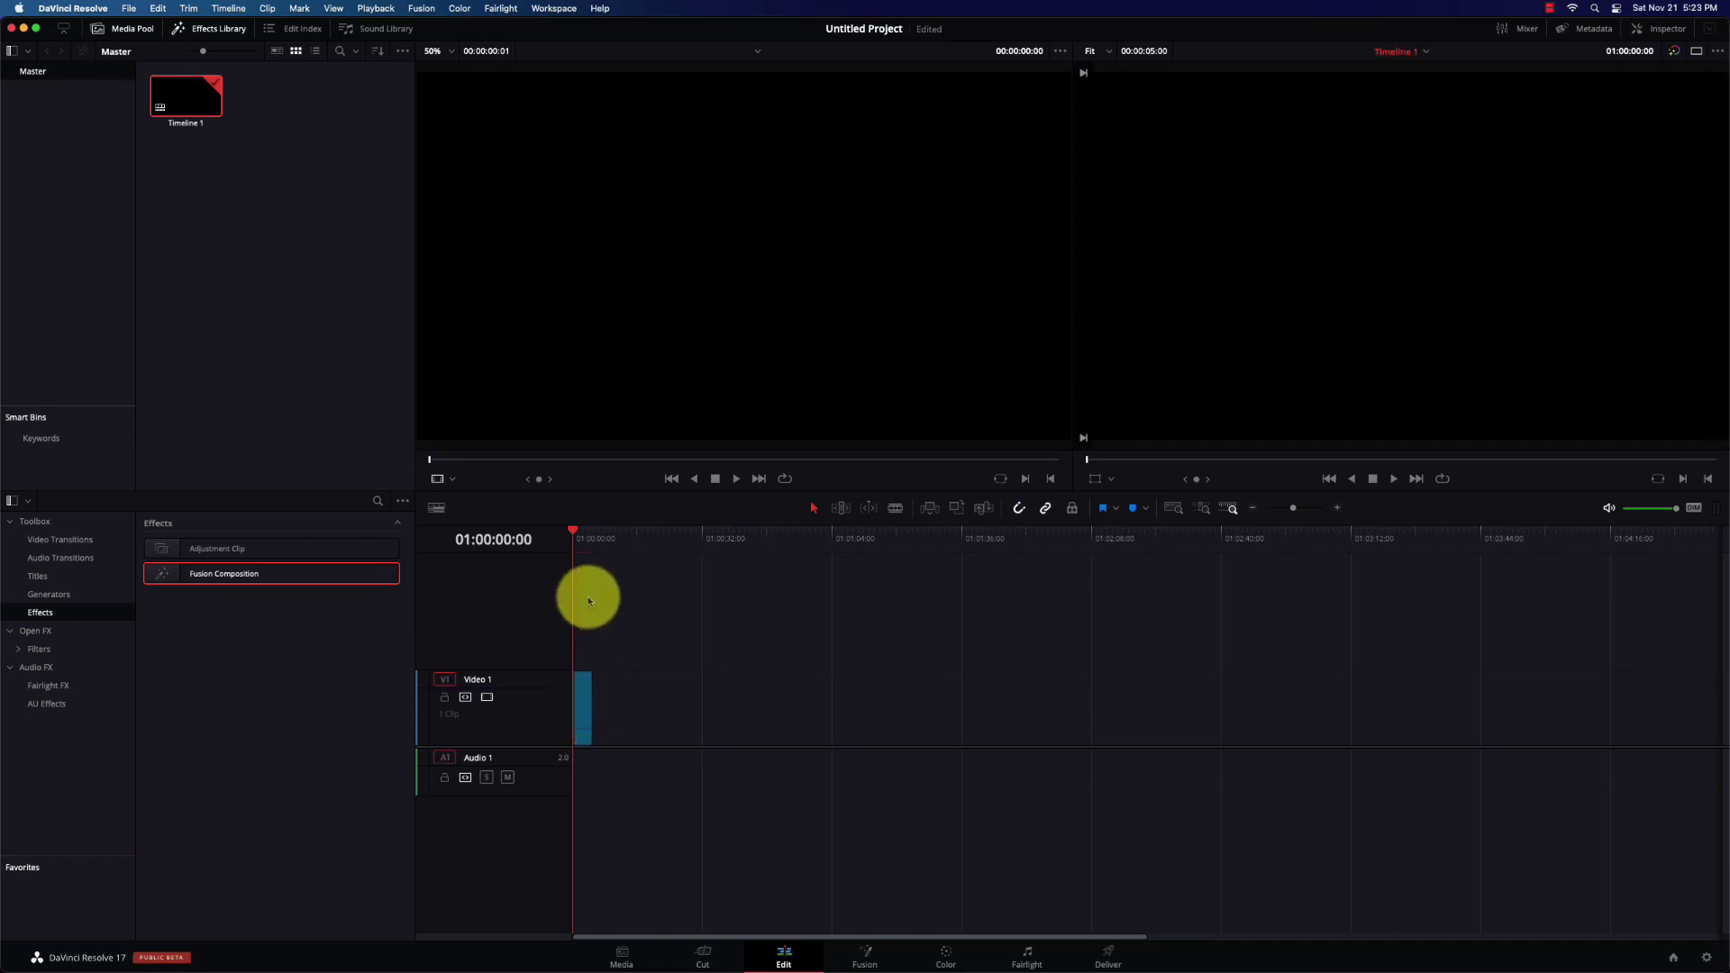
click(584, 549)
click(578, 545)
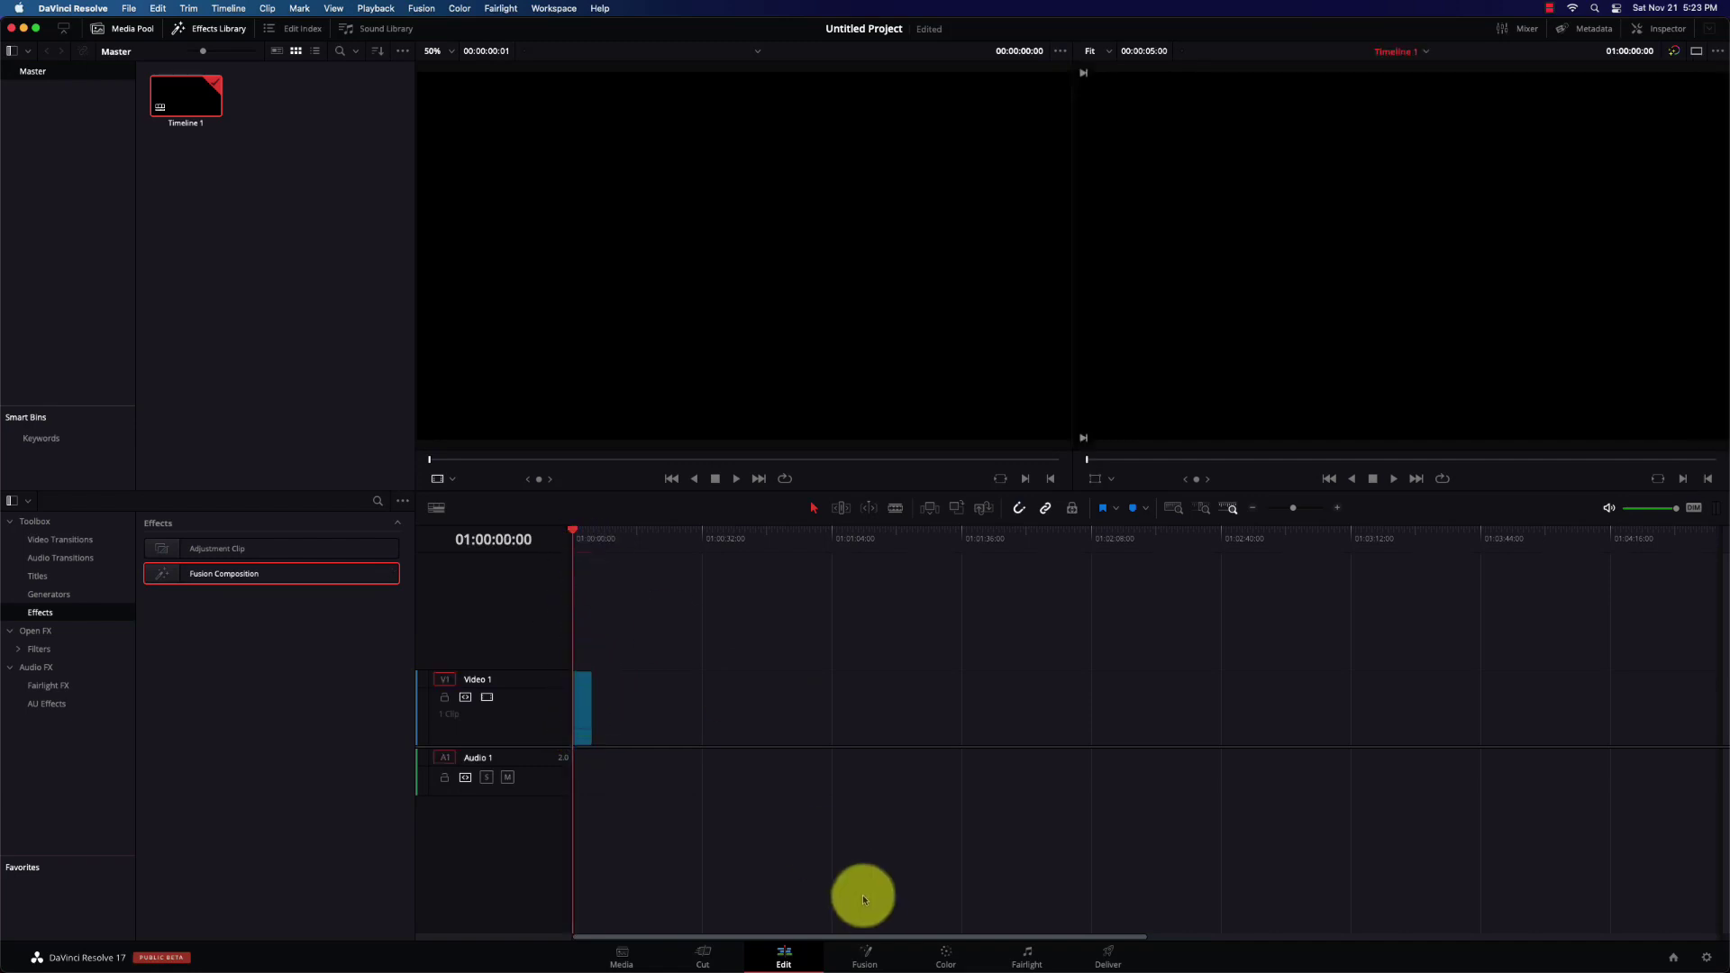
click(865, 955)
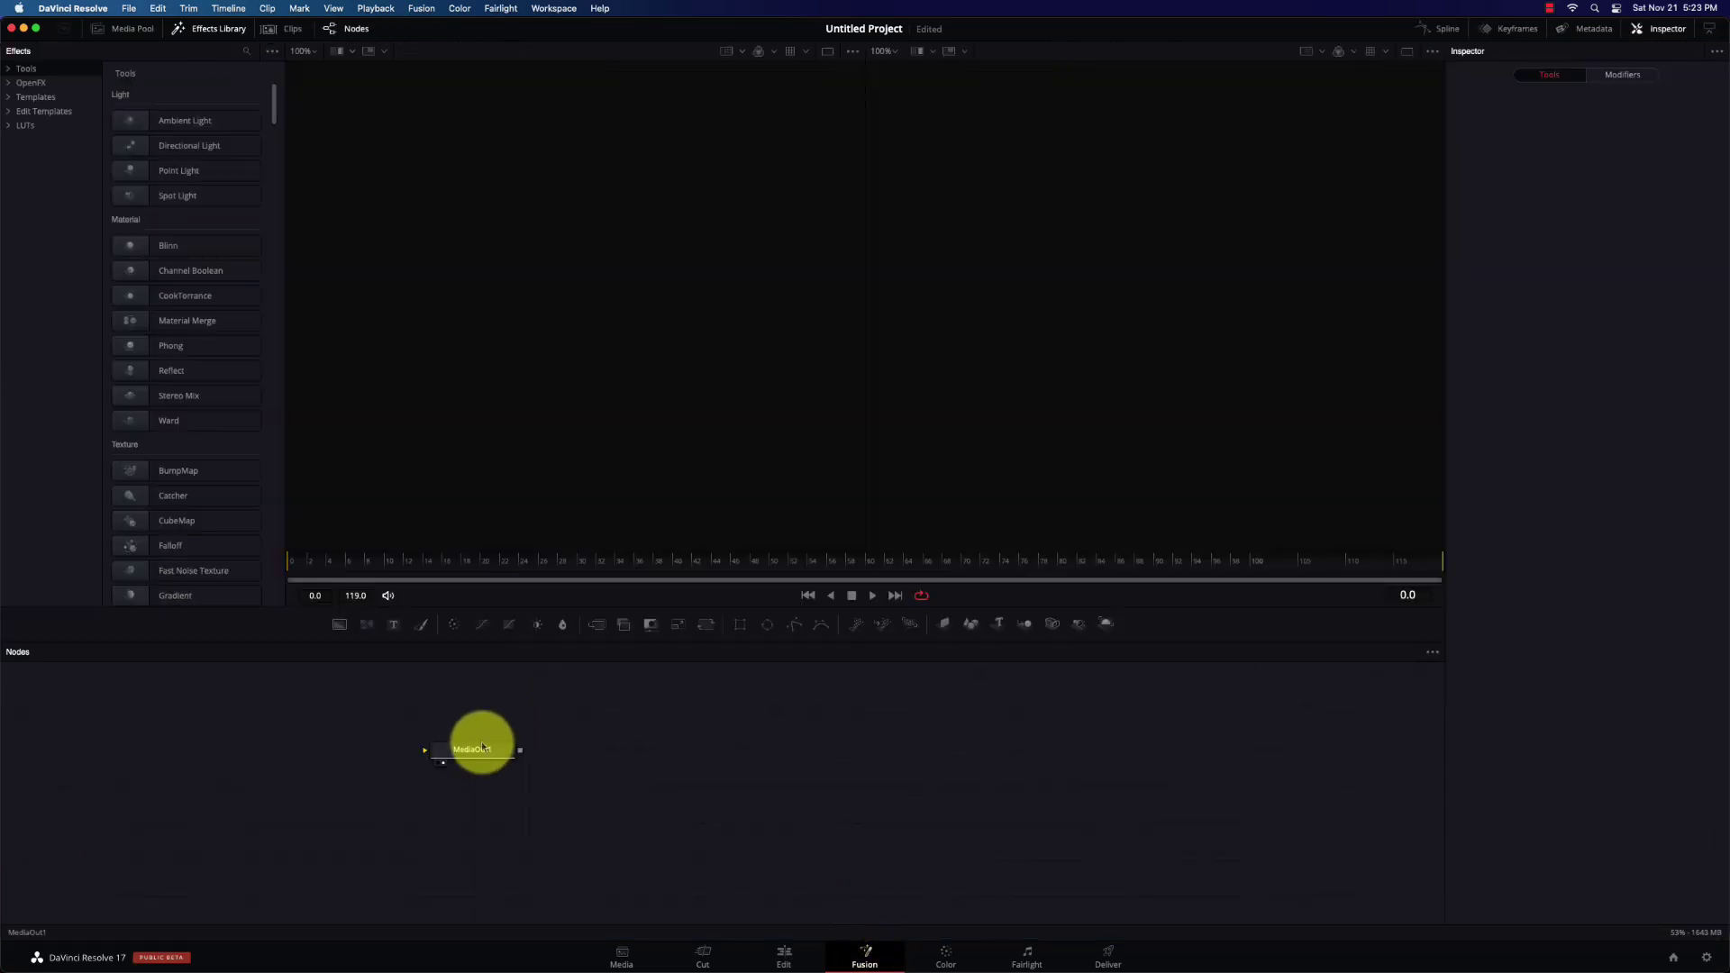
Move MediaOut1 further right and expand the Templates category in the Effects library
drag(481, 746, 992, 770)
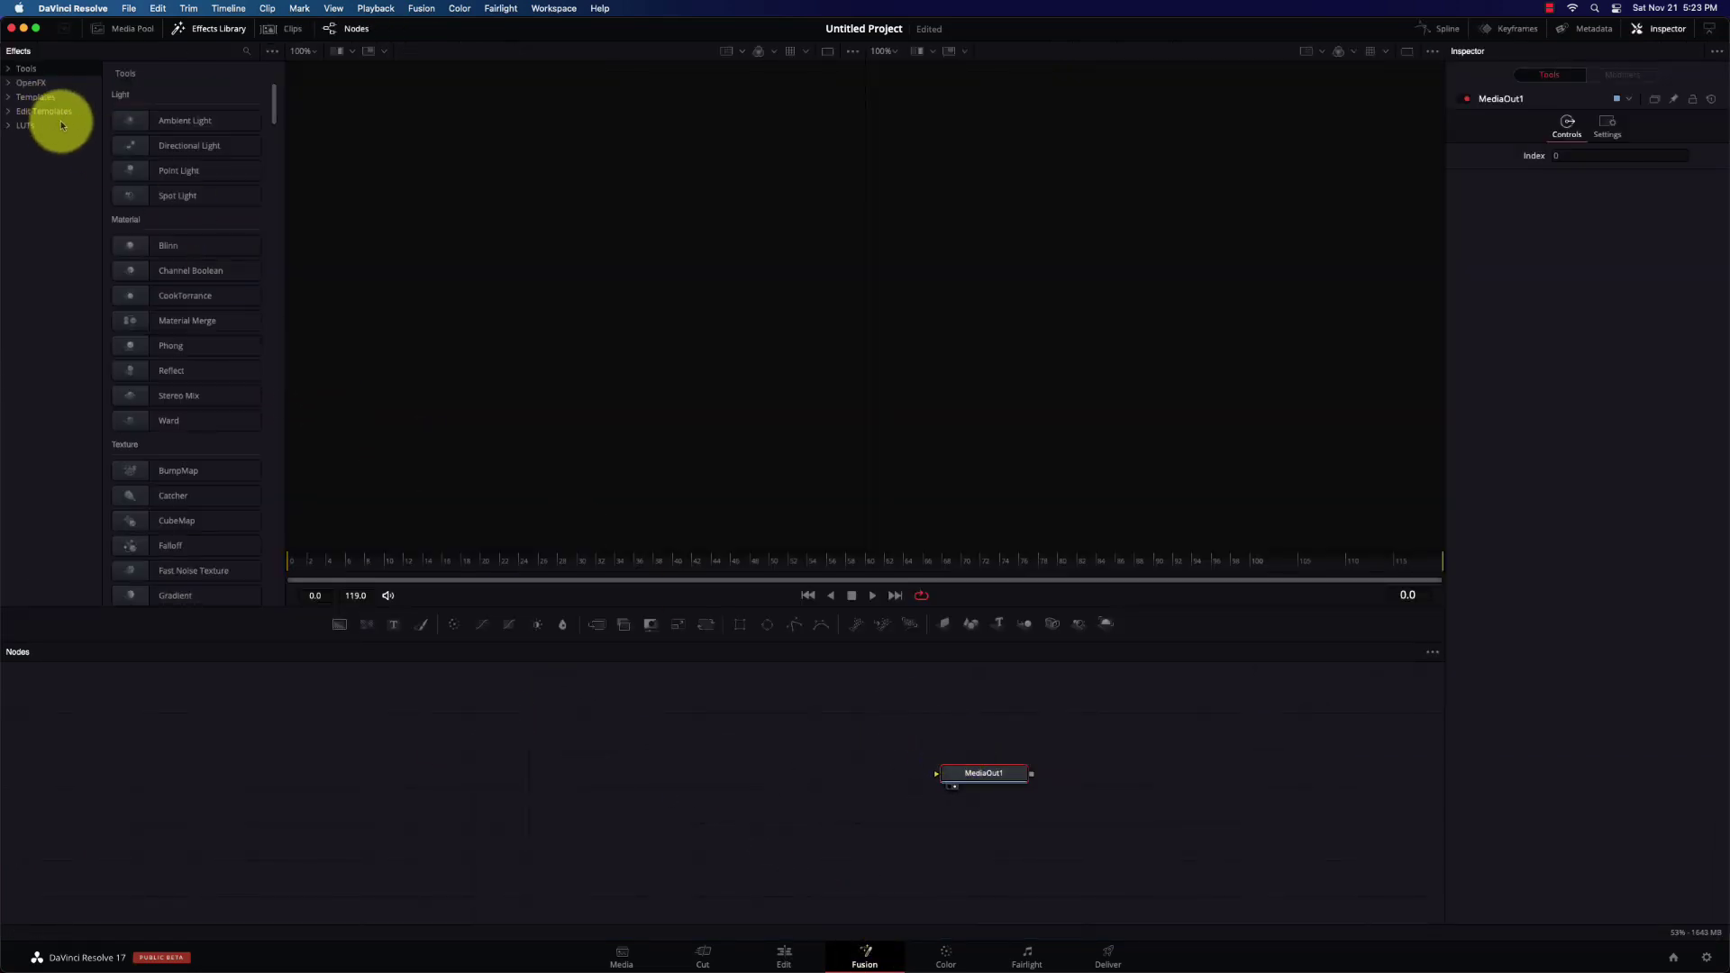
click(9, 96)
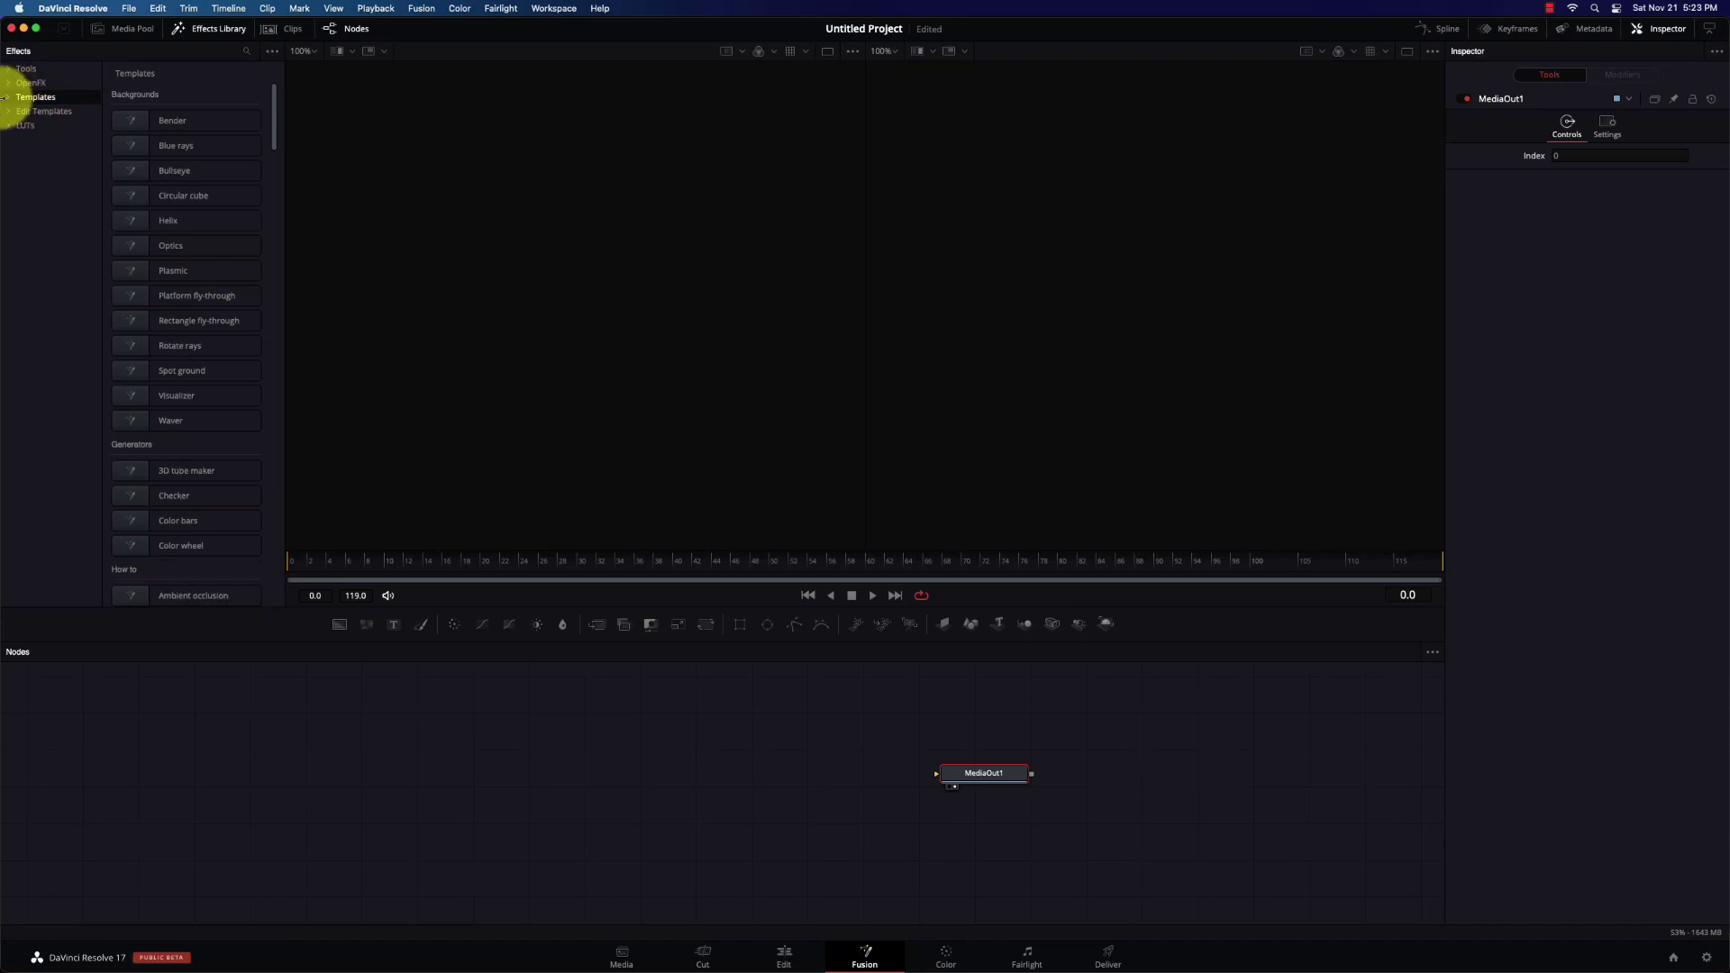
click(9, 97)
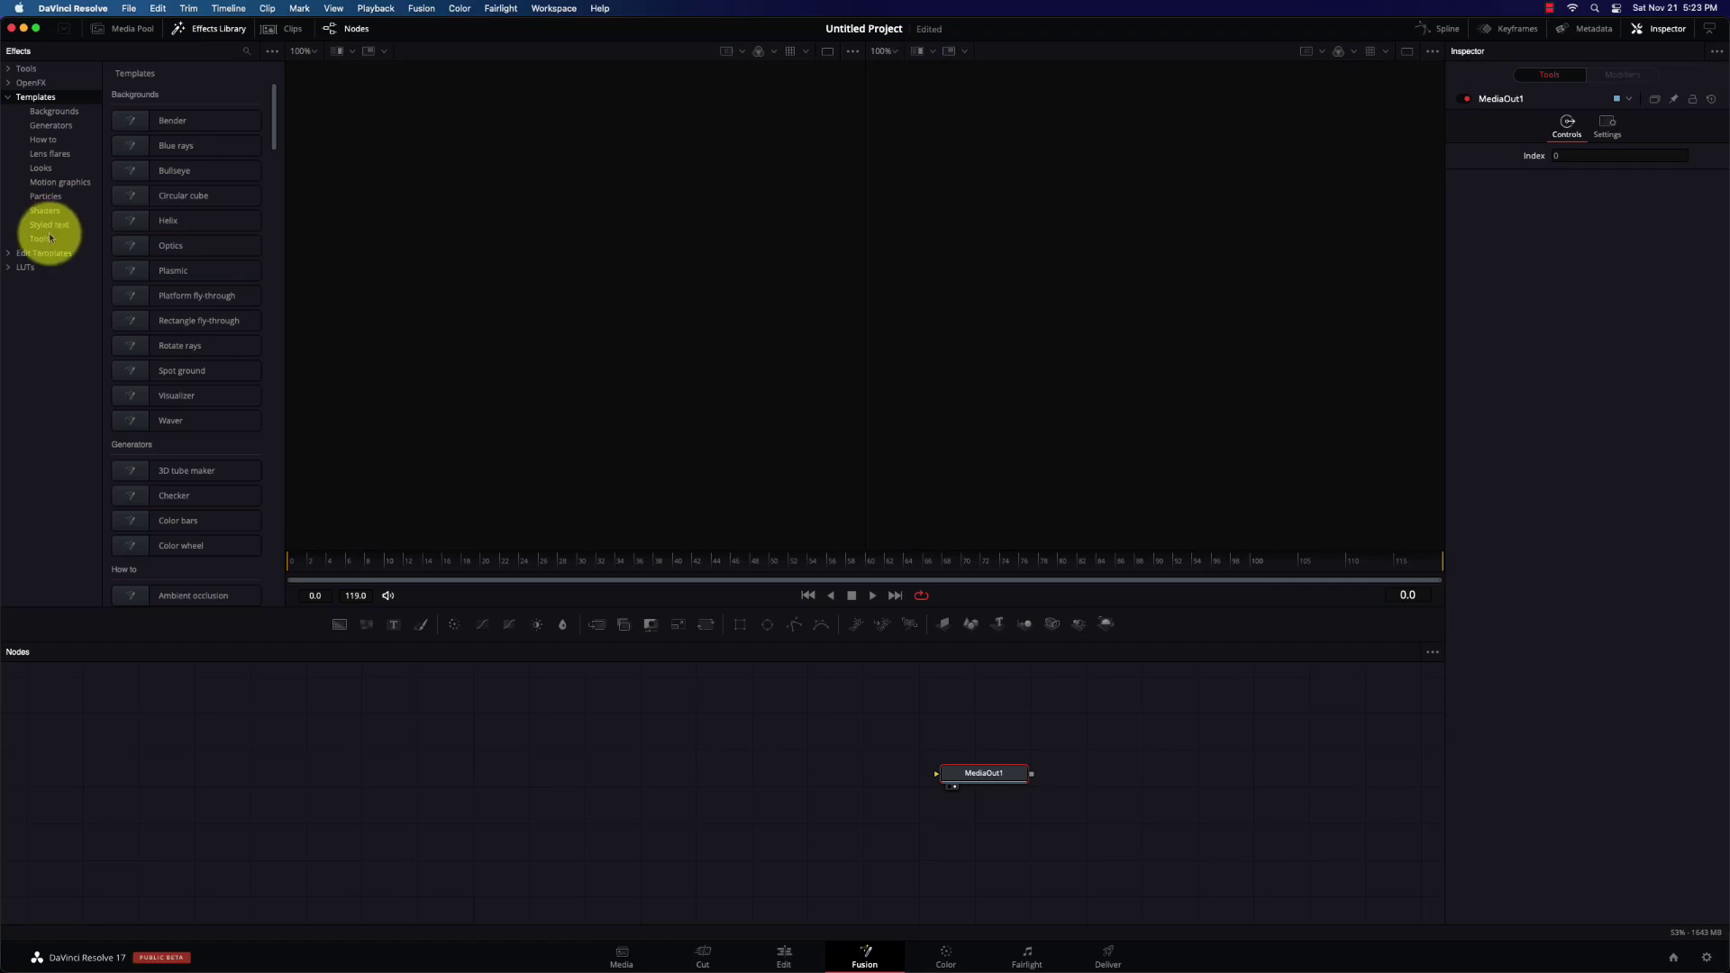
Browse to the Particles templates and drag Blowing leaves toward the node graph
click(52, 186)
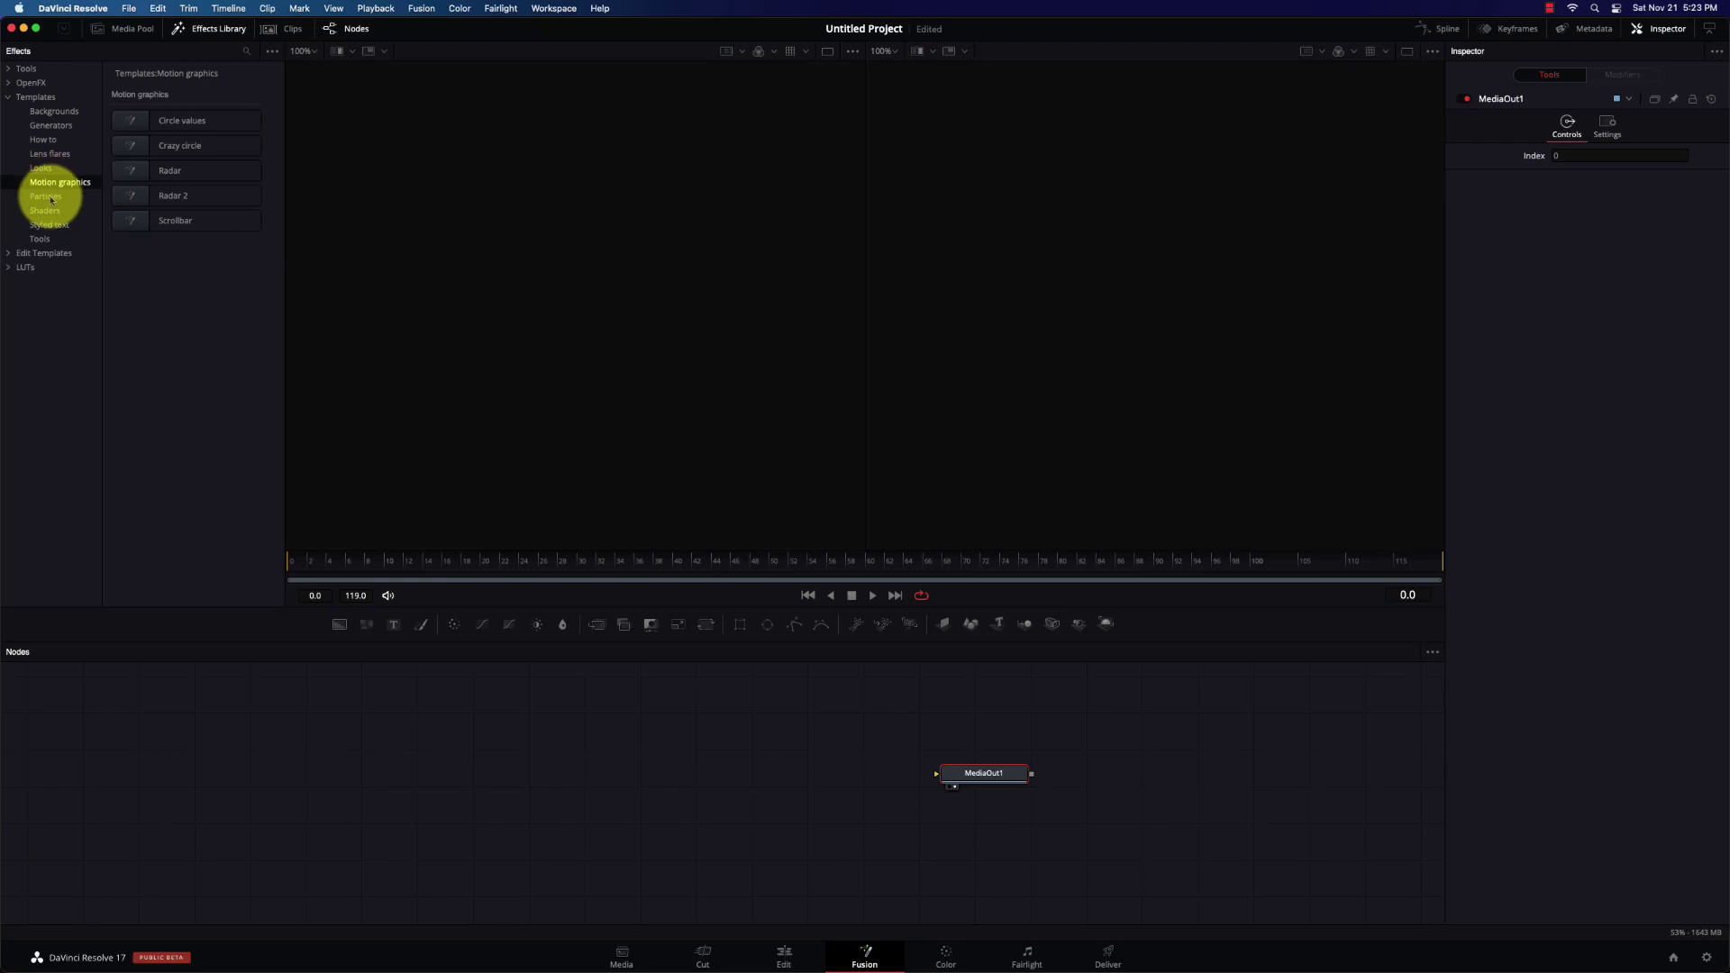
click(51, 197)
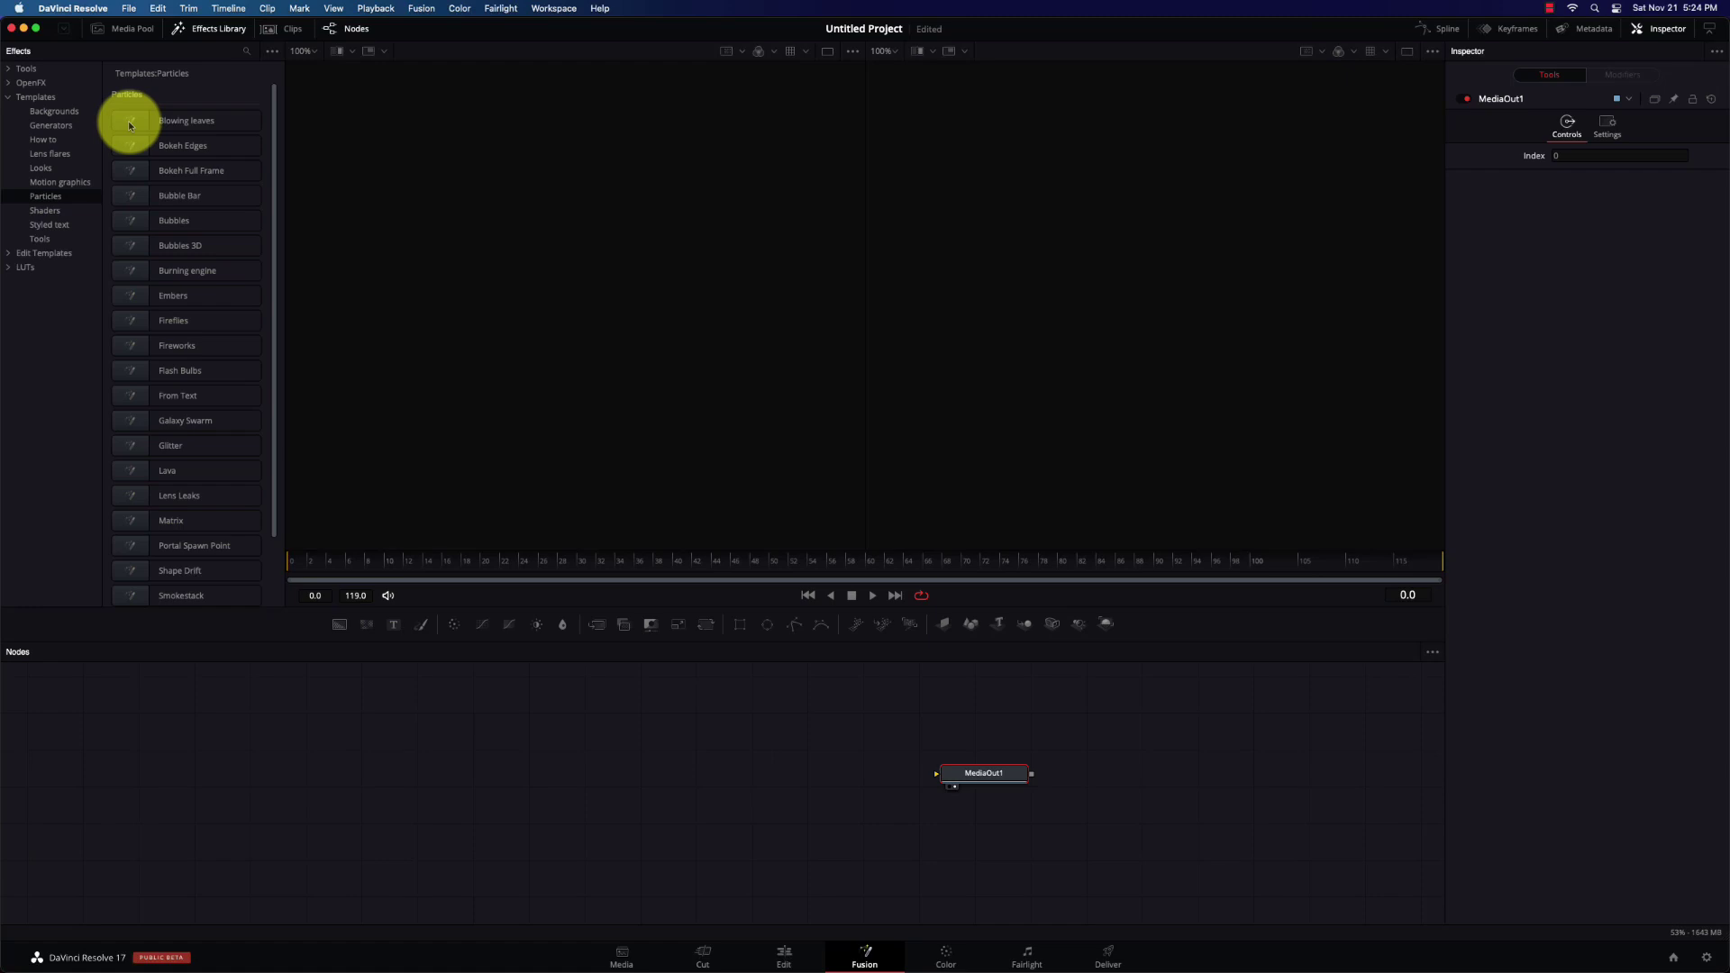
drag(128, 121, 437, 670)
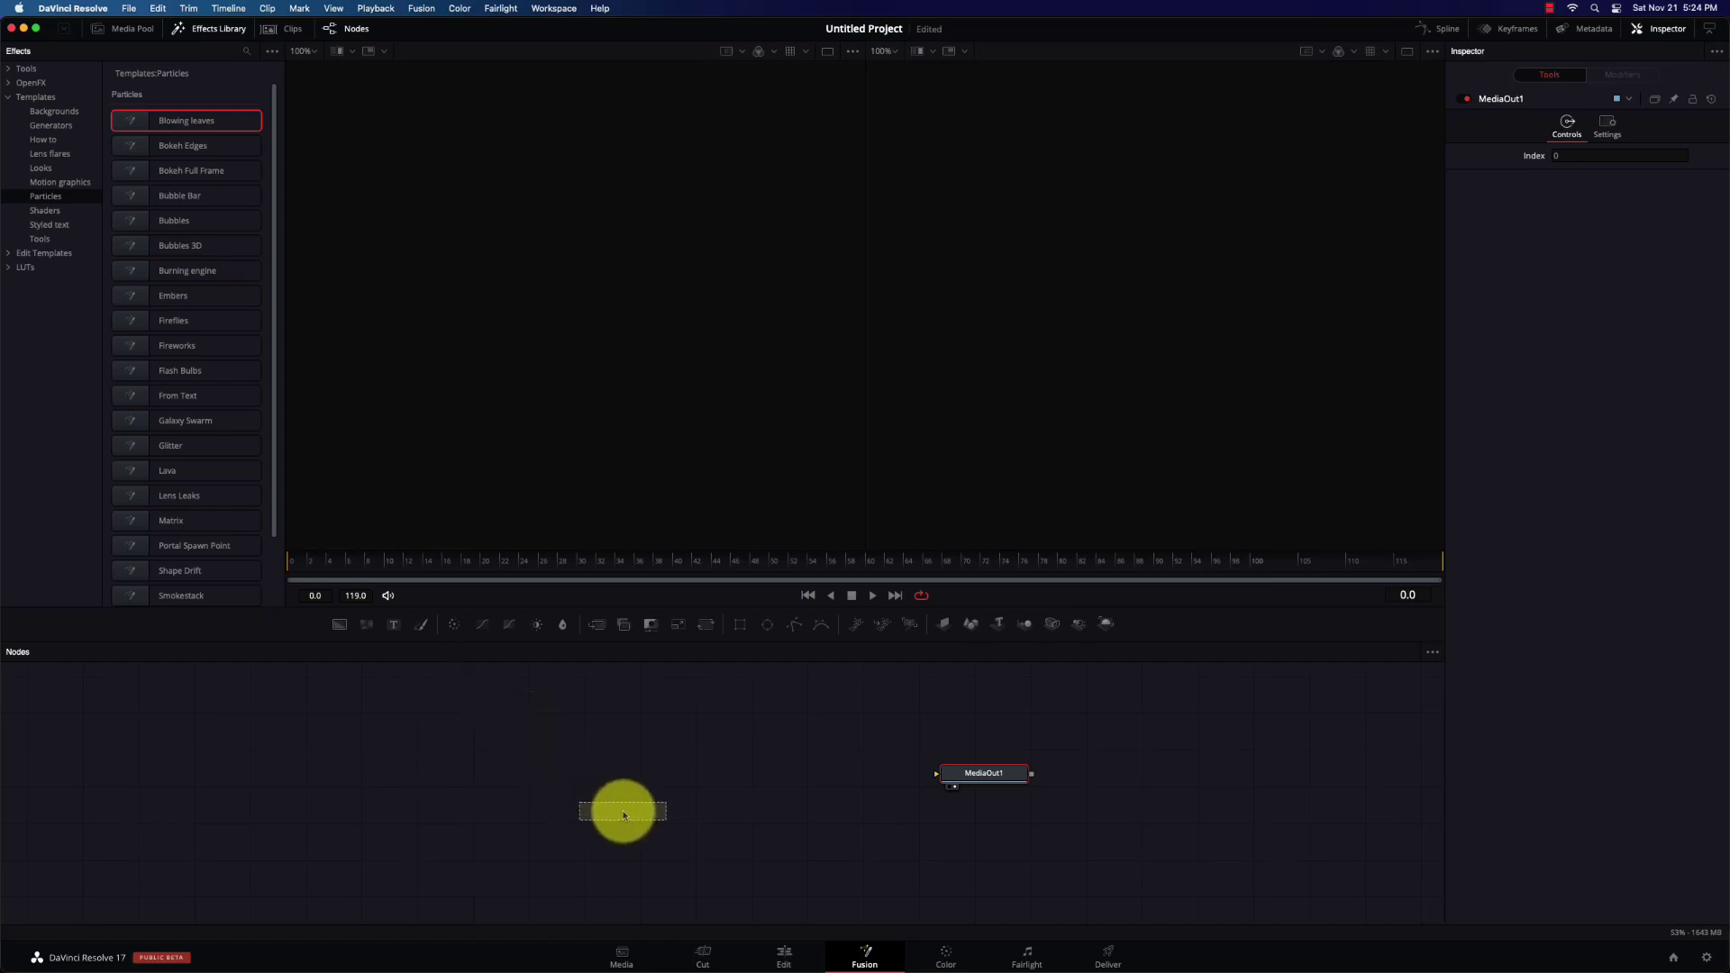
Add the Blowing leaves nodes, wire Renderer3D3_2 into MediaOut1, and preview the falling leaves
drag(624, 815, 627, 815)
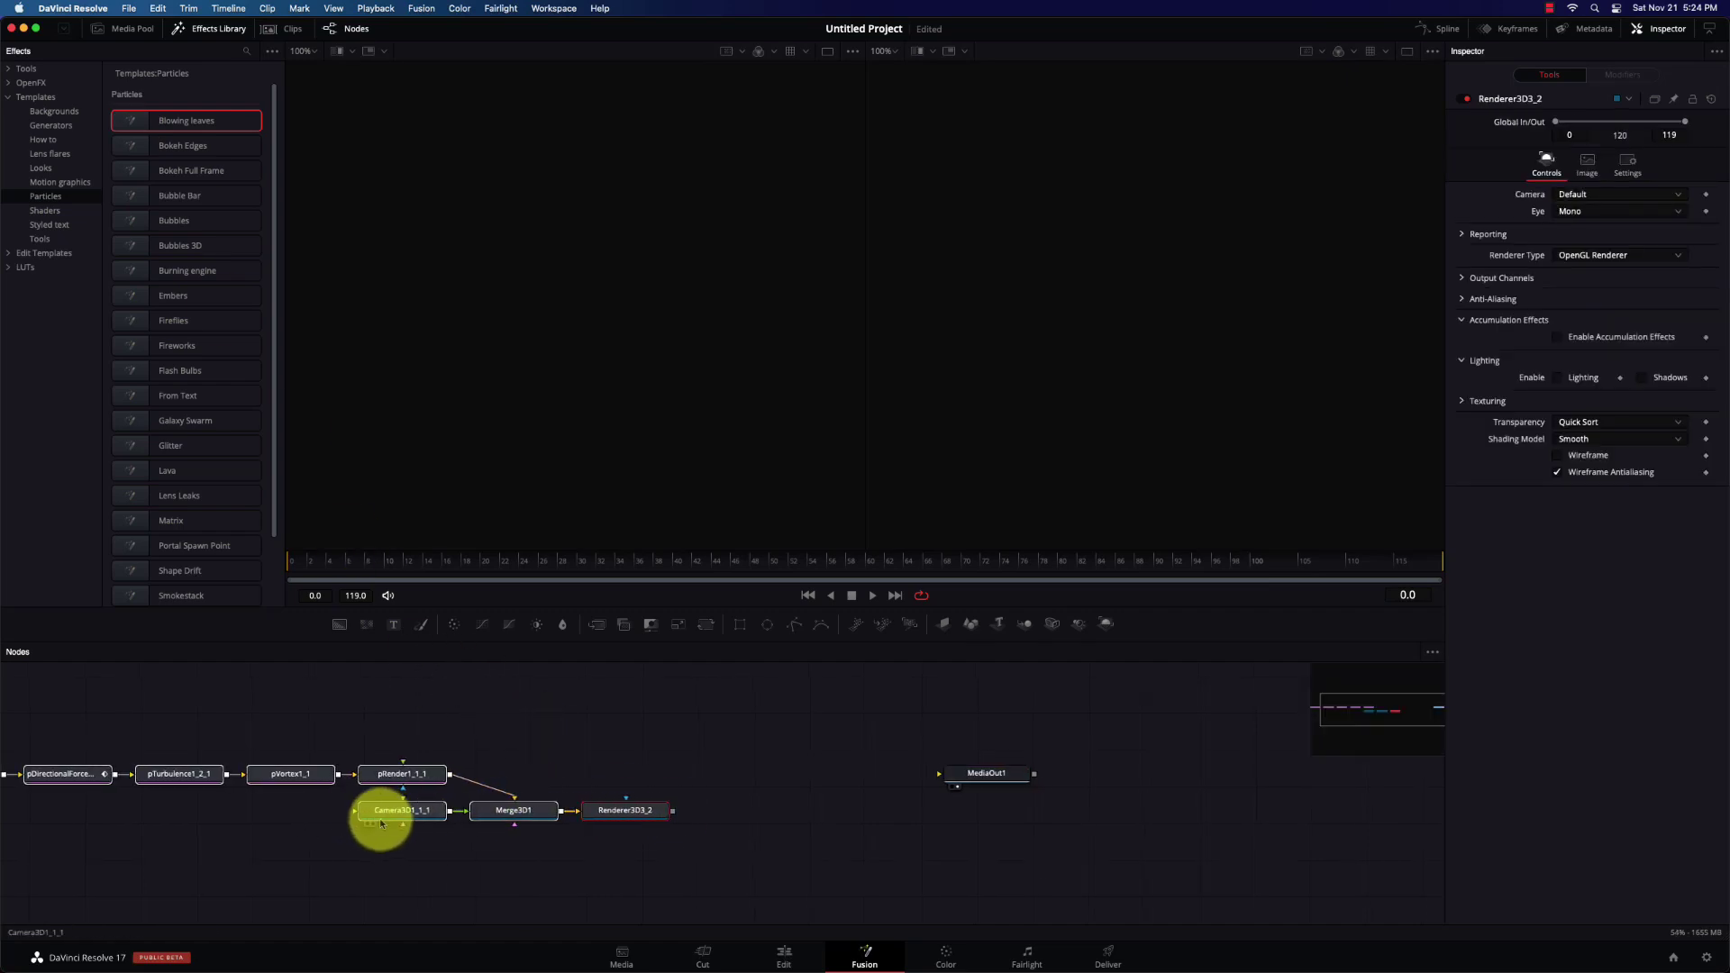
scroll(415, 818, left, 10)
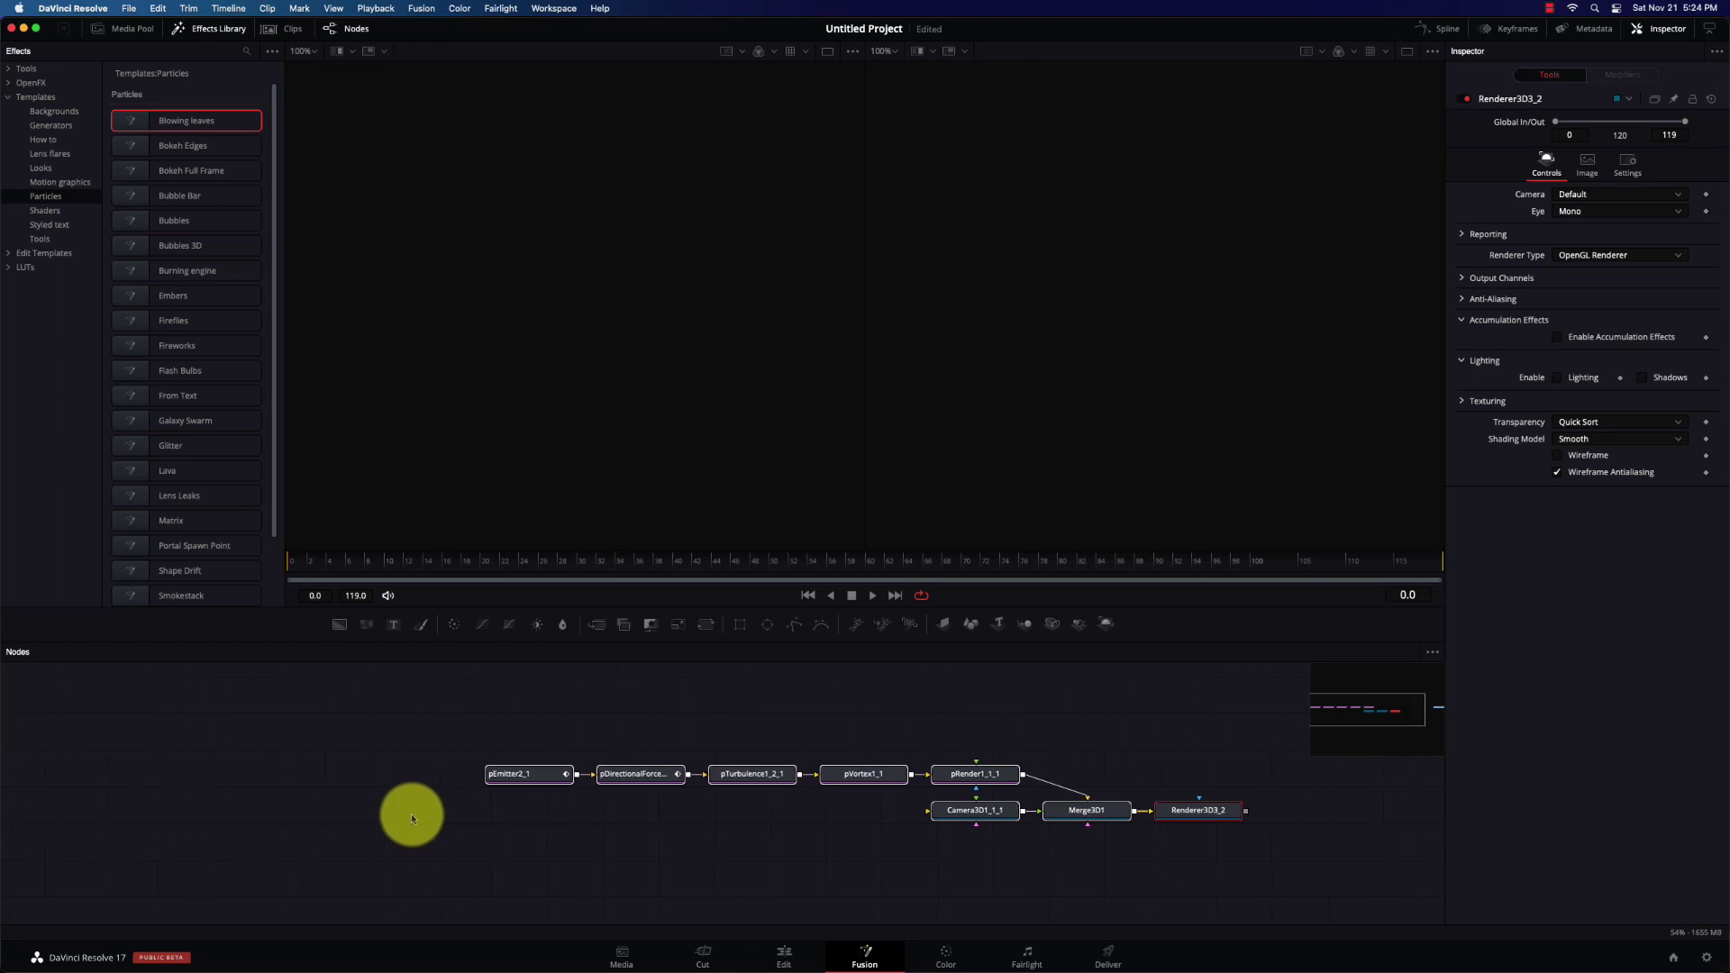
scroll(411, 815, right, 5)
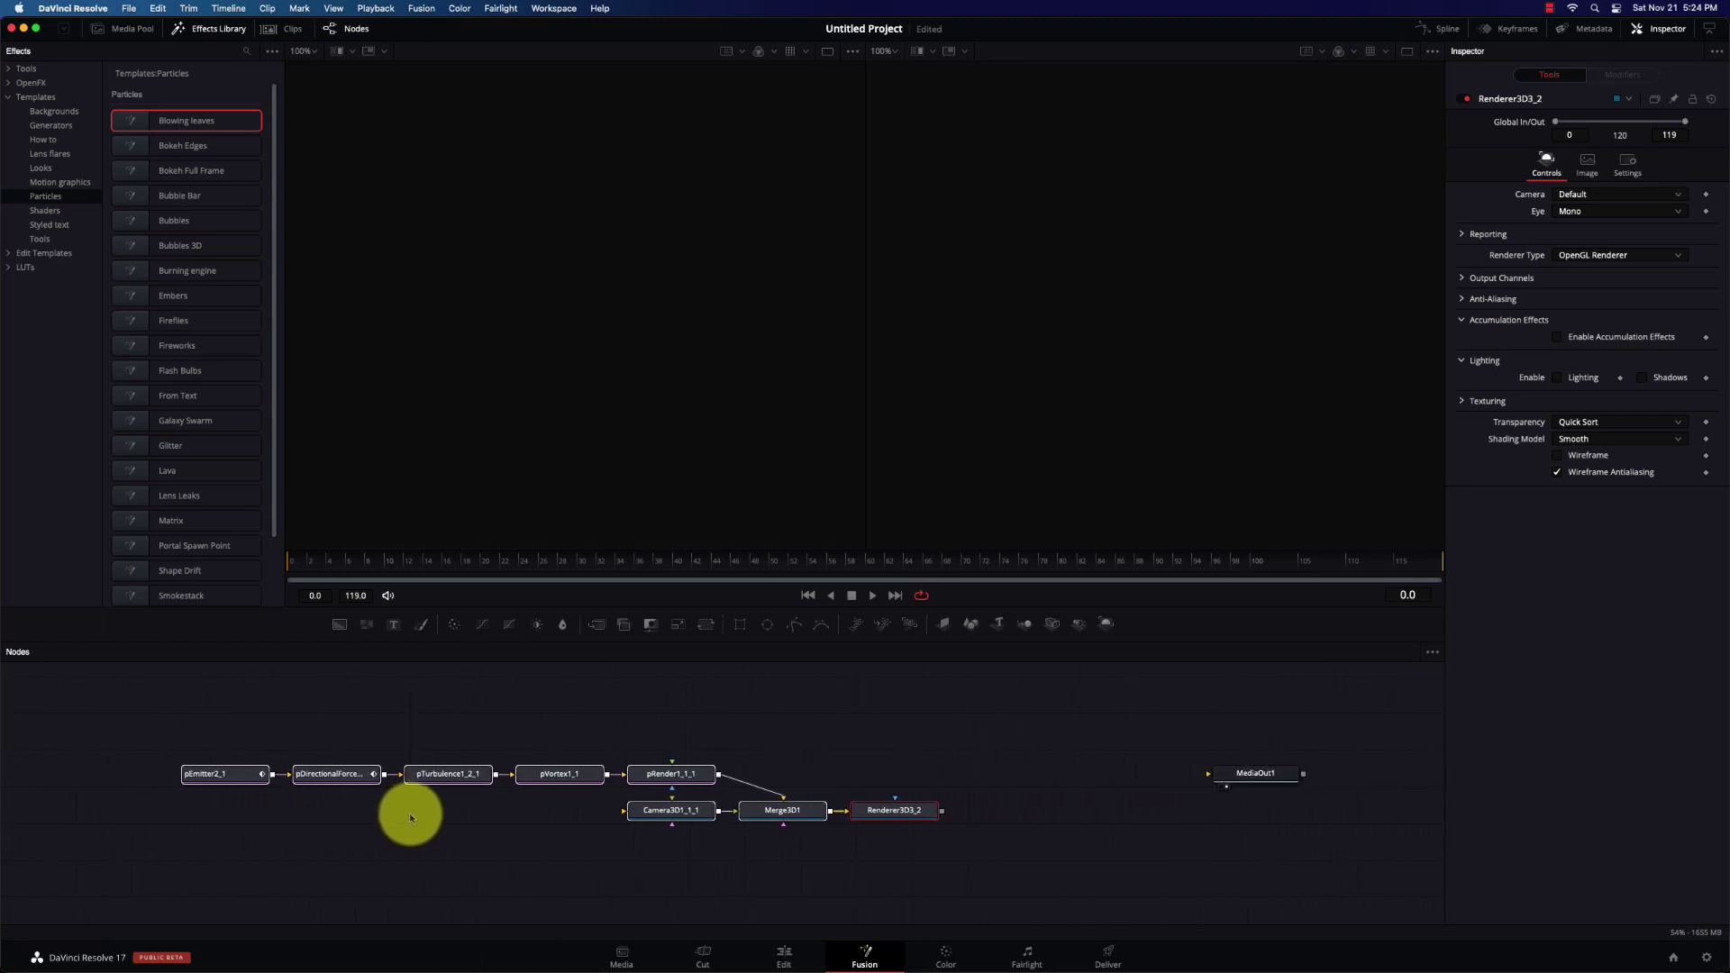
scroll(411, 817, right, 1)
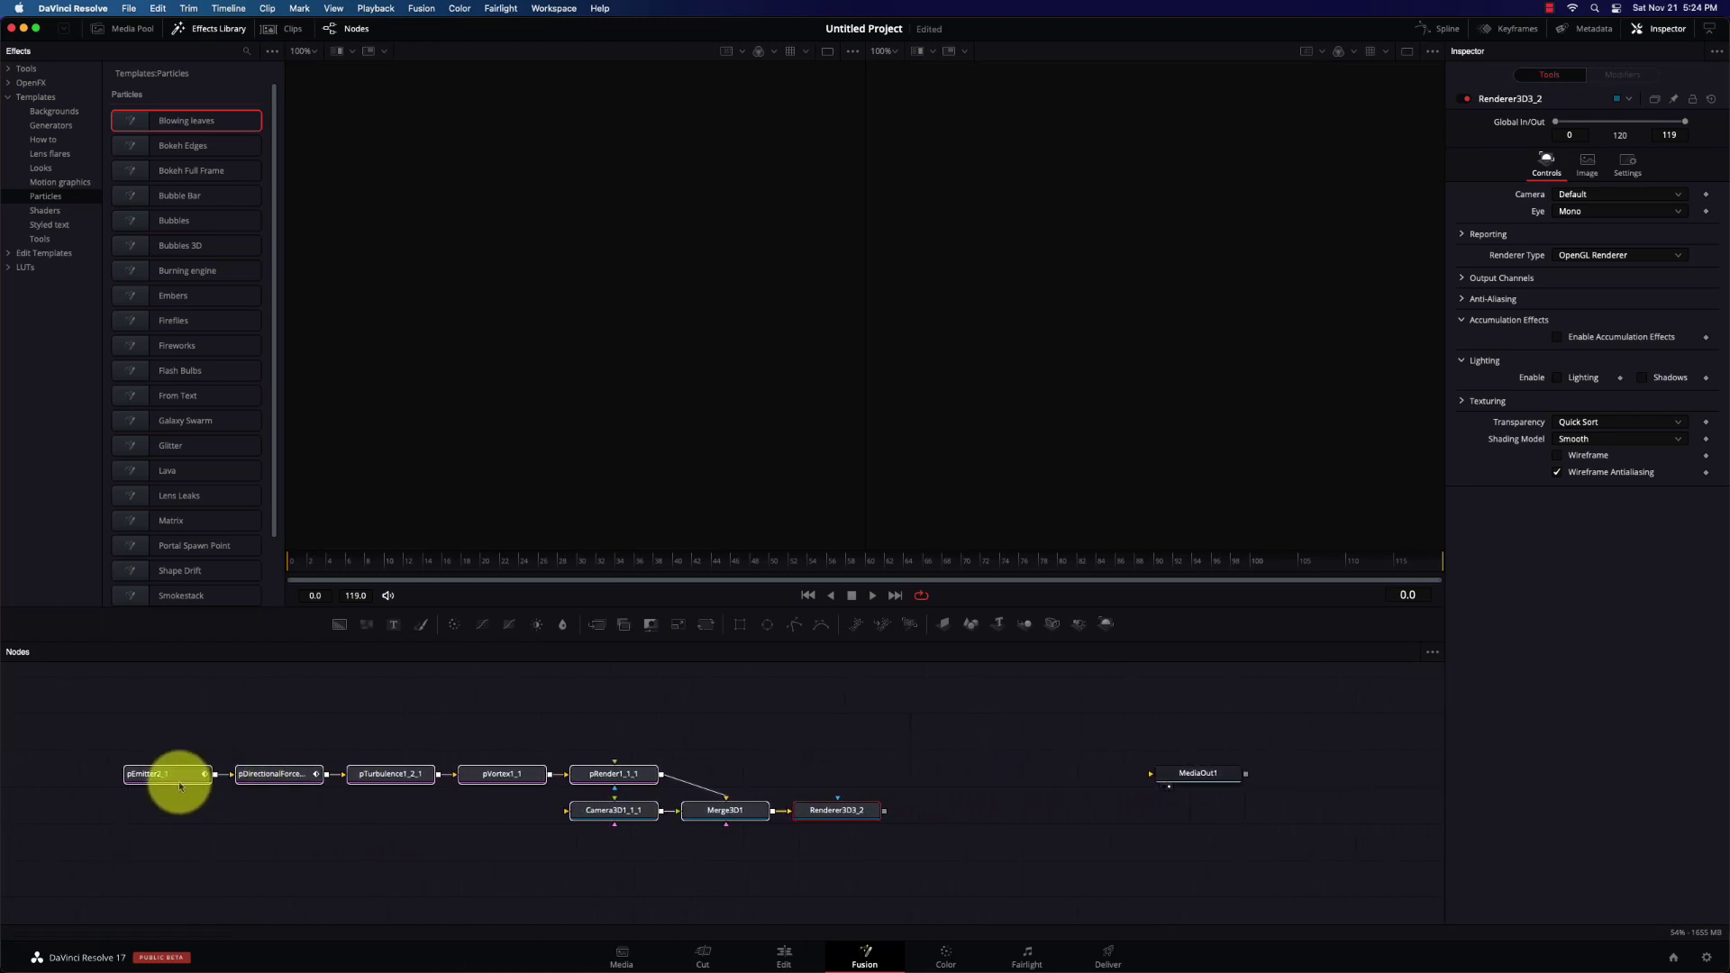
scroll(179, 786, left, 1)
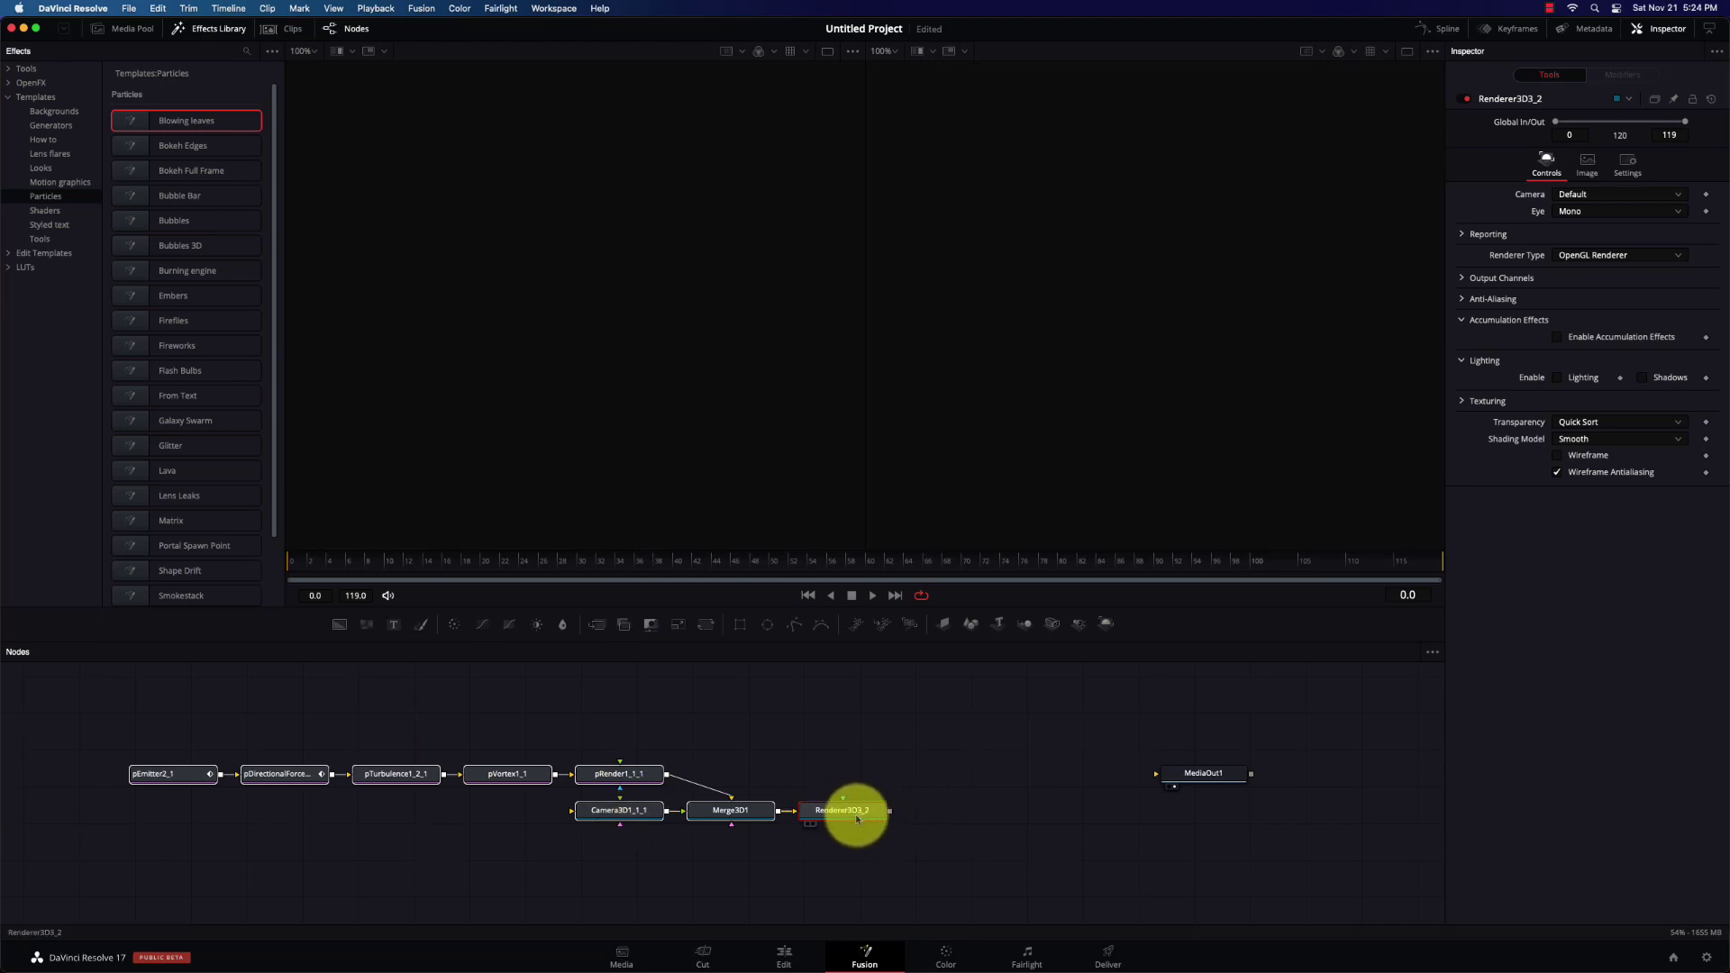
drag(890, 815, 1181, 777)
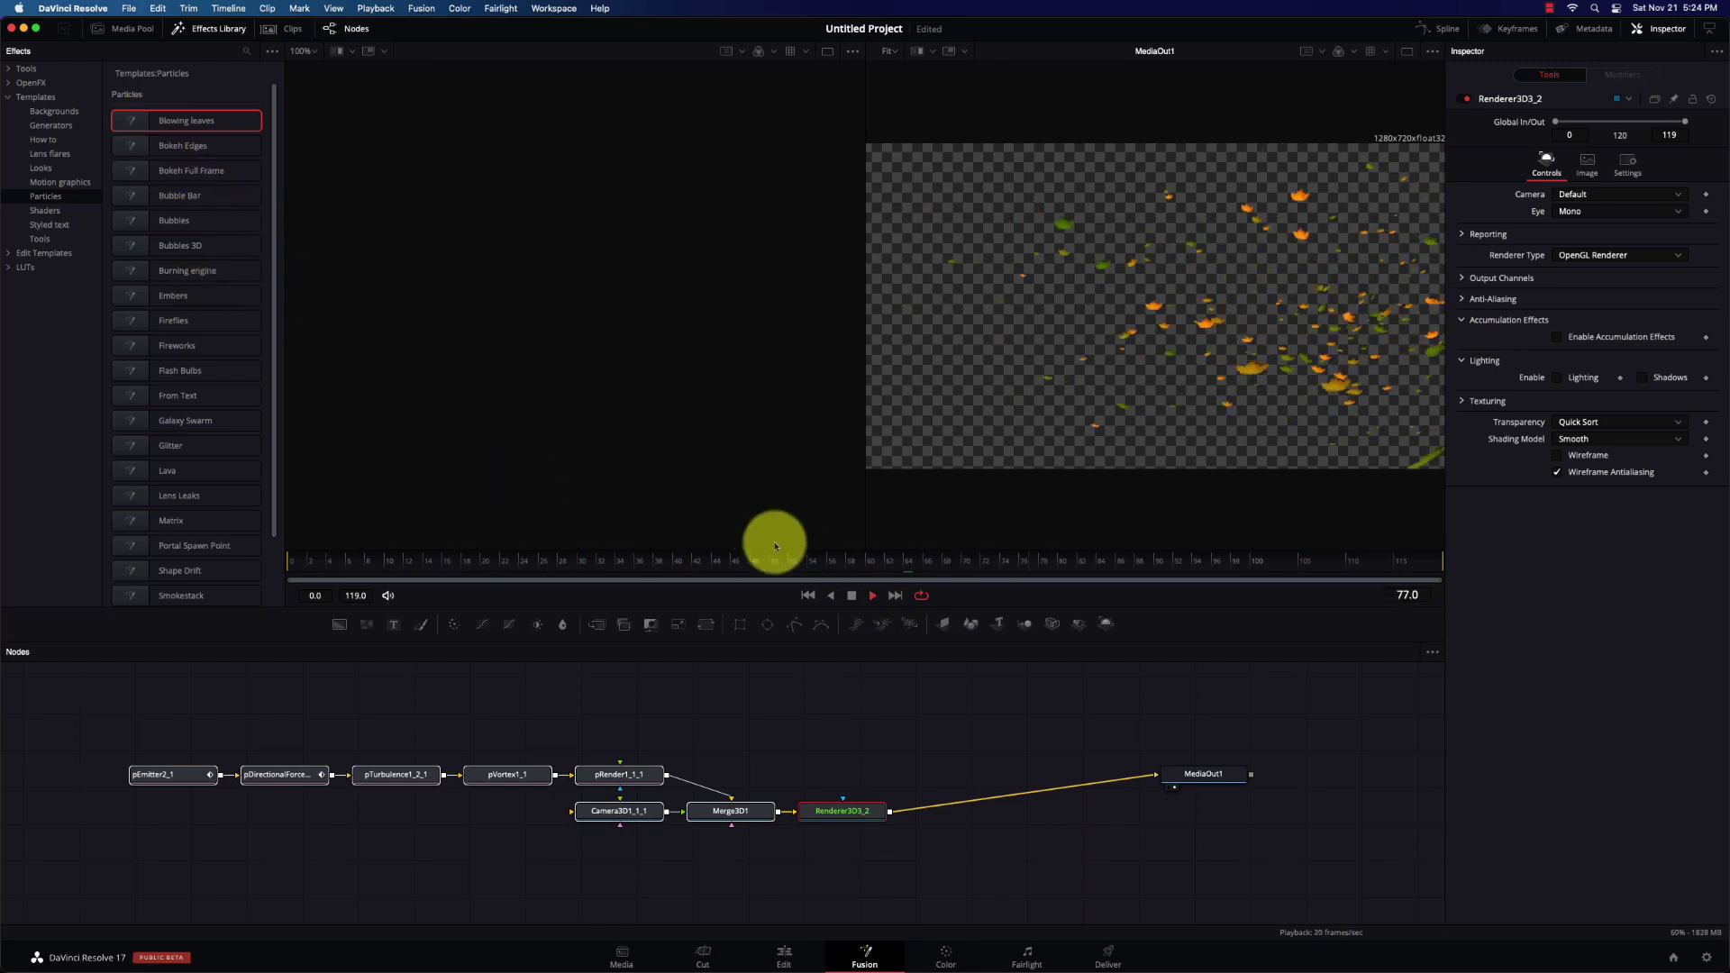
click(849, 594)
click(19, 8)
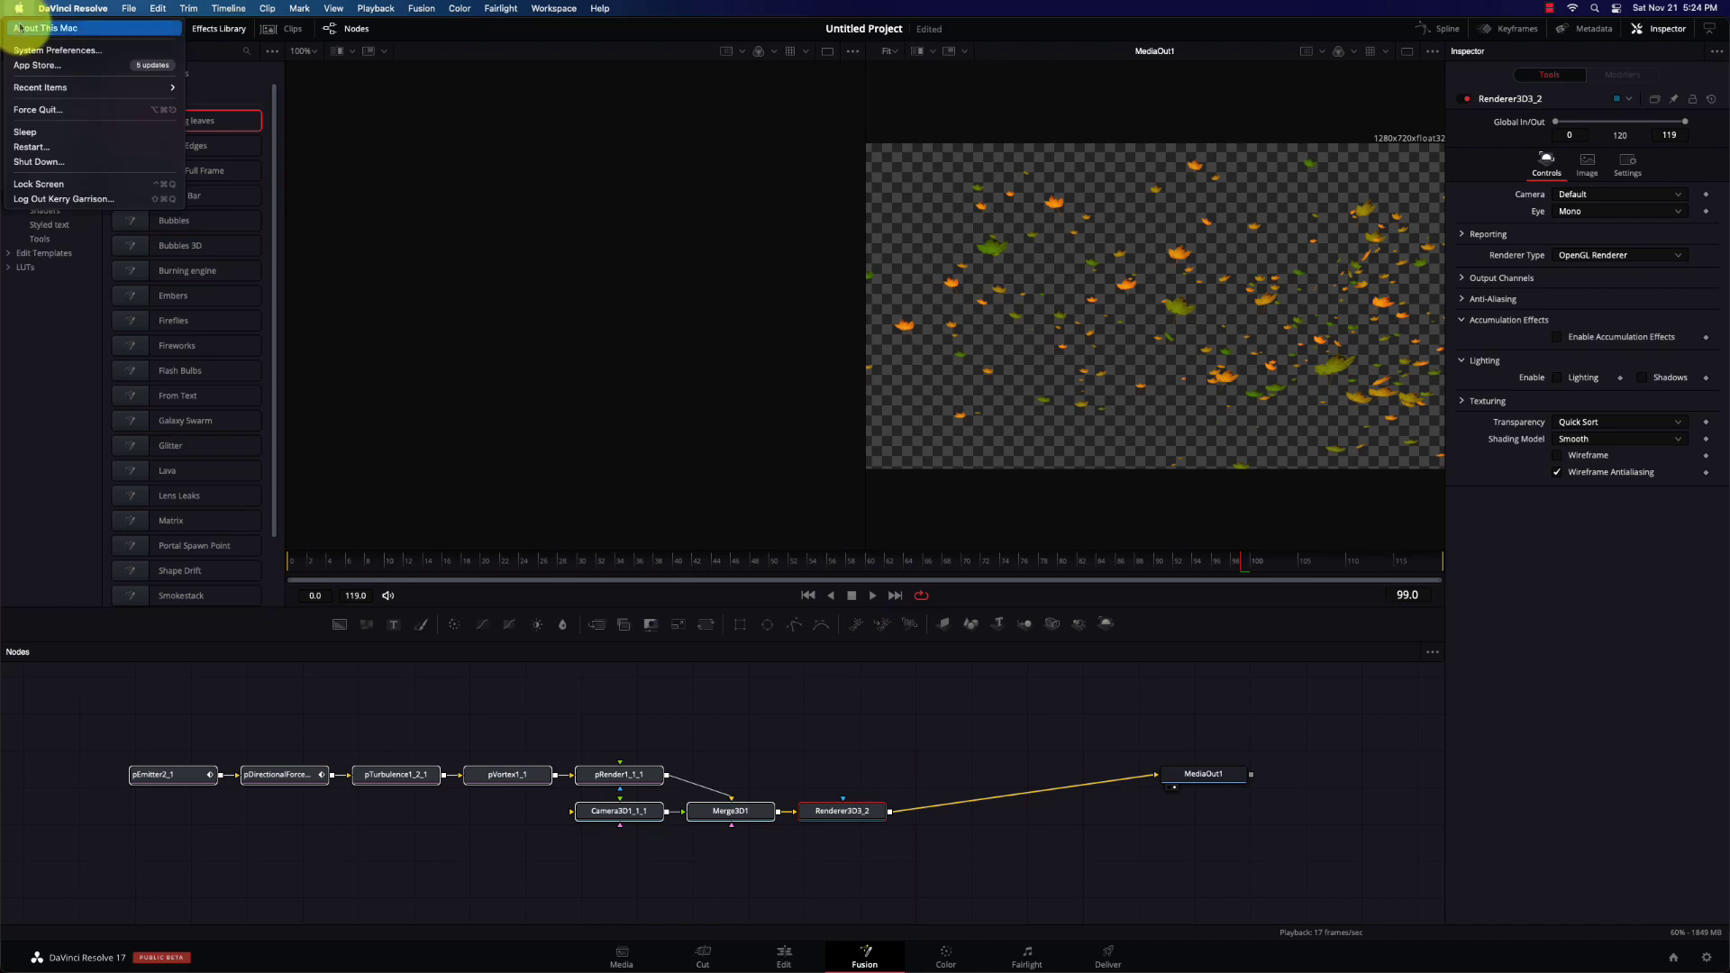
click(20, 28)
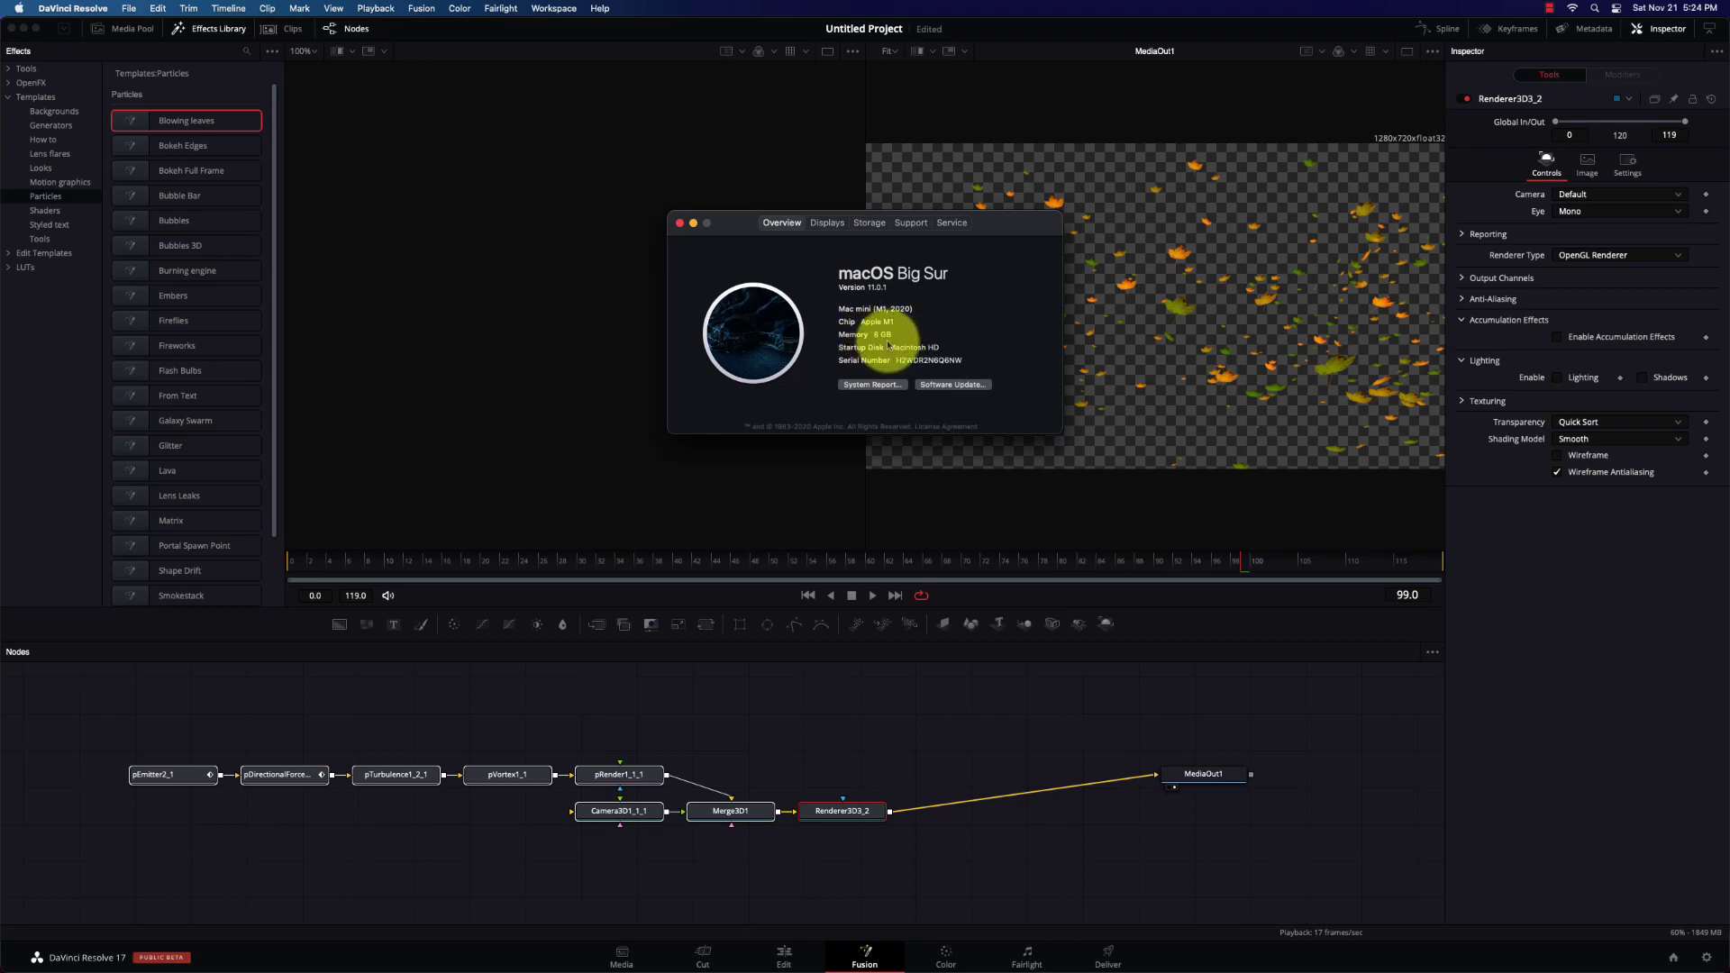
click(680, 224)
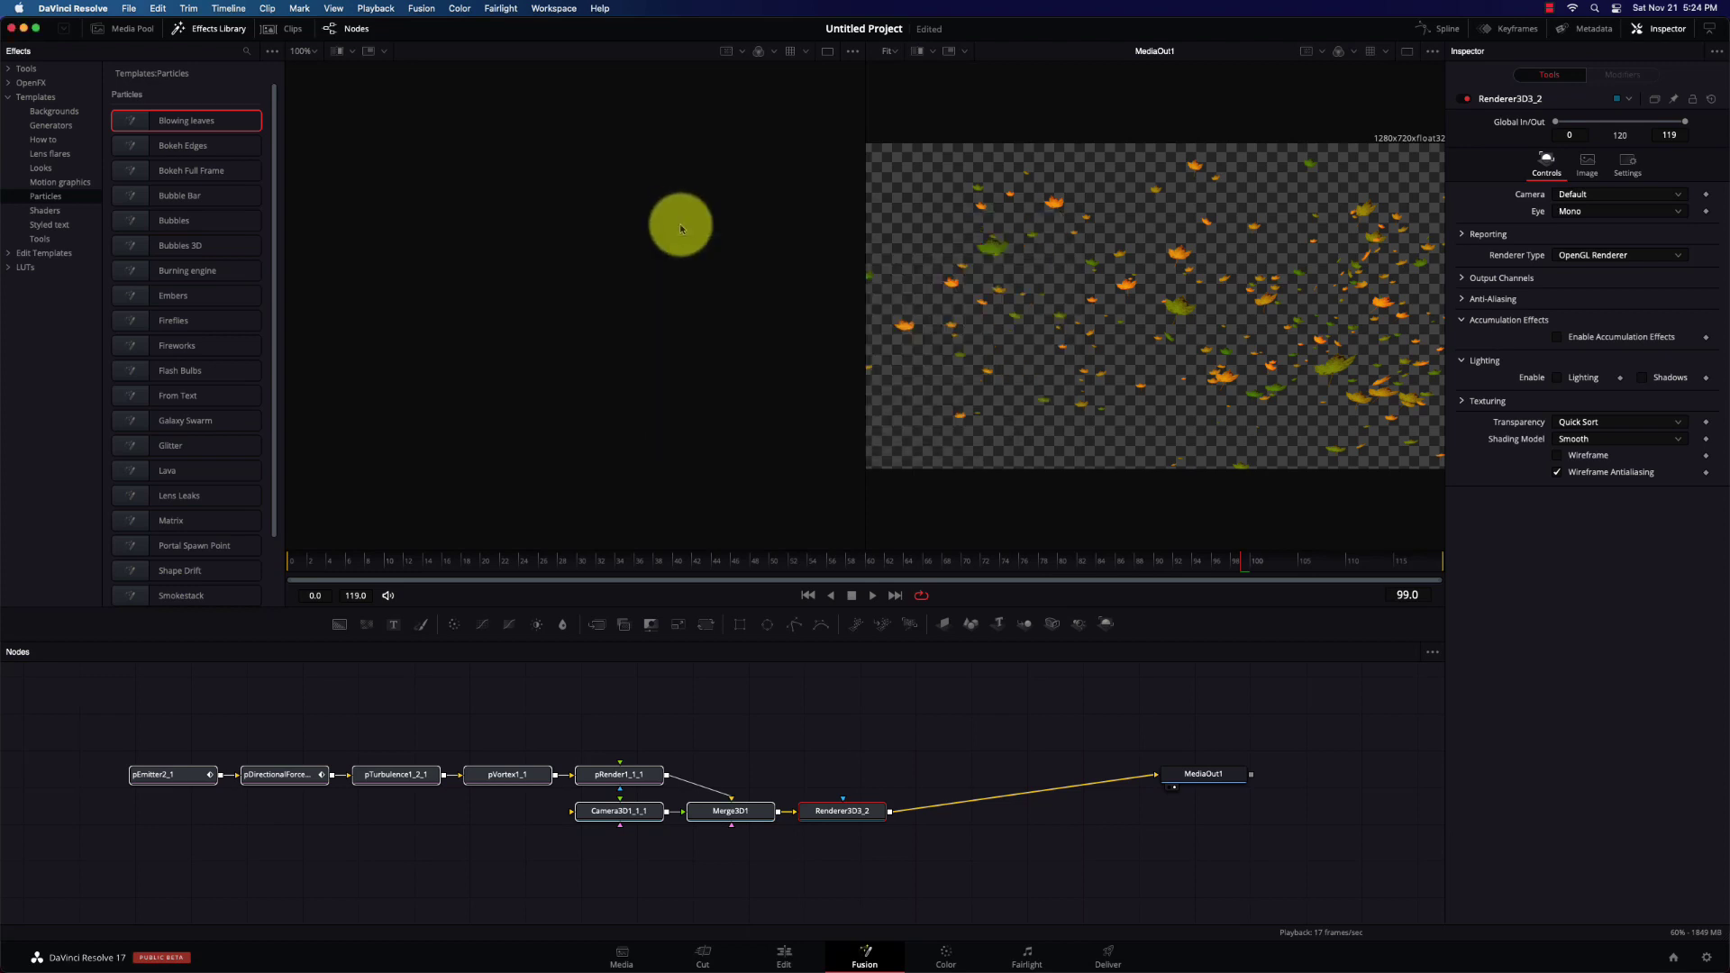
click(72, 8)
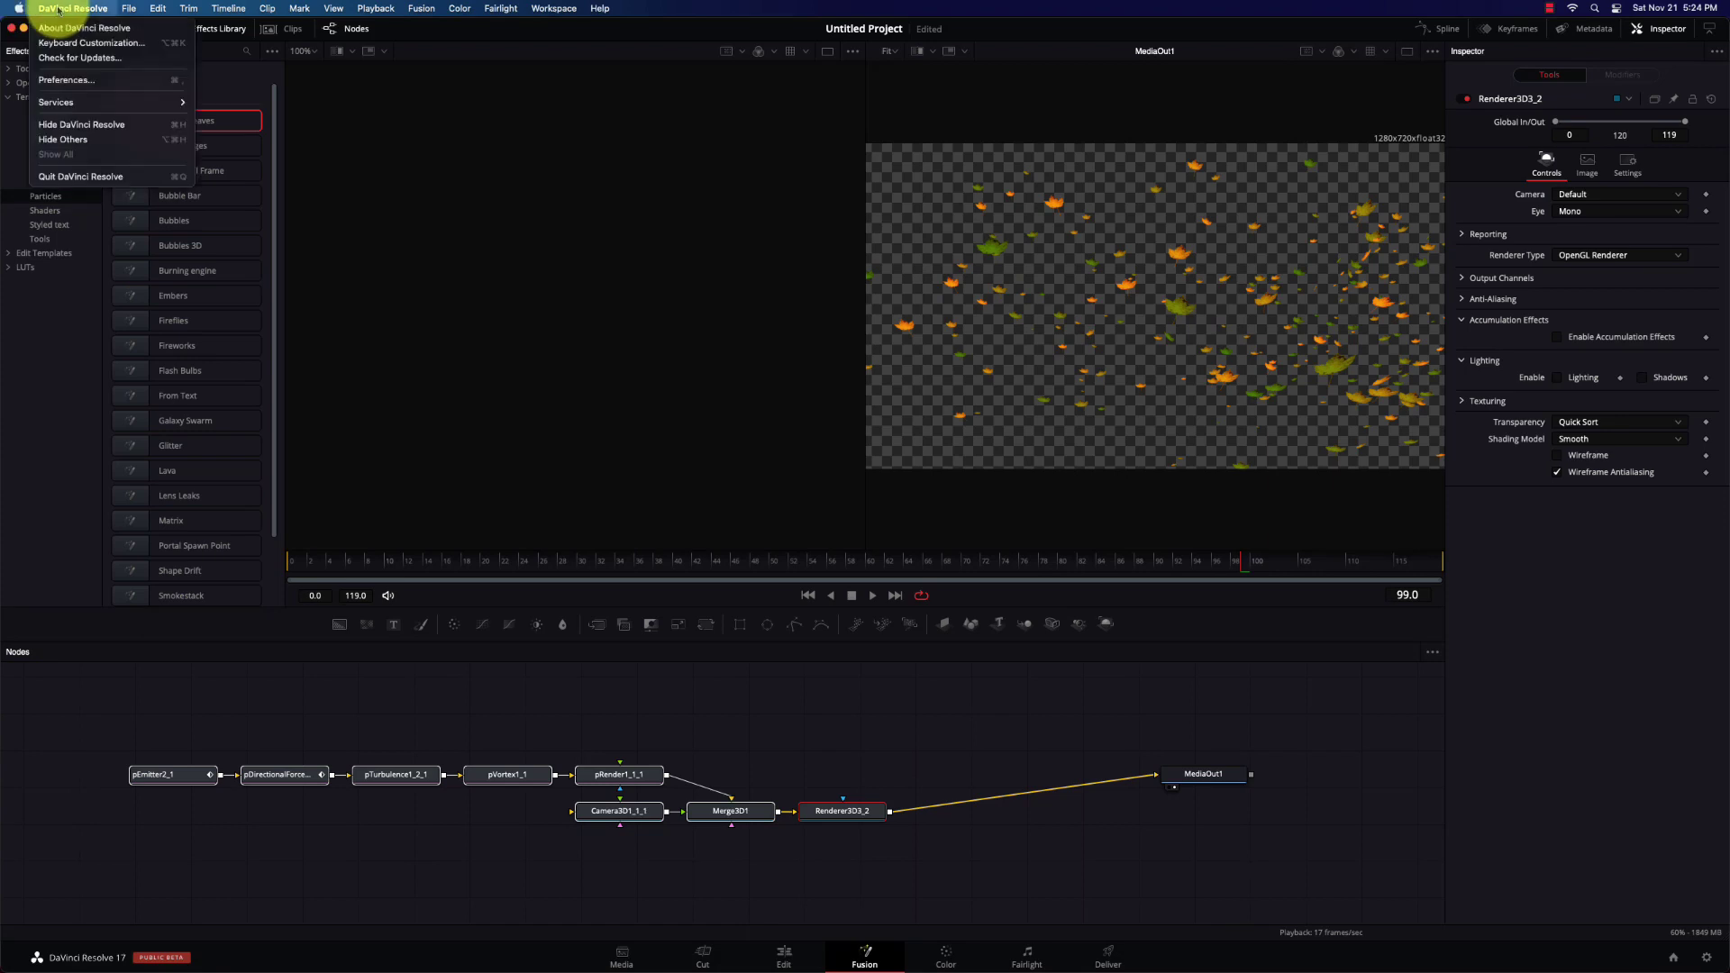
click(79, 80)
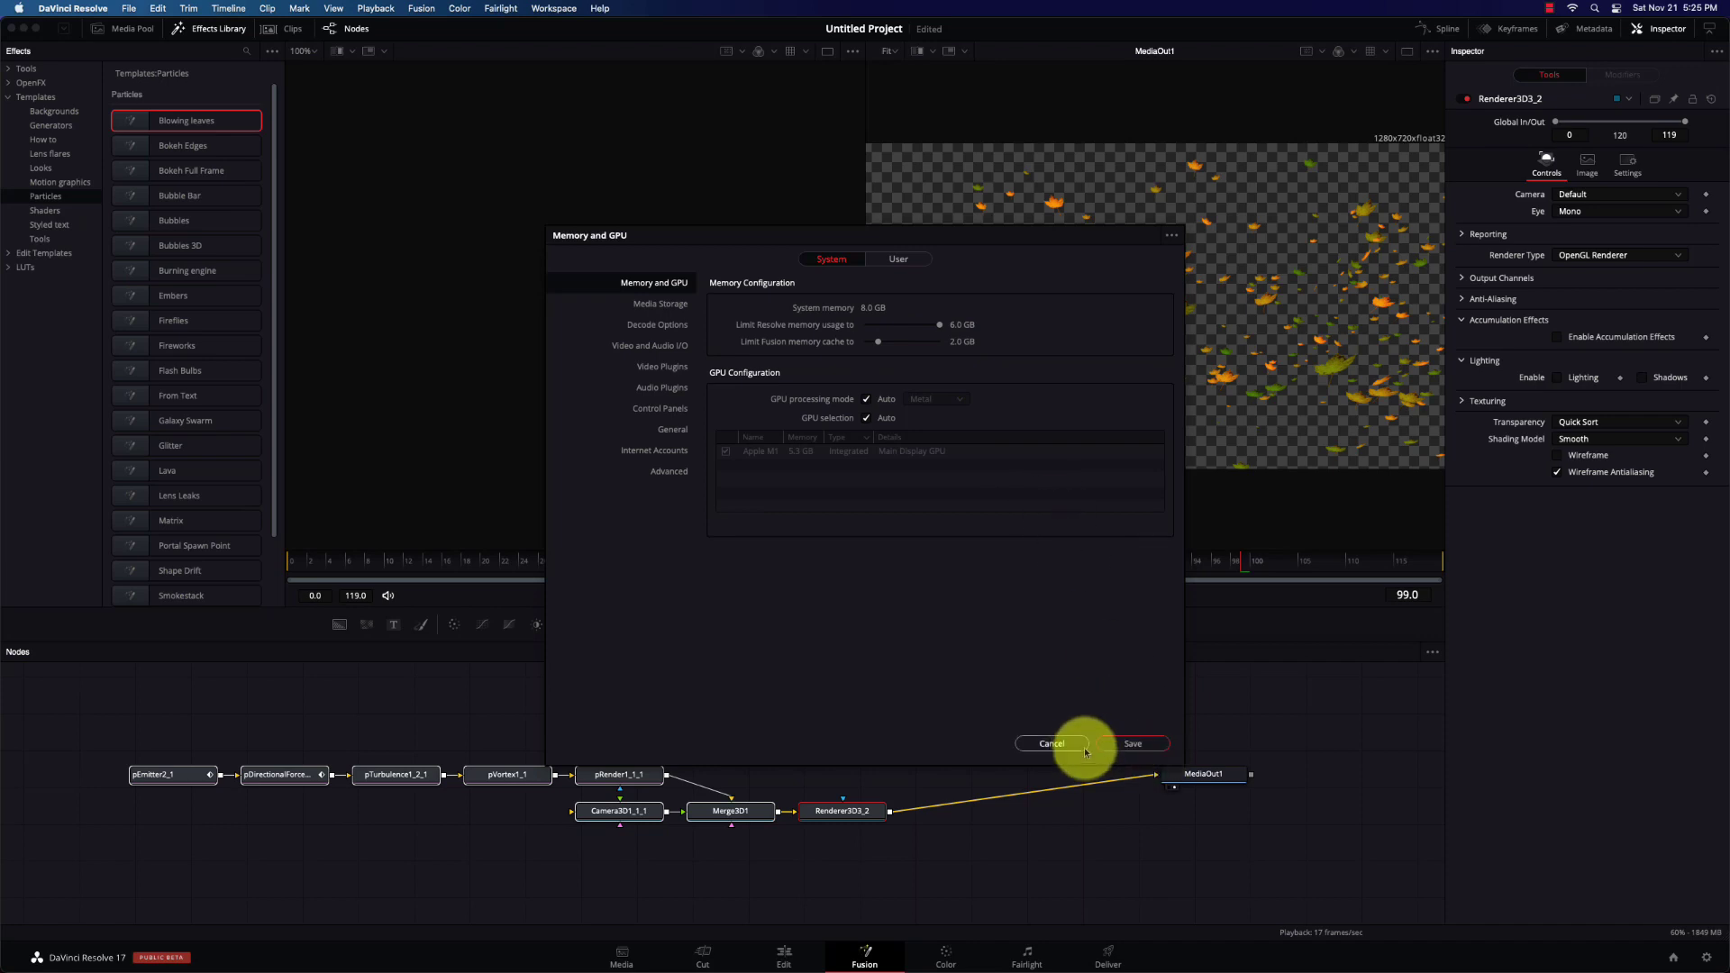
click(1051, 745)
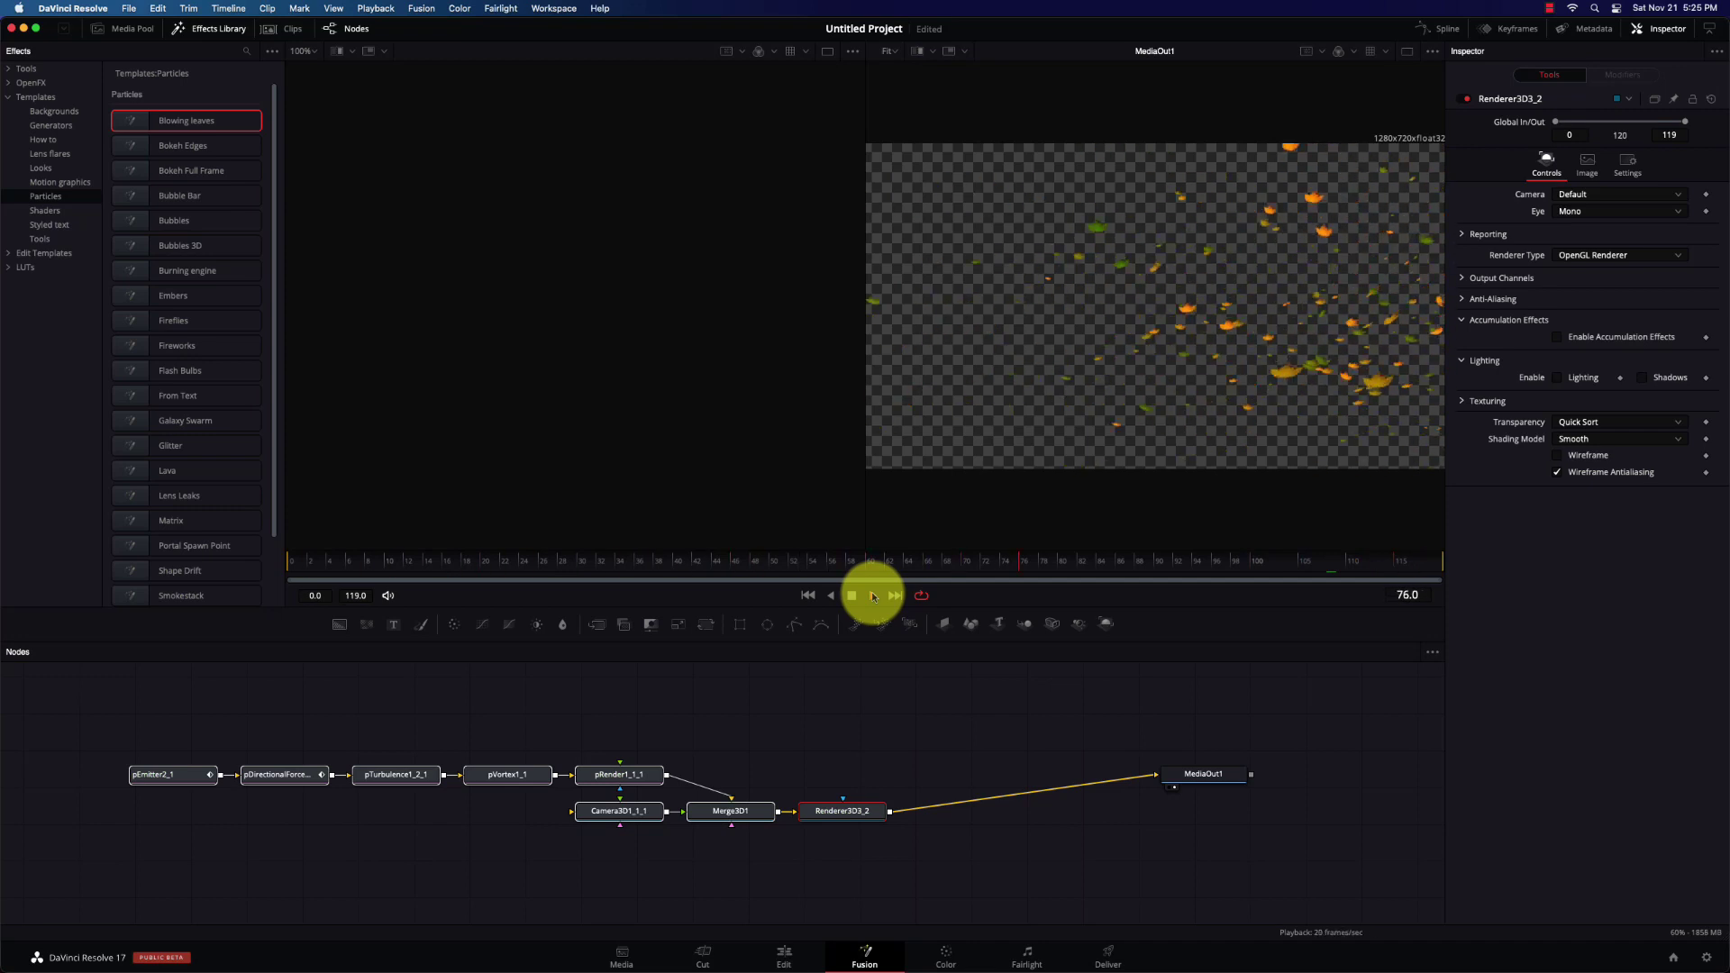
drag(955, 870, 149, 735)
Replace Blowing leaves with the Bubbles template wired to MediaOut1, previewing it to frame 72
key(Delete)
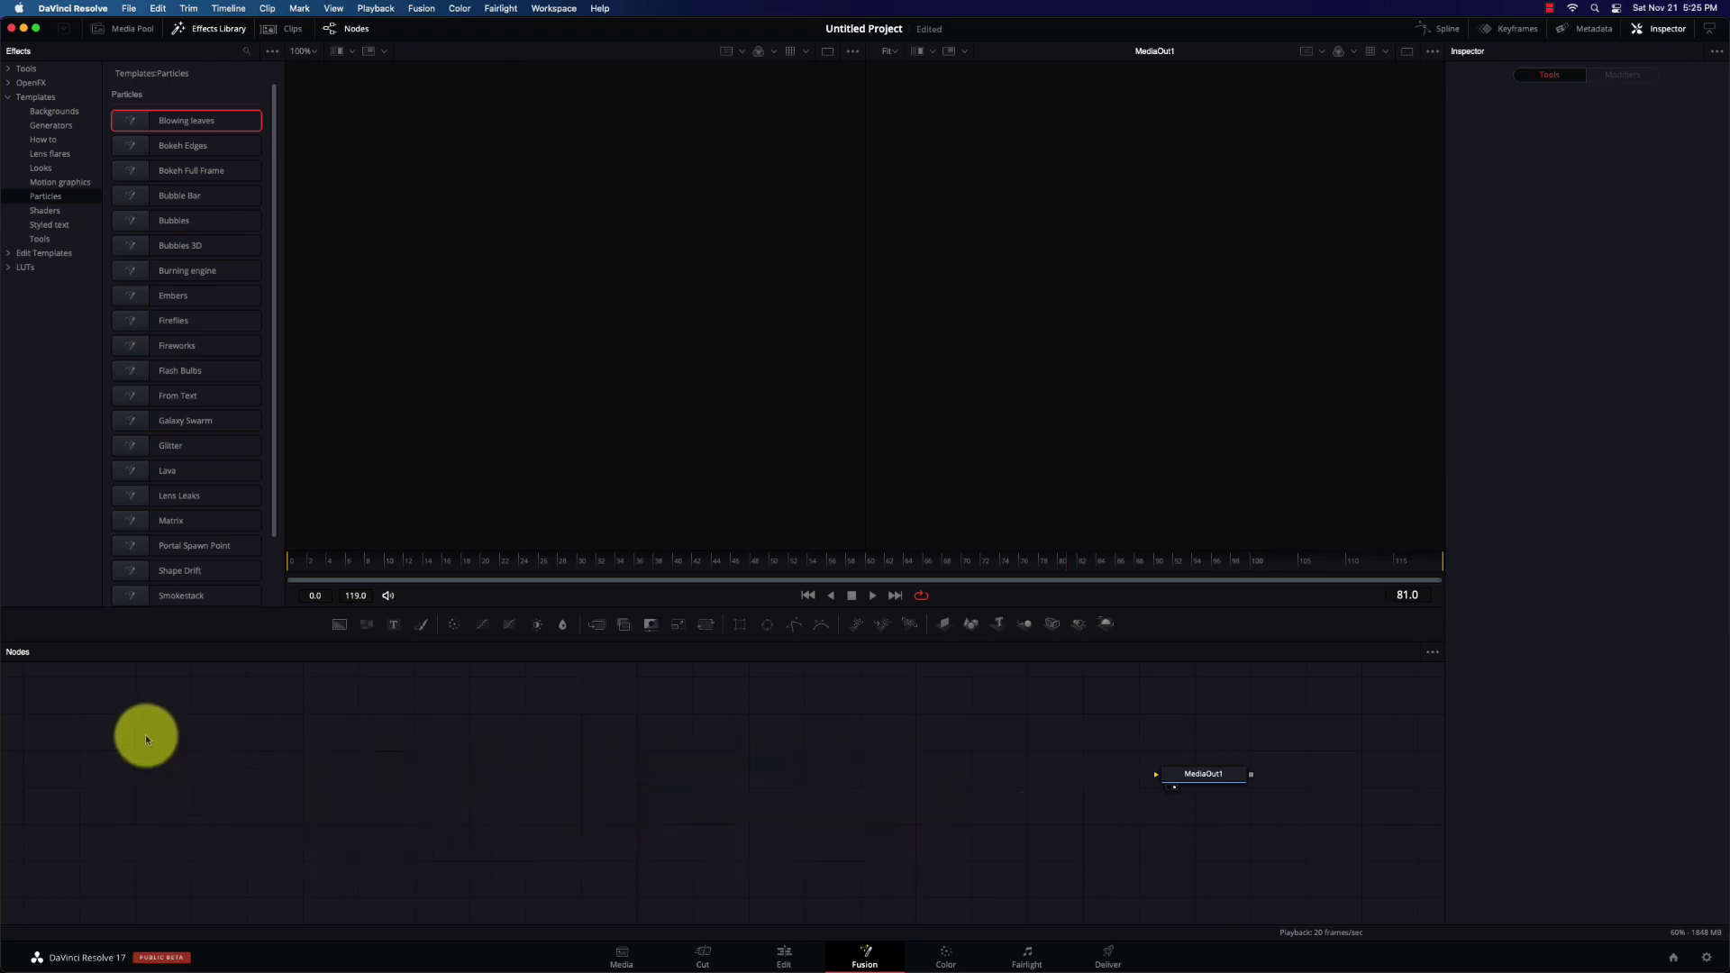
click(136, 221)
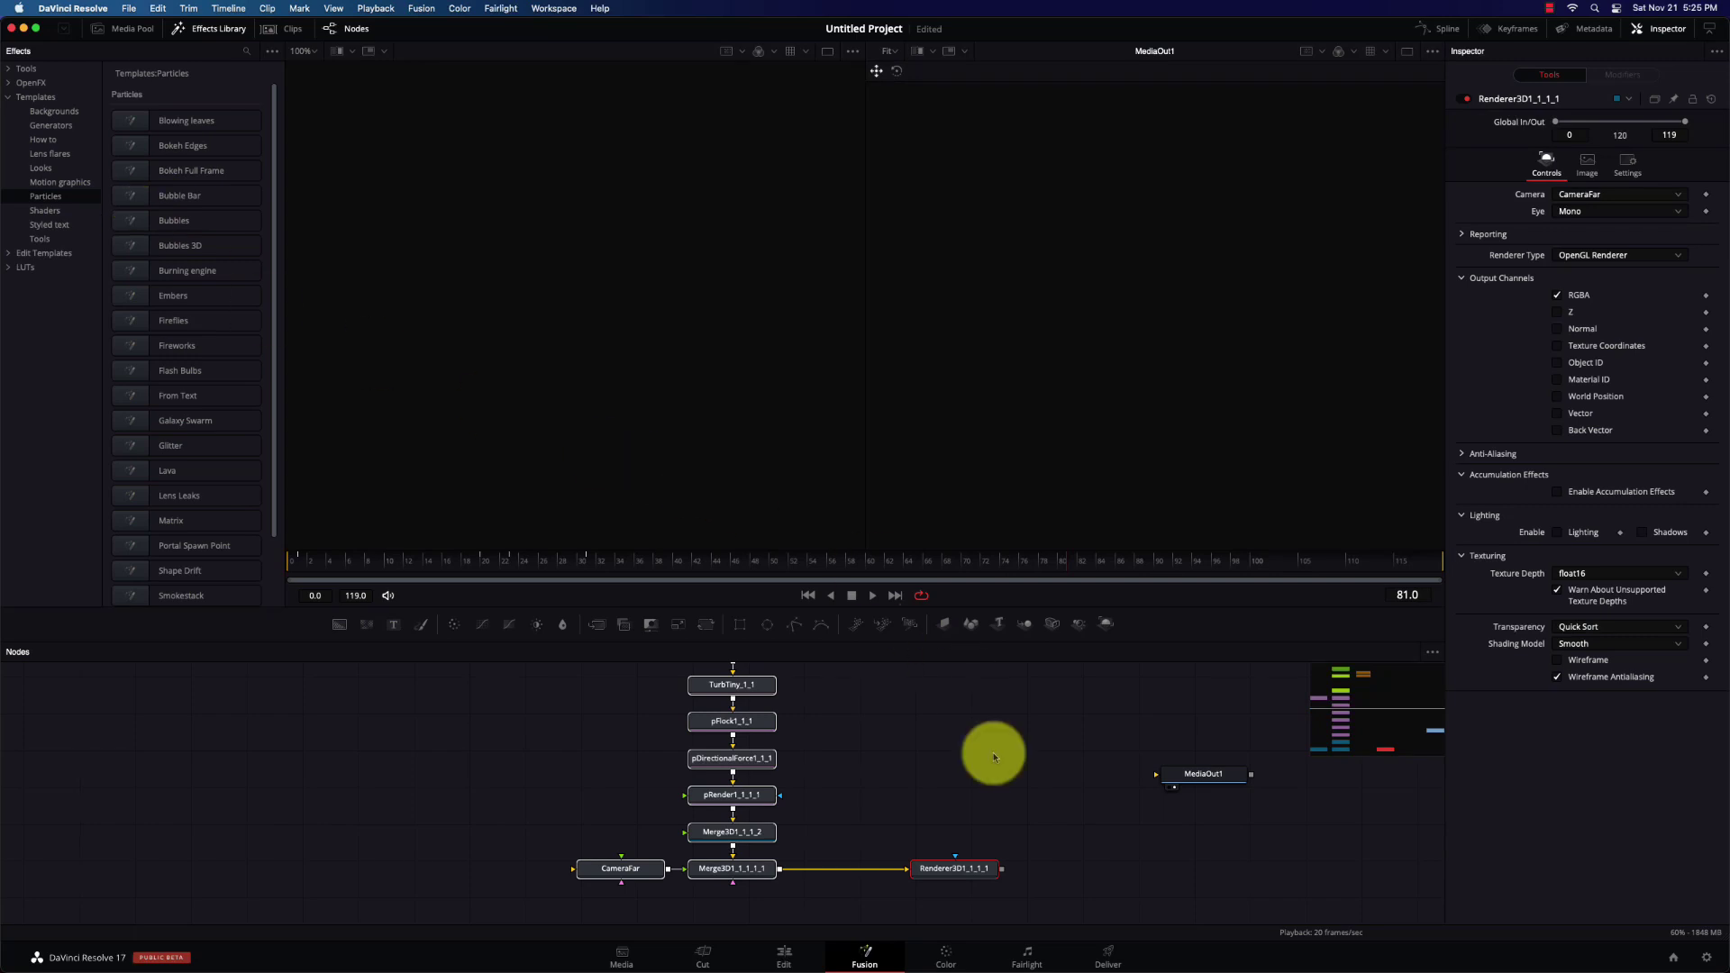
drag(1000, 869, 1183, 779)
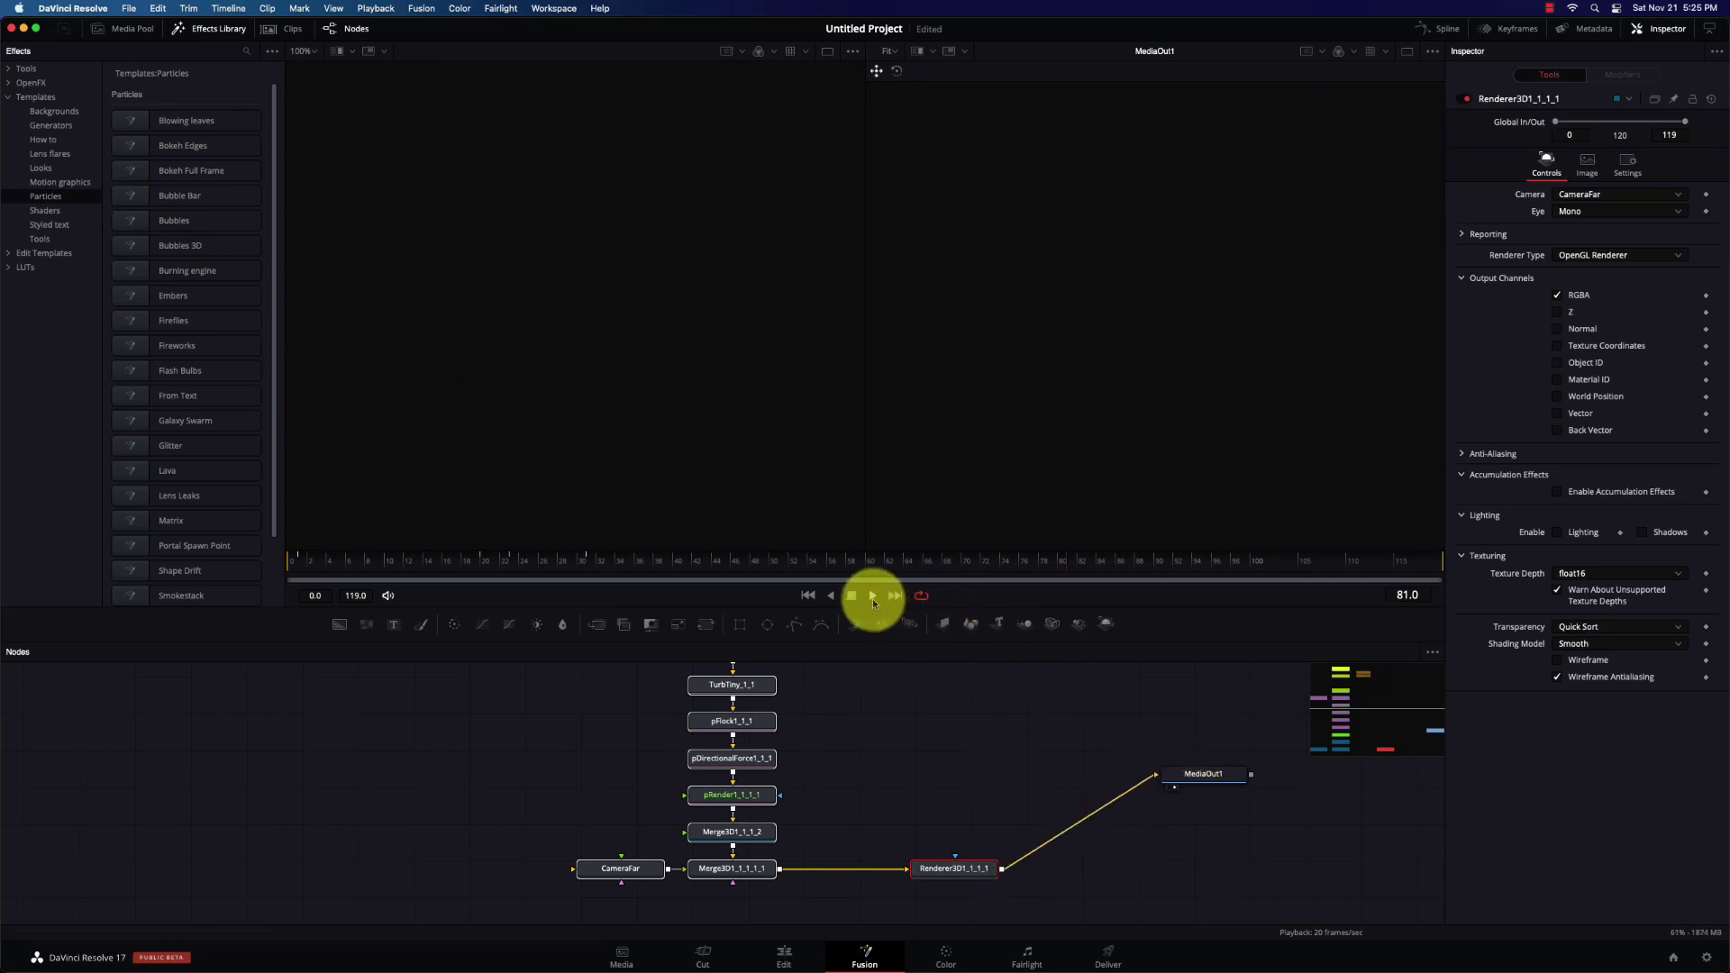
click(871, 596)
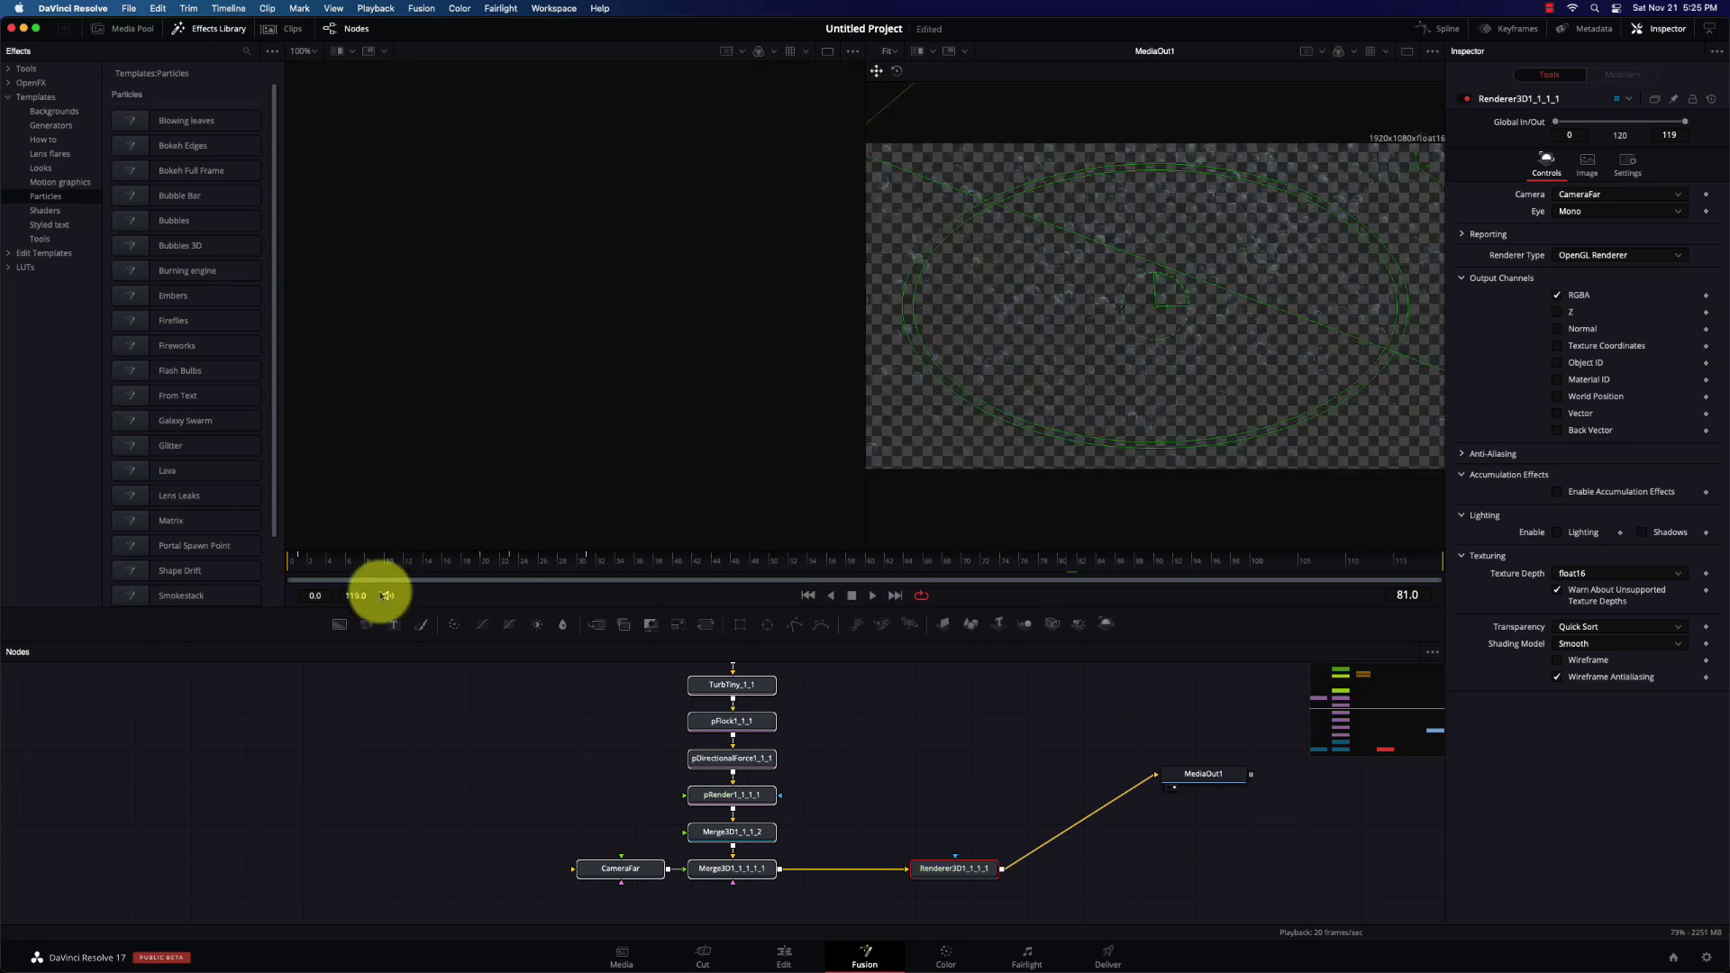
click(852, 598)
Marquee-select all the Bubbles particle nodes and delete them, leaving only MediaOut1
drag(1026, 923, 534, 737)
scroll(627, 759, down, 3)
scroll(669, 764, down, 5)
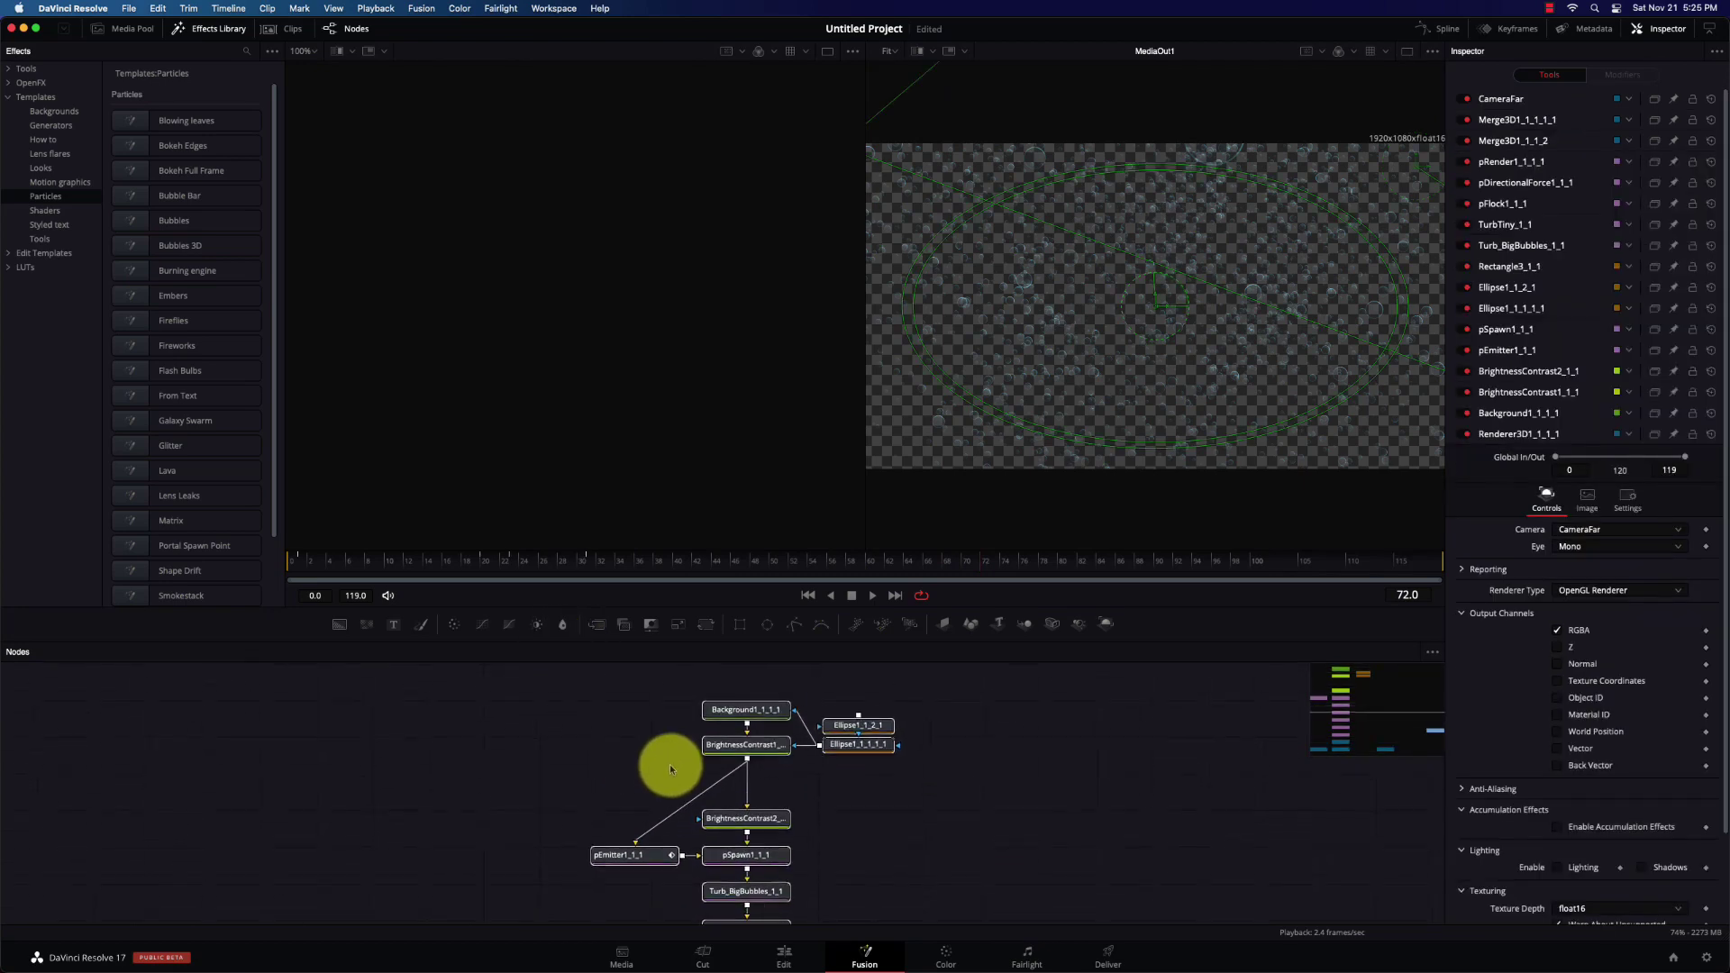
scroll(669, 764, down, 5)
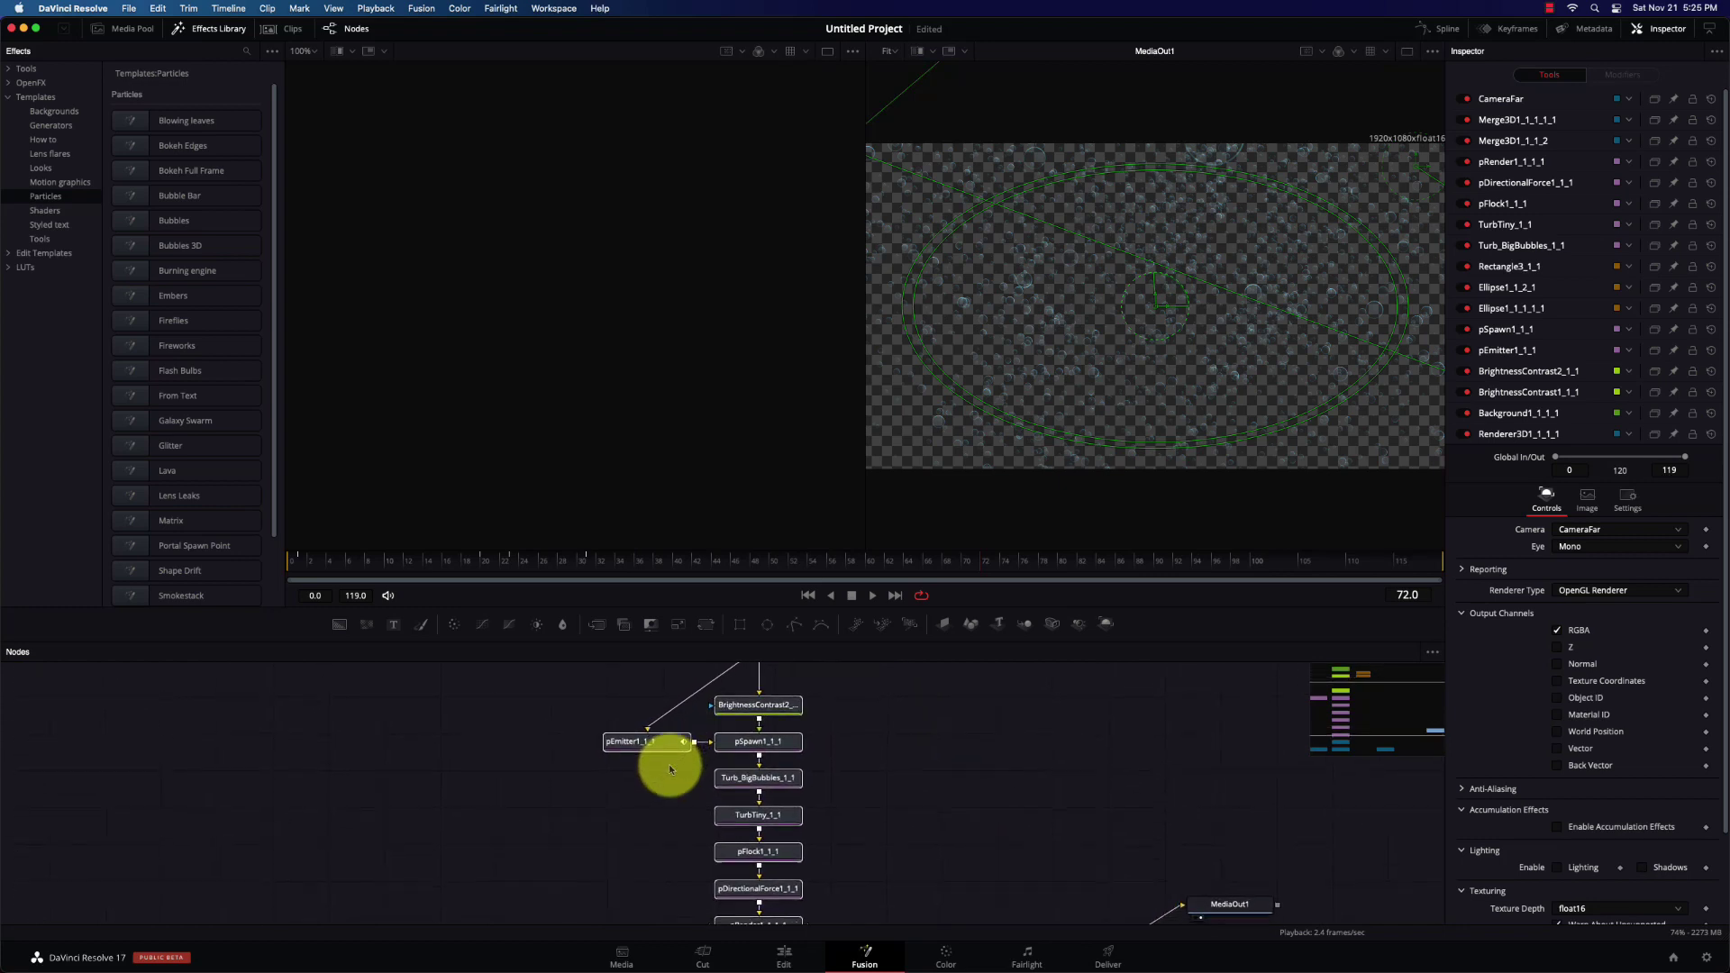
scroll(669, 764, down, 3)
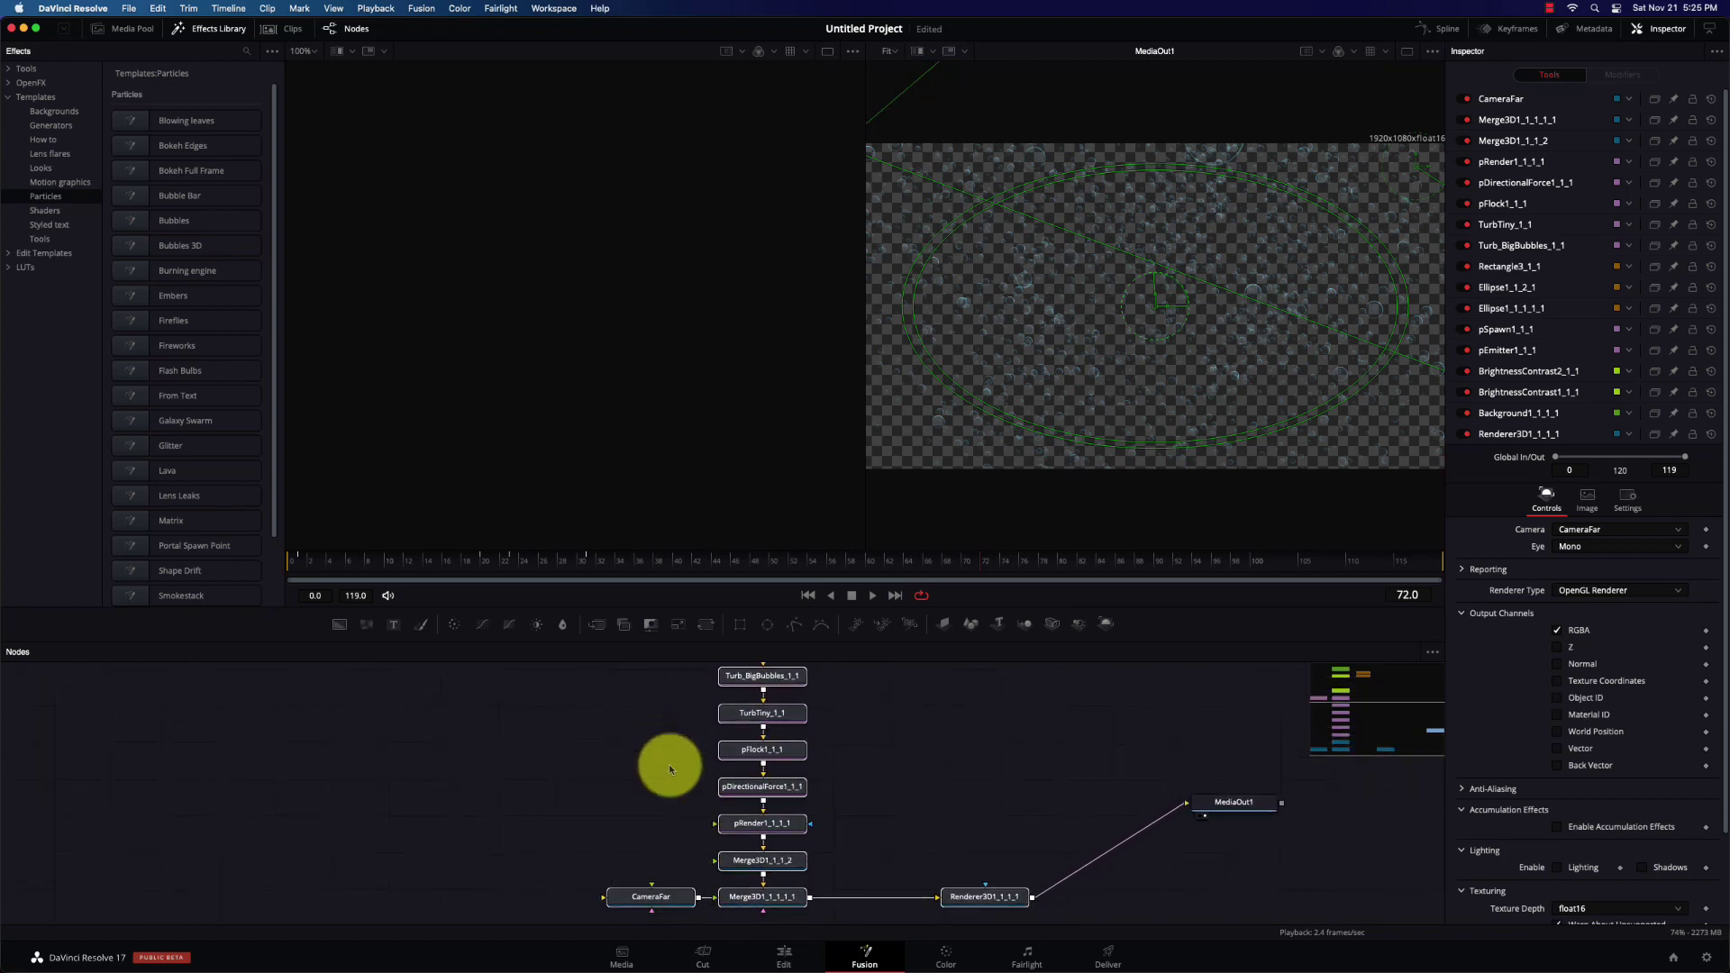
scroll(668, 764, down, 2)
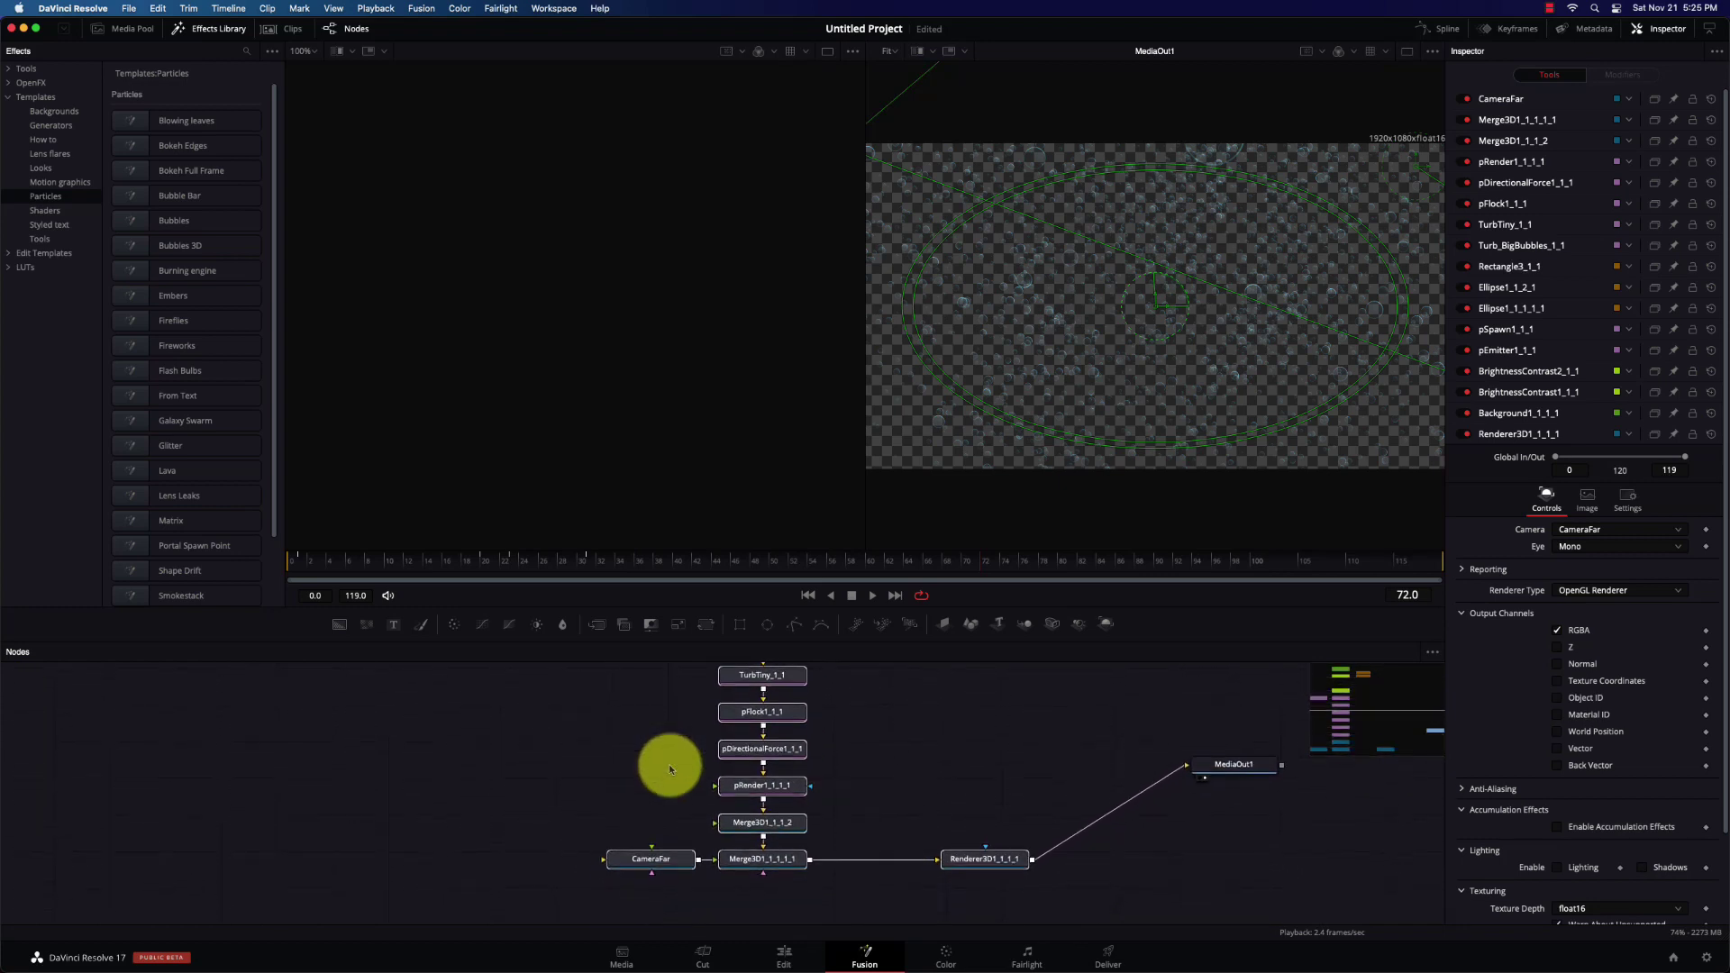
scroll(668, 770, up, 2)
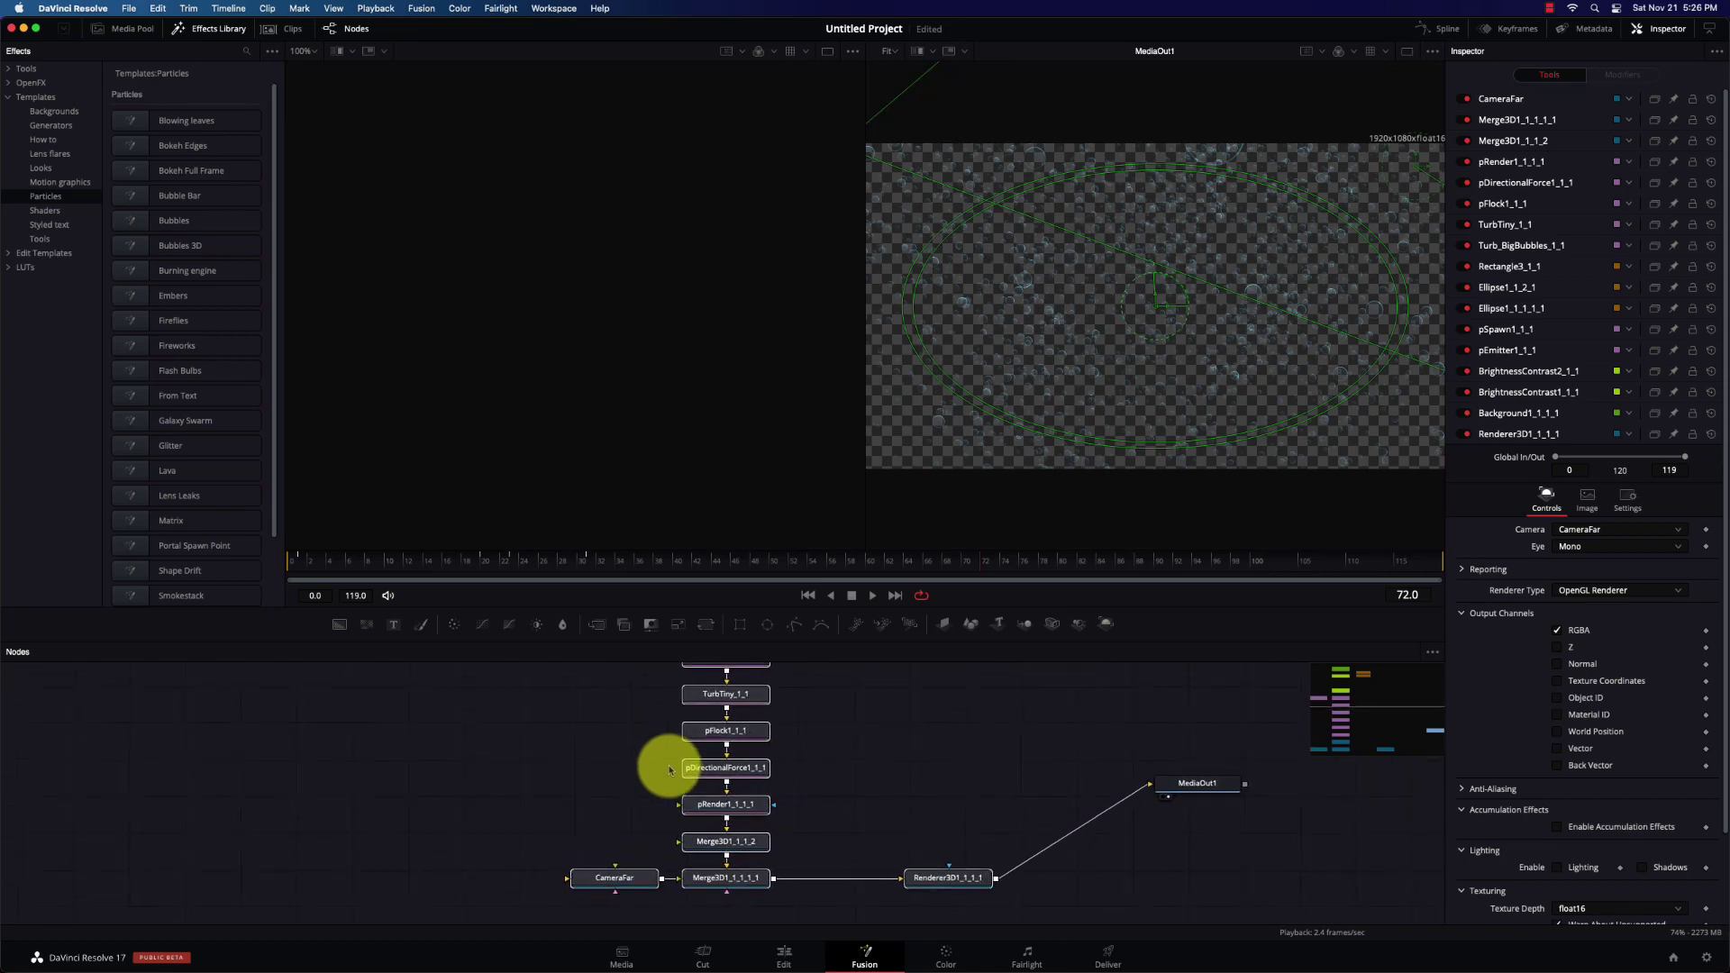
scroll(669, 768, up, 1)
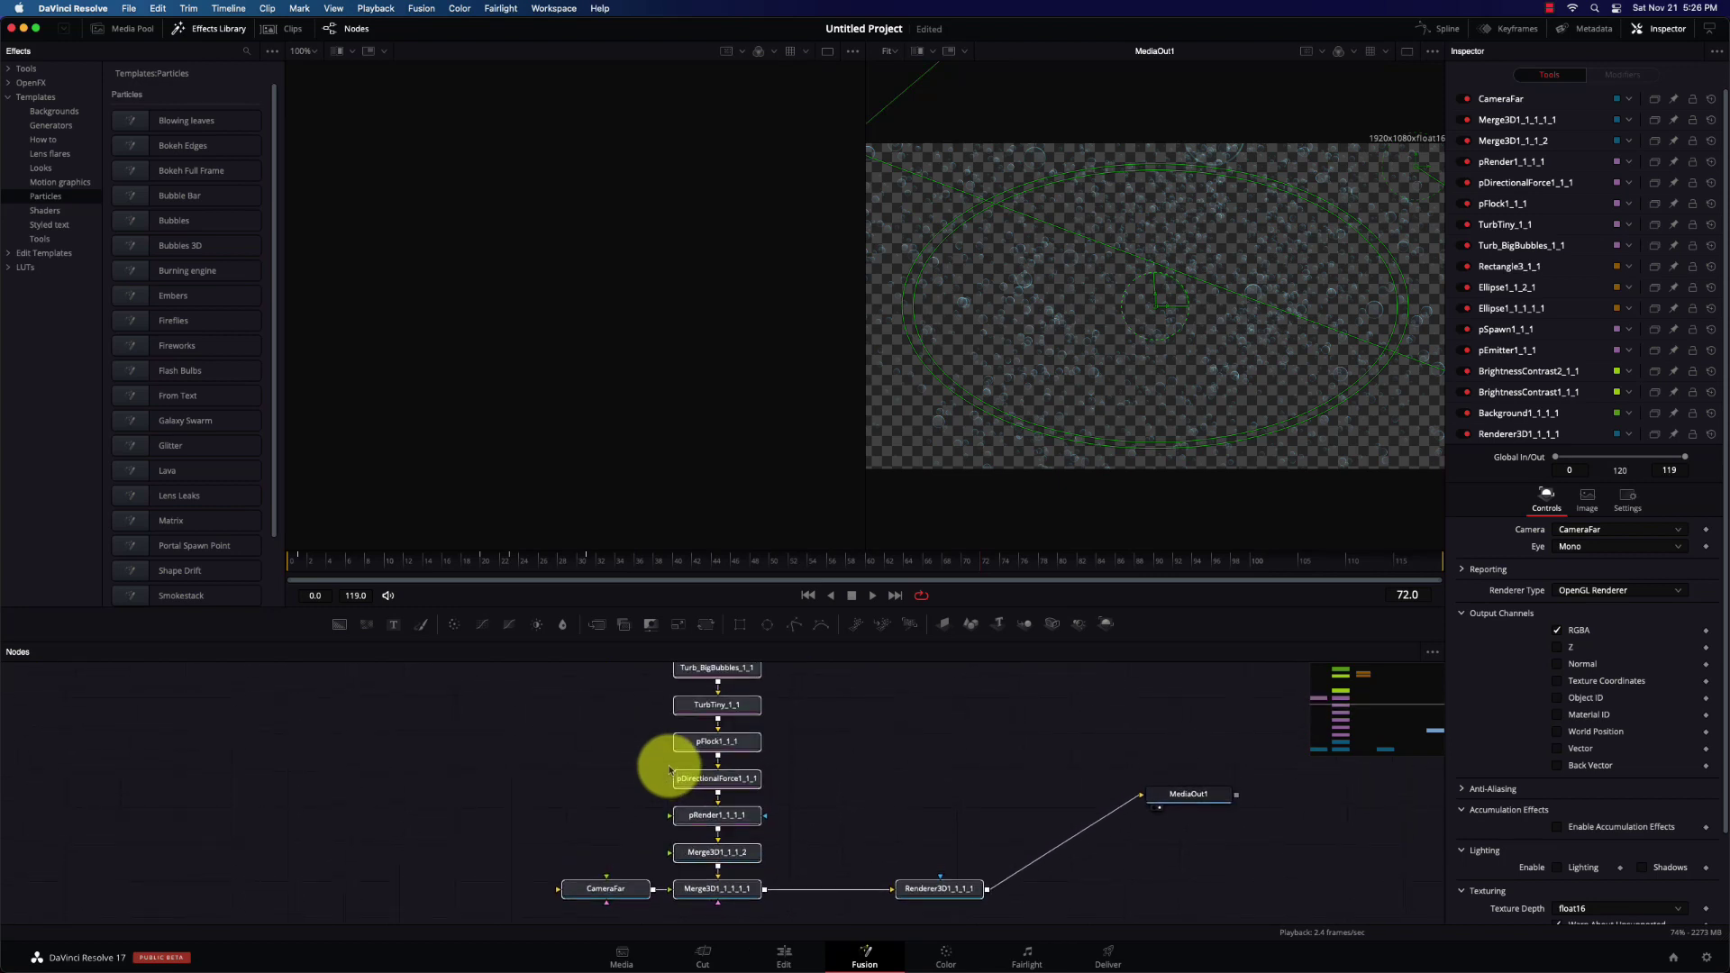
key(Delete)
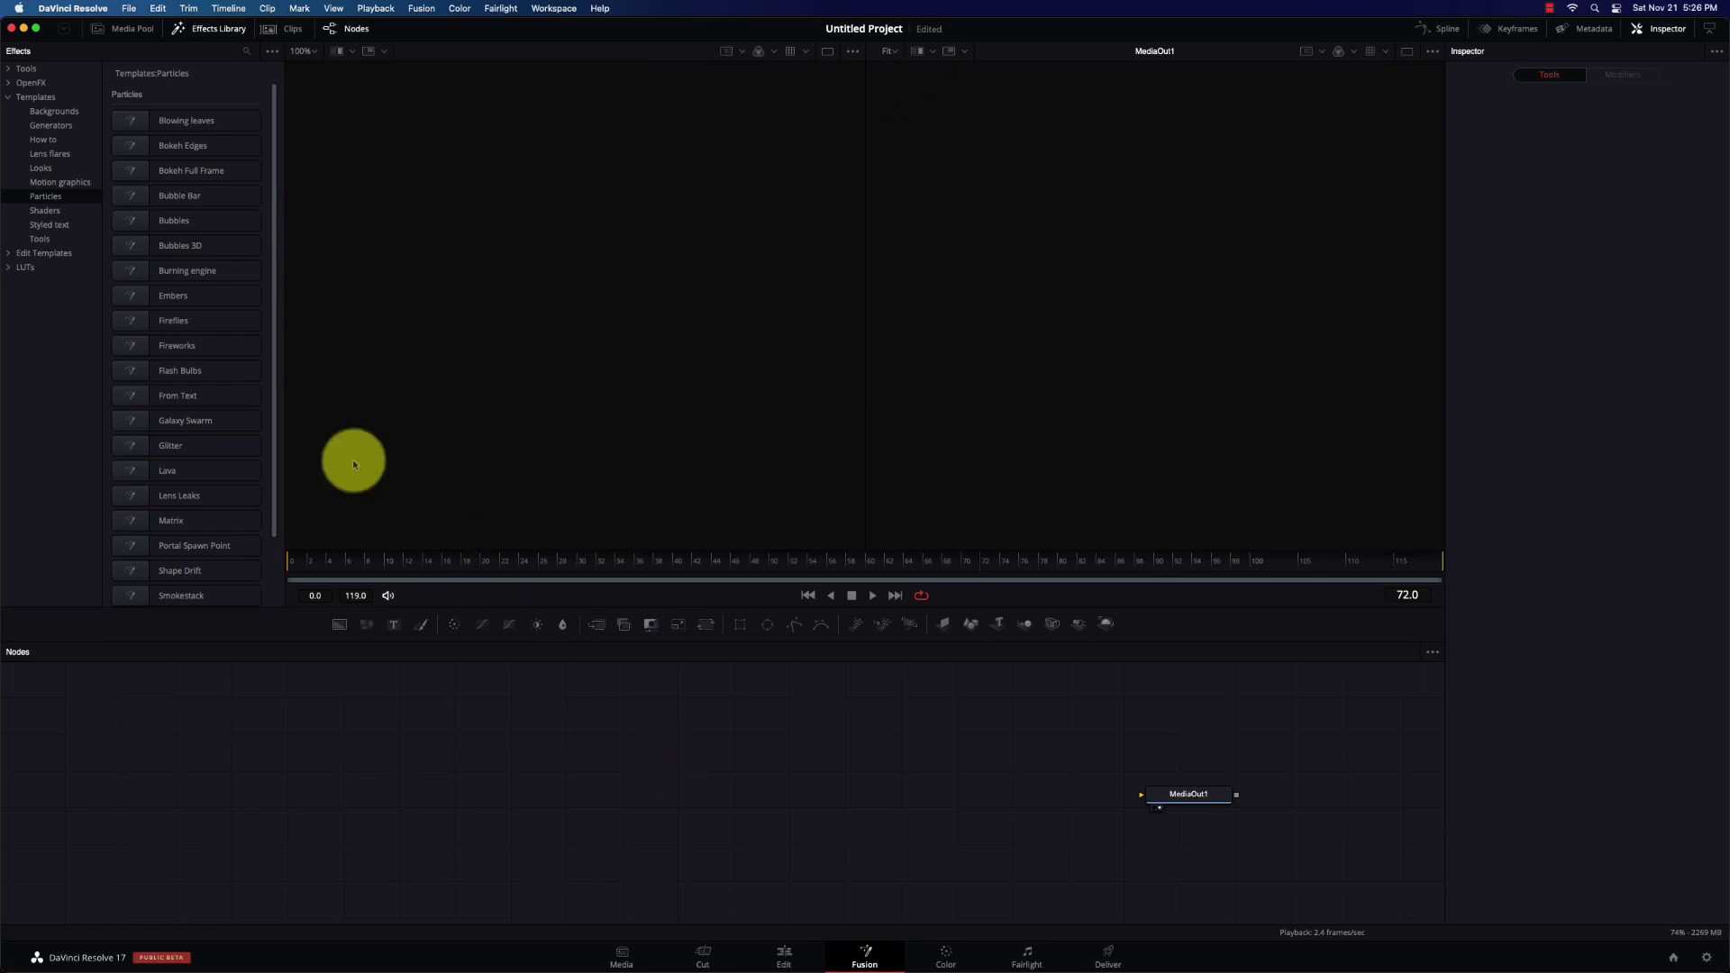
Undo the deletion to restore the Bubbles 3D chain and move MediaOut1 lower in the graph
key(super+z)
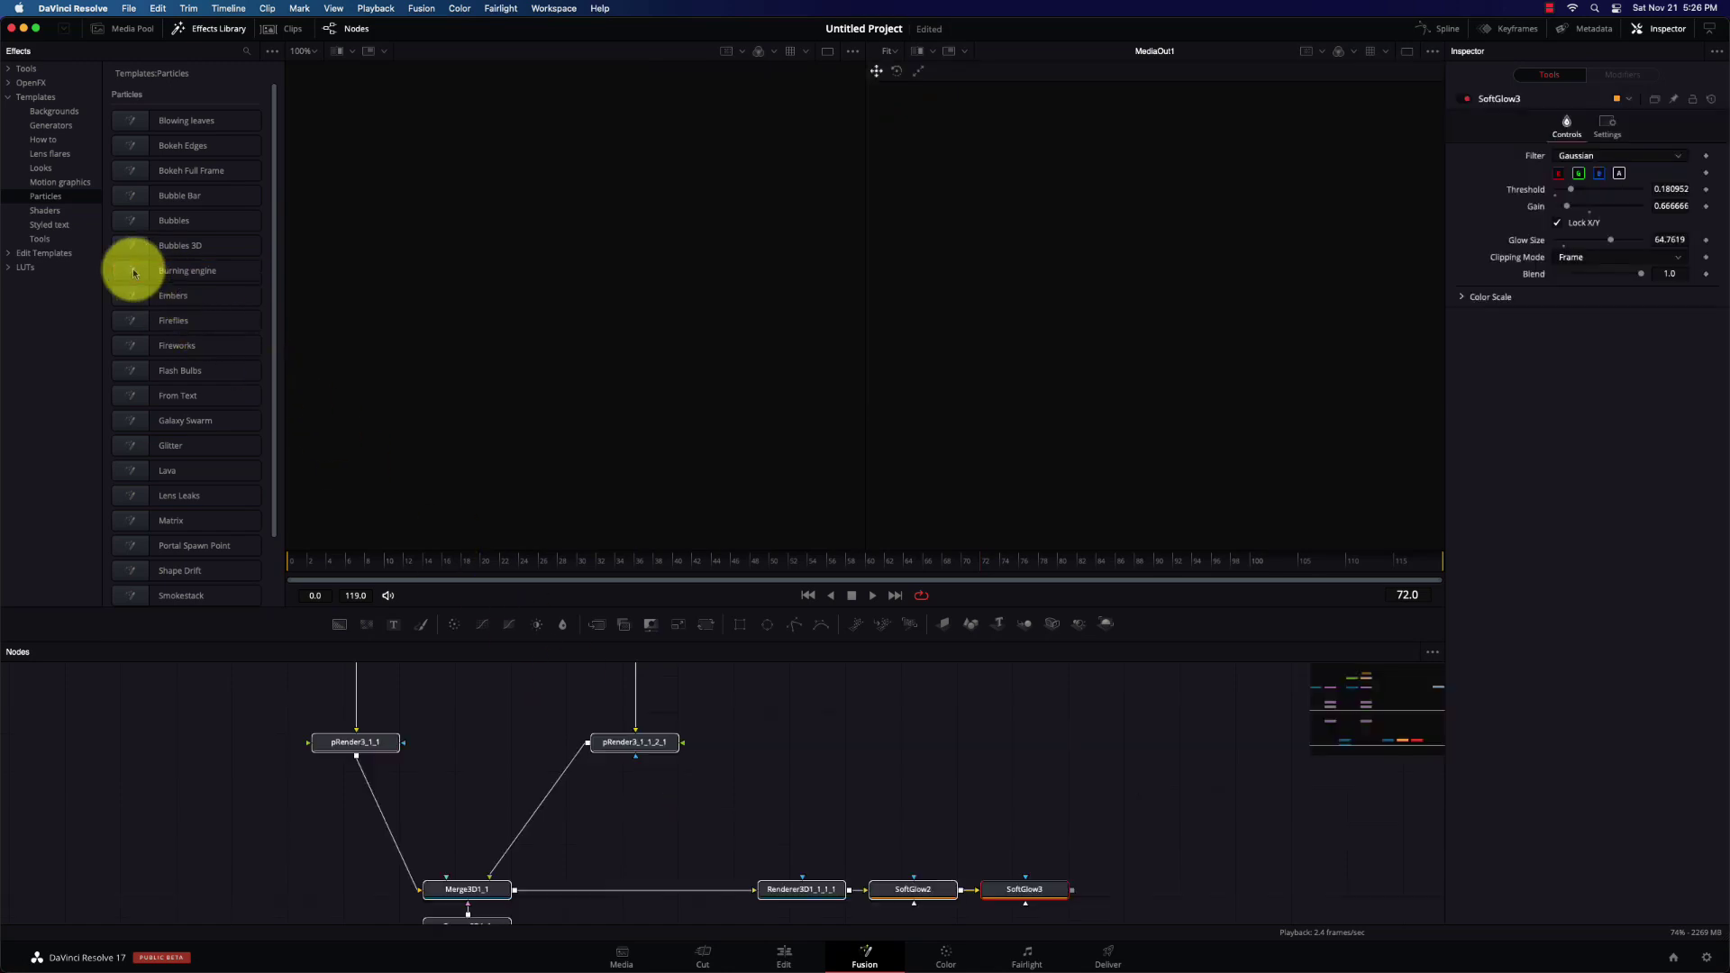
scroll(922, 813, right, 5)
scroll(923, 813, down, 3)
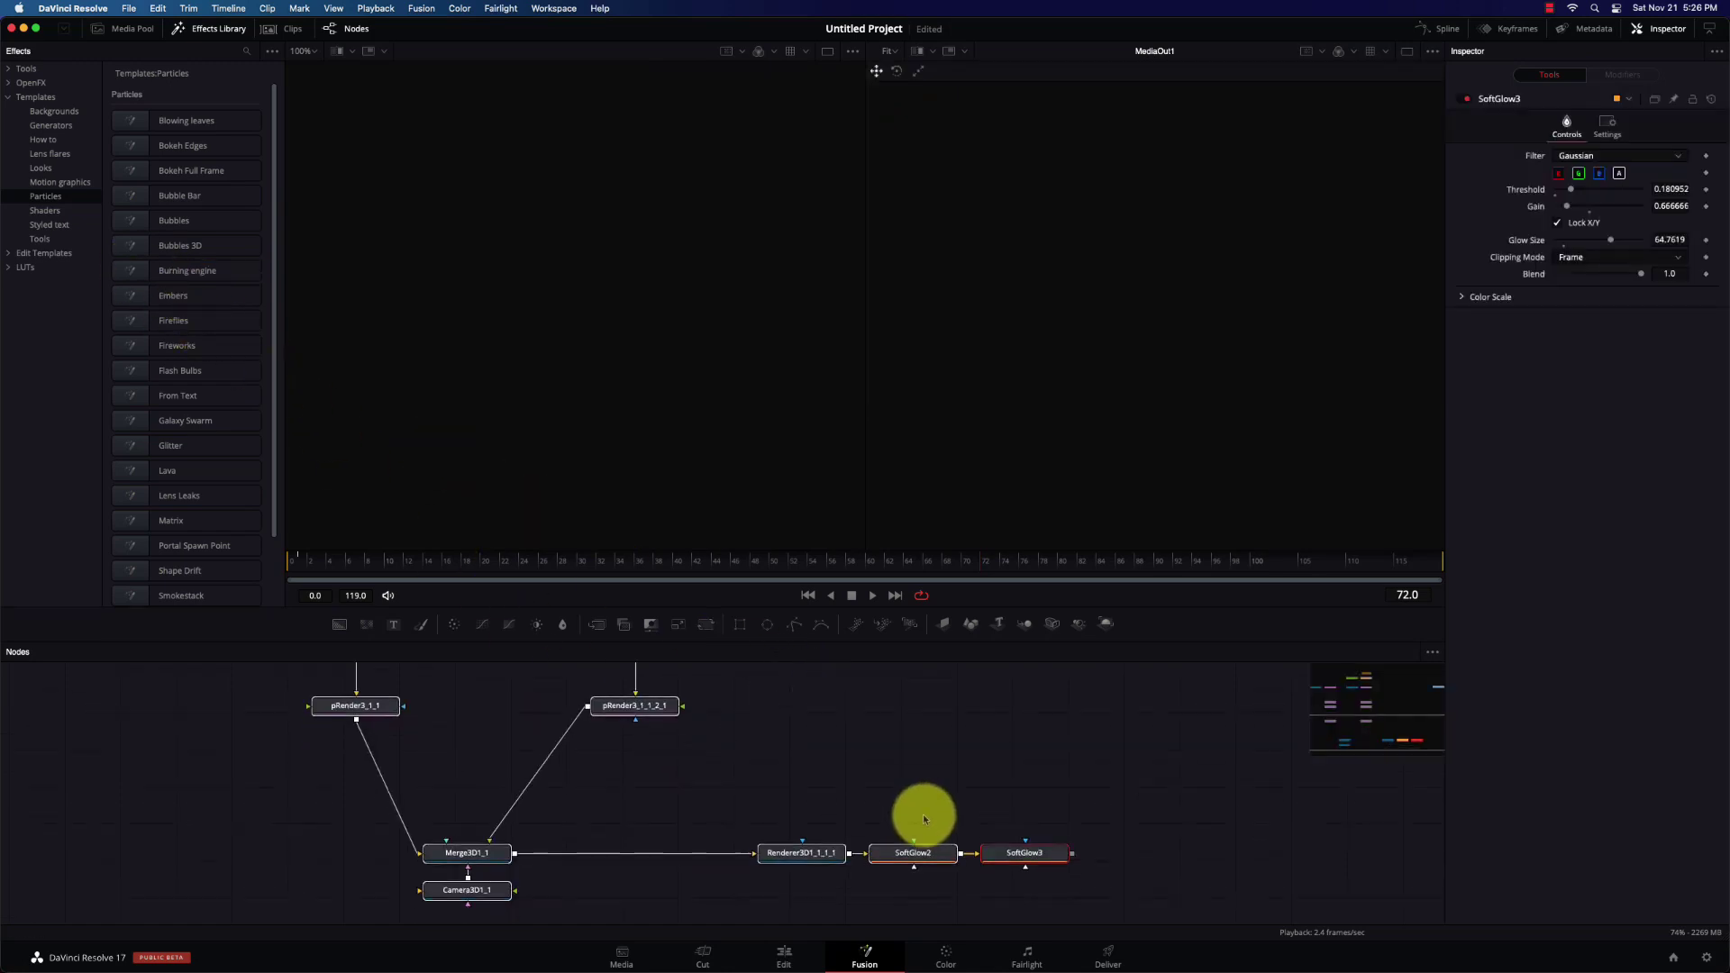
scroll(855, 789, right, 8)
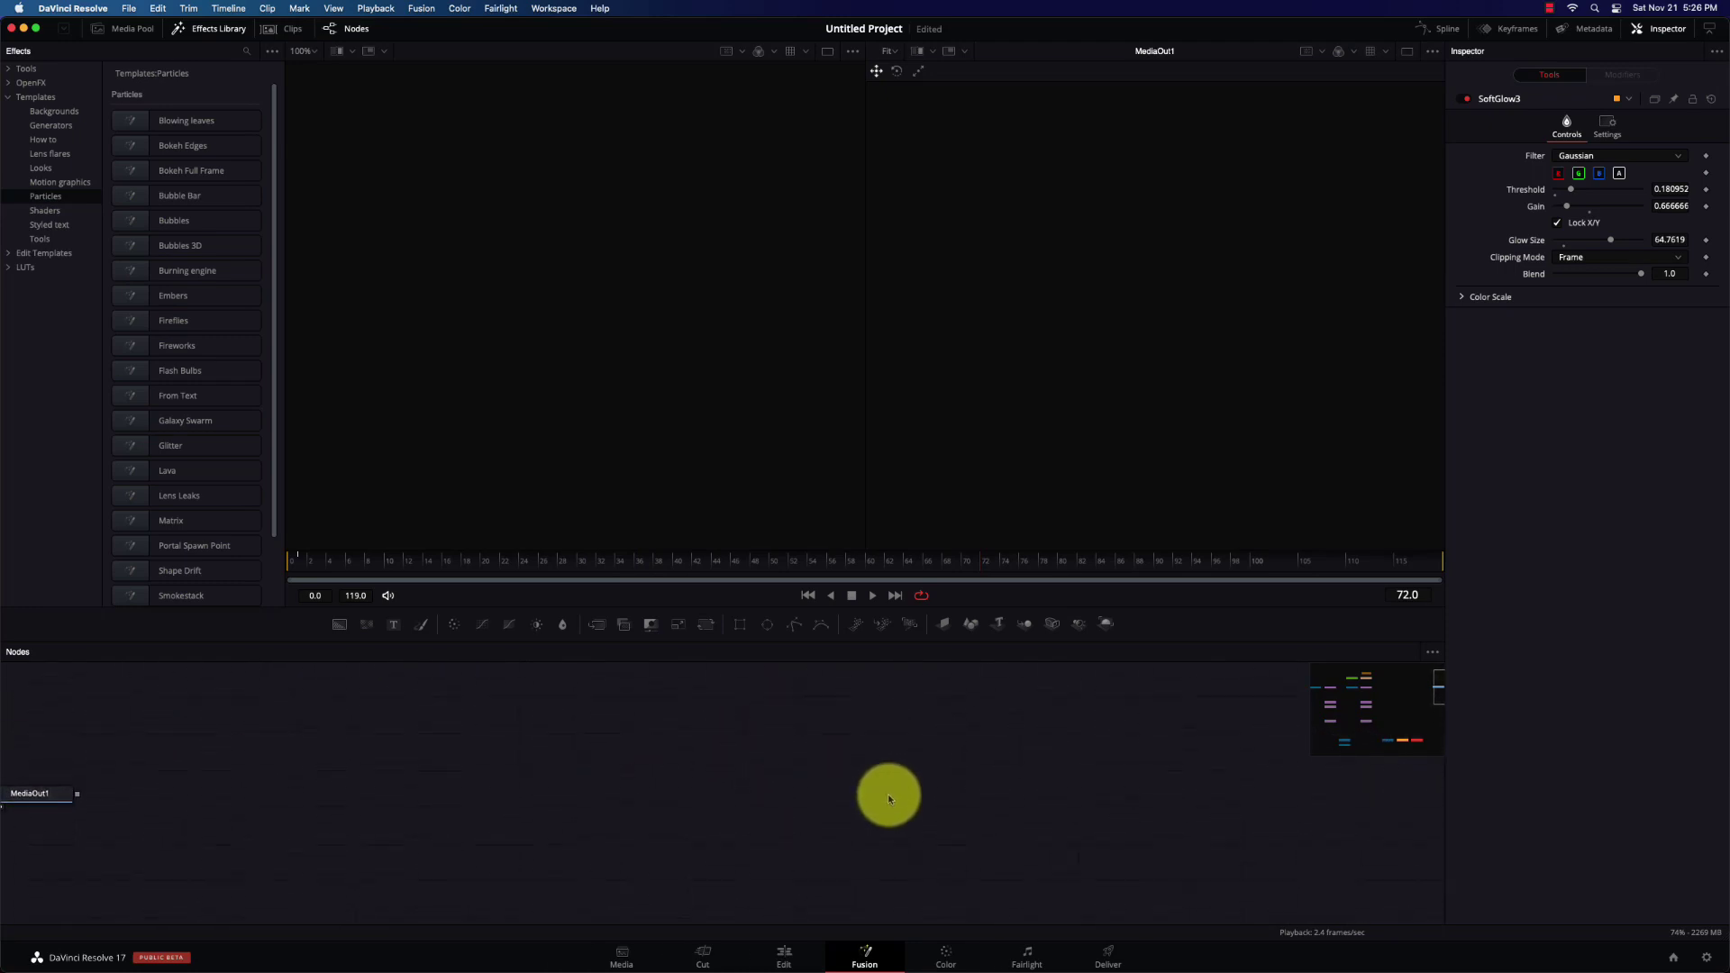
scroll(888, 798, left, 10)
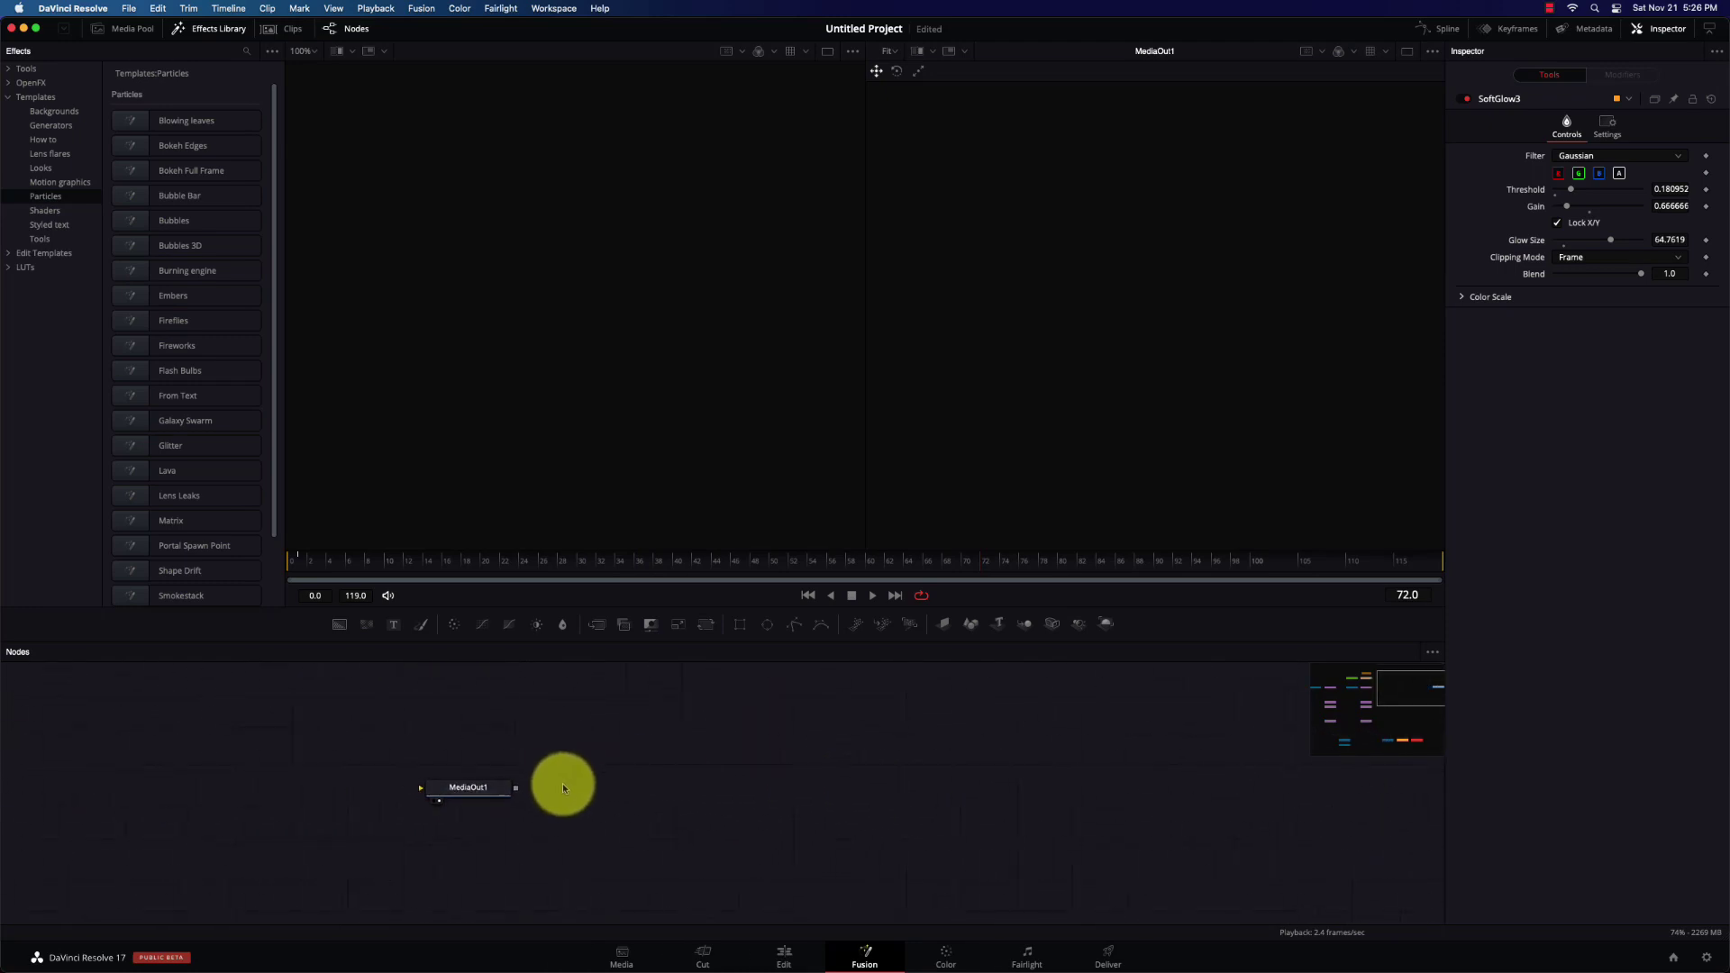
scroll(562, 786, left, 4)
scroll(544, 791, down, 3)
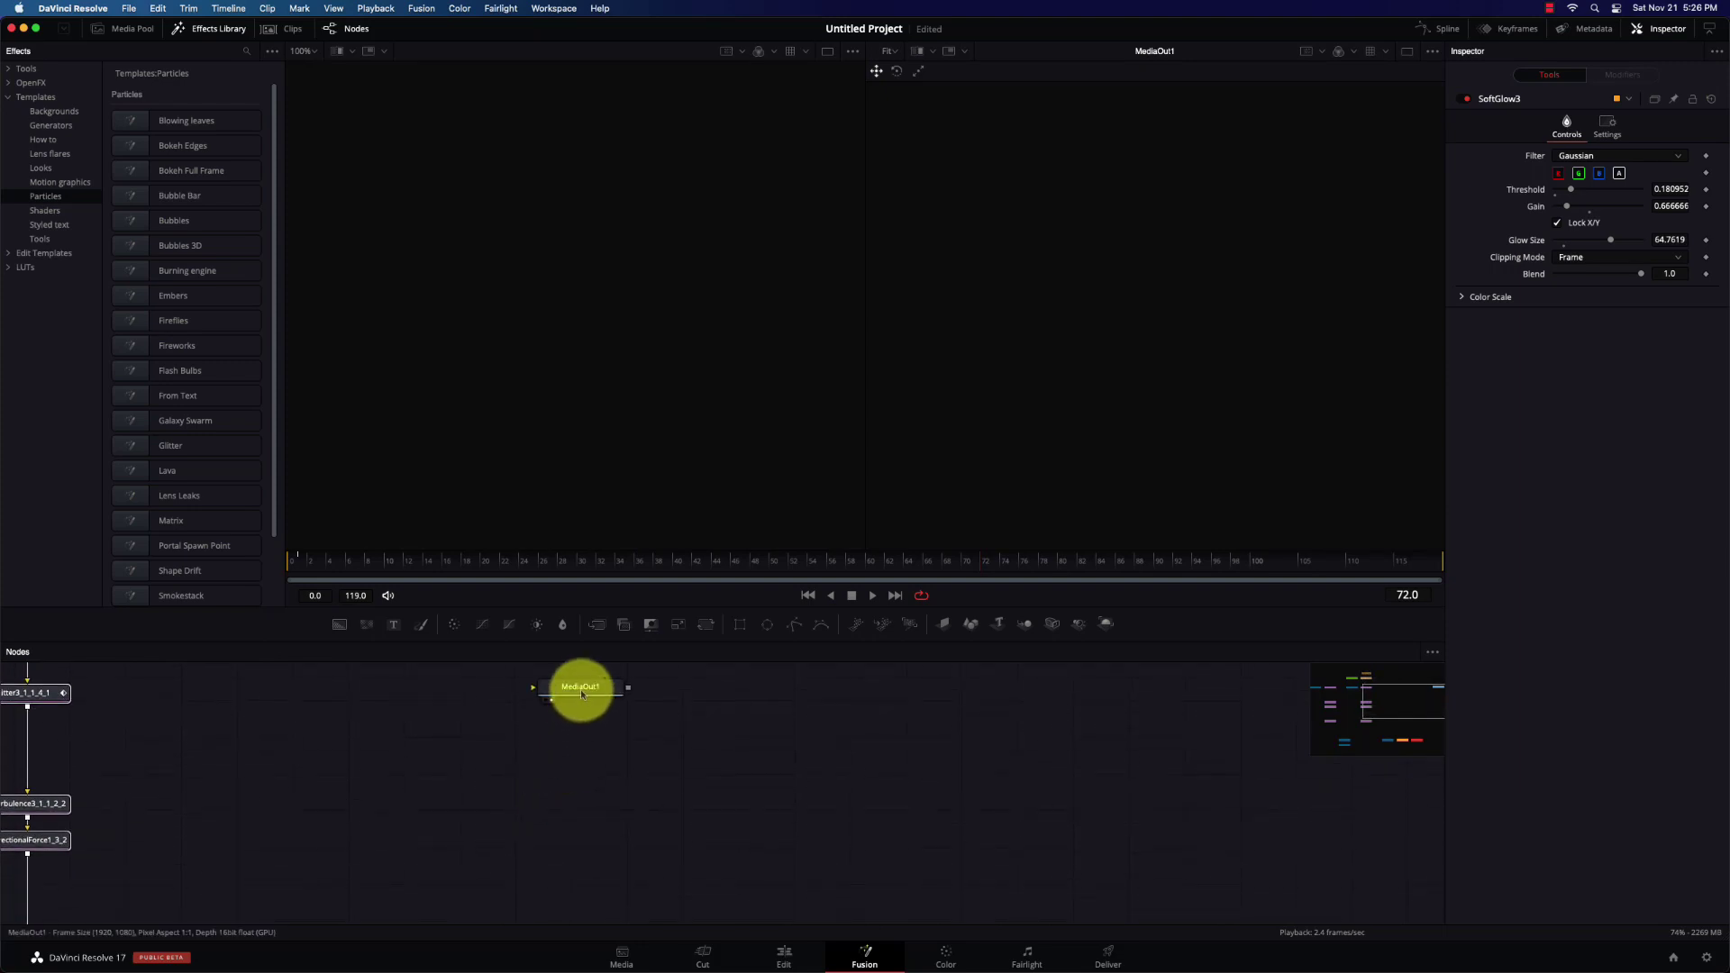
drag(581, 694, 514, 887)
Dismiss the incoming message and Photos notifications covering the window
scroll(440, 820, down, 3)
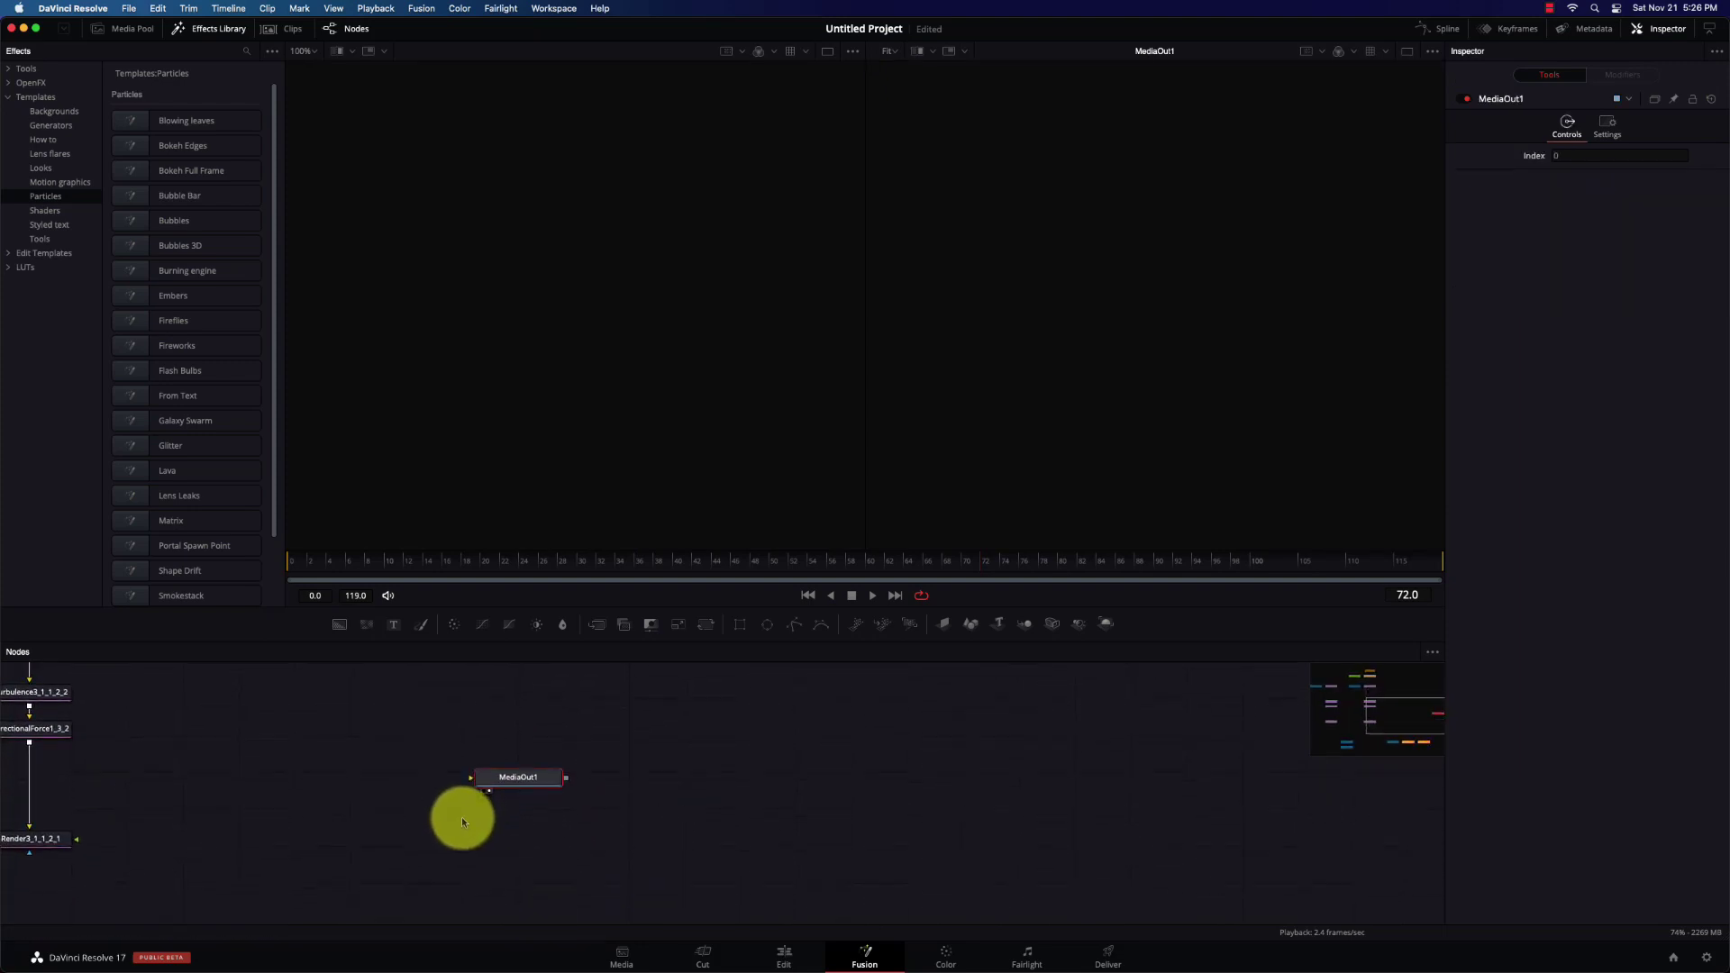
scroll(461, 816, left, 3)
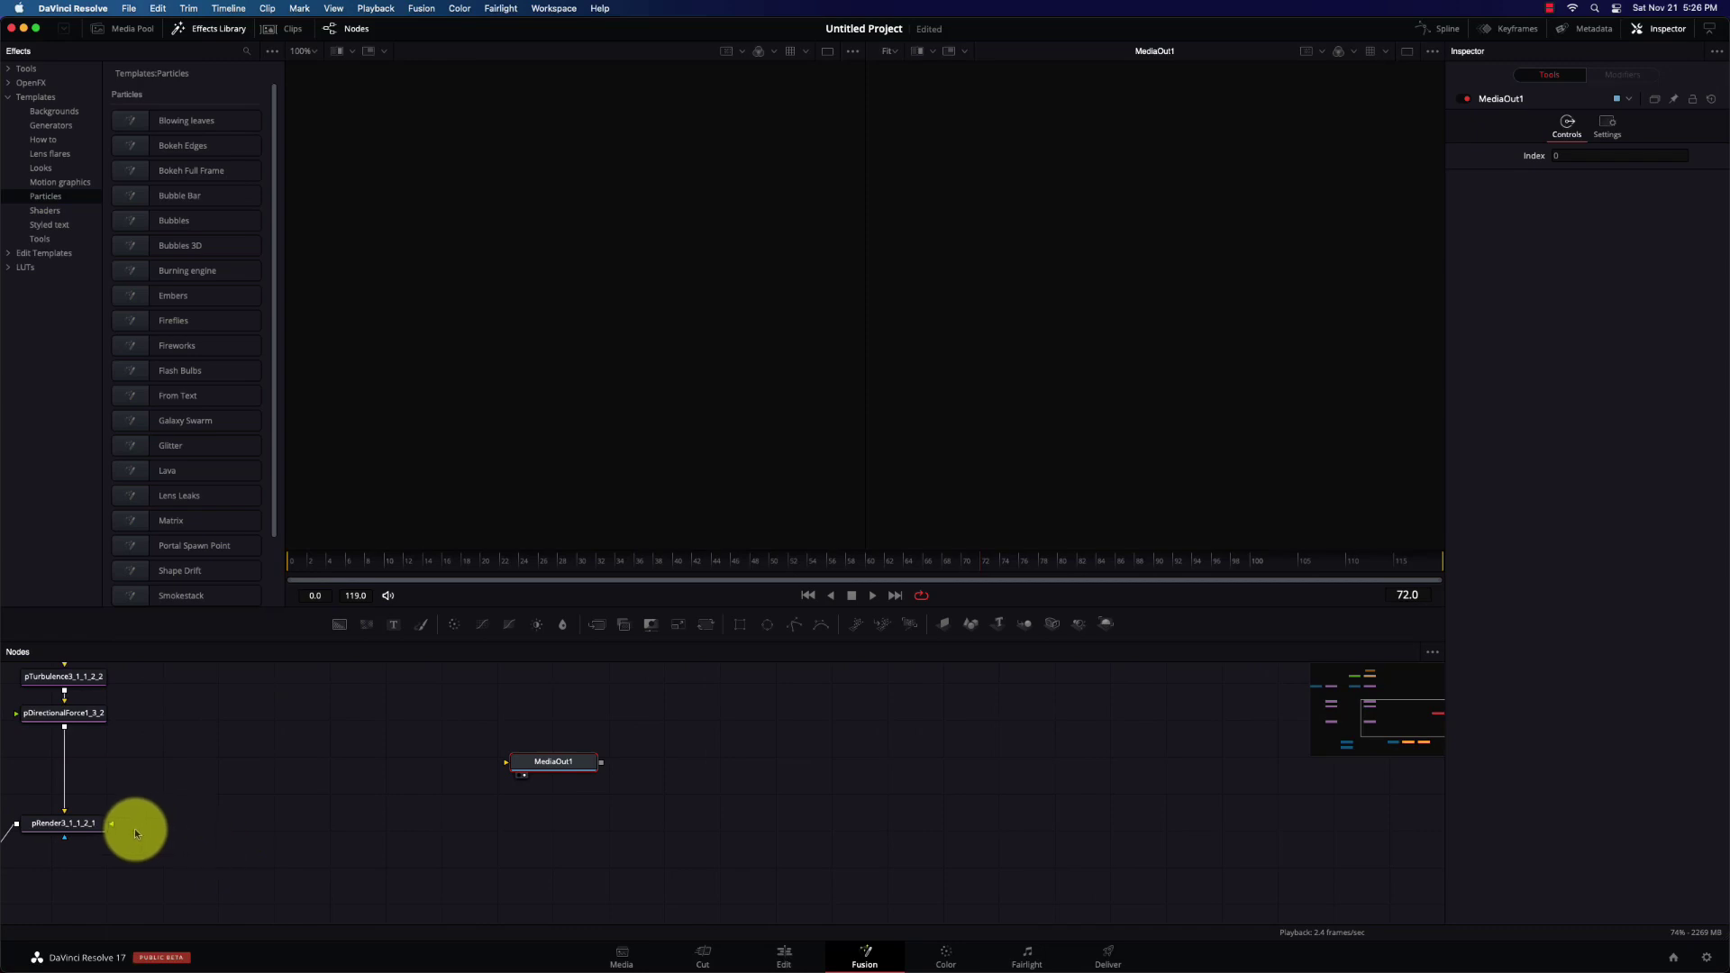
scroll(155, 840, left, 5)
scroll(202, 846, up, 5)
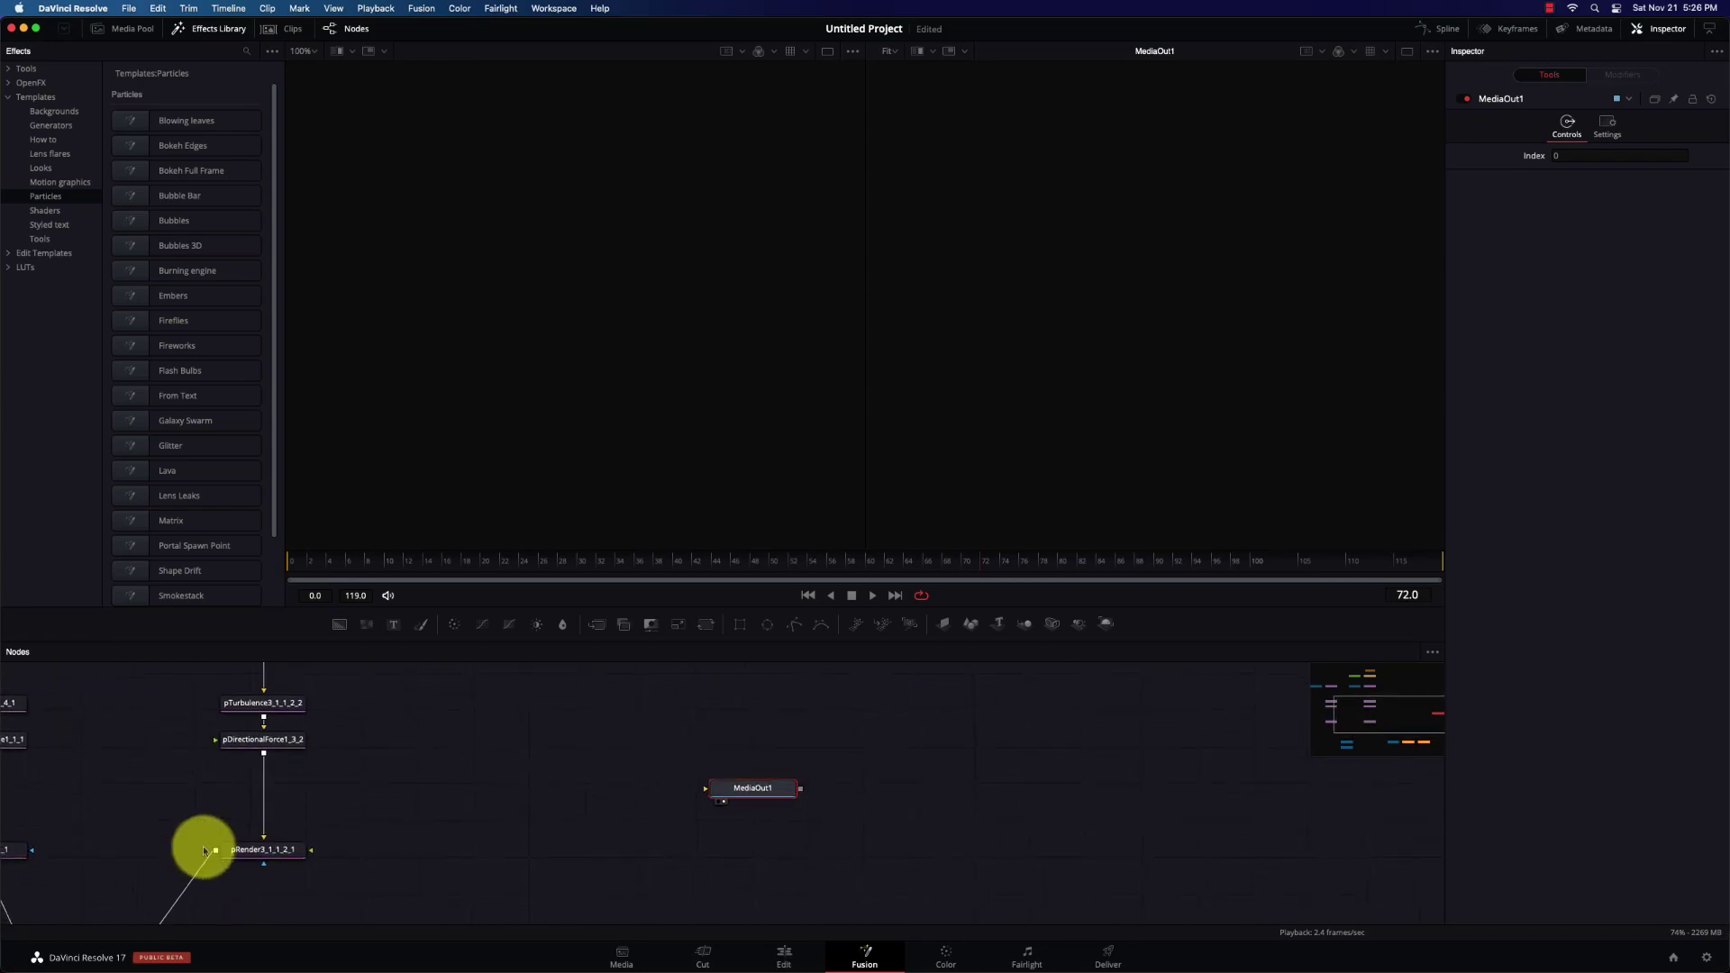
scroll(209, 847, down, 10)
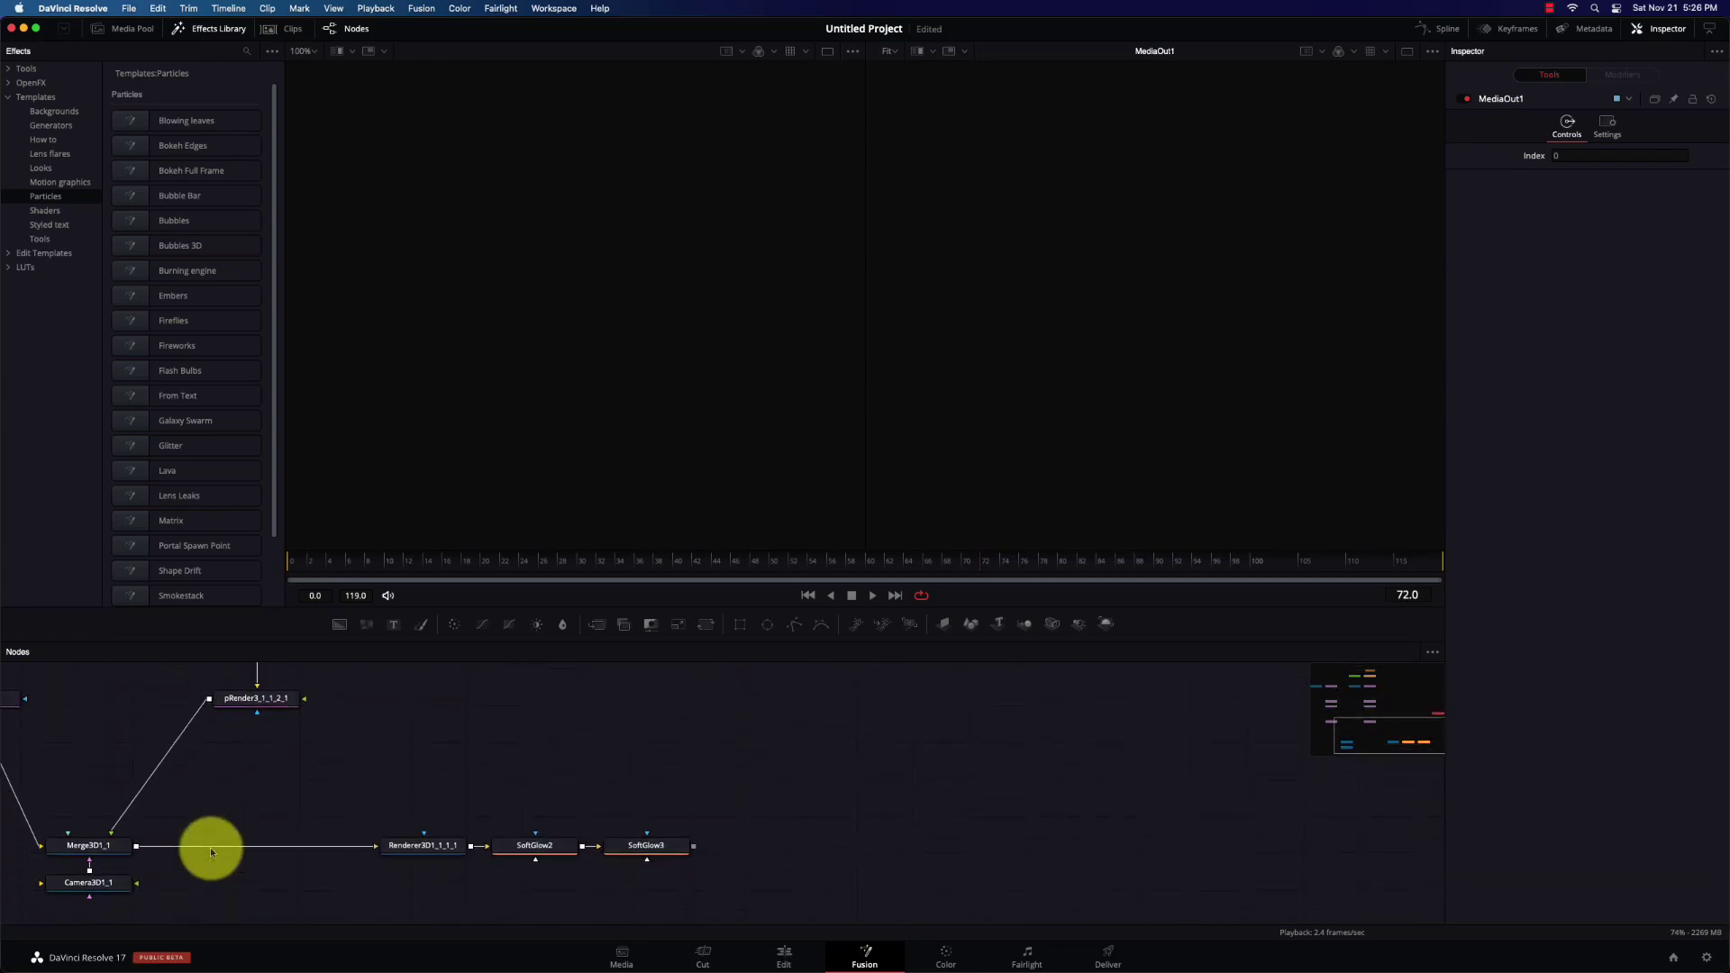
scroll(209, 847, right, 5)
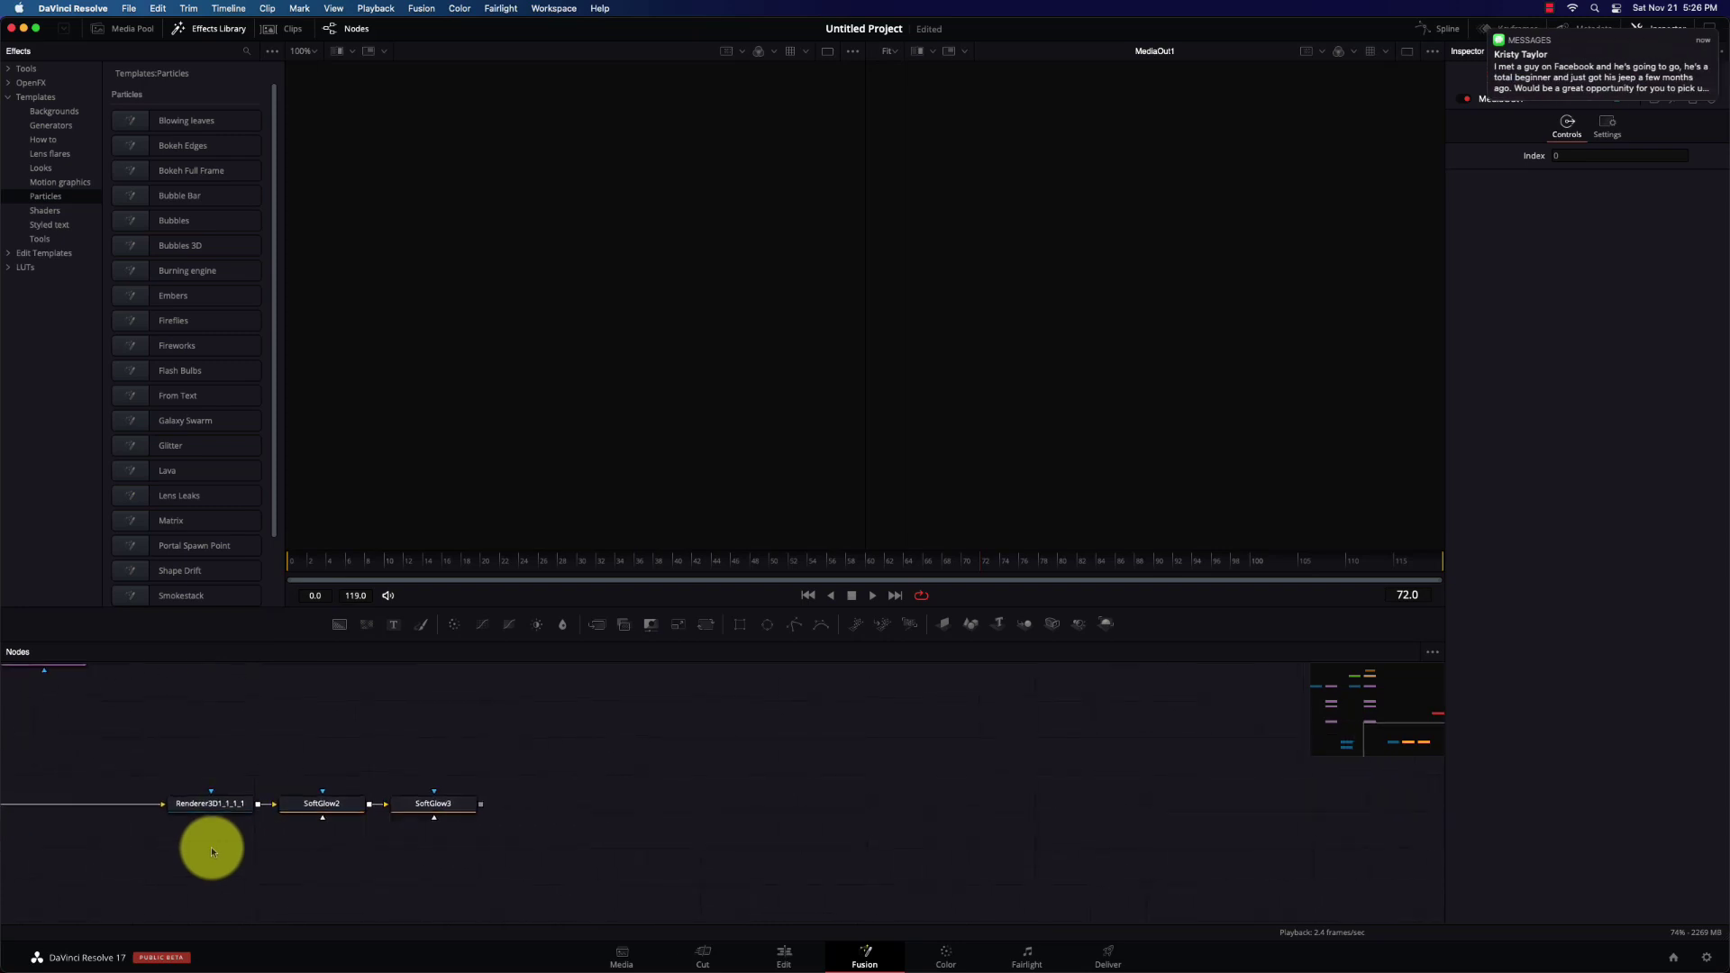
mouse_move(1604, 40)
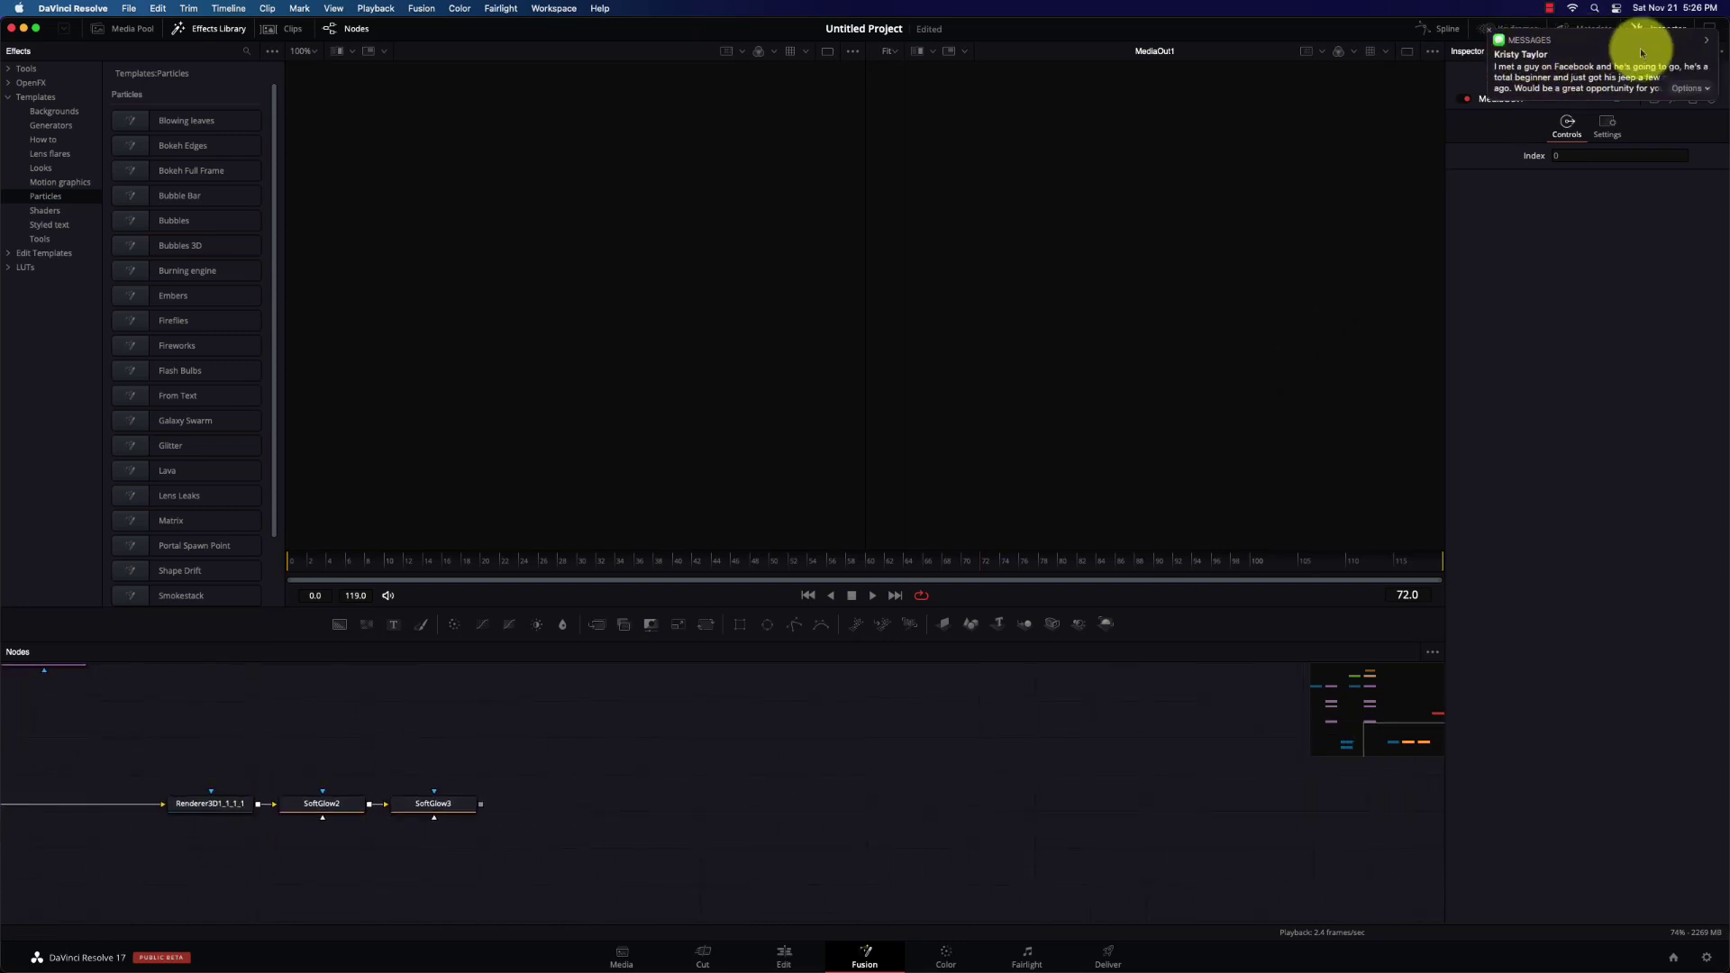
click(1490, 34)
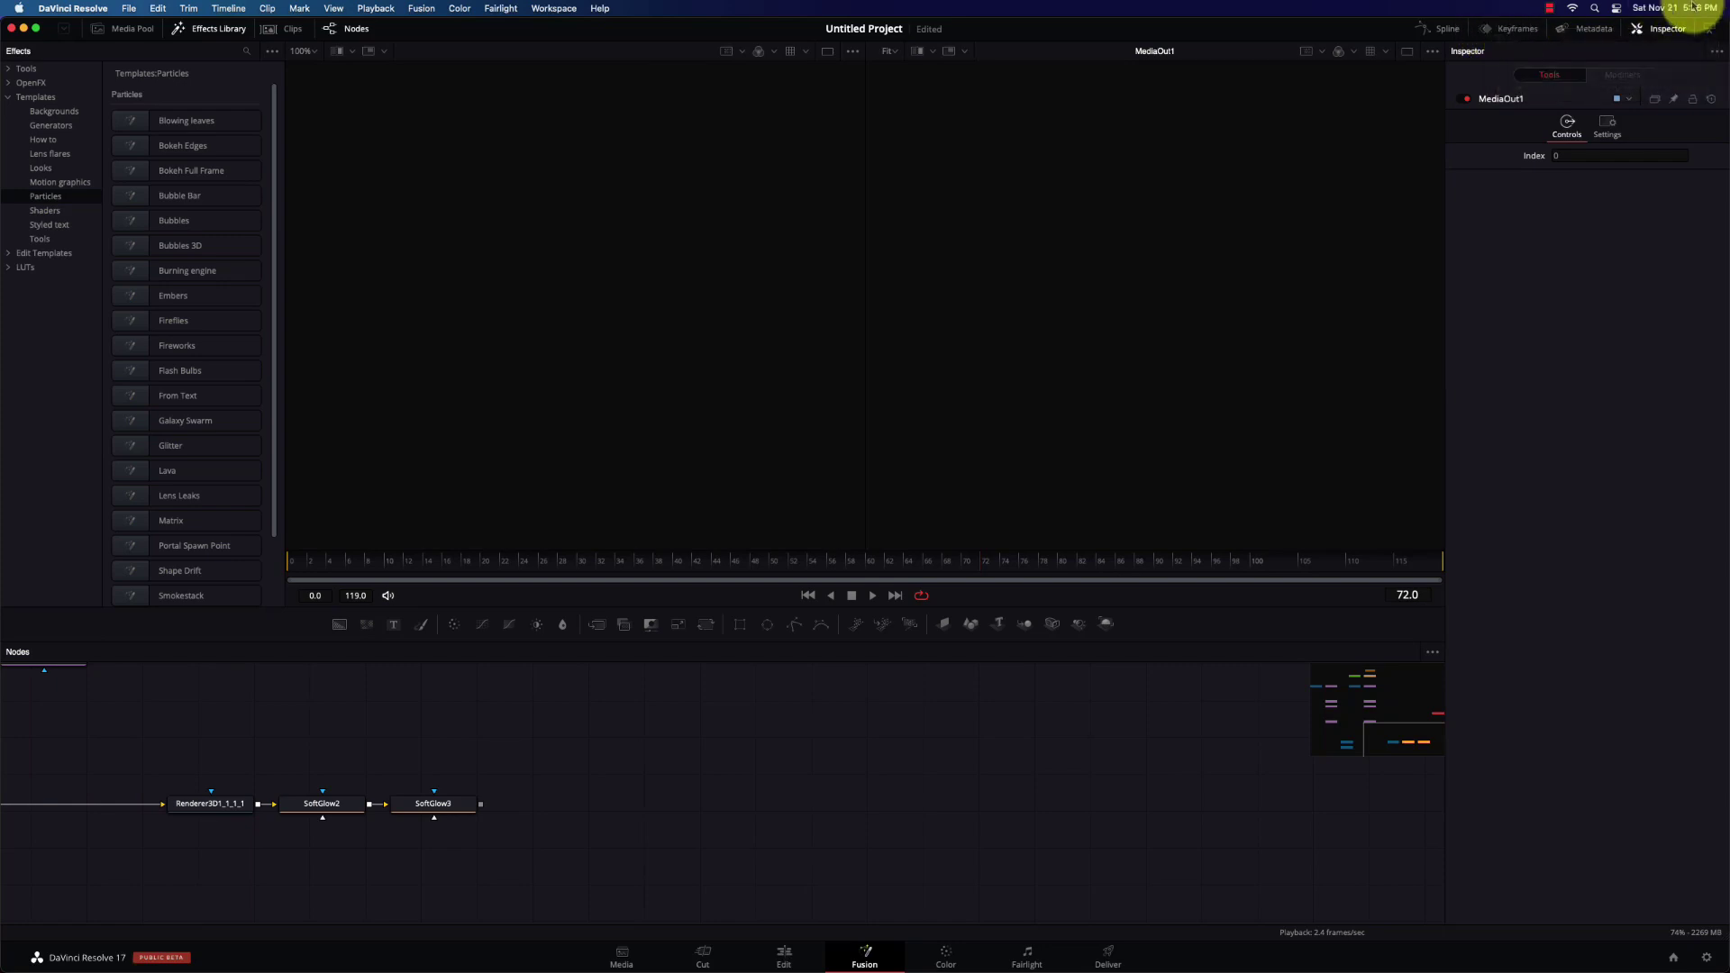
click(1690, 7)
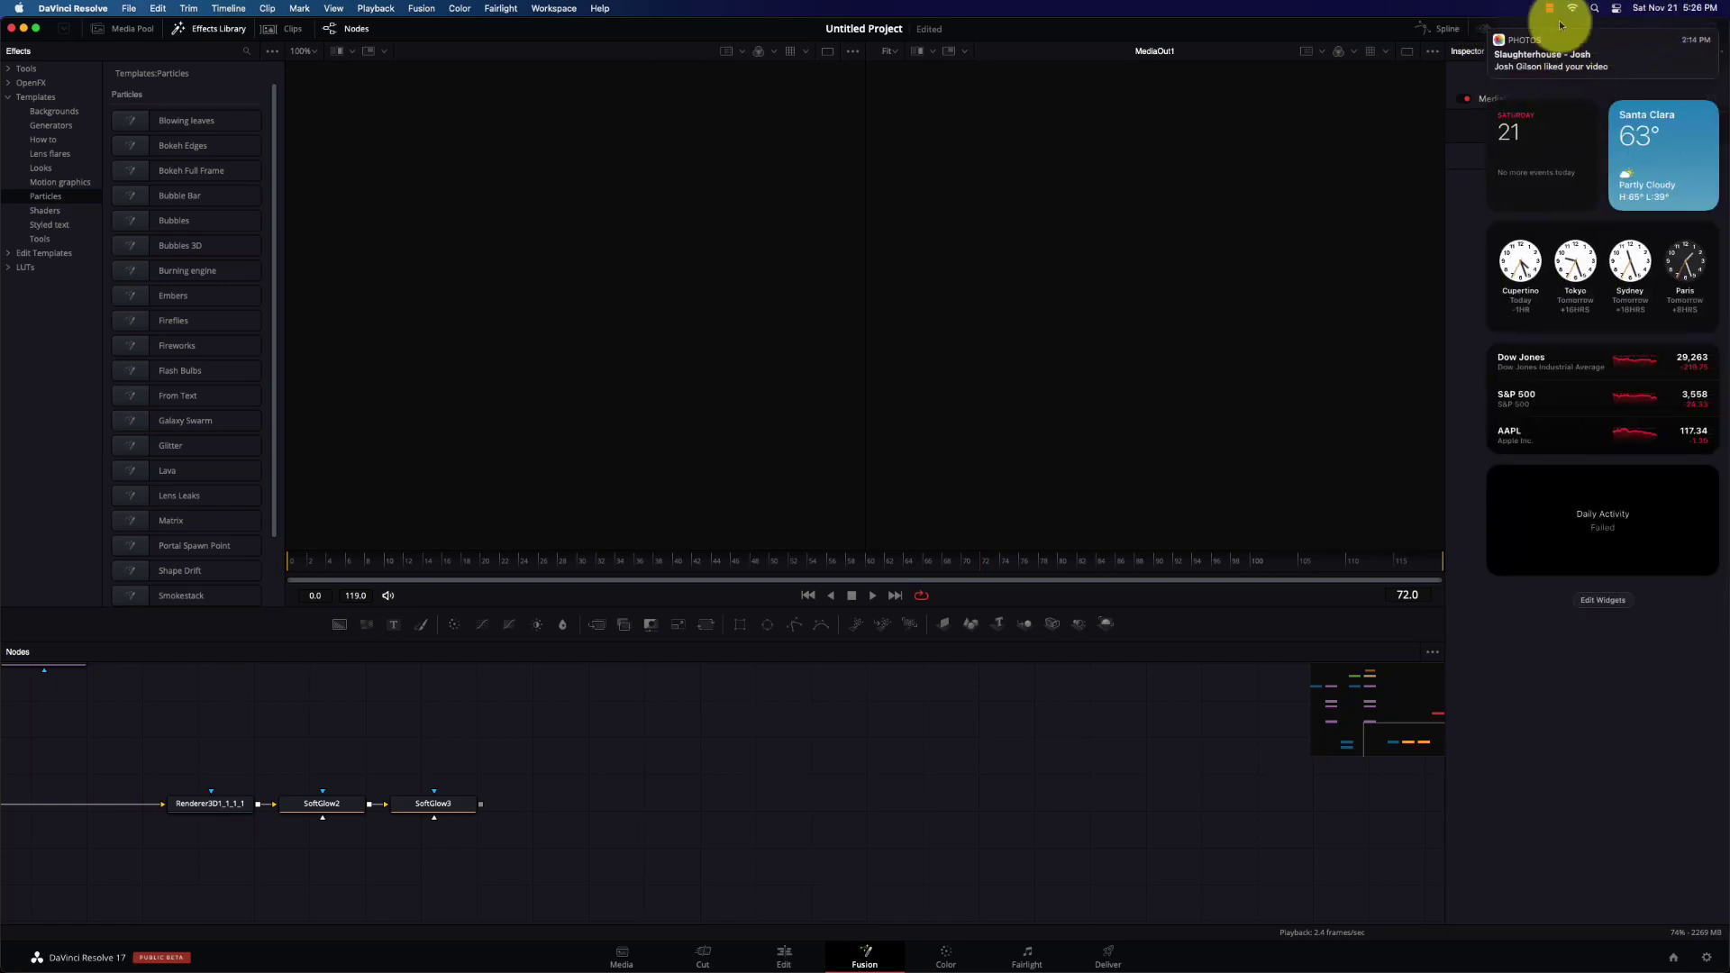
click(1491, 37)
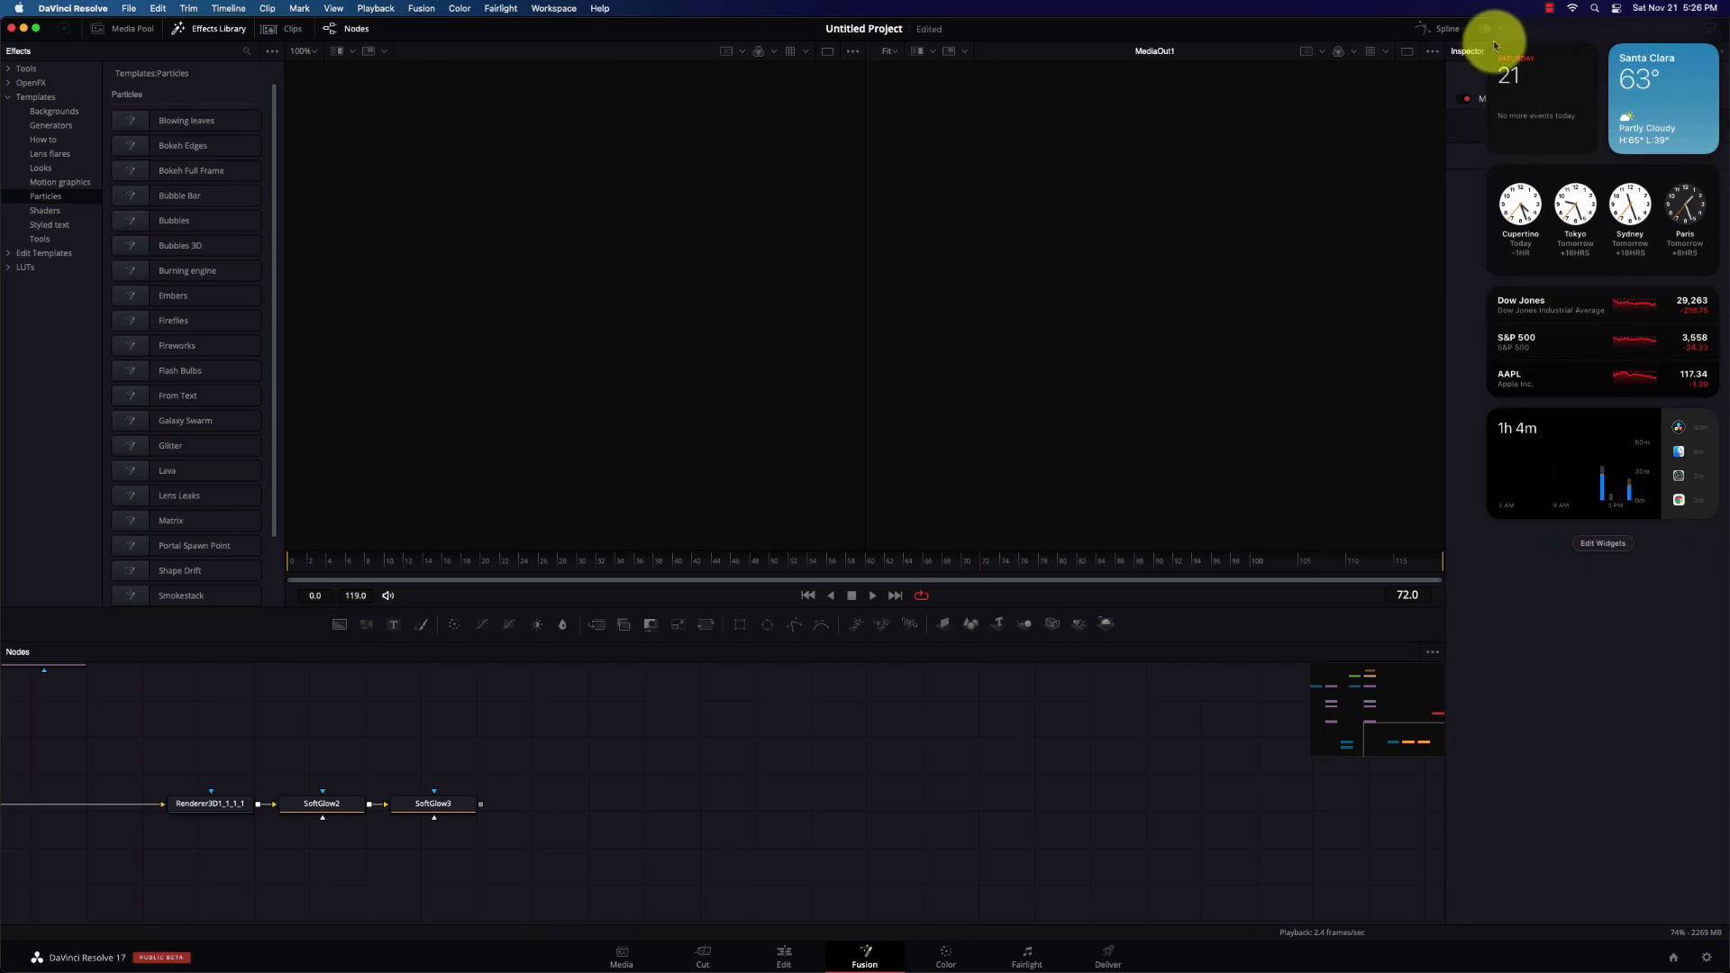
click(1467, 139)
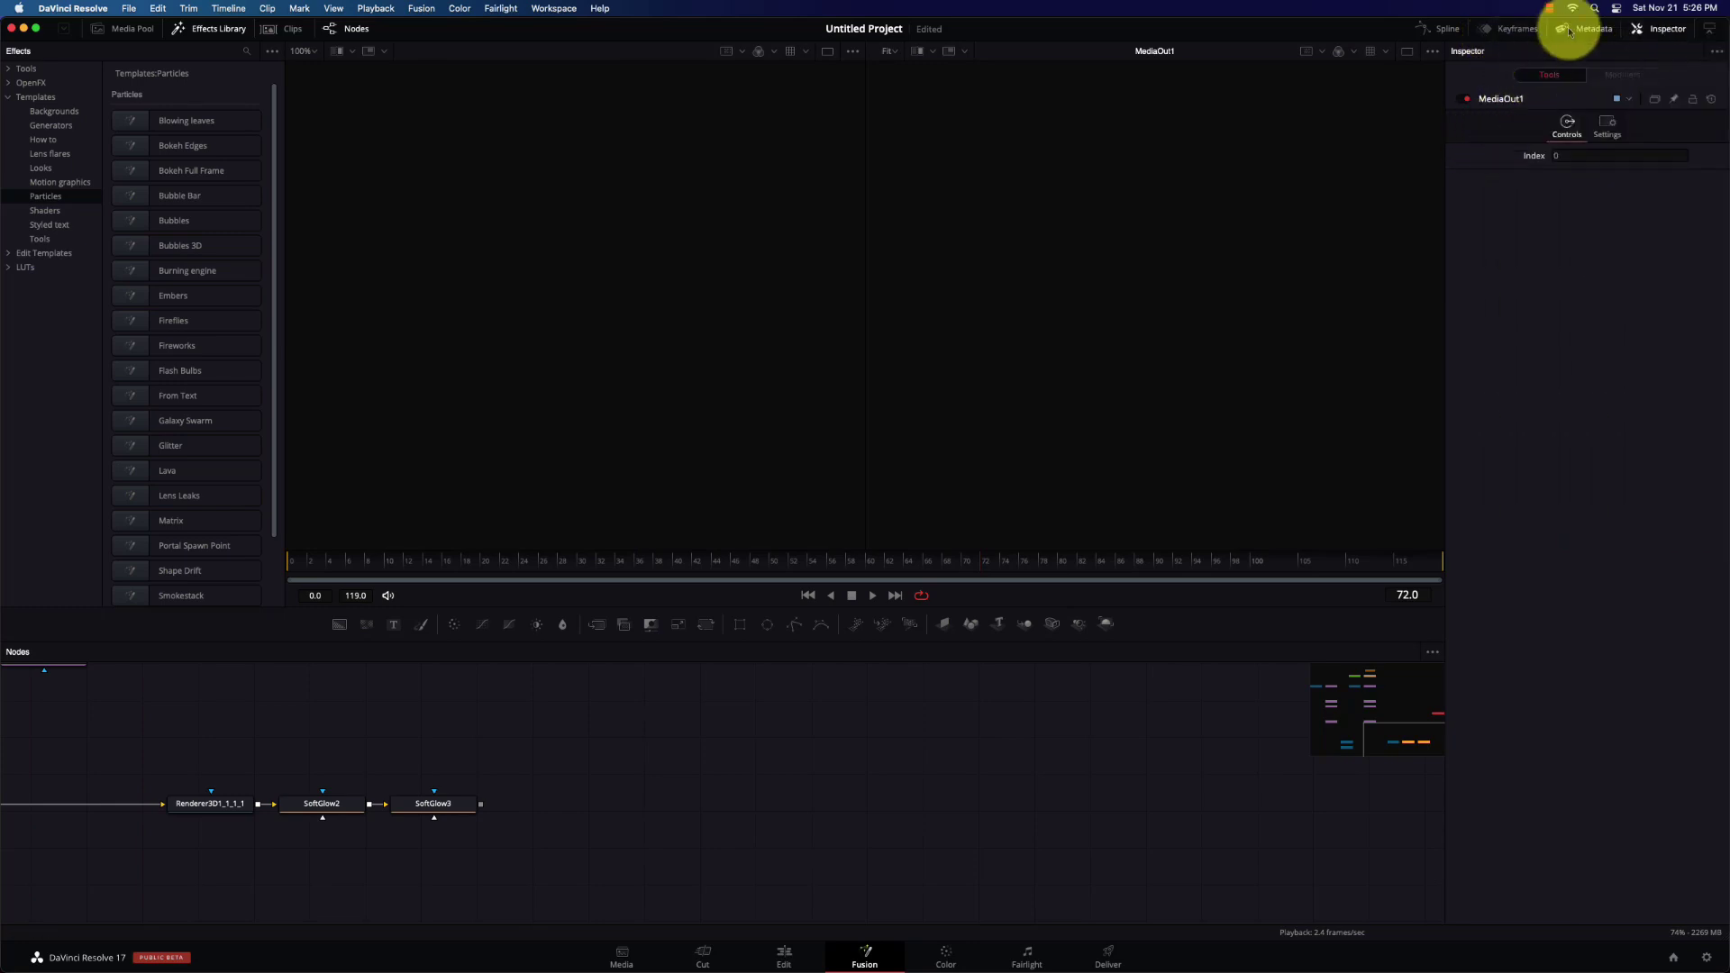
click(1617, 11)
click(1617, 12)
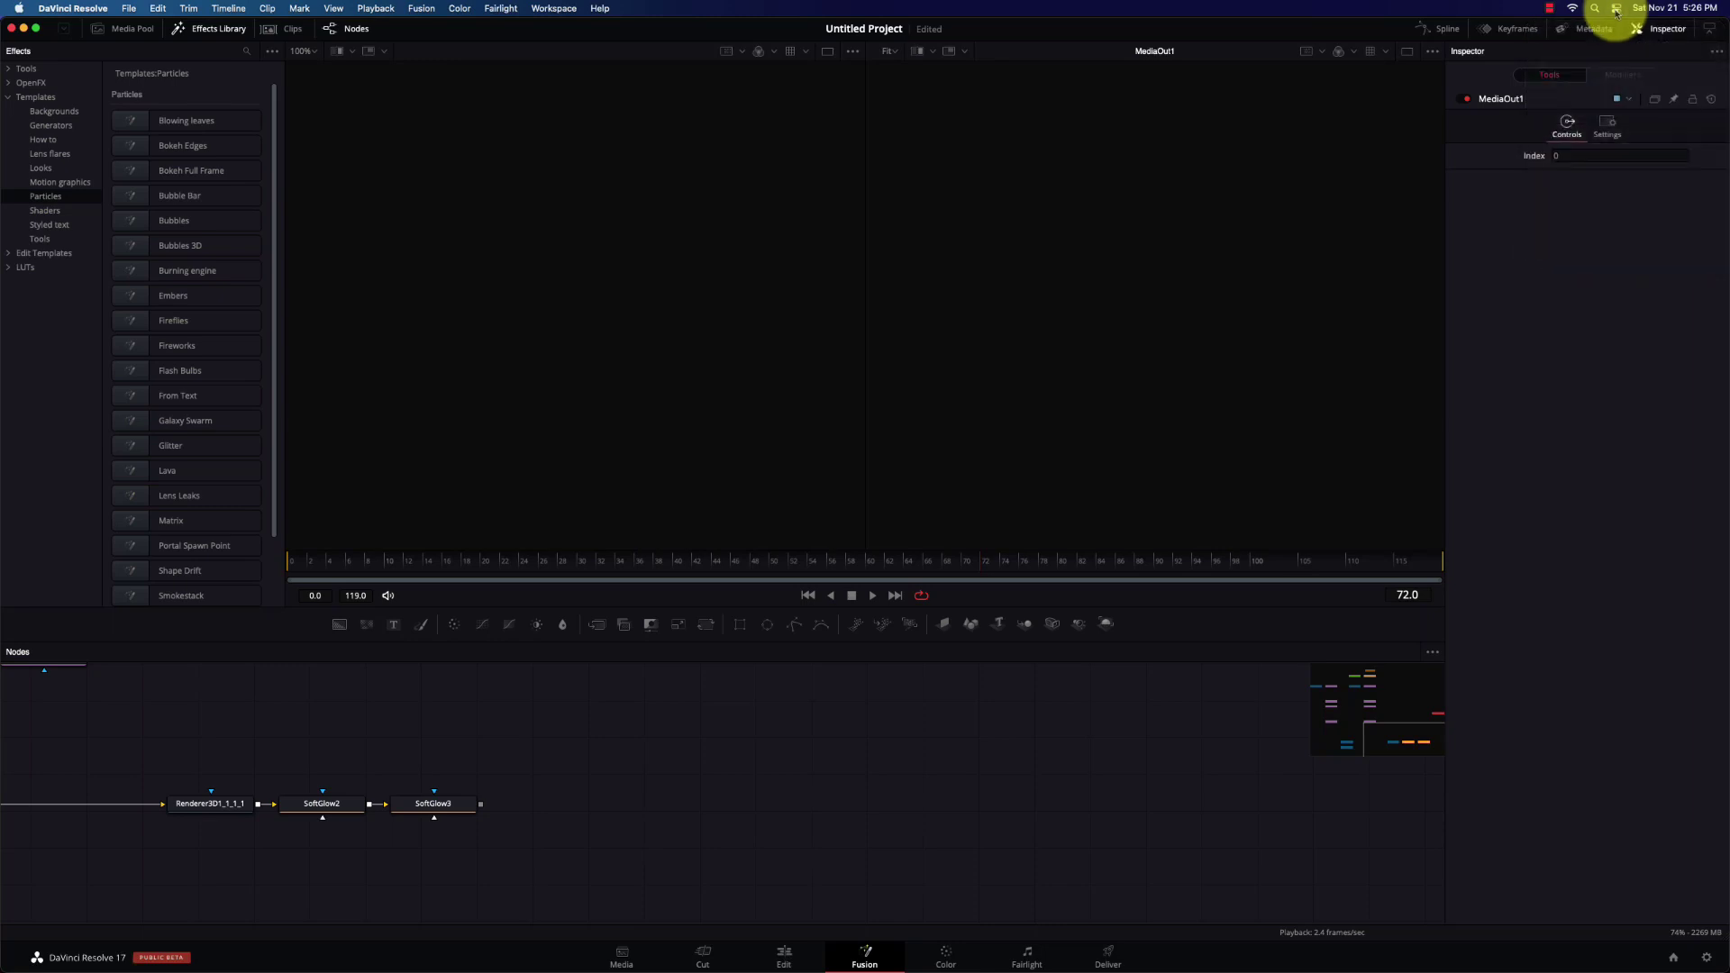
Wire SoftGlow3's output into MediaOut1's input
scroll(586, 794, up, 2)
scroll(587, 795, up, 2)
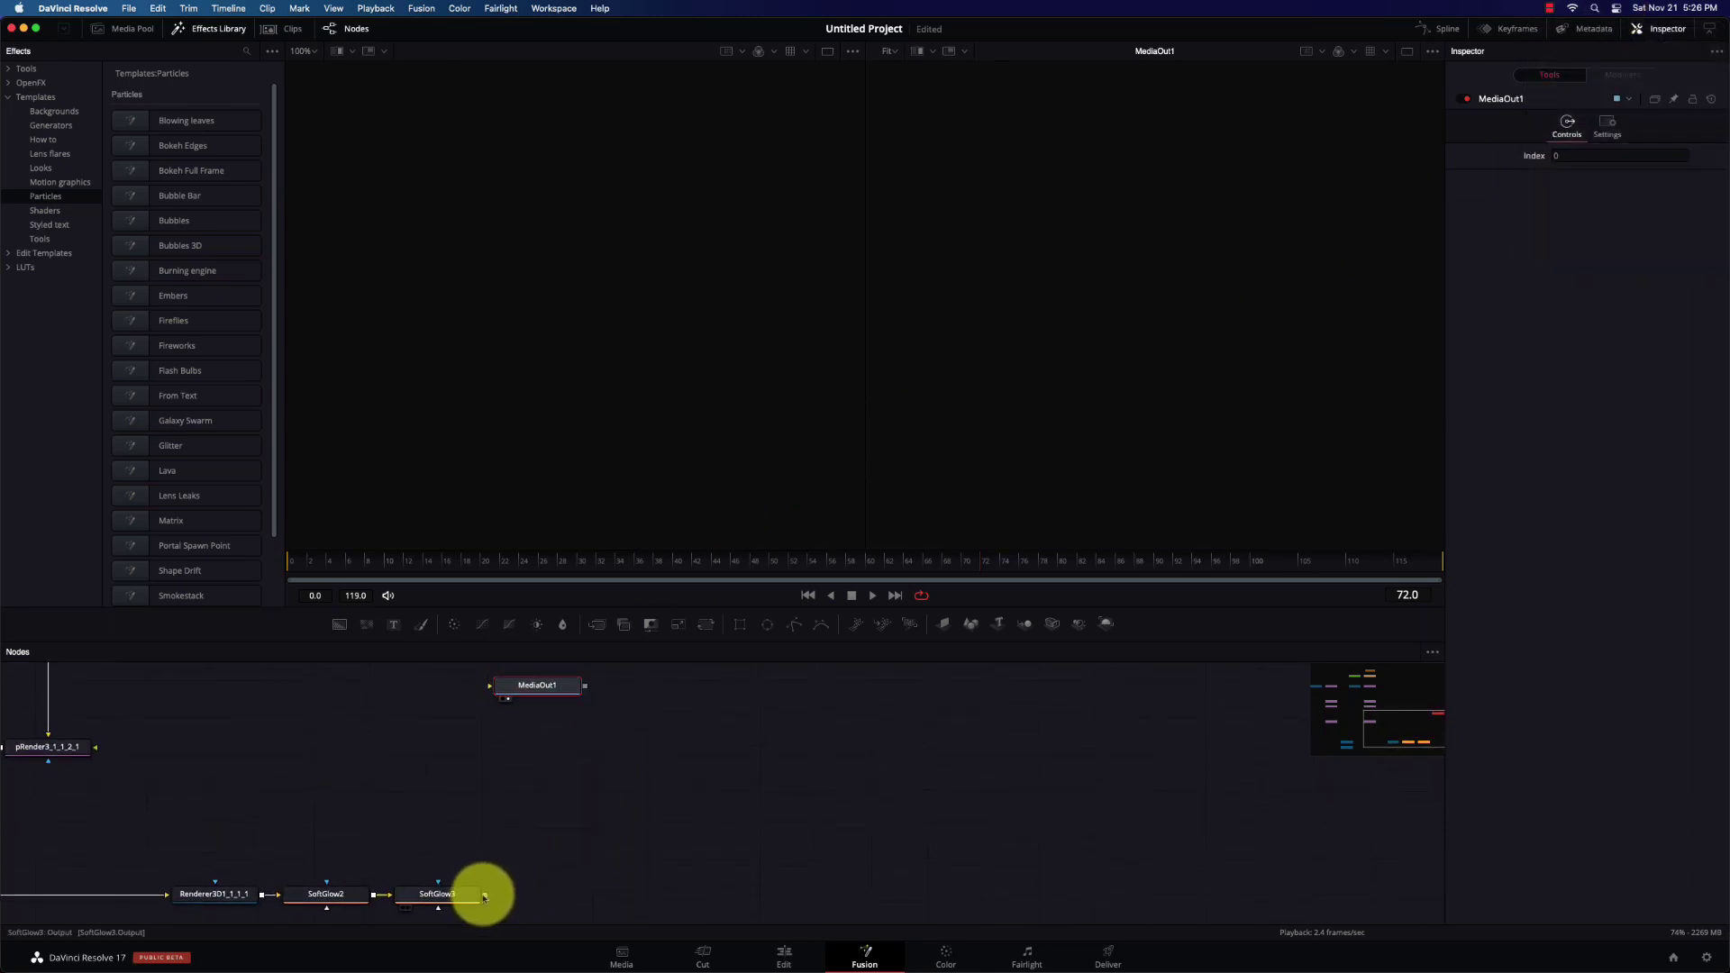
drag(489, 890, 528, 689)
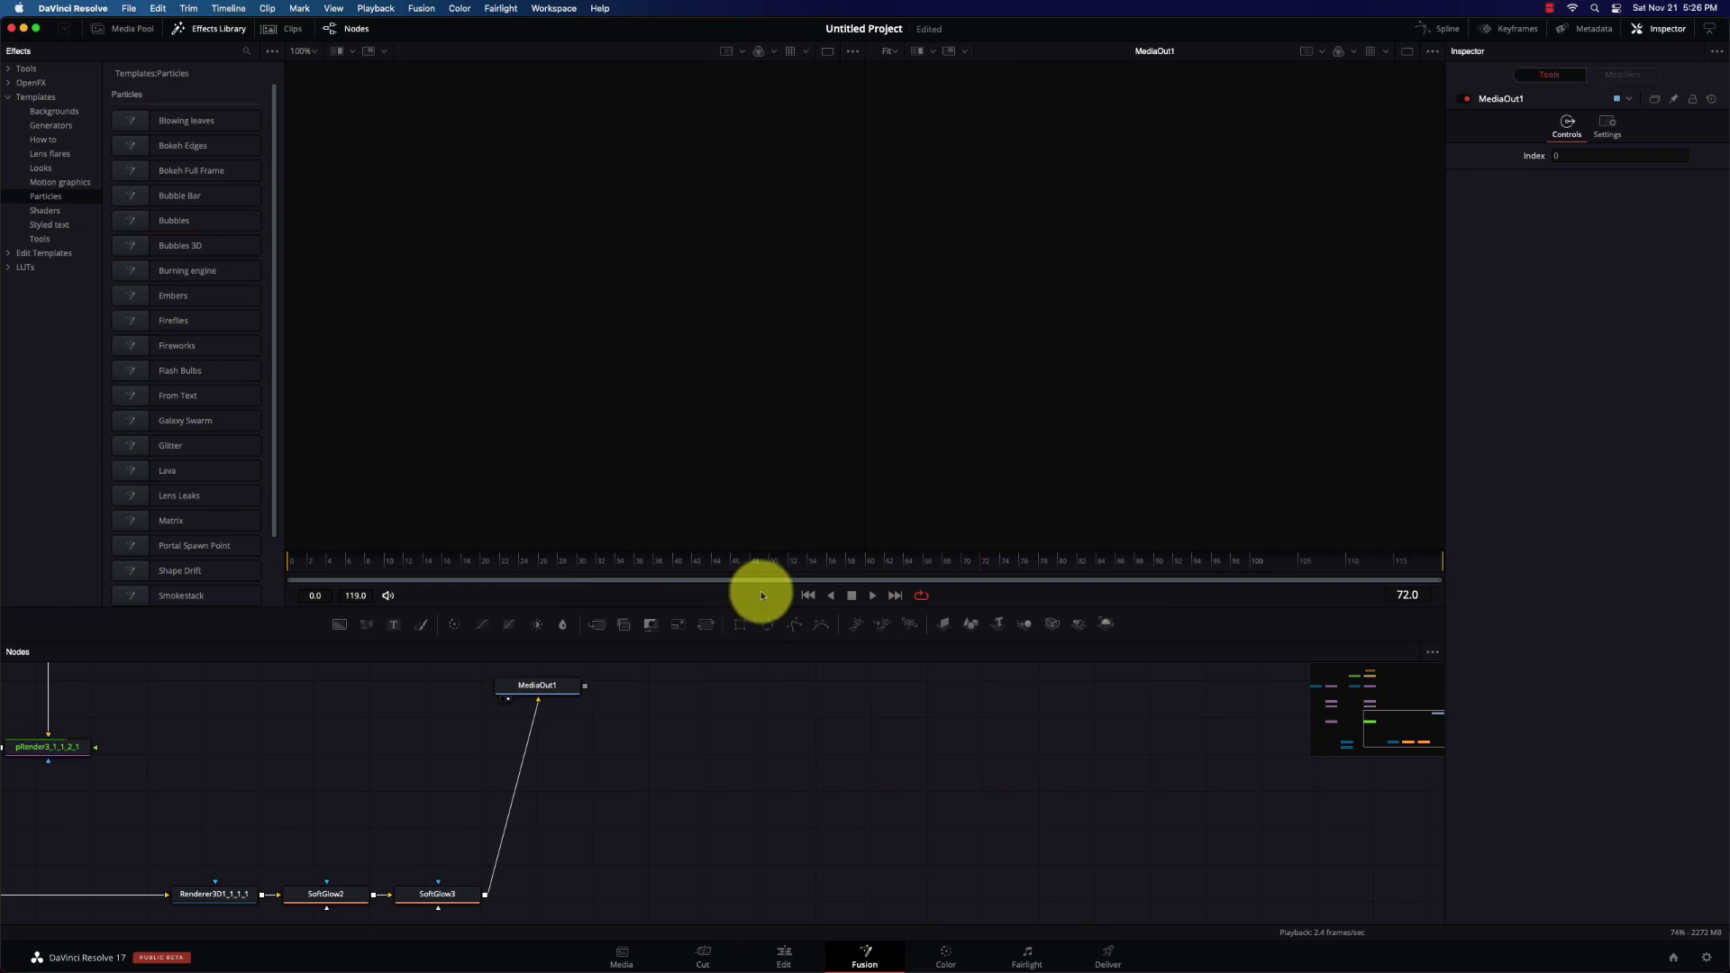
Play the glowing particle trail, stop around frame 52, and rewind to frame 0
click(872, 596)
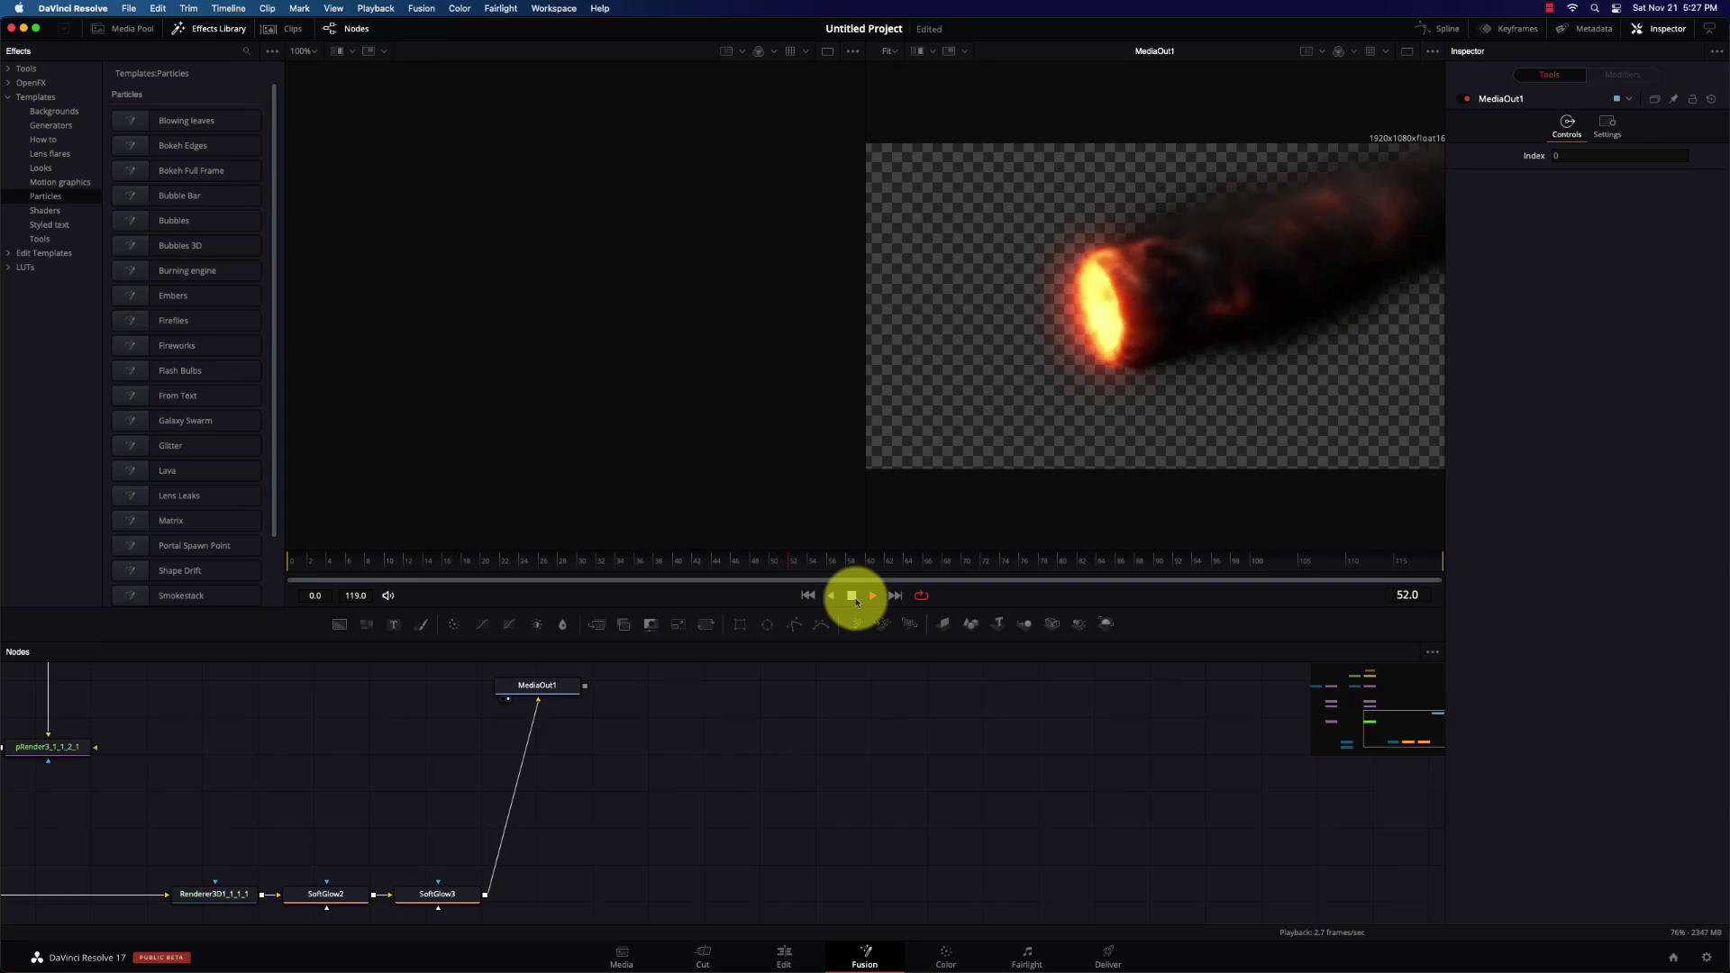
click(852, 595)
click(806, 598)
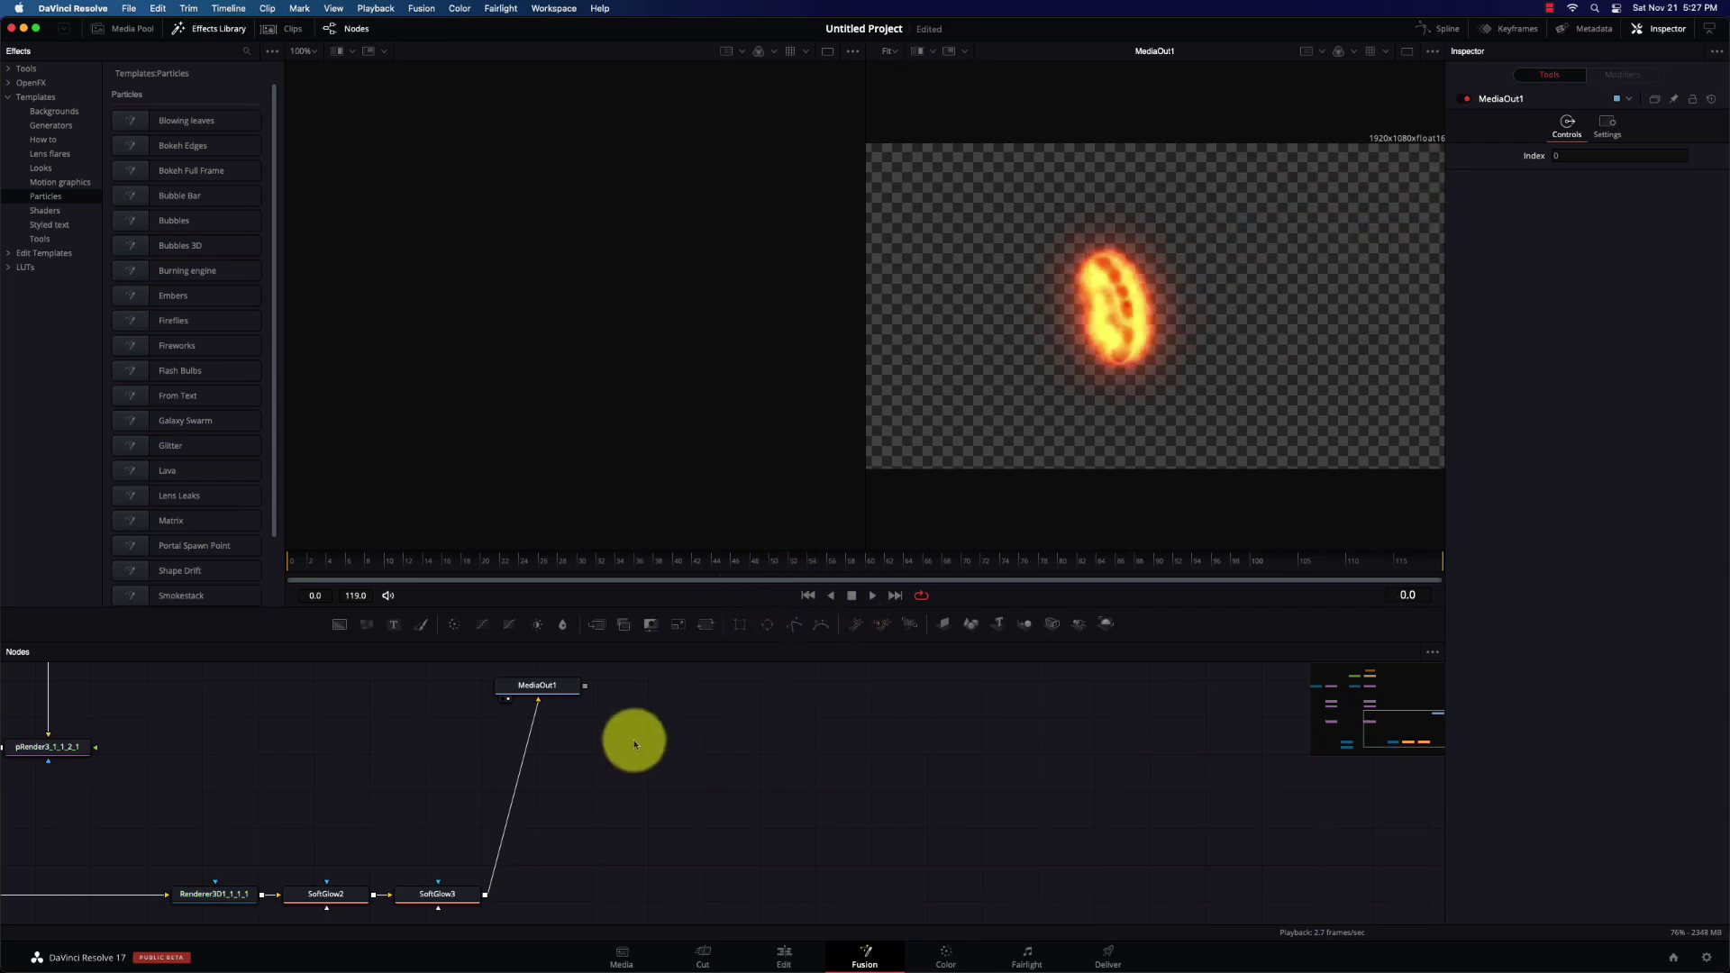
scroll(649, 721, left, 5)
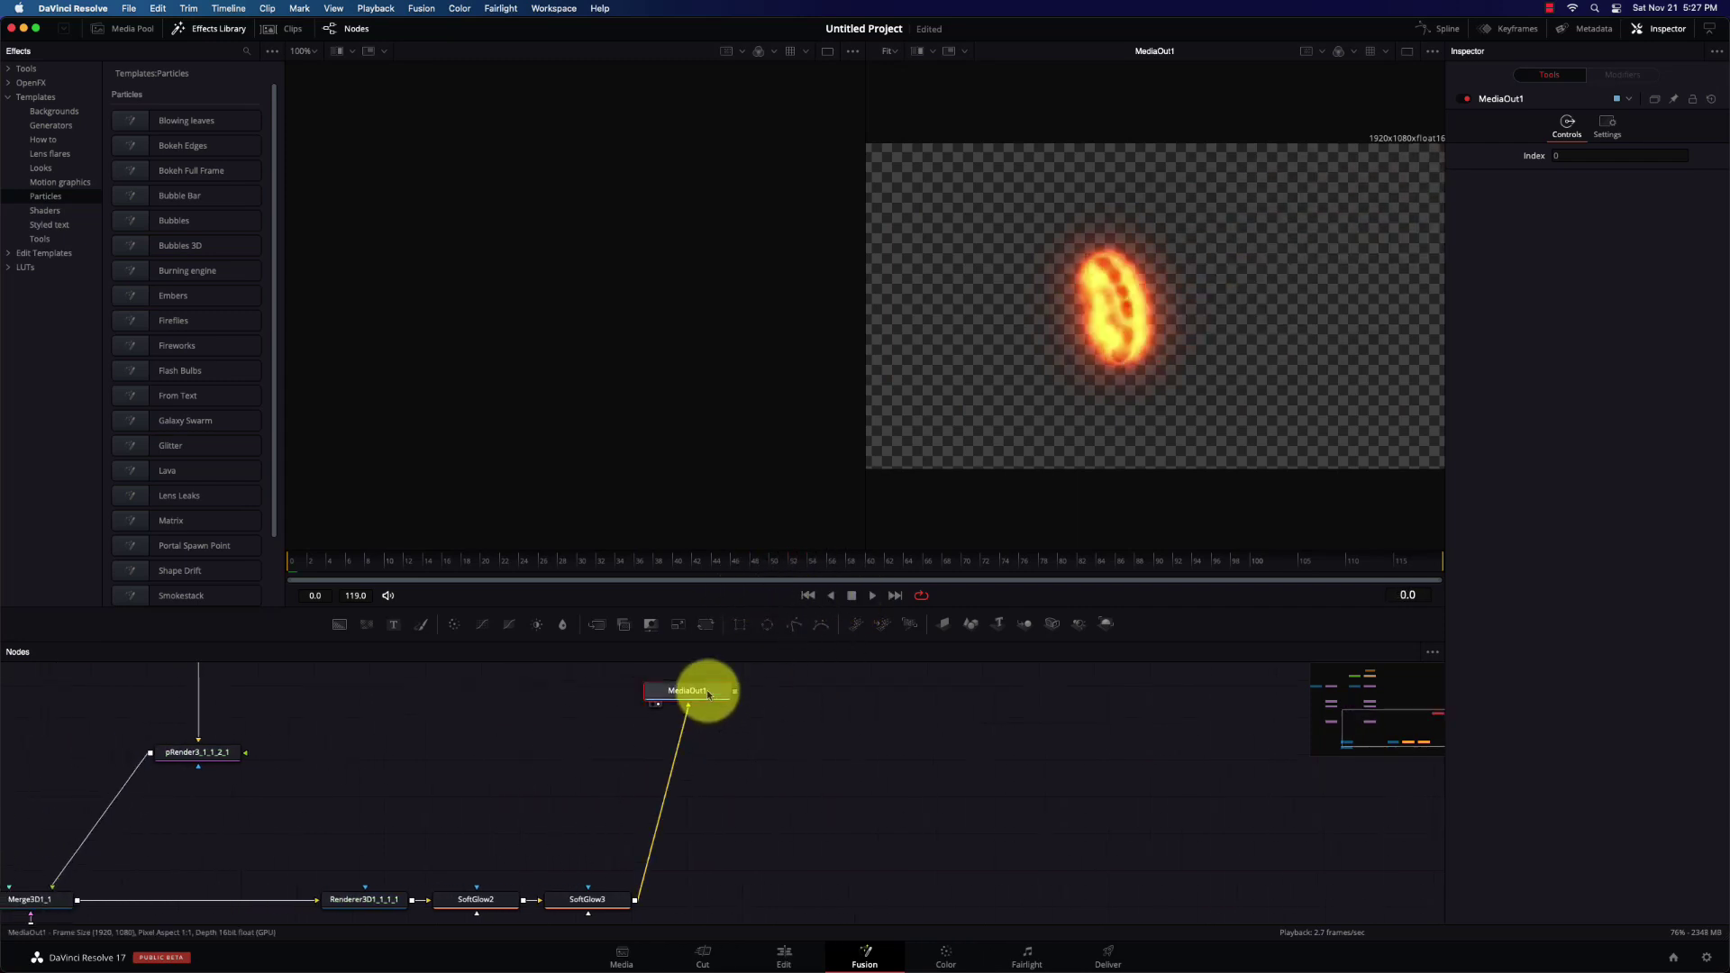
Disconnect SoftGlow3 from MediaOut1, delete a group of nodes, then undo that deletion
key(super+a)
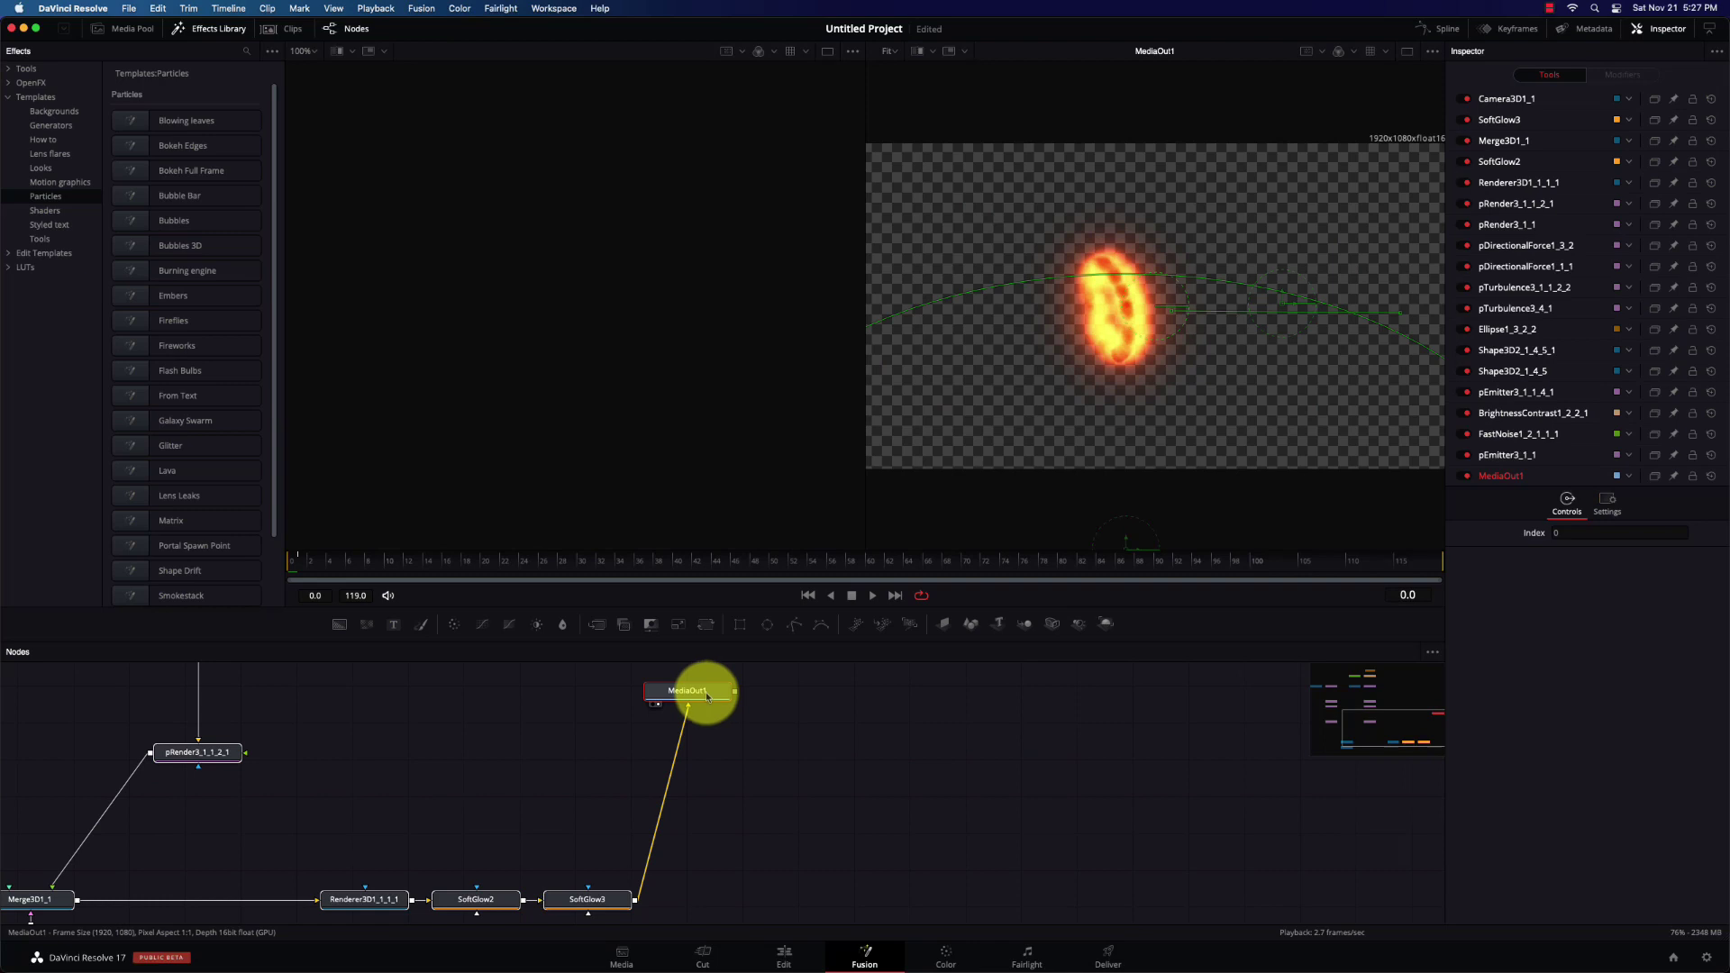
drag(707, 696, 707, 696)
scroll(635, 808, left, 7)
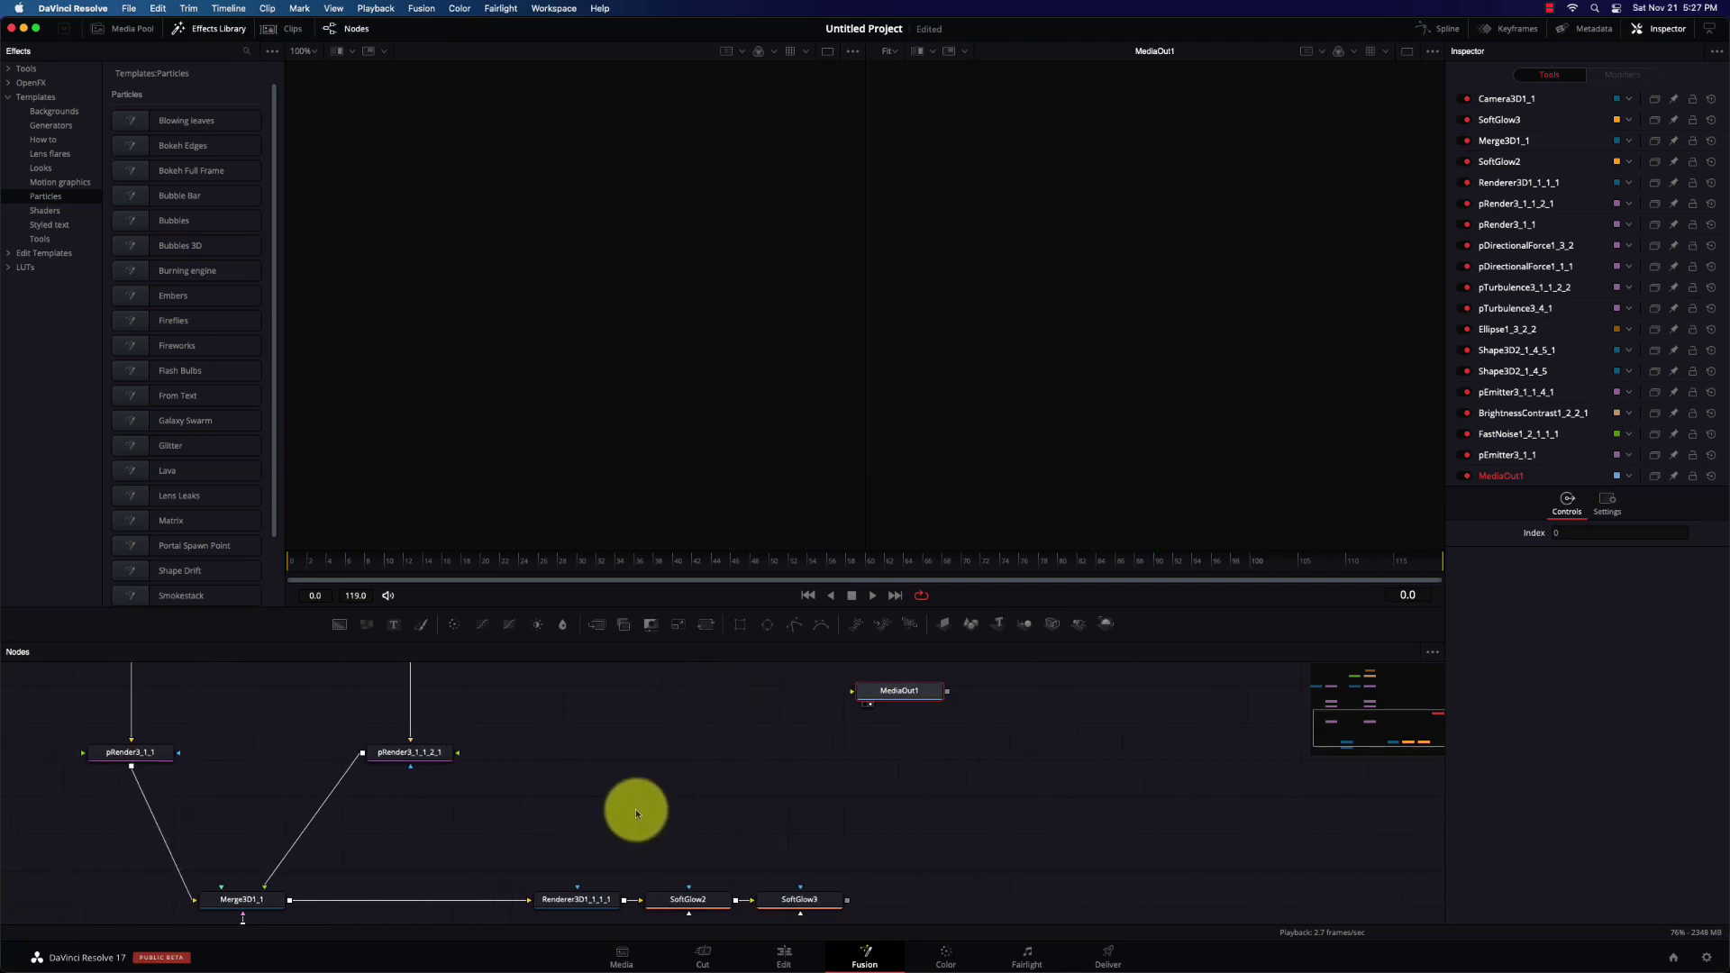
scroll(635, 808, left, 1)
scroll(635, 809, down, 5)
drag(921, 892, 35, 705)
scroll(424, 820, down, 5)
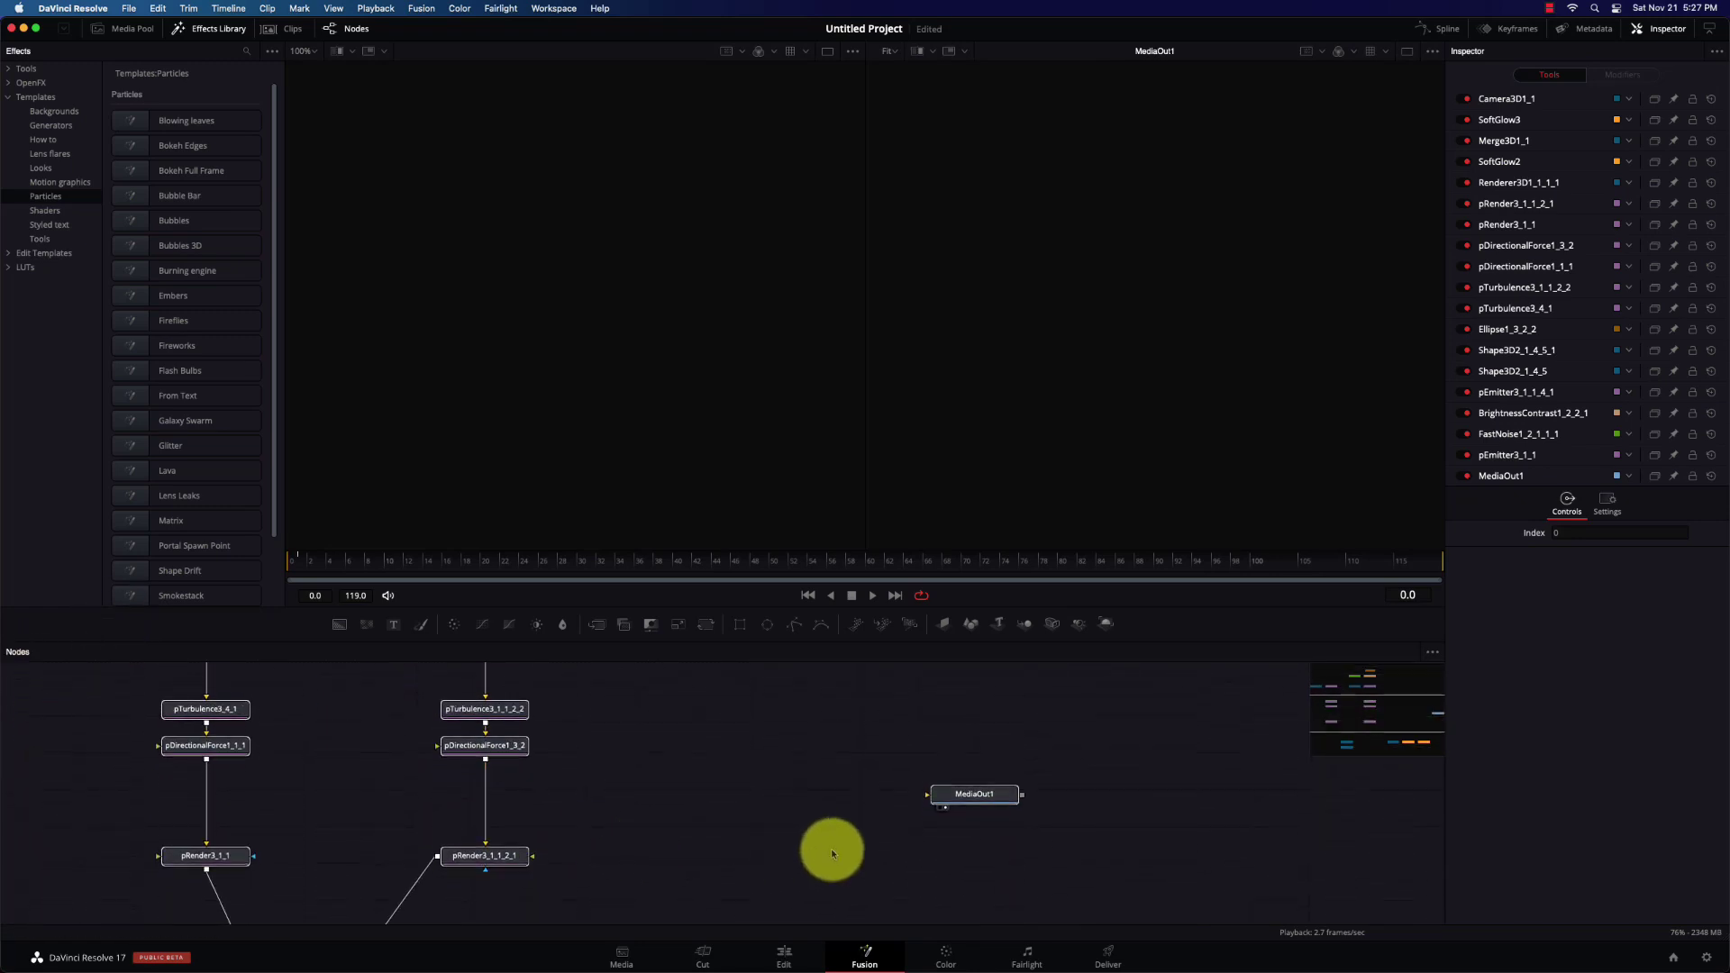
key(Delete)
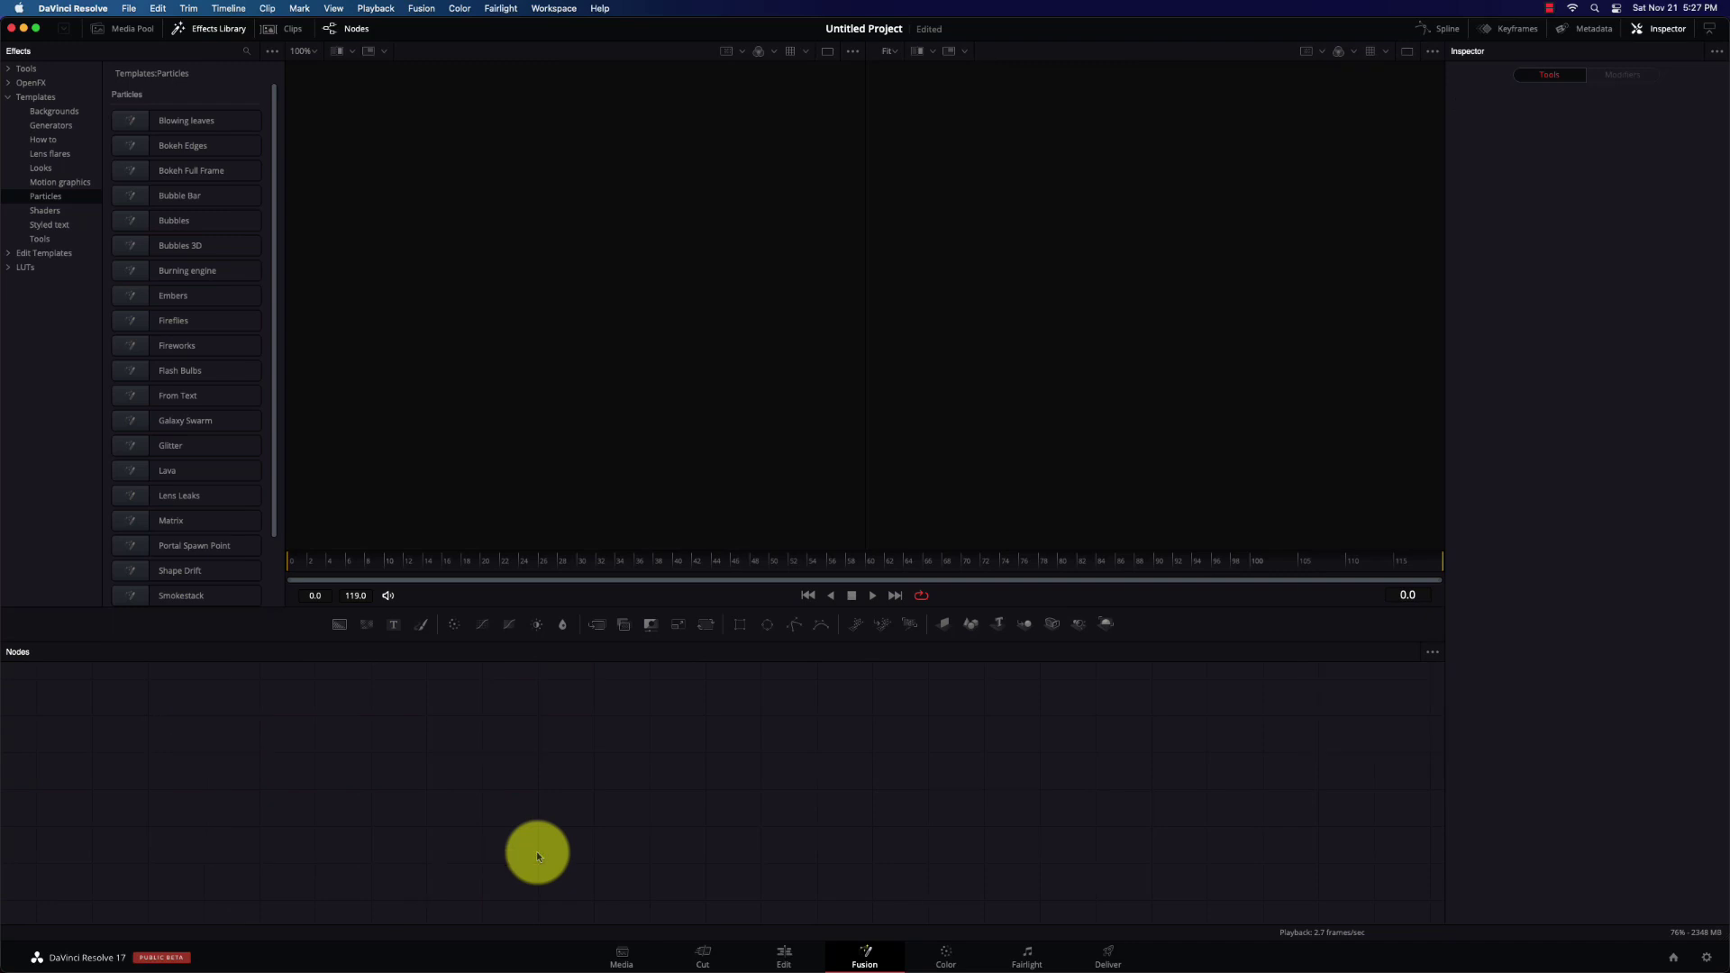
key(super+z)
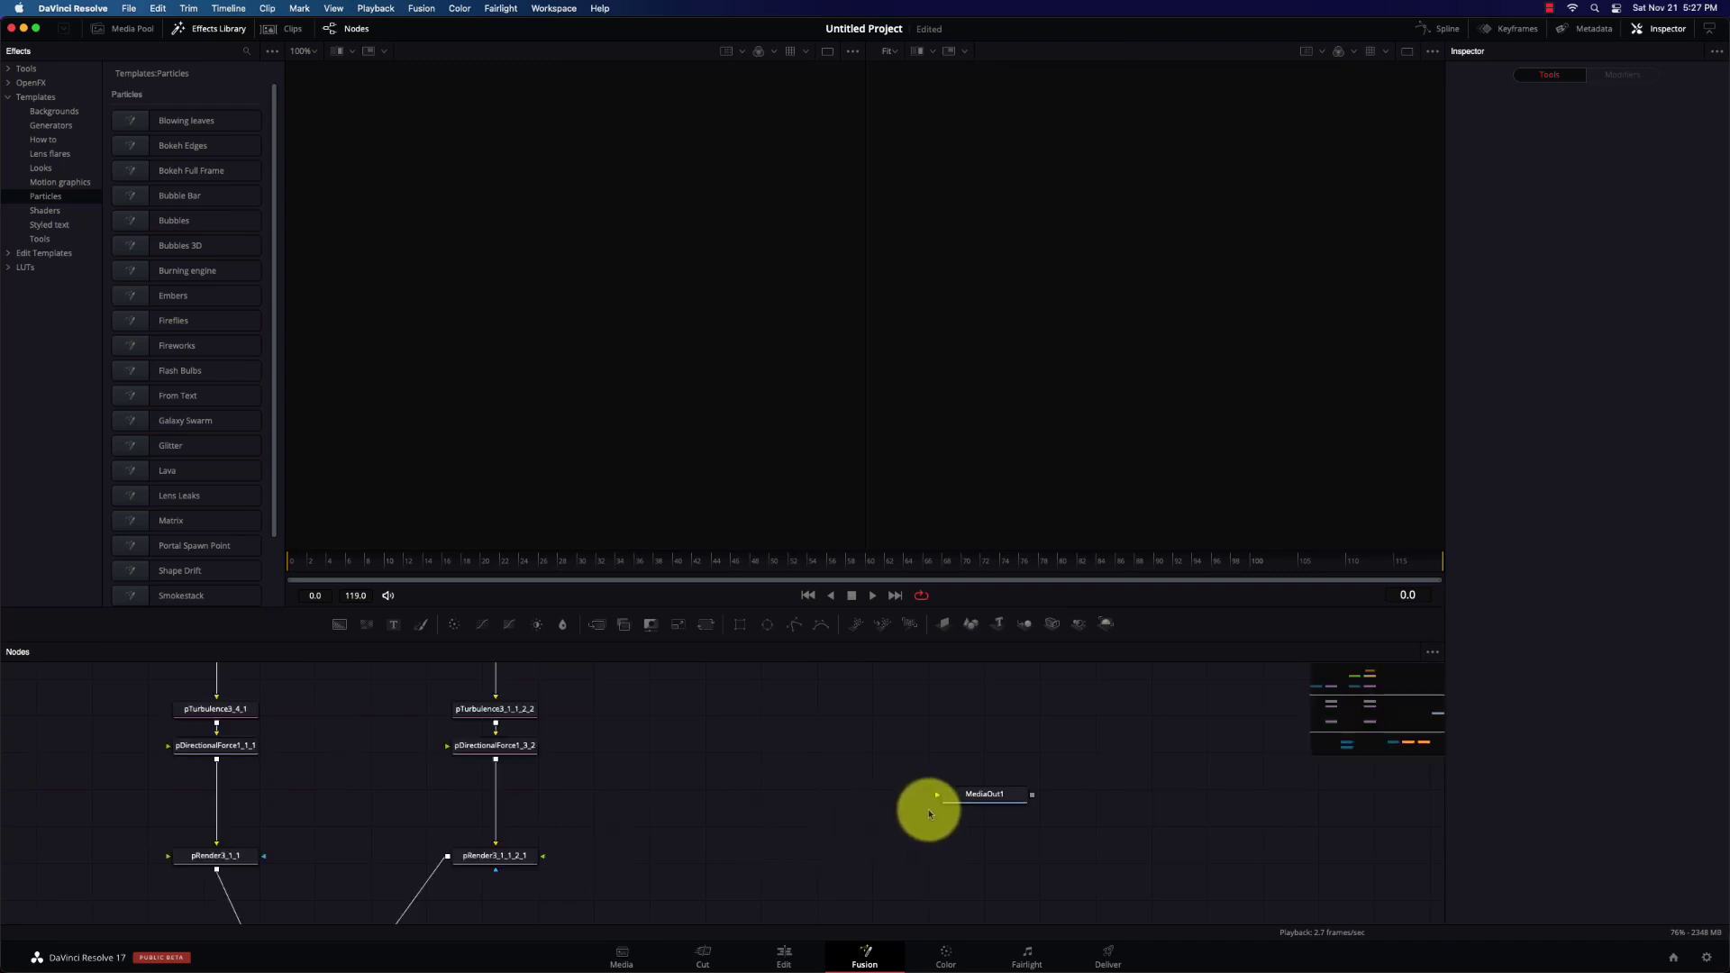
Delete the merge, camera, renderer, SoftGlow2 and SoftGlow3 nodes, then fit MediaOut1 into view
scroll(630, 817, down, 5)
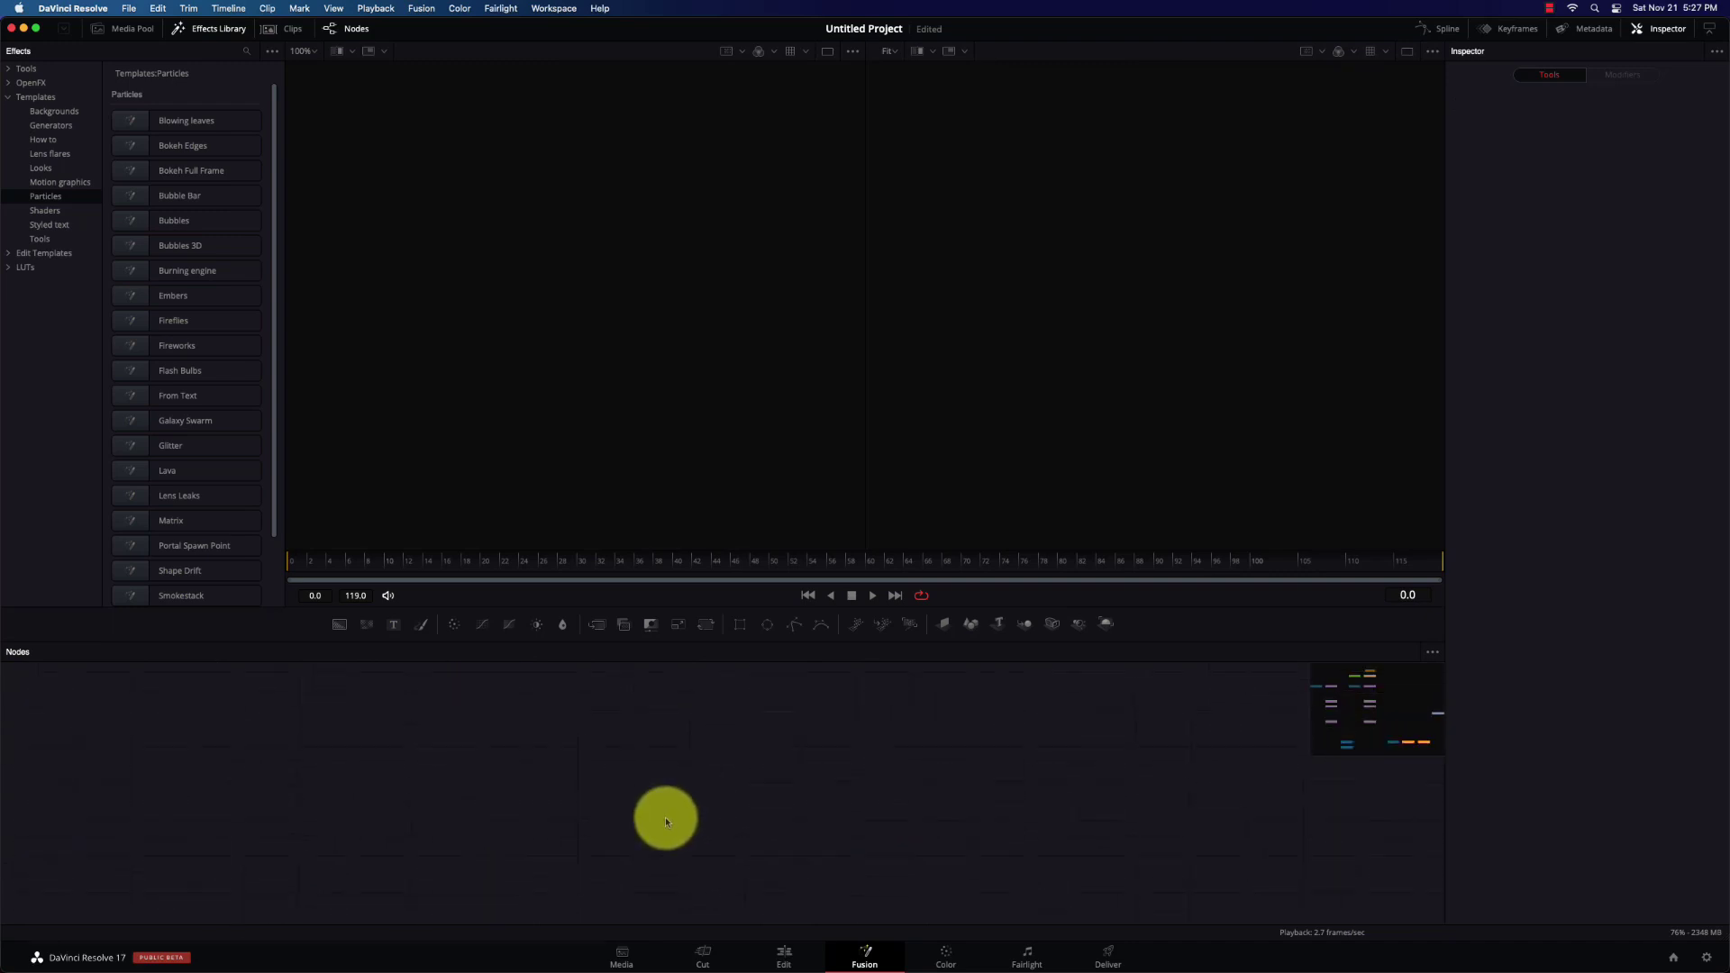
scroll(665, 817, down, 5)
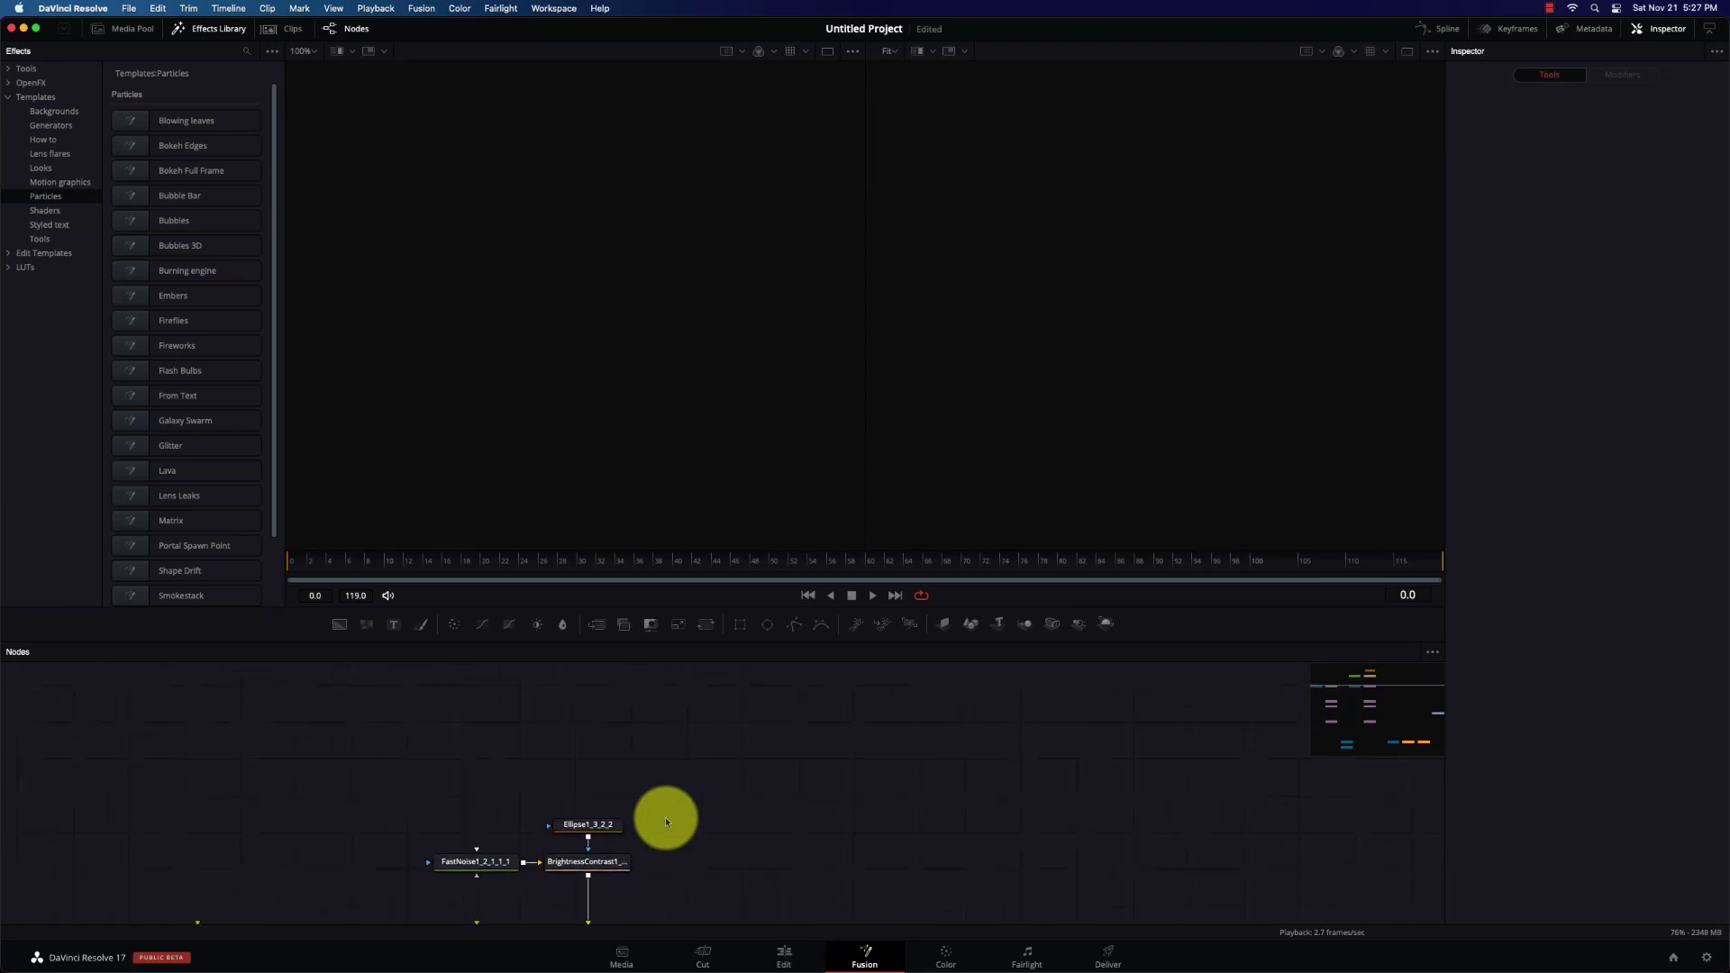
drag(184, 725, 772, 815)
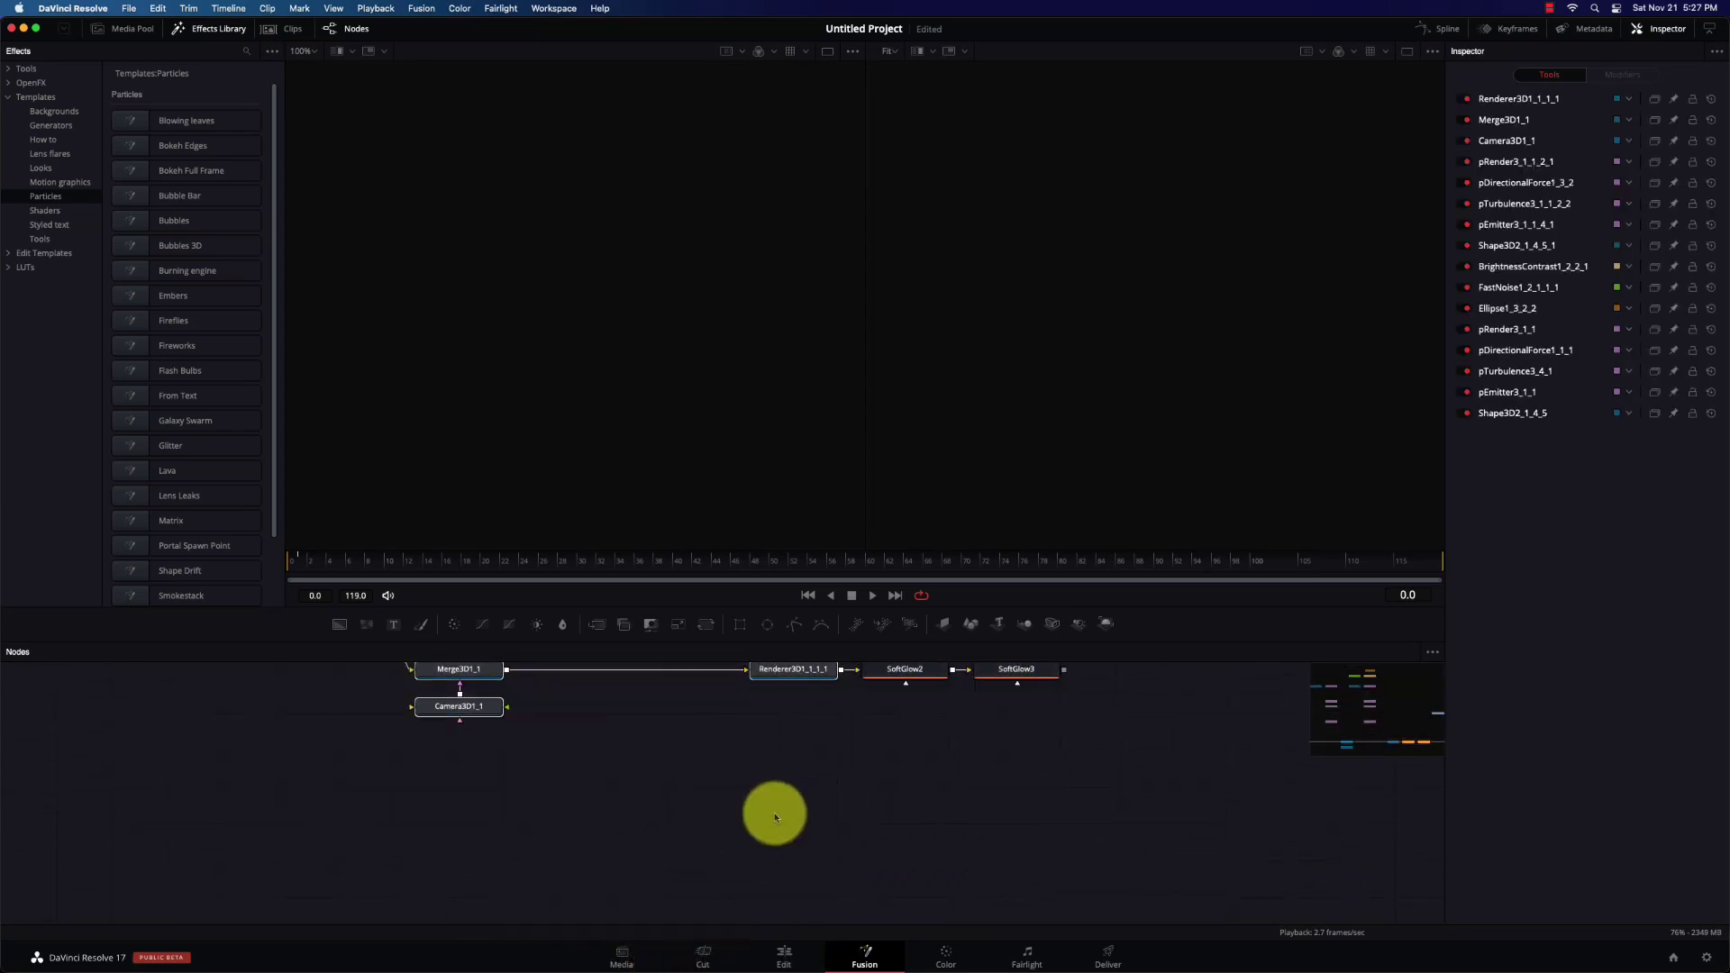
key(Delete)
drag(788, 735, 1108, 835)
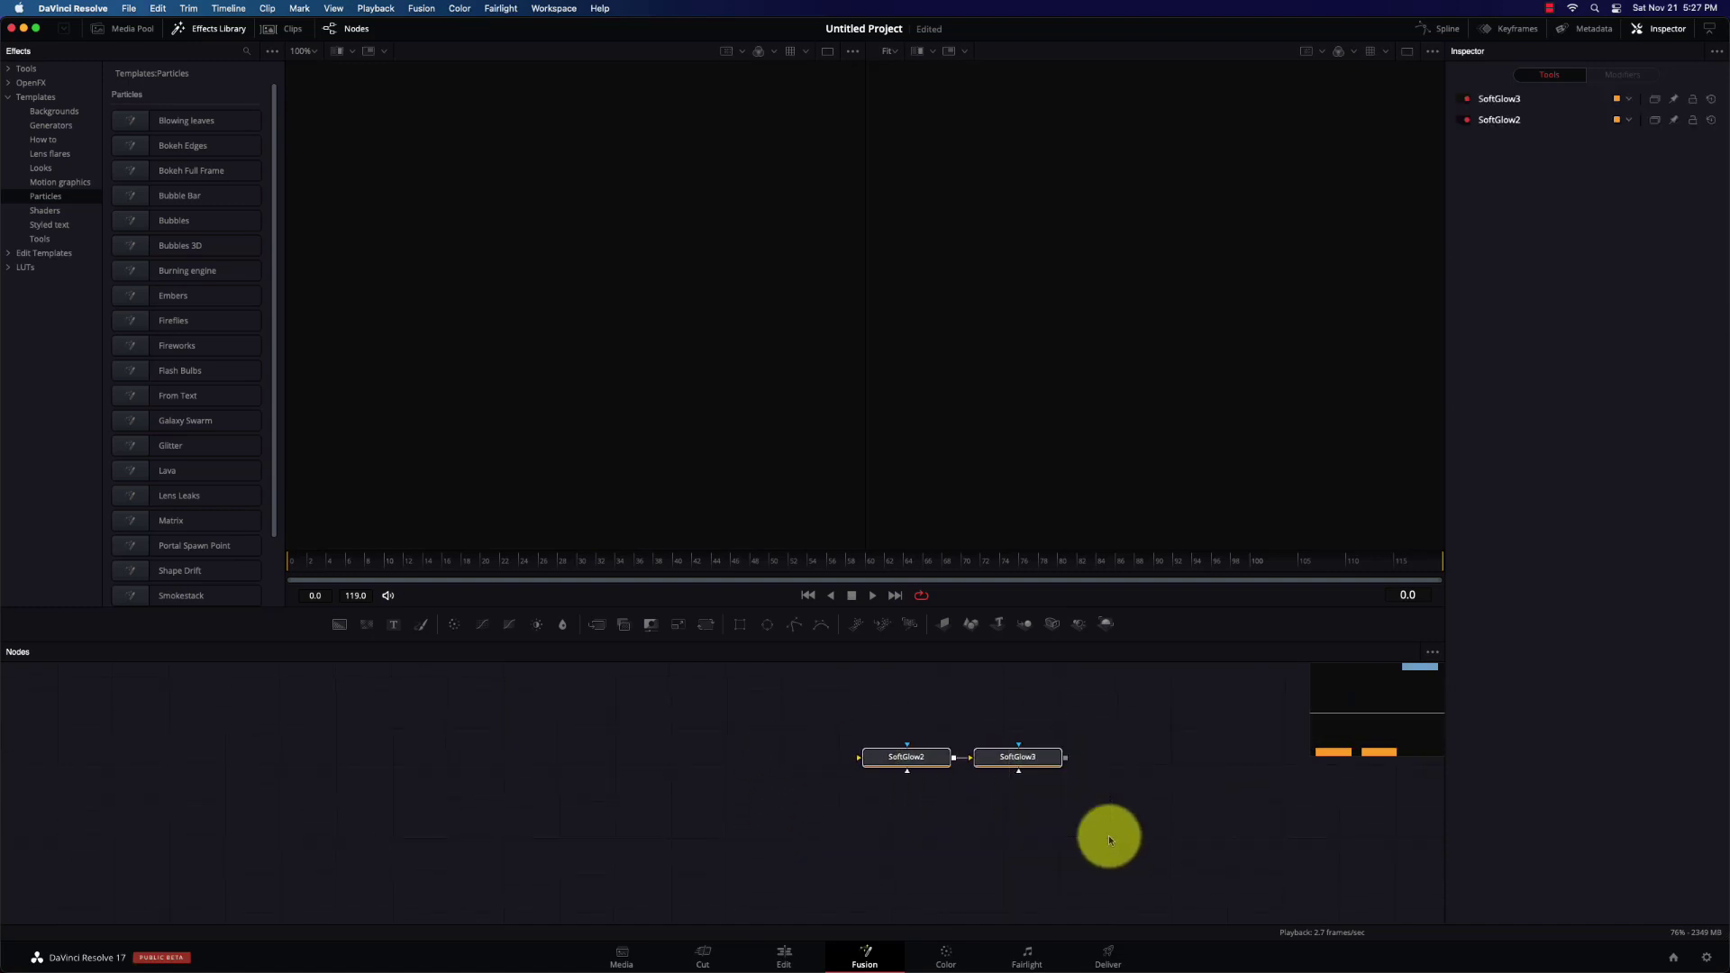
key(Delete)
key(ctrl+f)
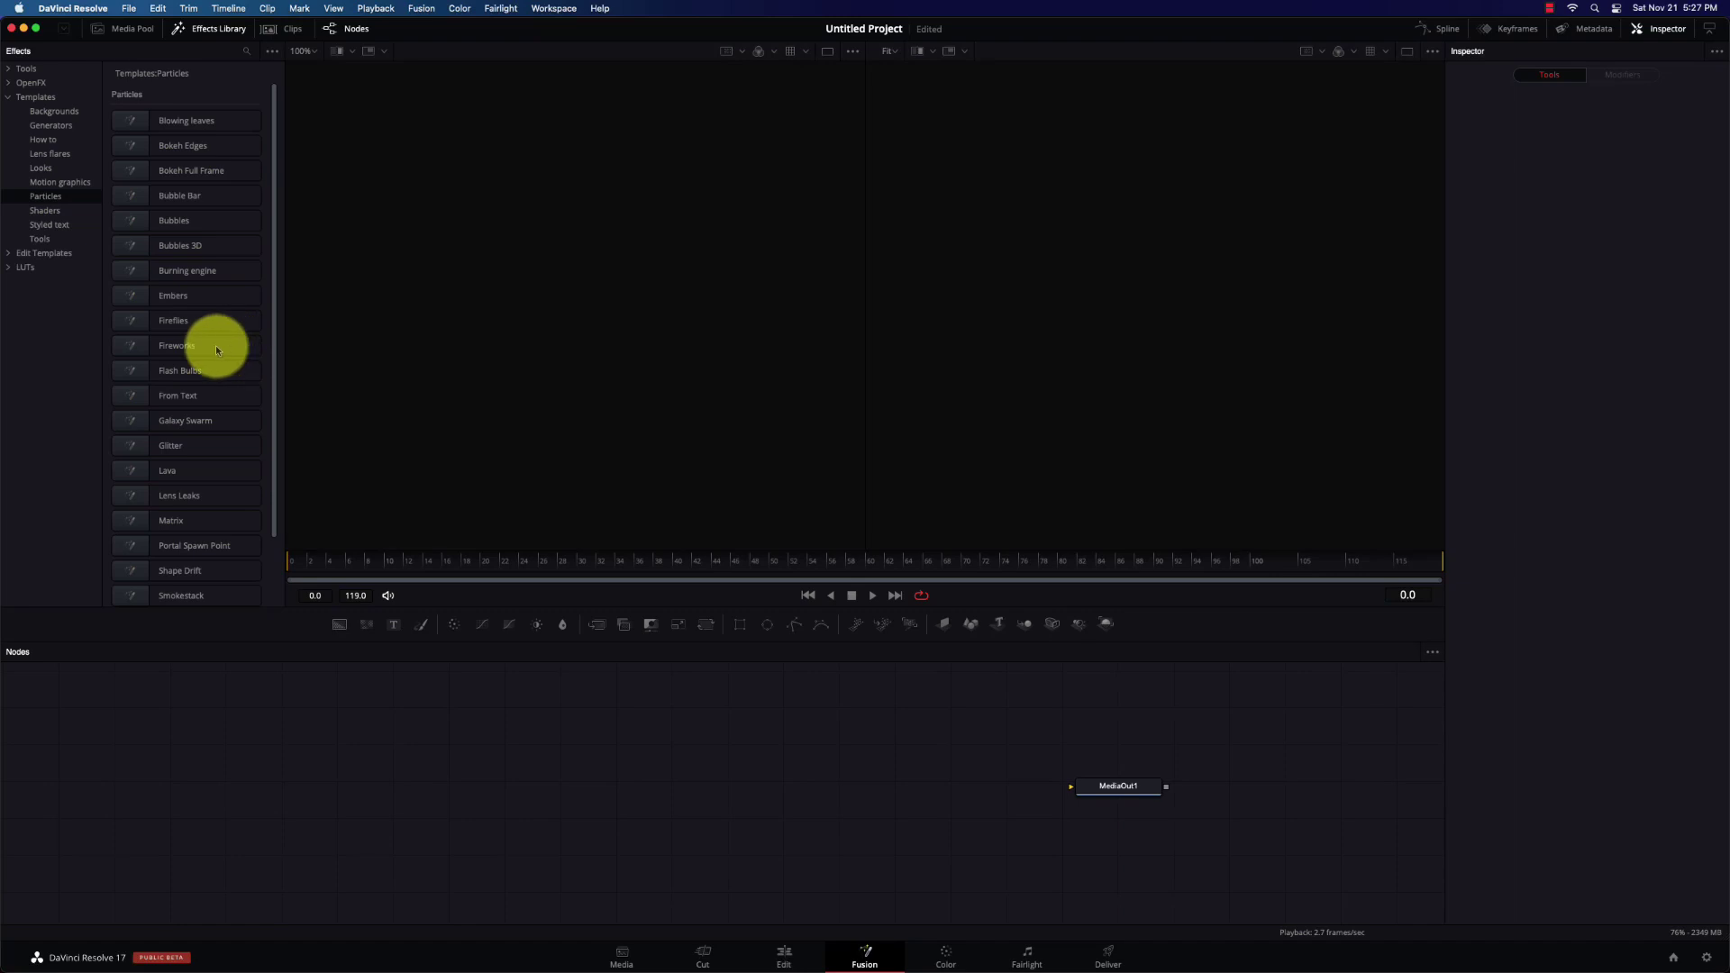
Add the Fireworks template, enlarge the Nodes panel, wire Renderer3D1 into MediaOut1, and start playback
double_click(129, 347)
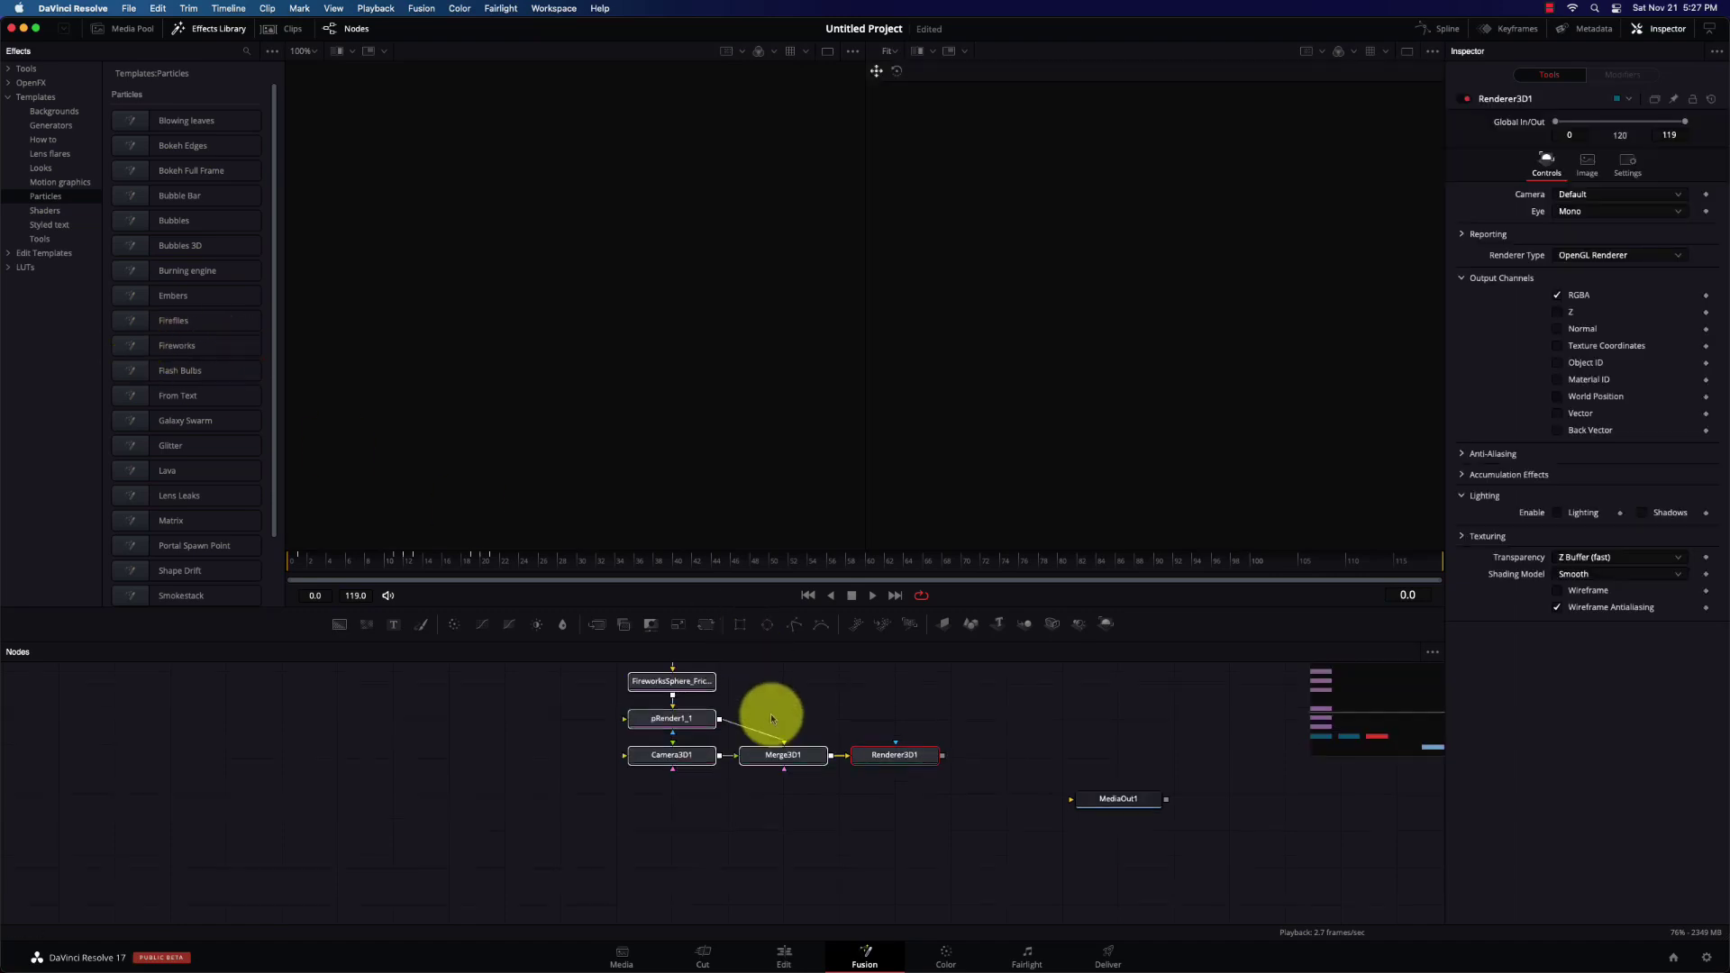
scroll(769, 713, up, 5)
scroll(759, 710, down, 3)
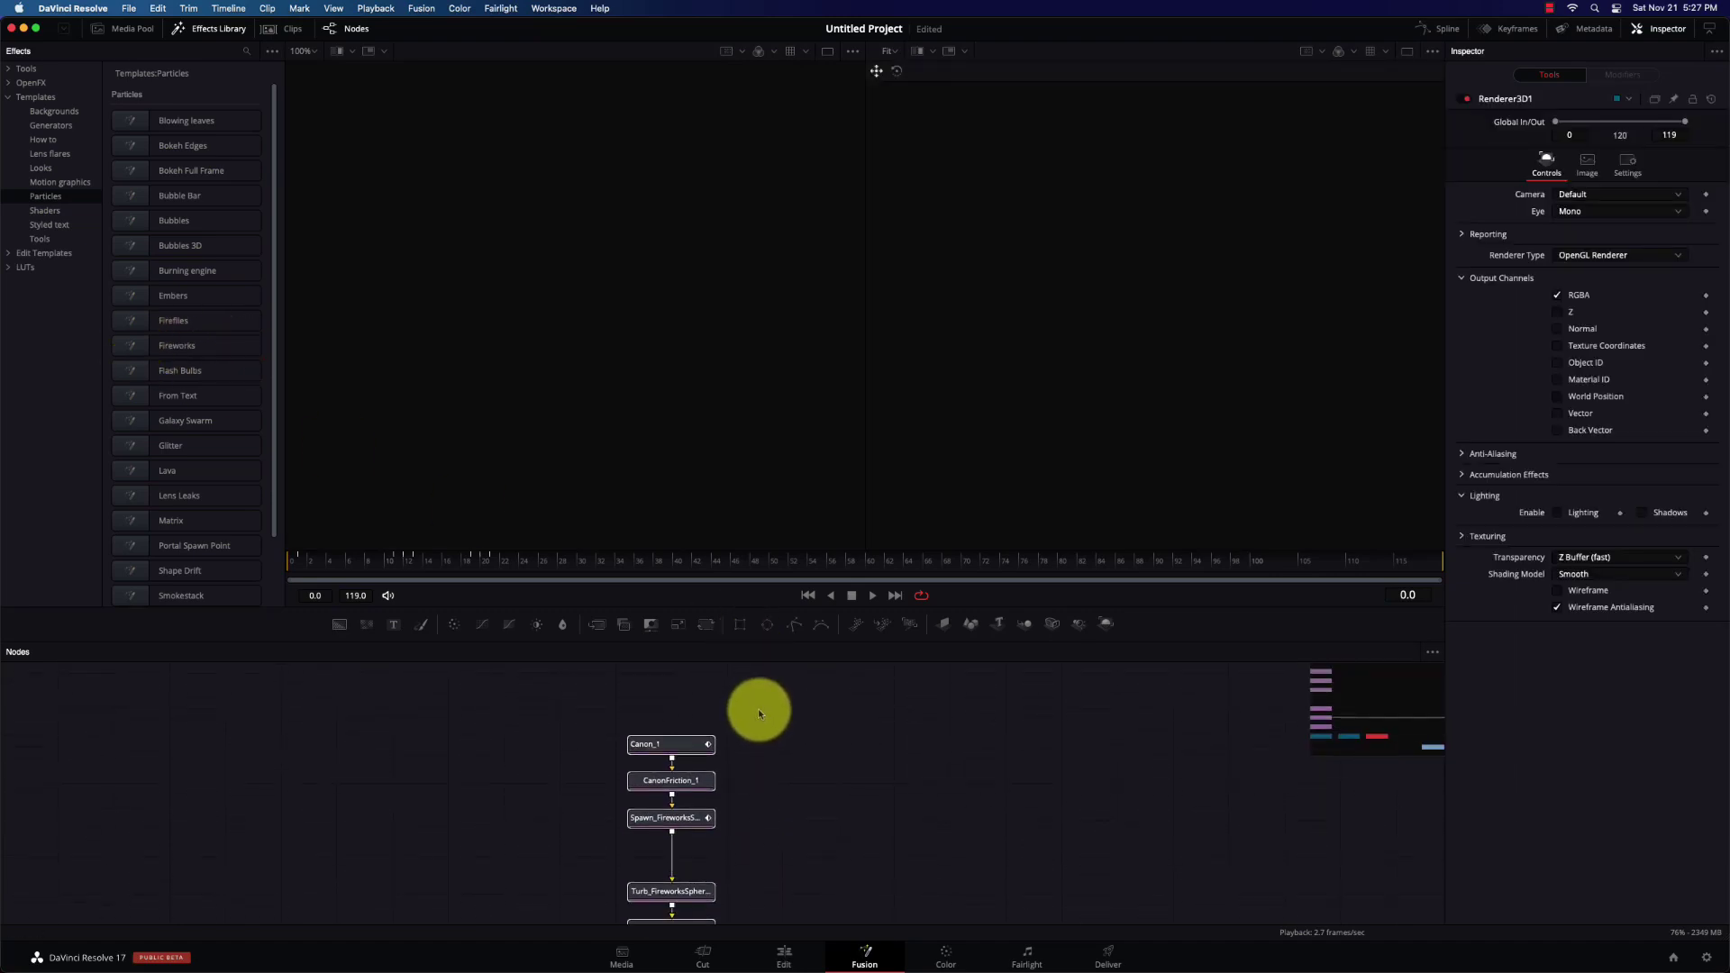
drag(676, 549, 665, 464)
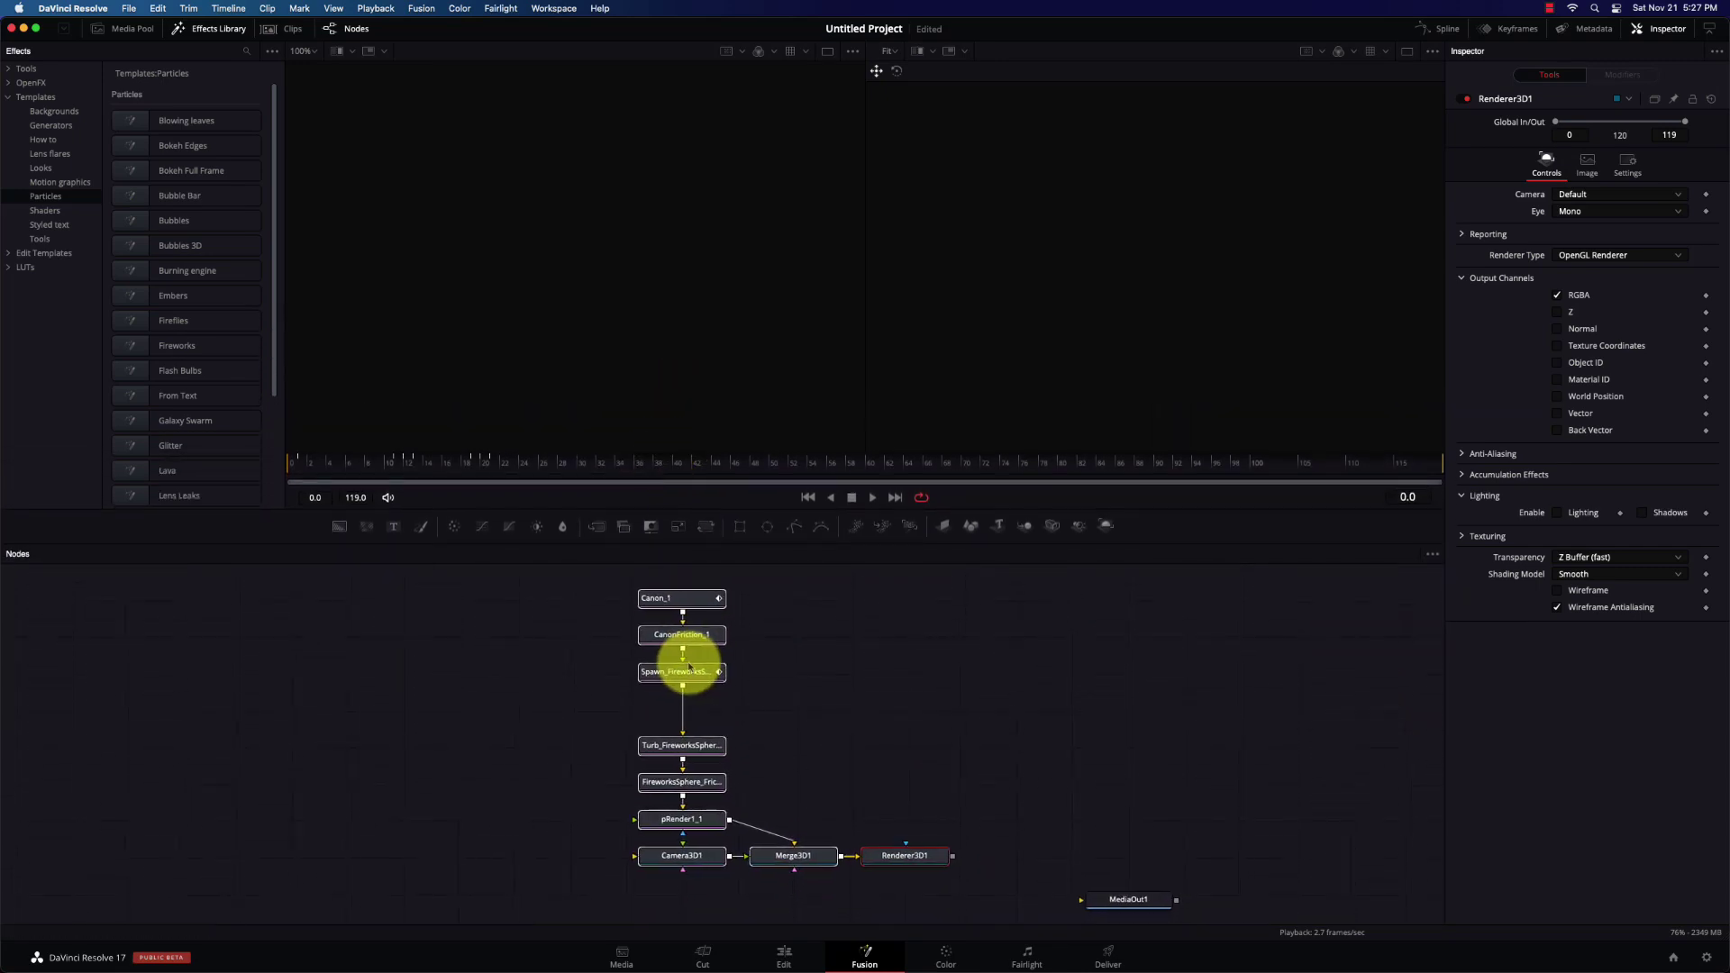
scroll(823, 753, right, 2)
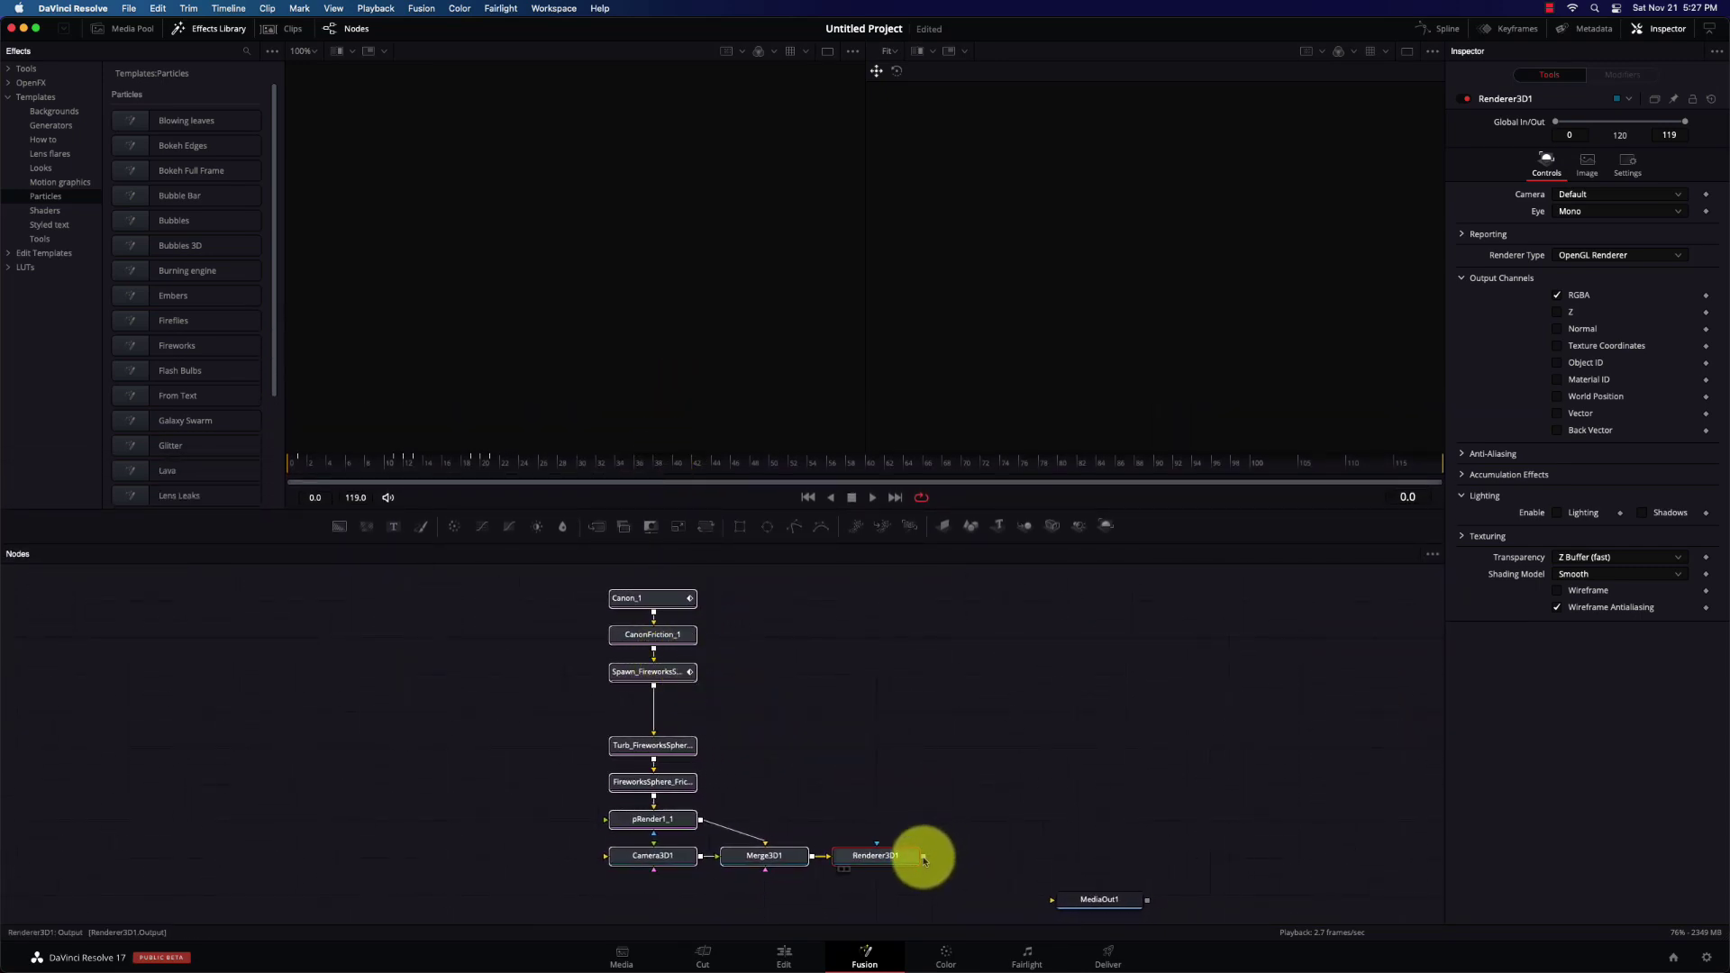
drag(924, 856, 1084, 908)
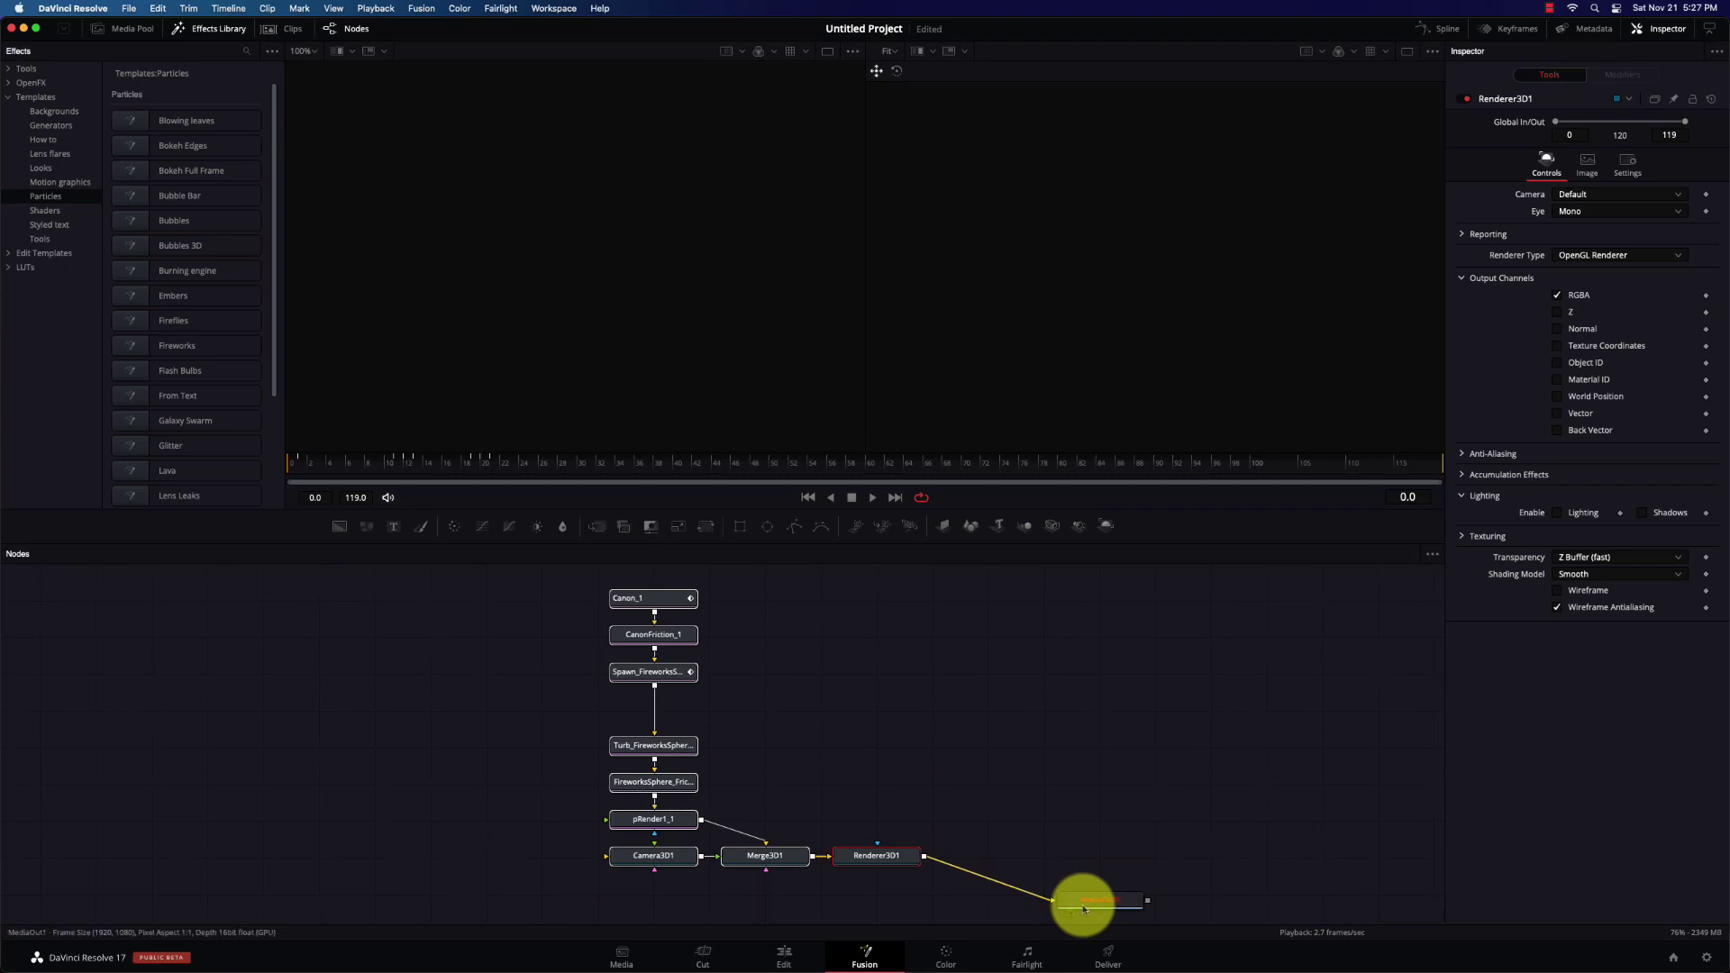
click(873, 498)
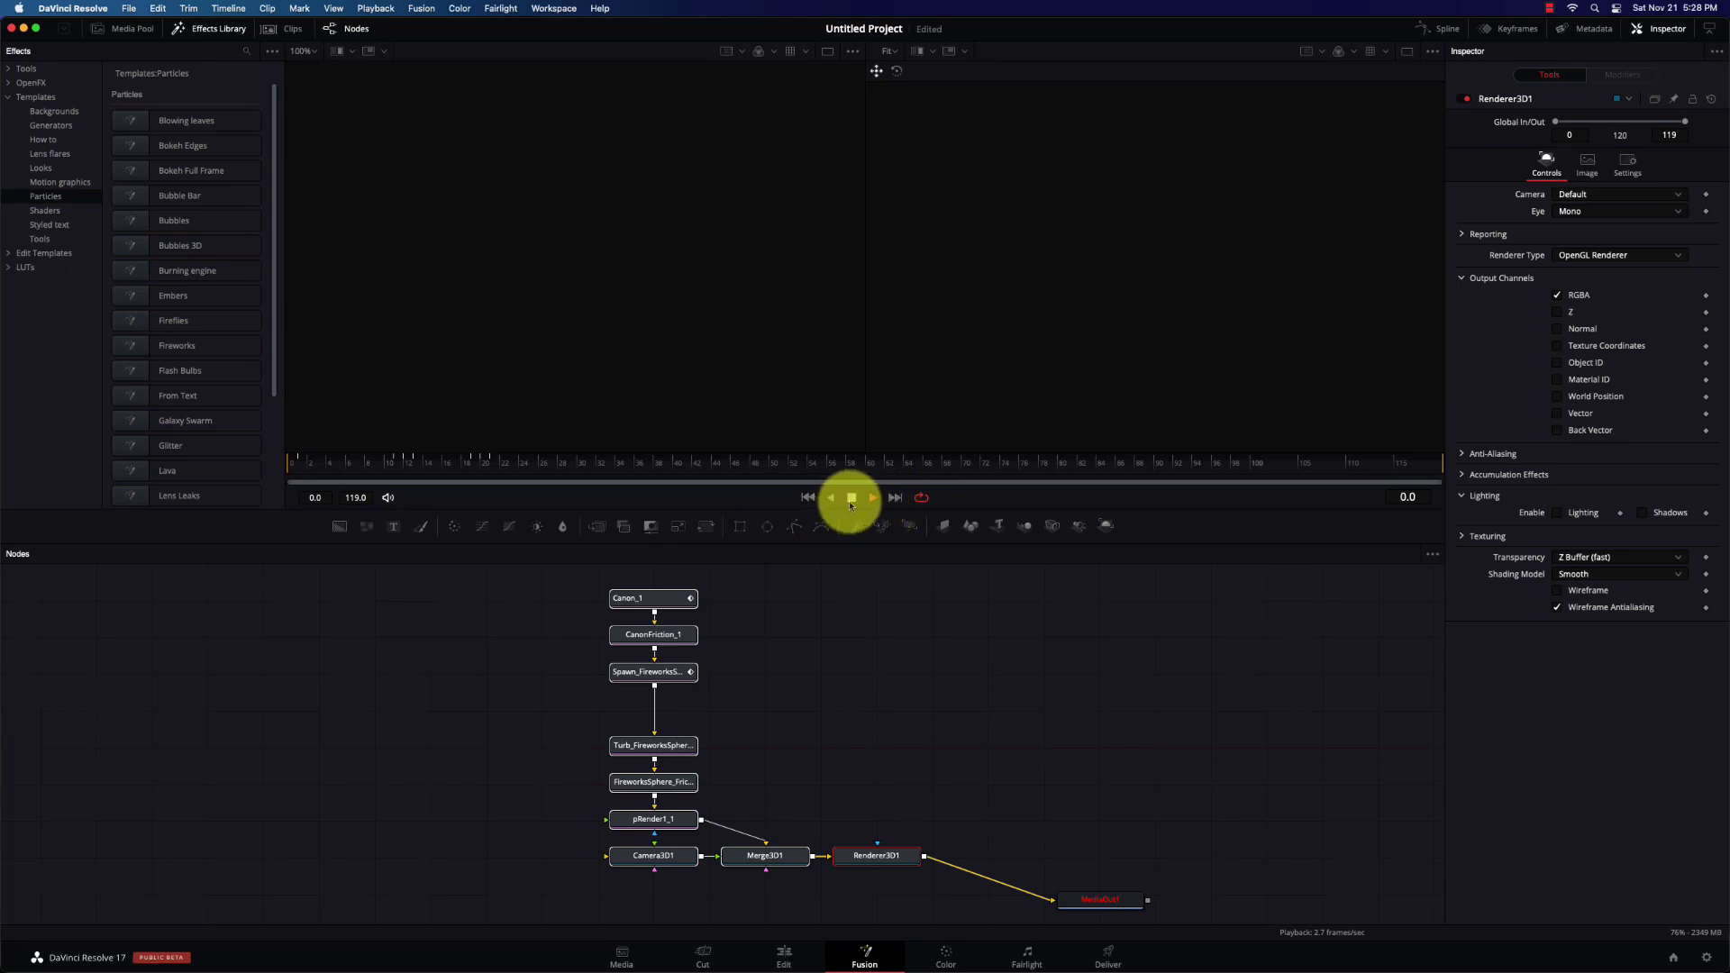
Stop the fireworks playback in the Fusion viewer and return to the Edit page's Timeline 1
scroll(884, 649, up, 2)
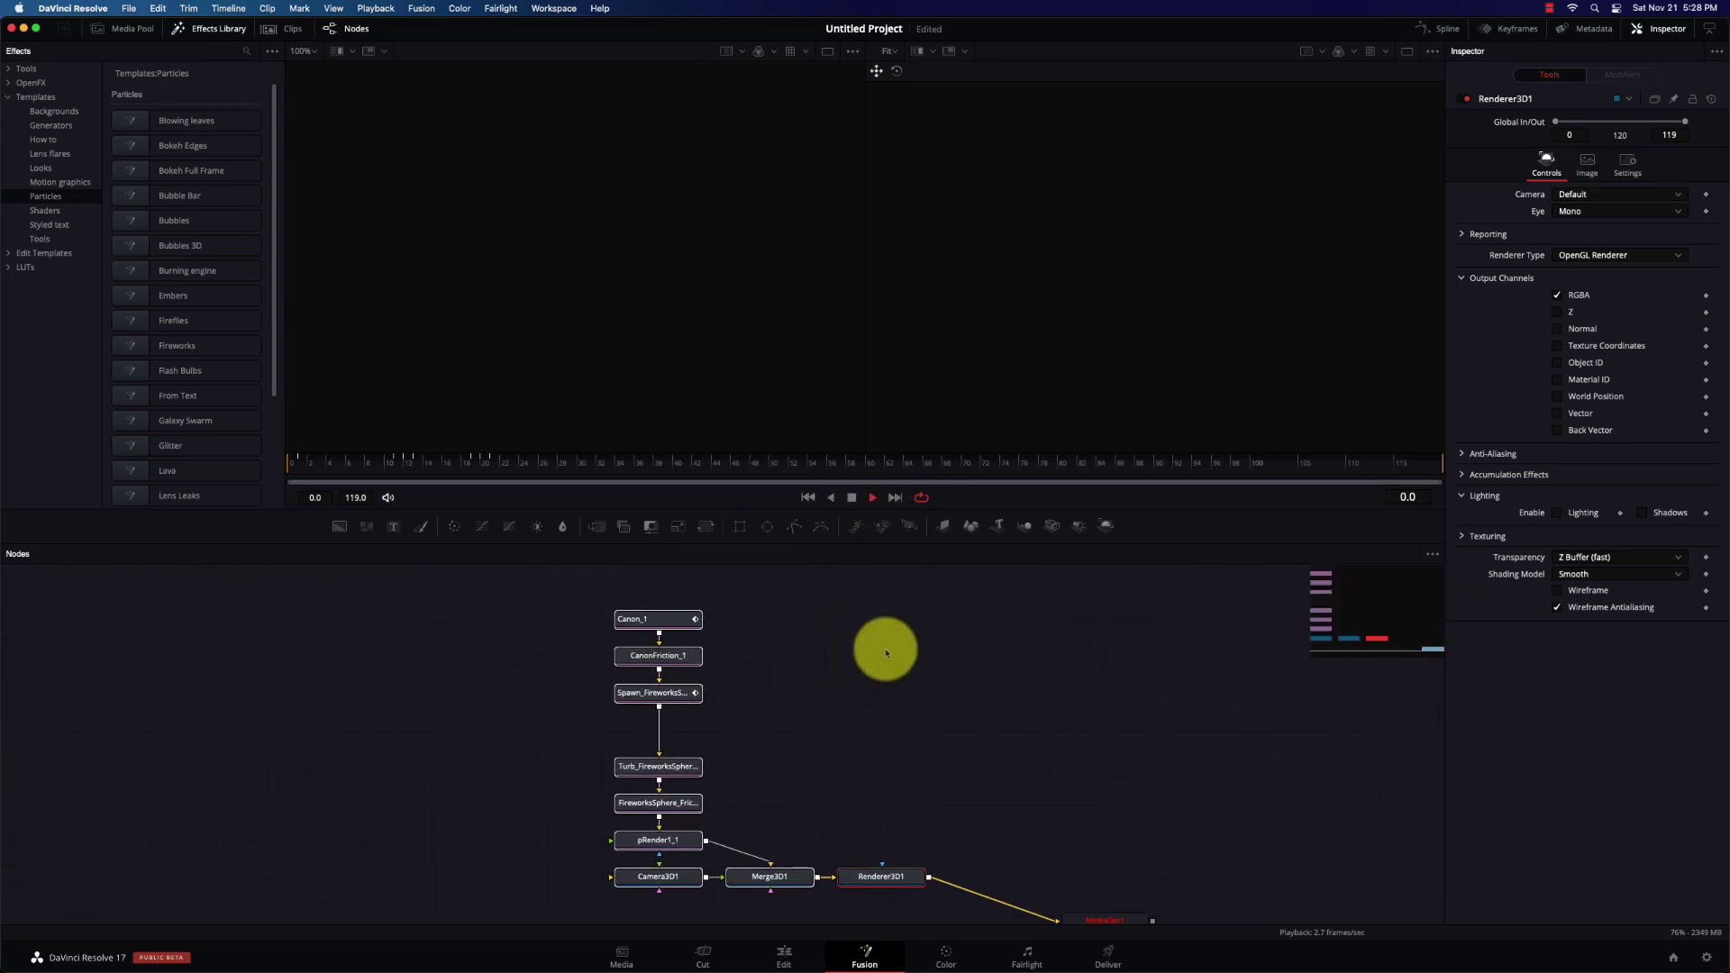
scroll(887, 653, down, 3)
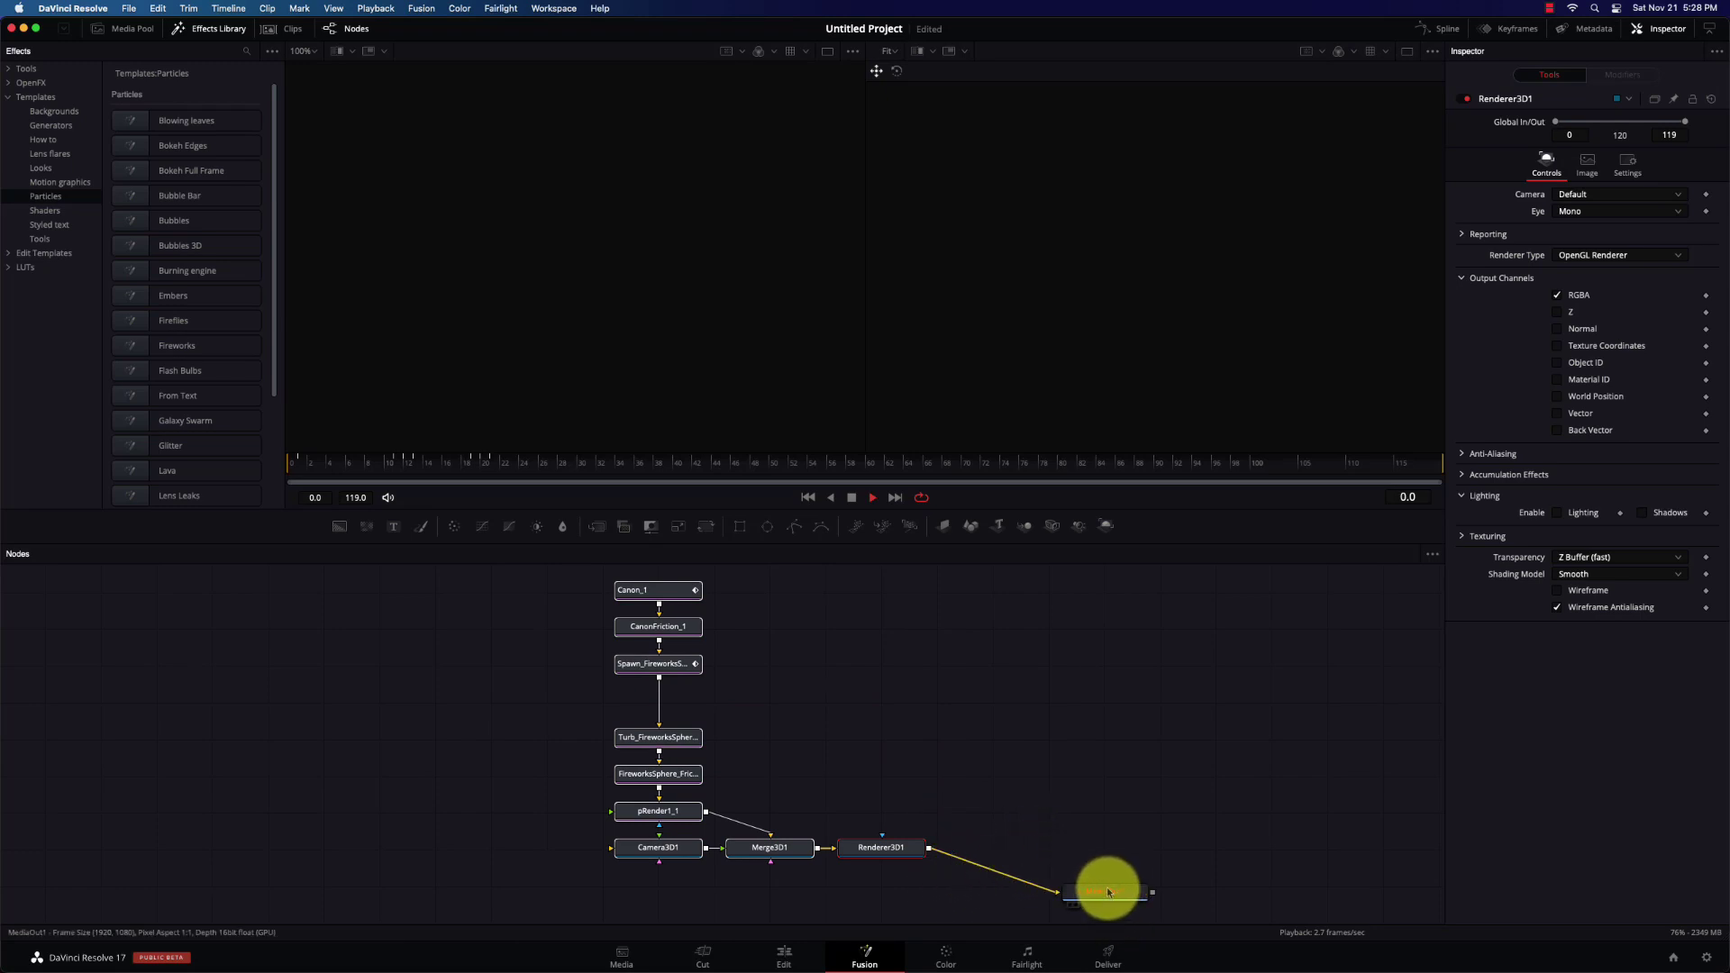
click(853, 501)
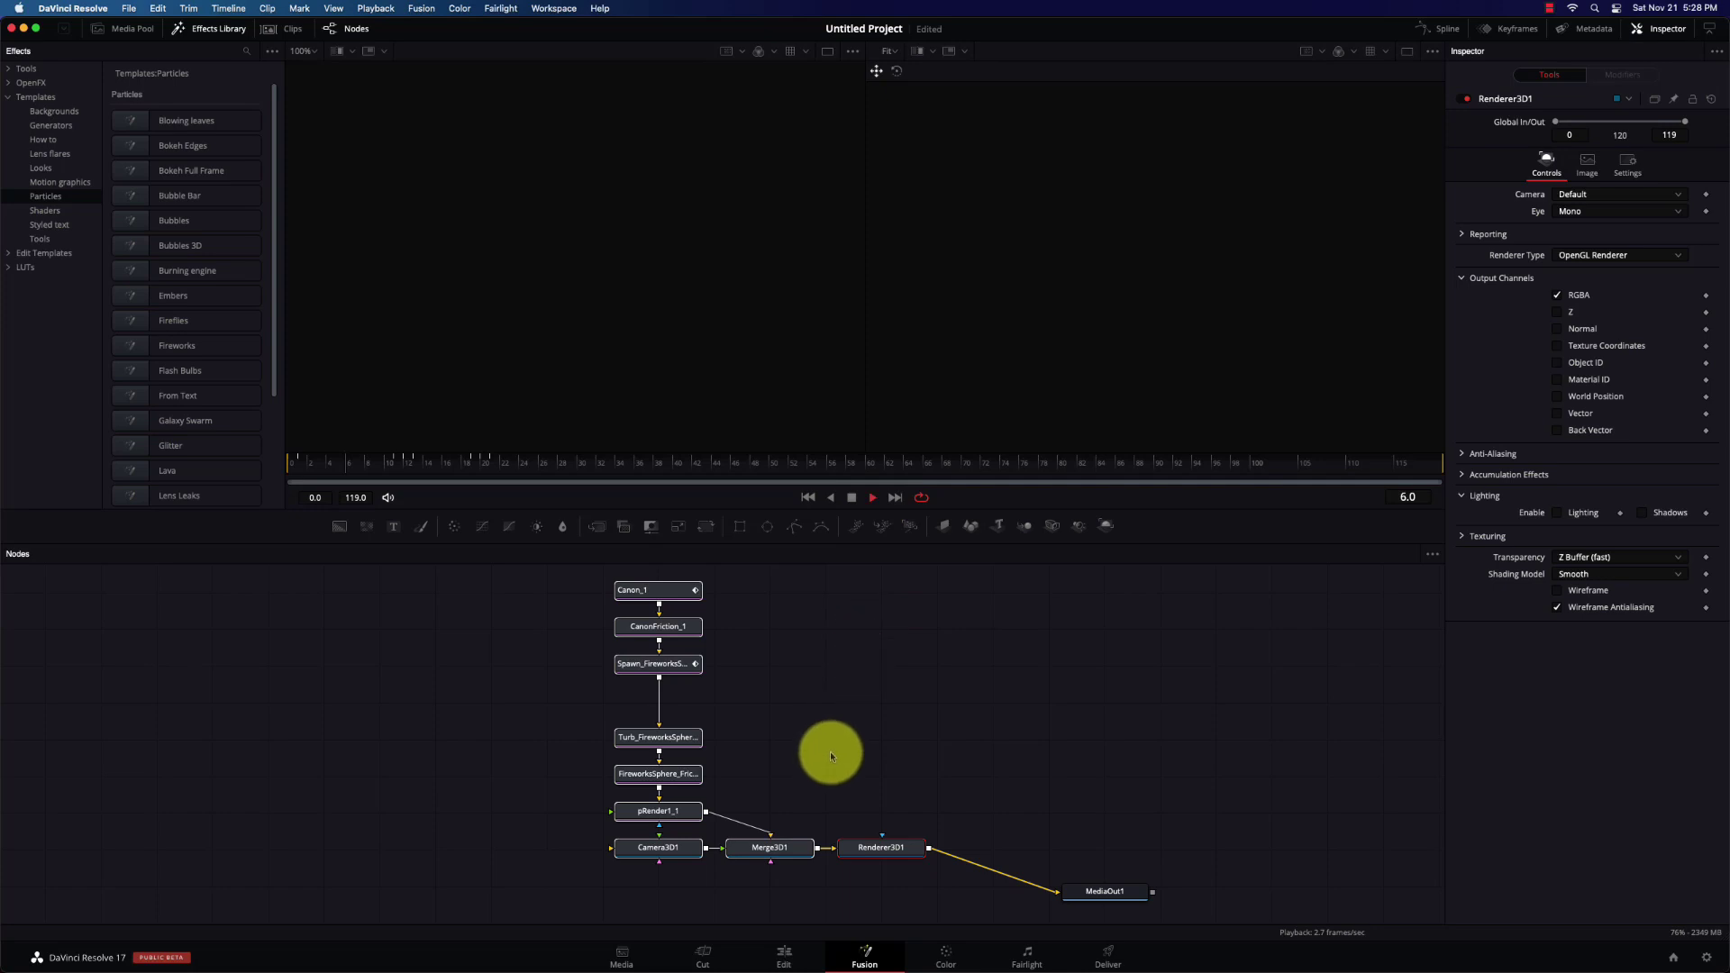
scroll(691, 746, up, 1)
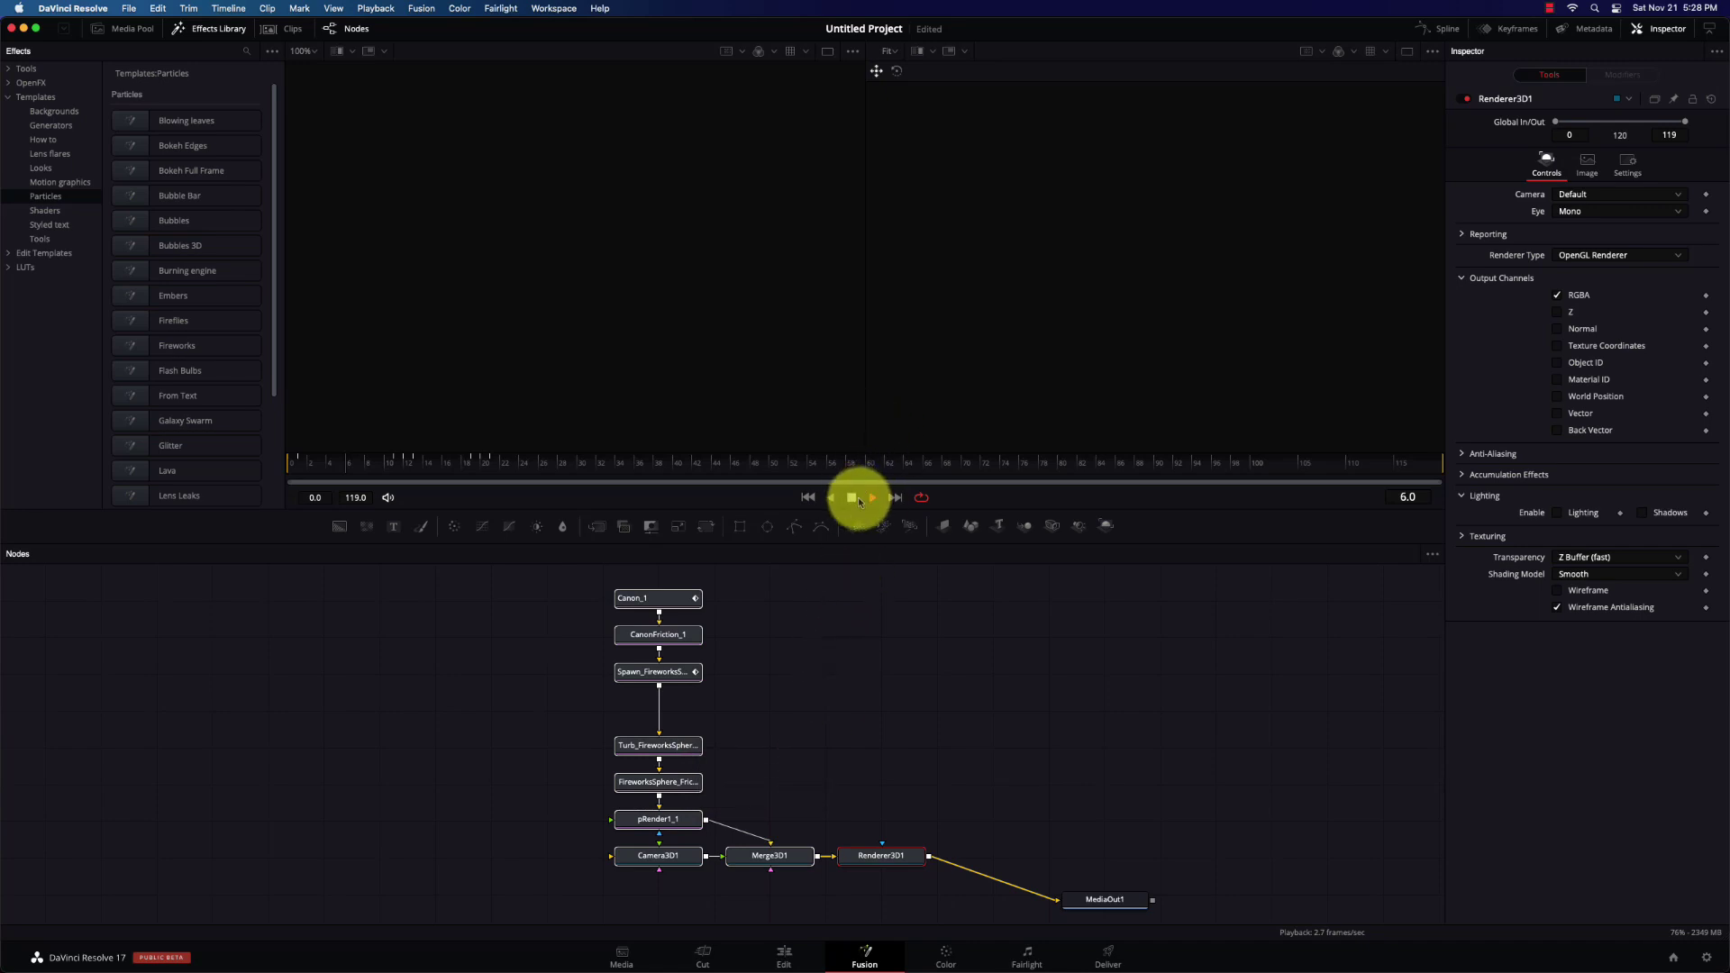
click(785, 957)
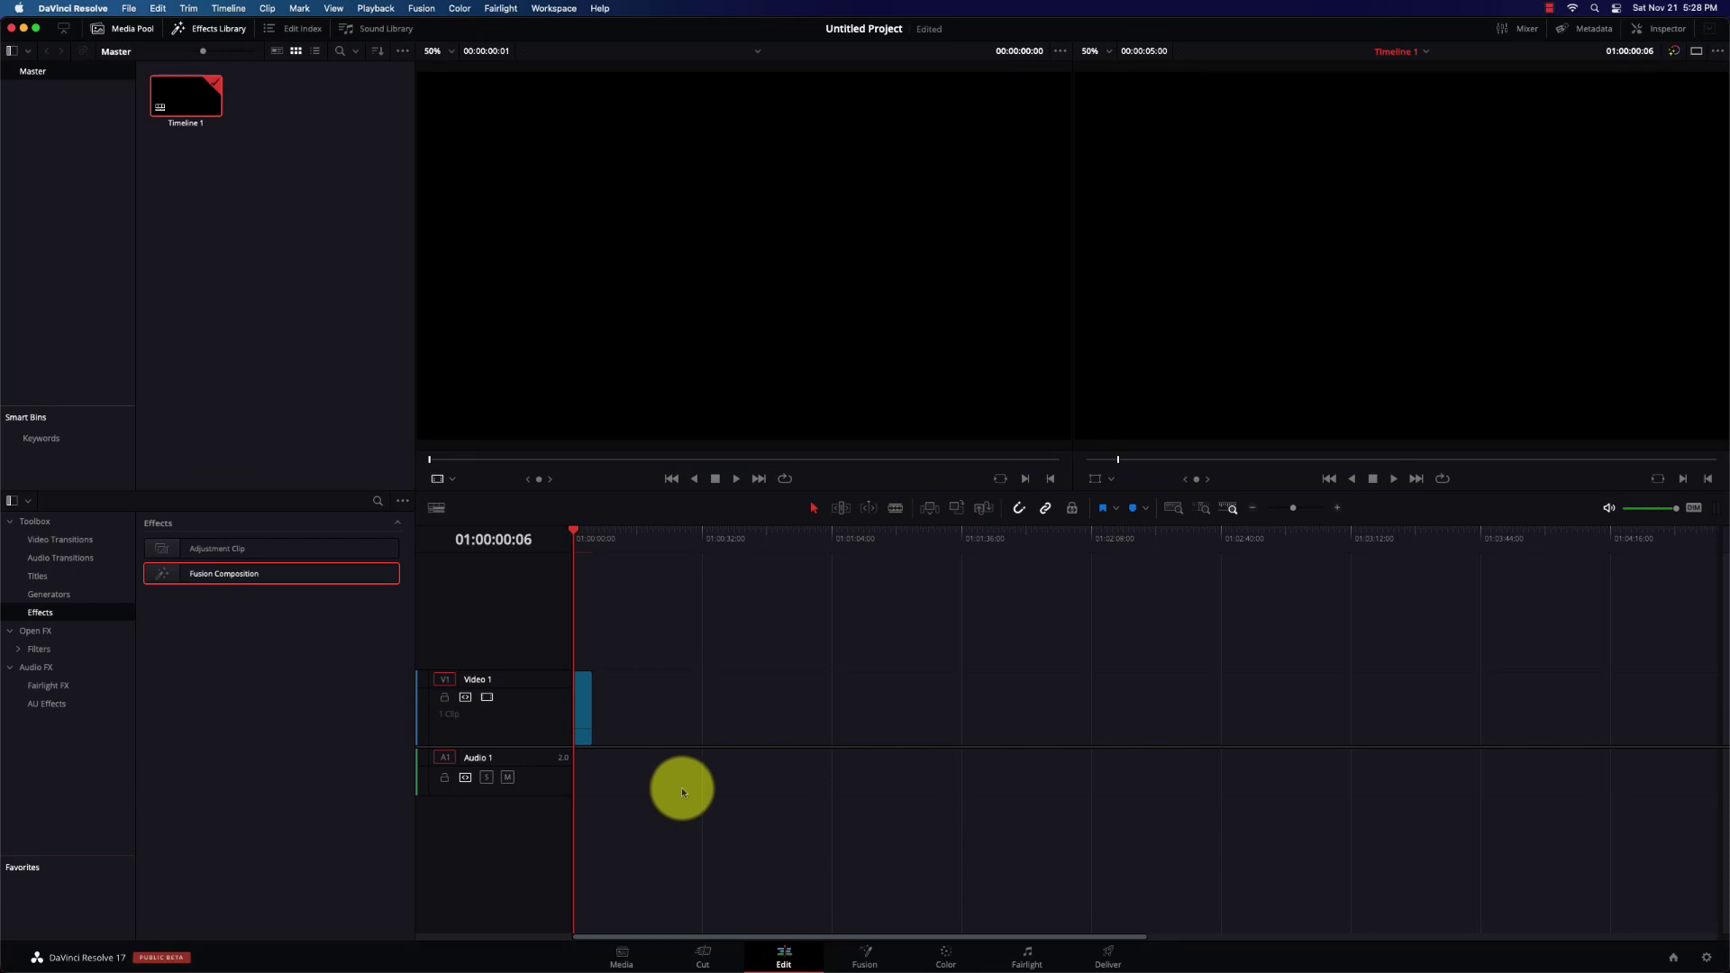
Zoom into Timeline 1, play the Fusion Composition clip from its start, then go back to Fusion
click(1337, 508)
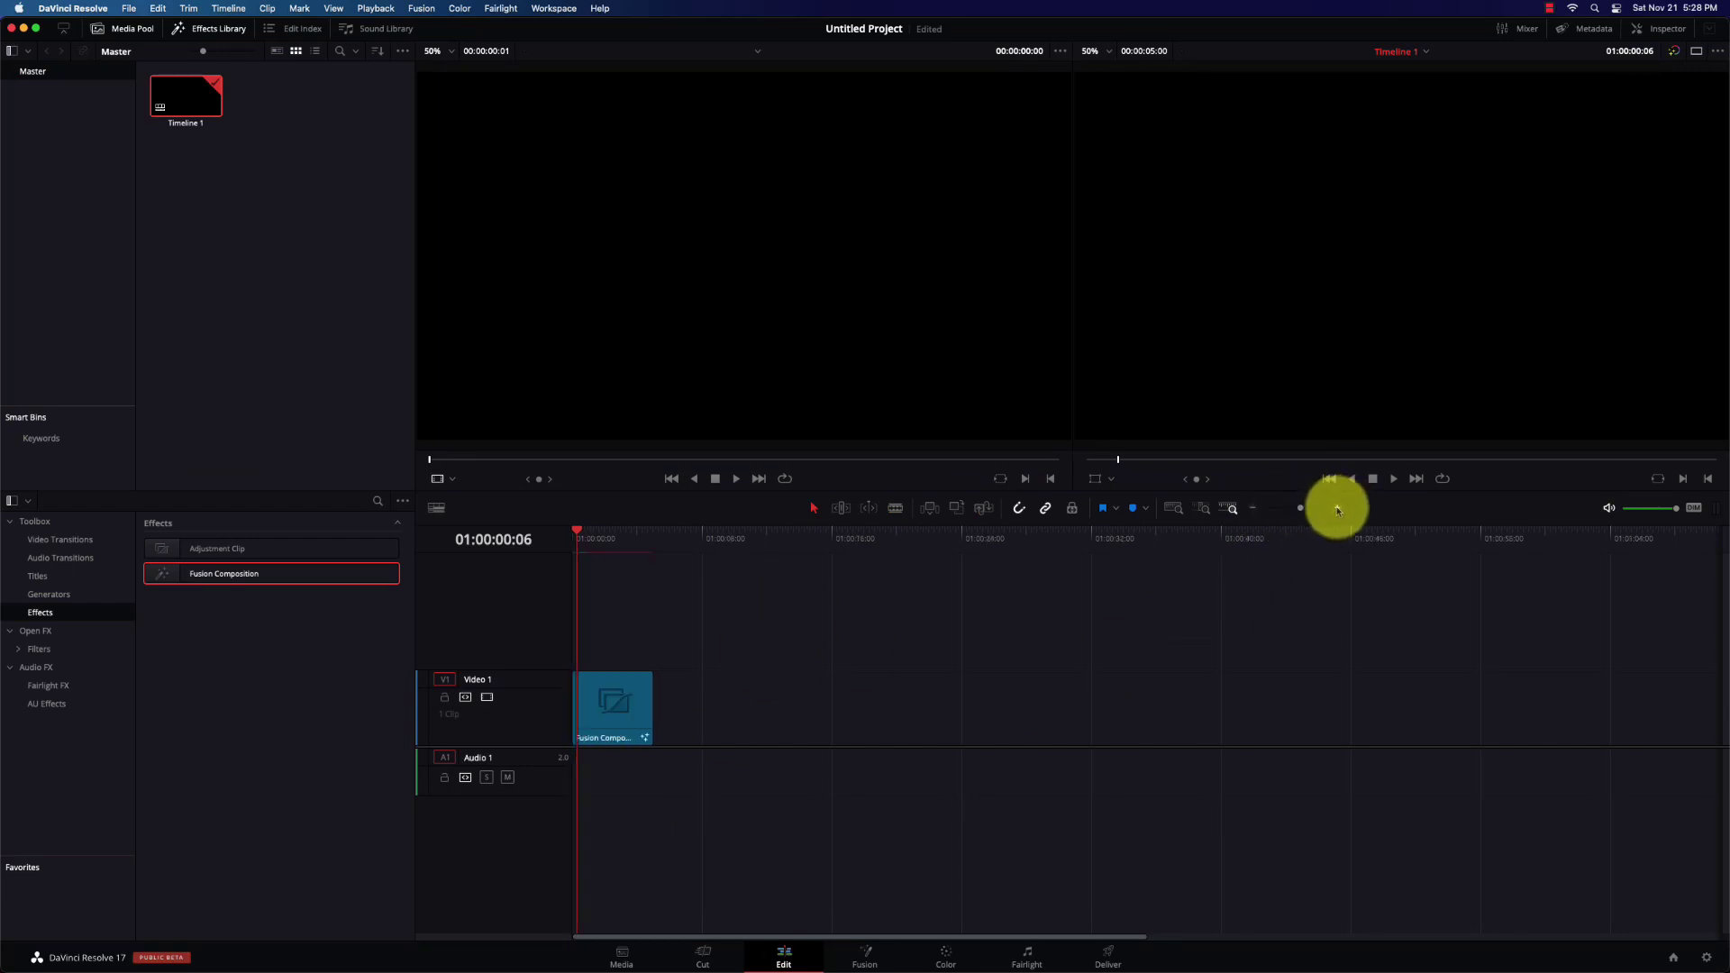
click(1333, 507)
click(1332, 506)
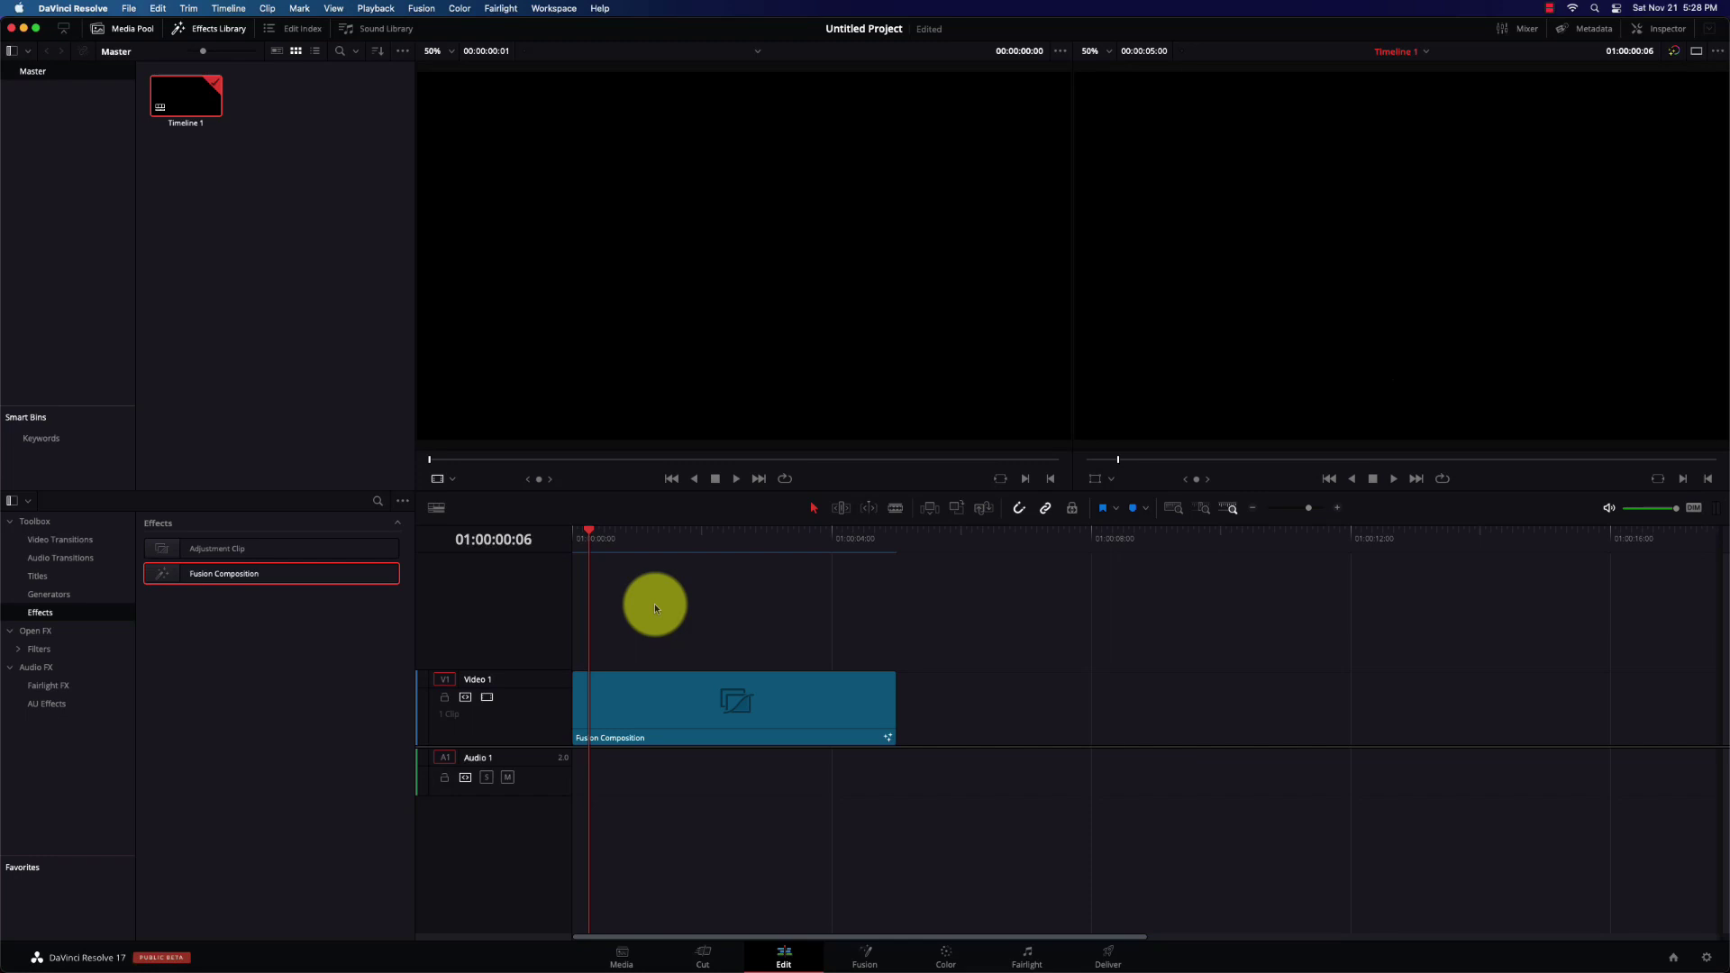
click(580, 546)
key(space)
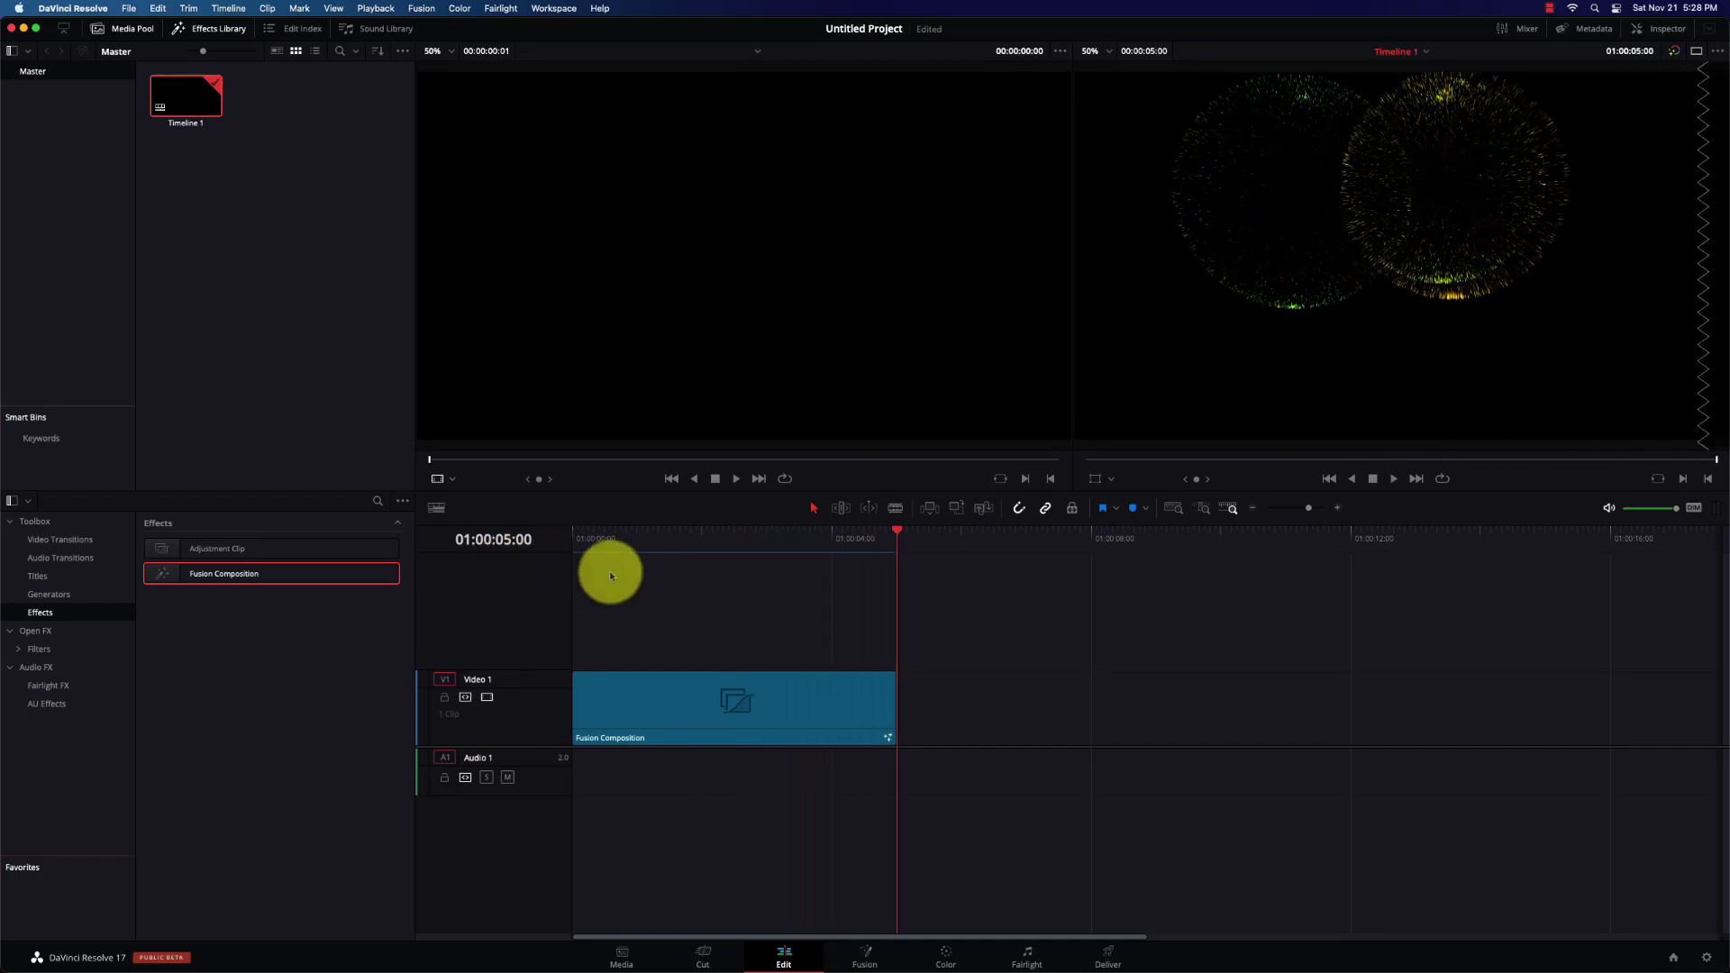
click(588, 544)
key(space)
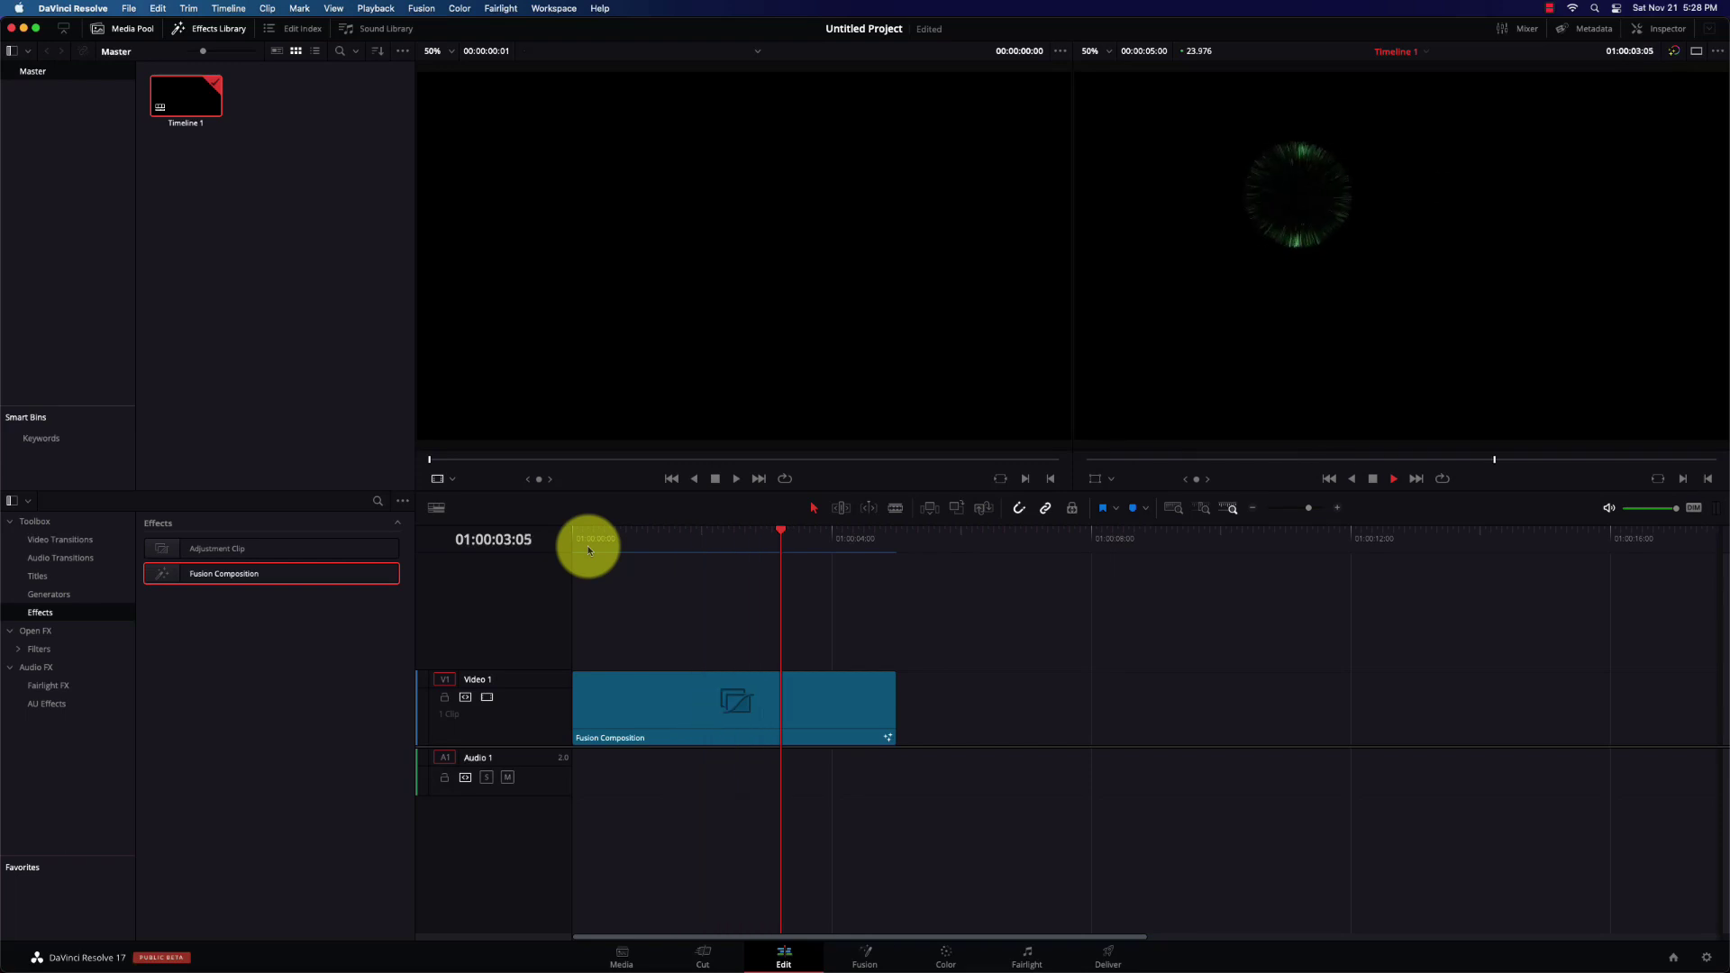
key(space)
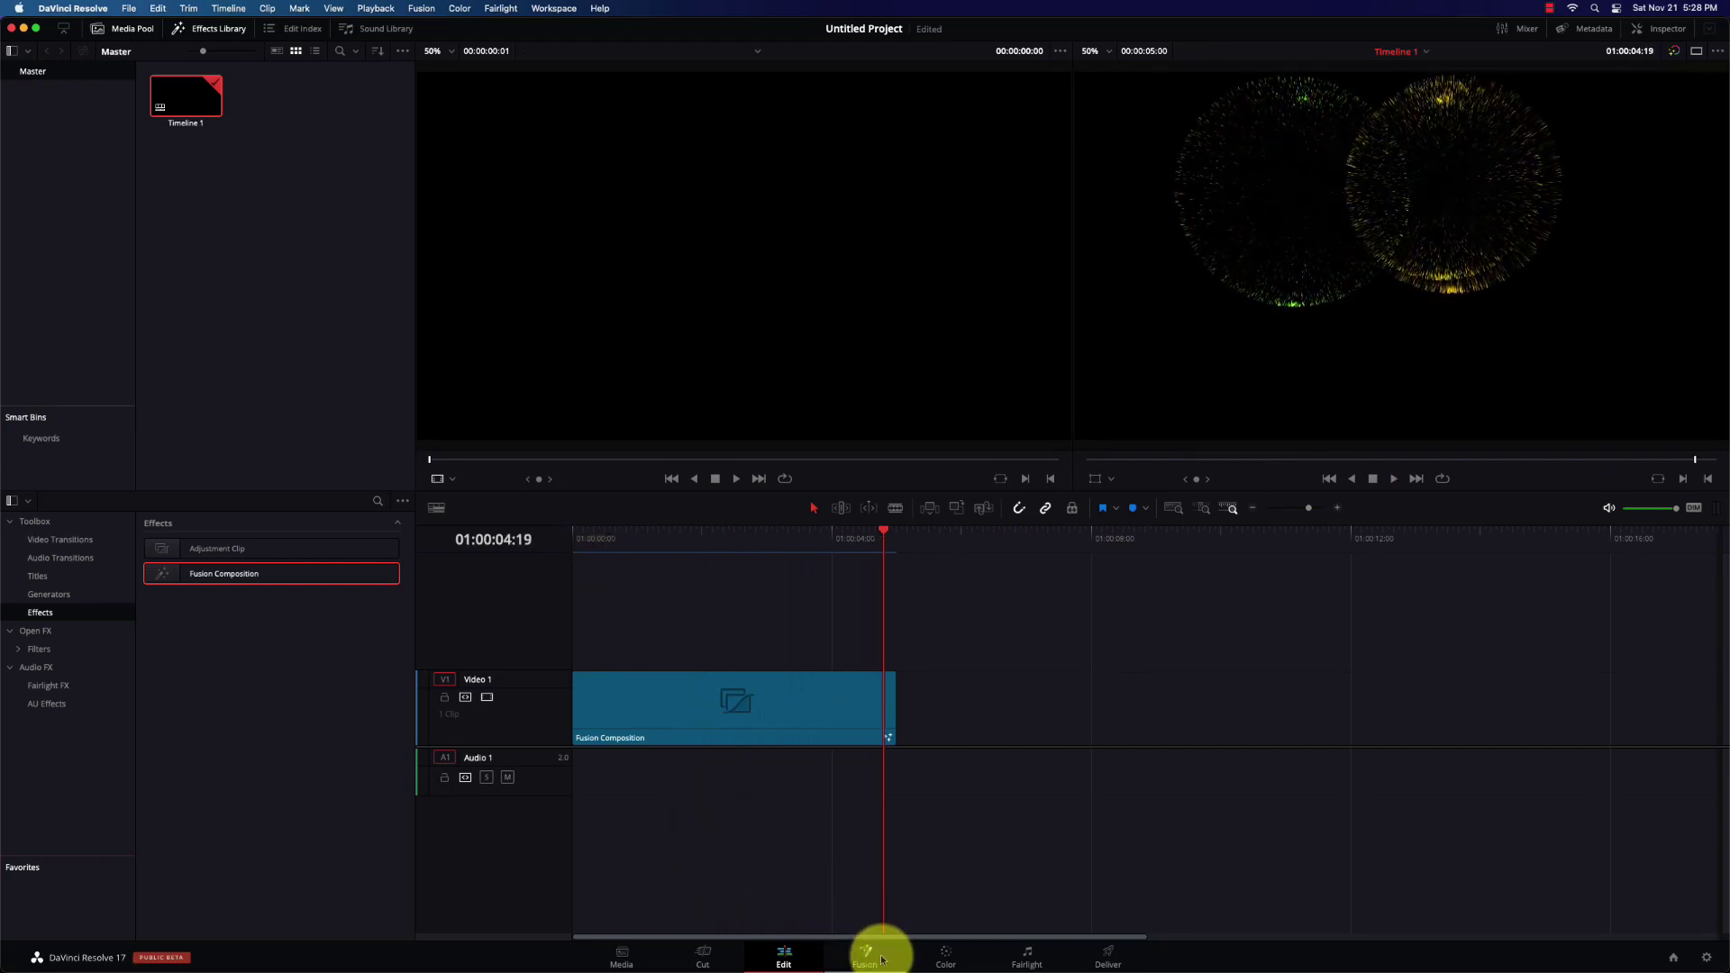
click(863, 958)
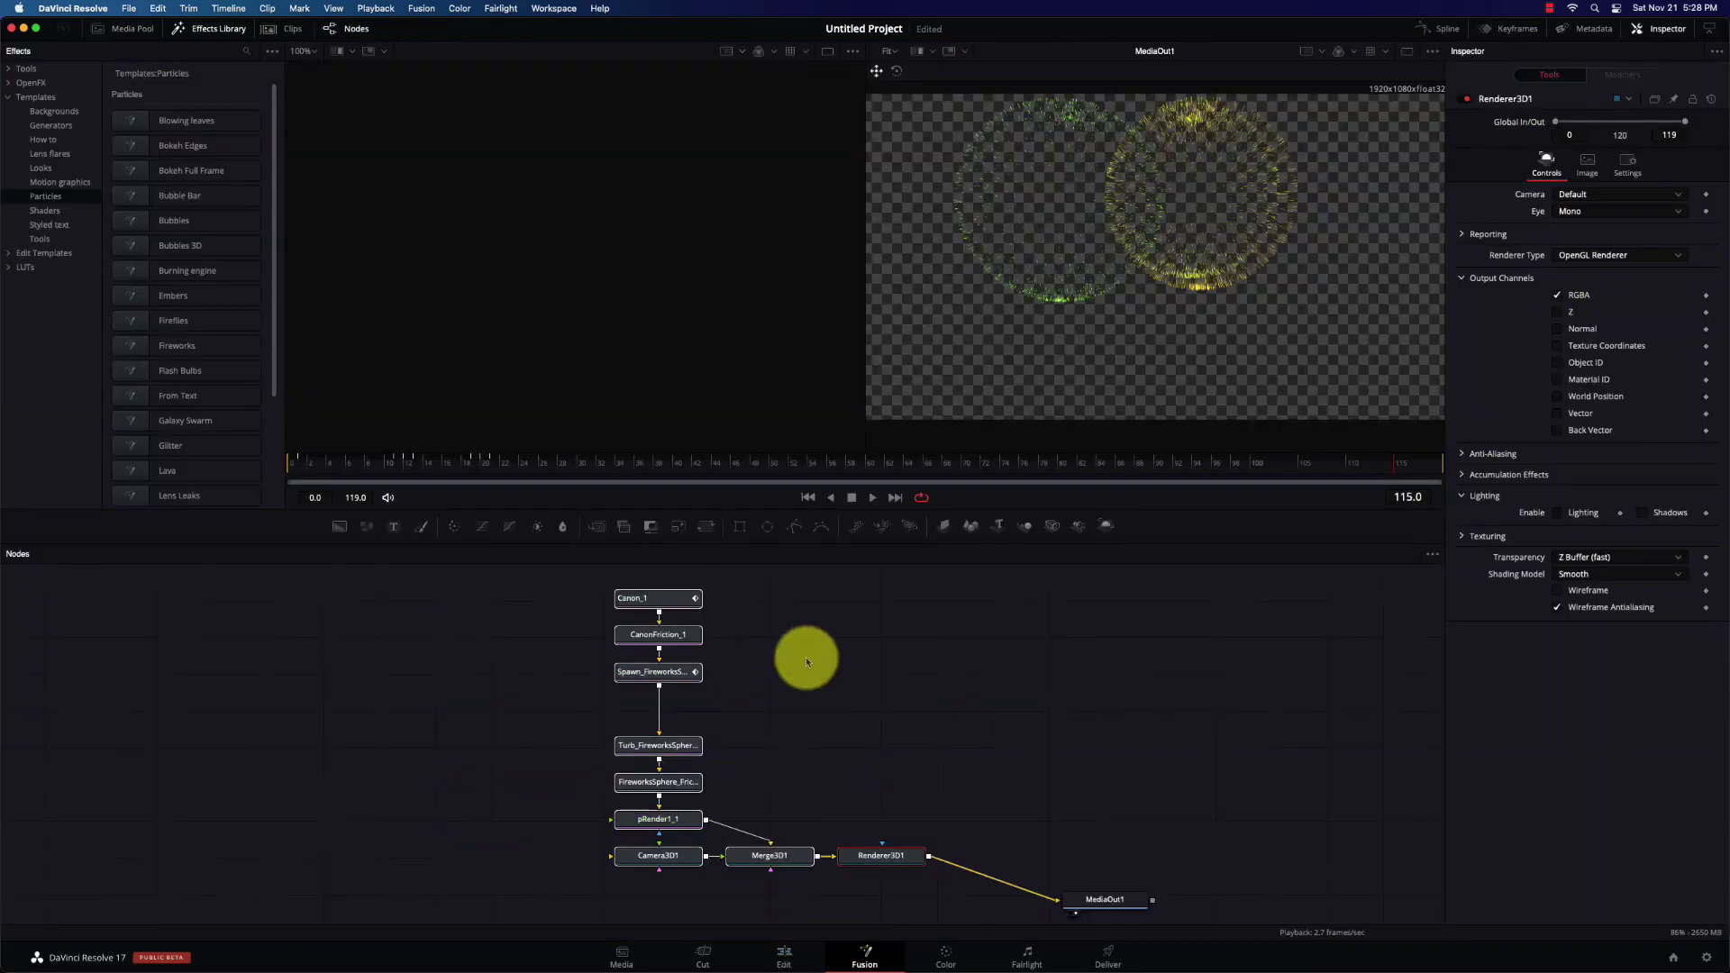
Replay the fireworks from the first frame, then marquee-select all the fireworks nodes
click(378, 466)
click(872, 497)
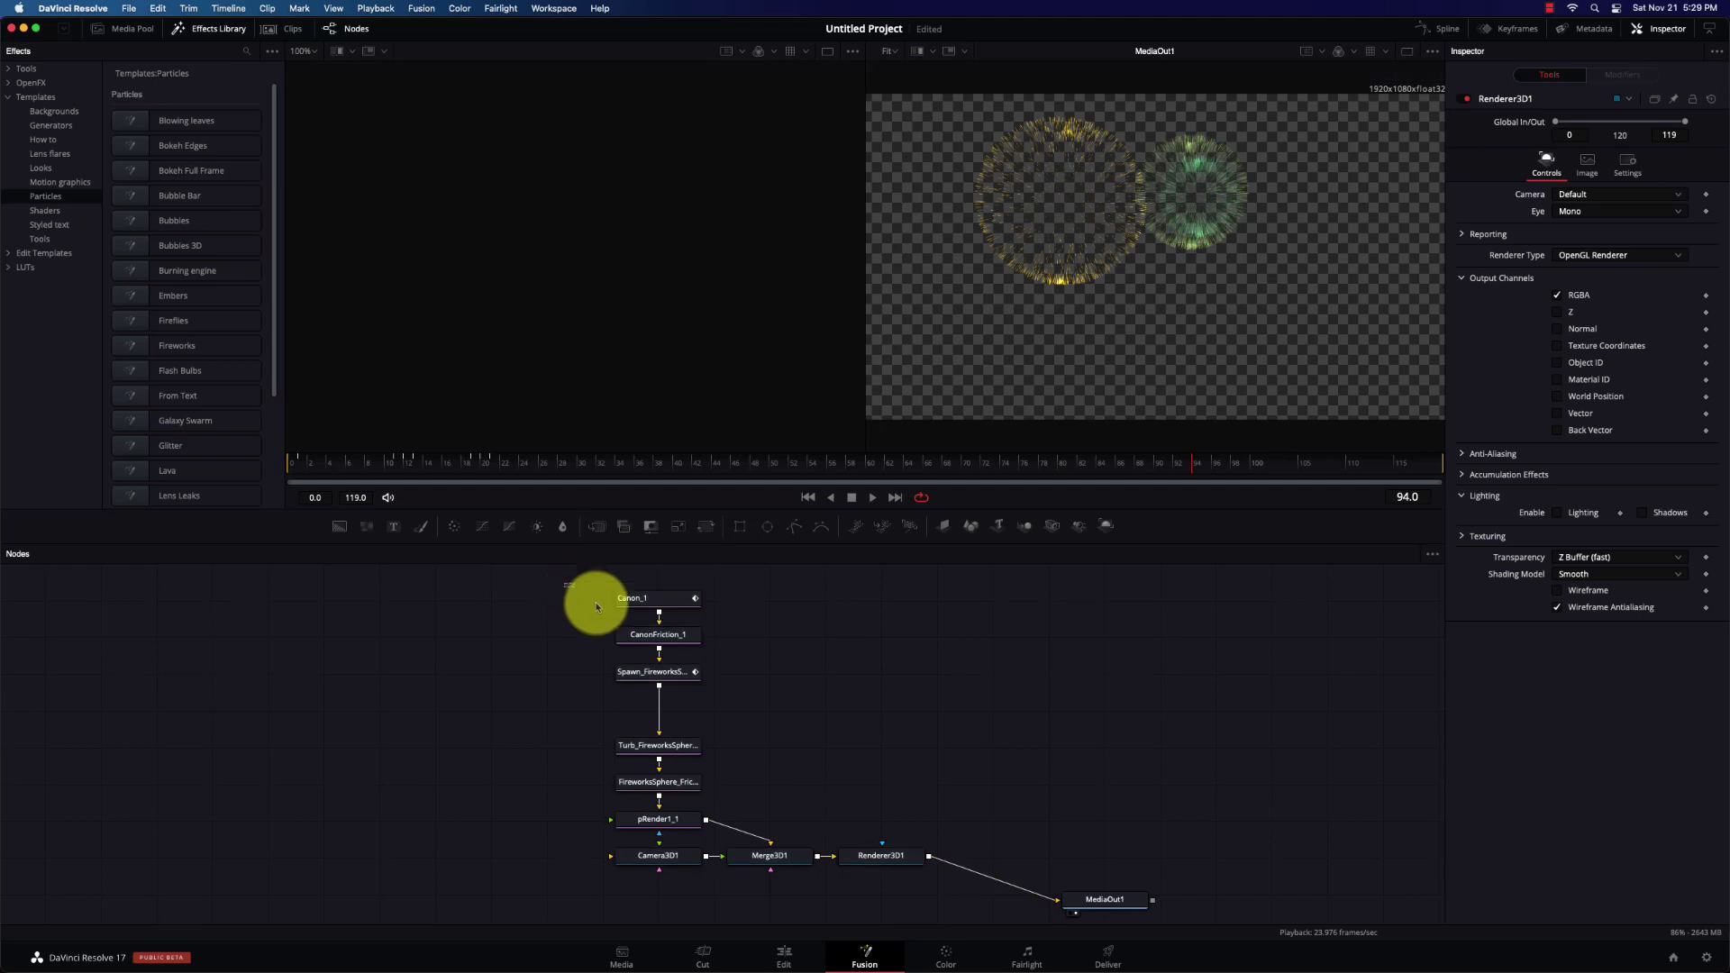
drag(587, 594, 926, 910)
key(Delete)
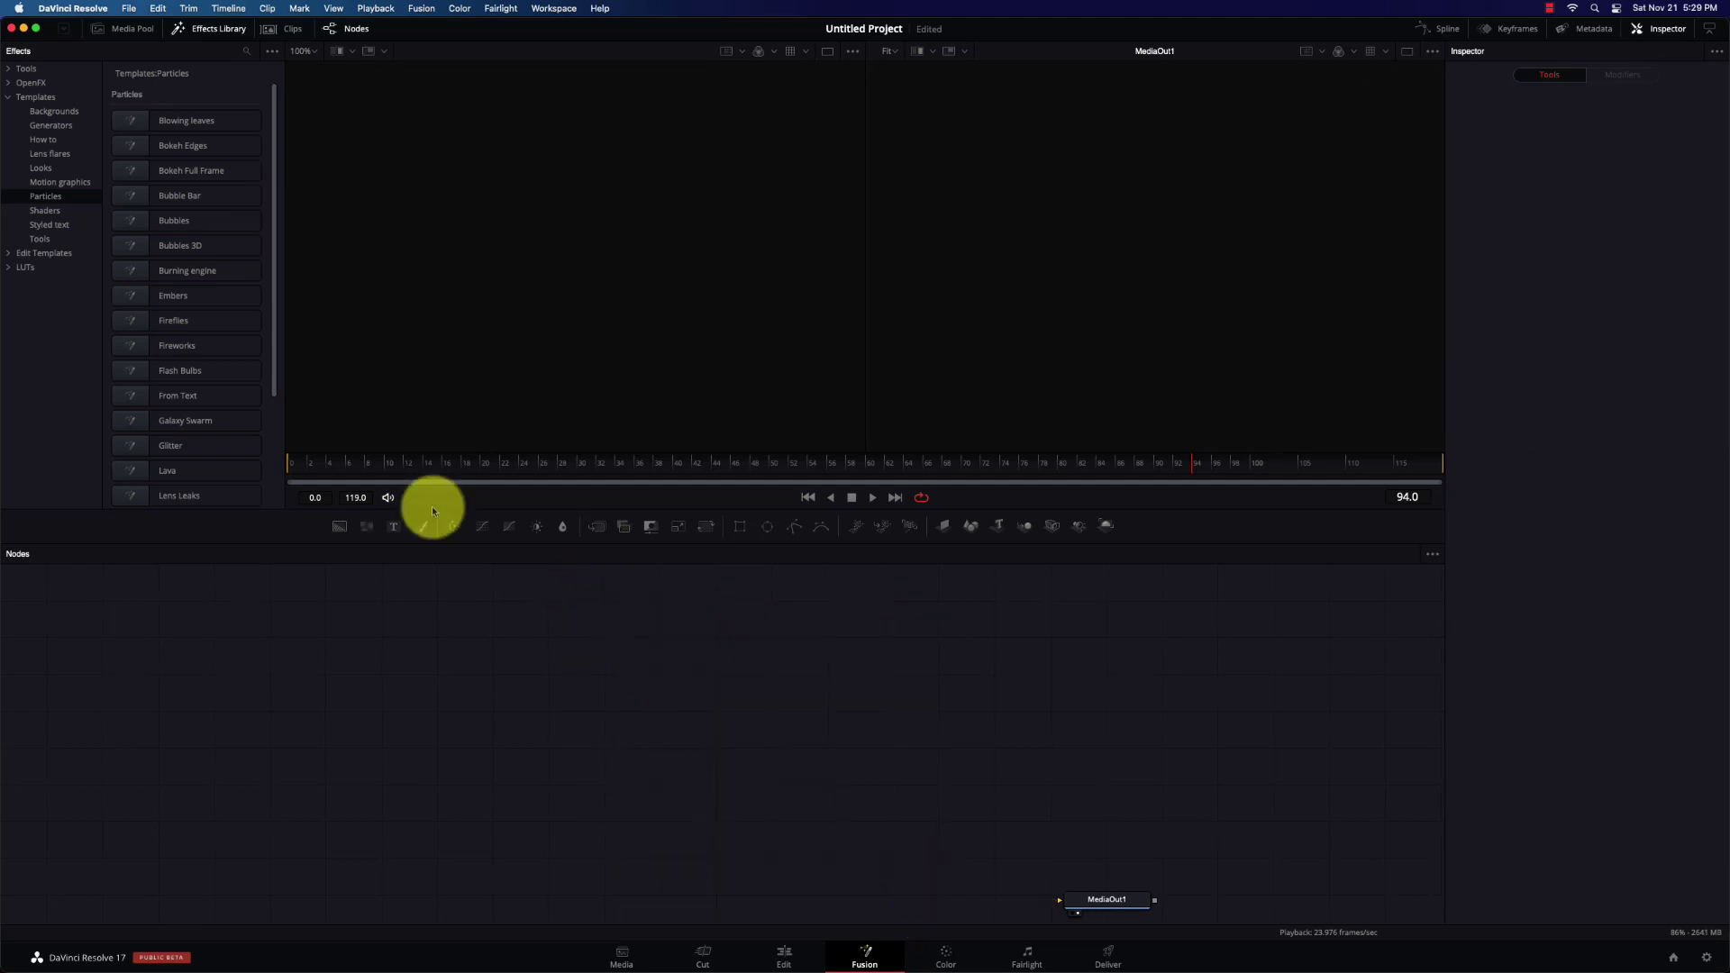
scroll(267, 429, down, 2)
scroll(267, 429, down, 3)
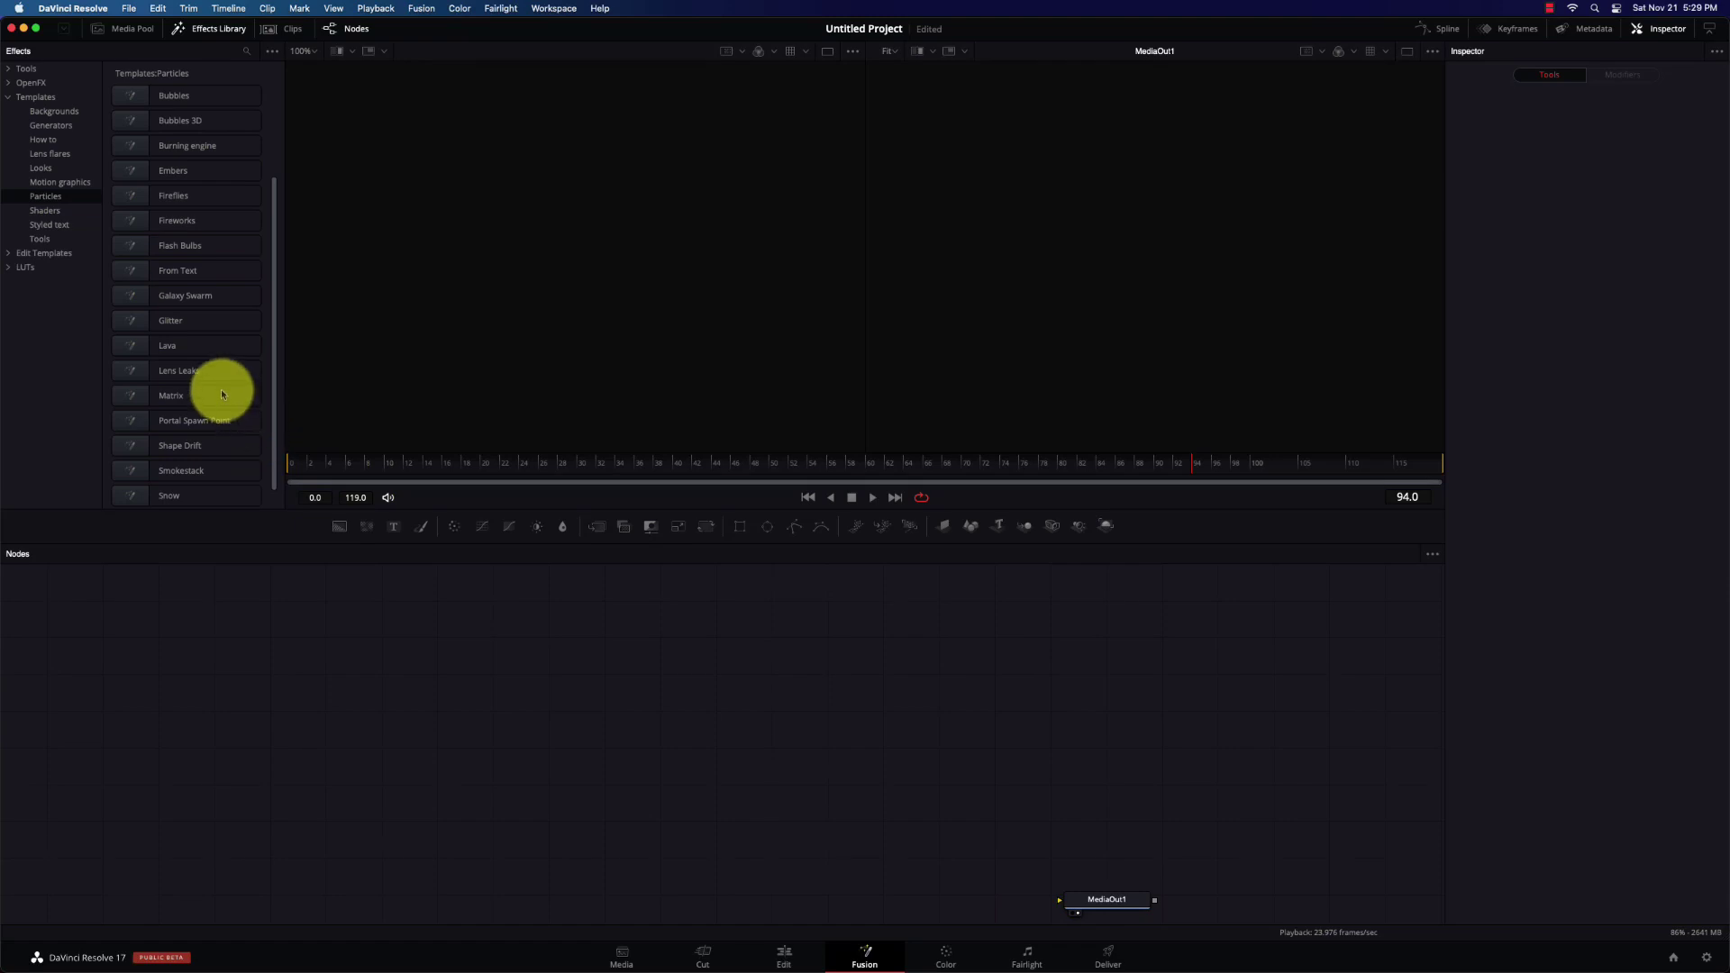
scroll(221, 393, down, 1)
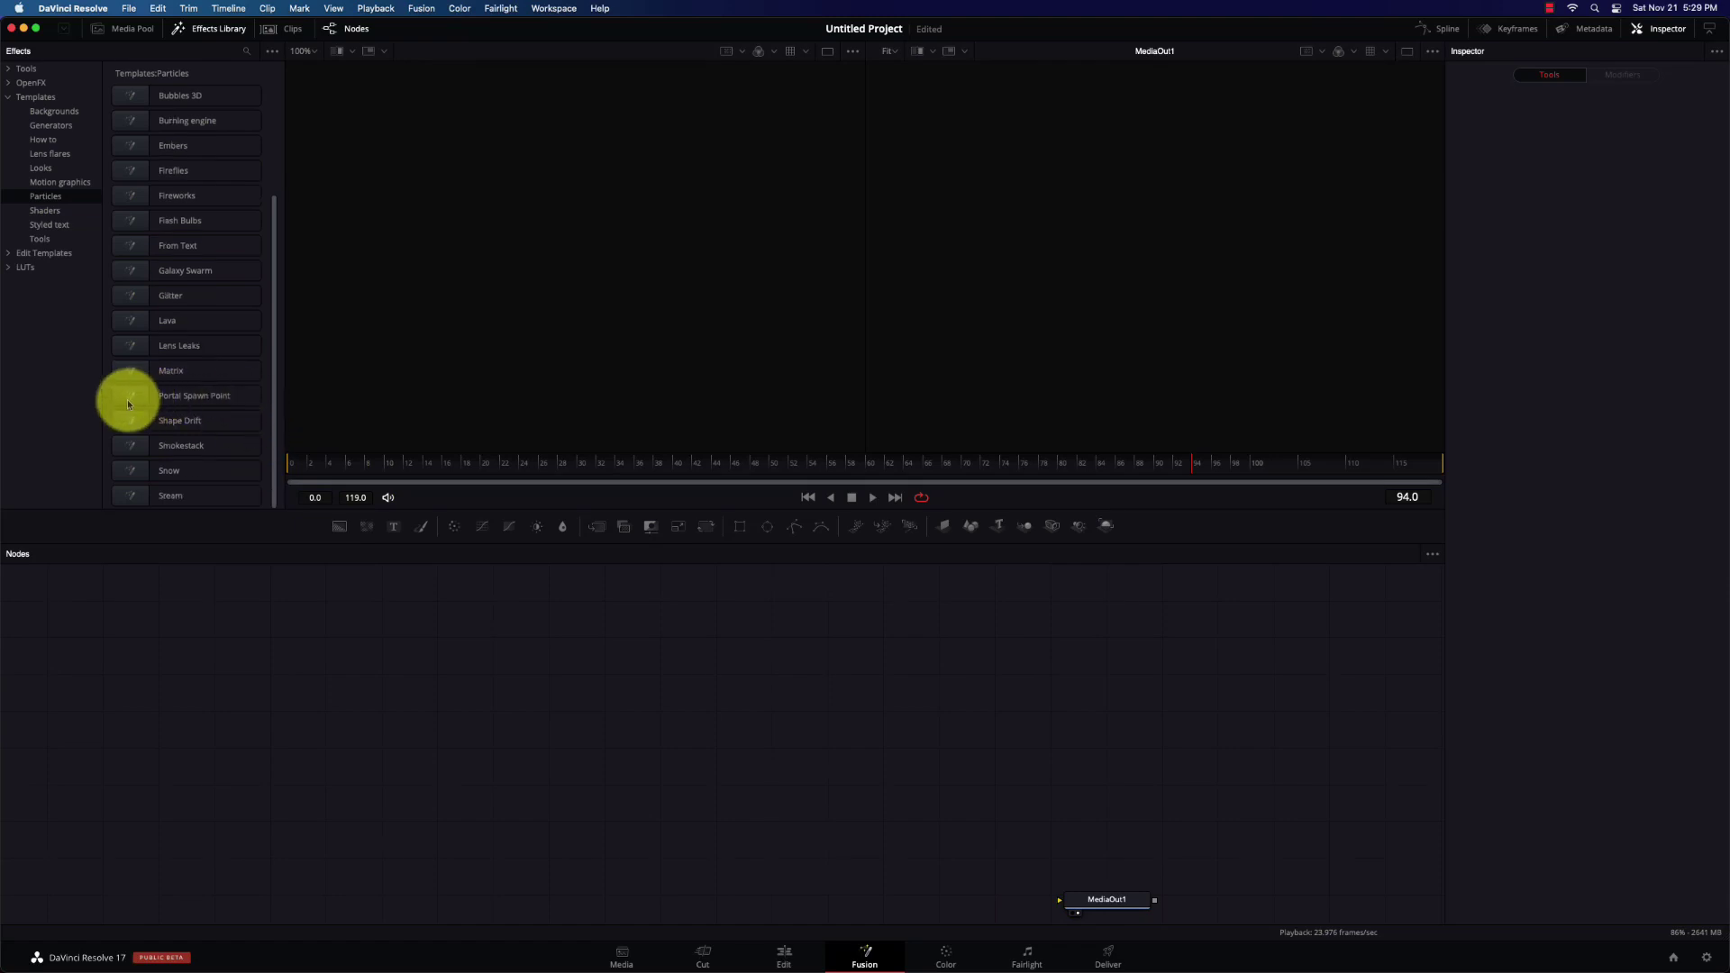
drag(134, 397, 430, 676)
drag(688, 781, 702, 899)
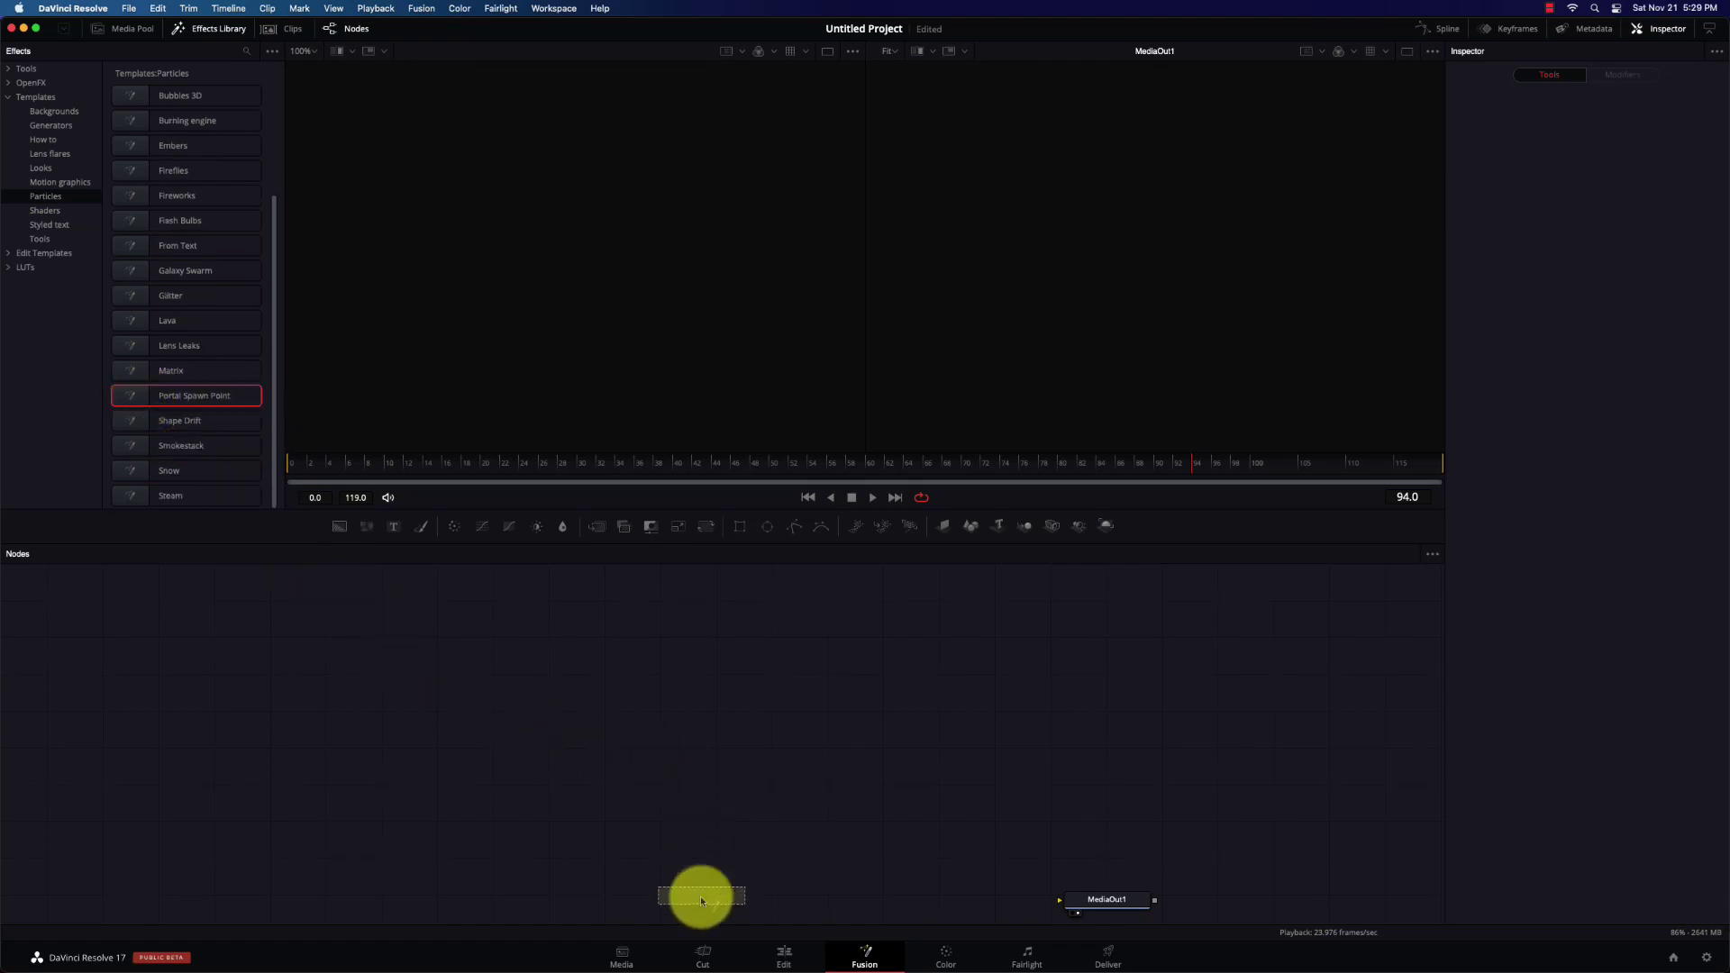
drag(702, 823, 1105, 899)
click(808, 497)
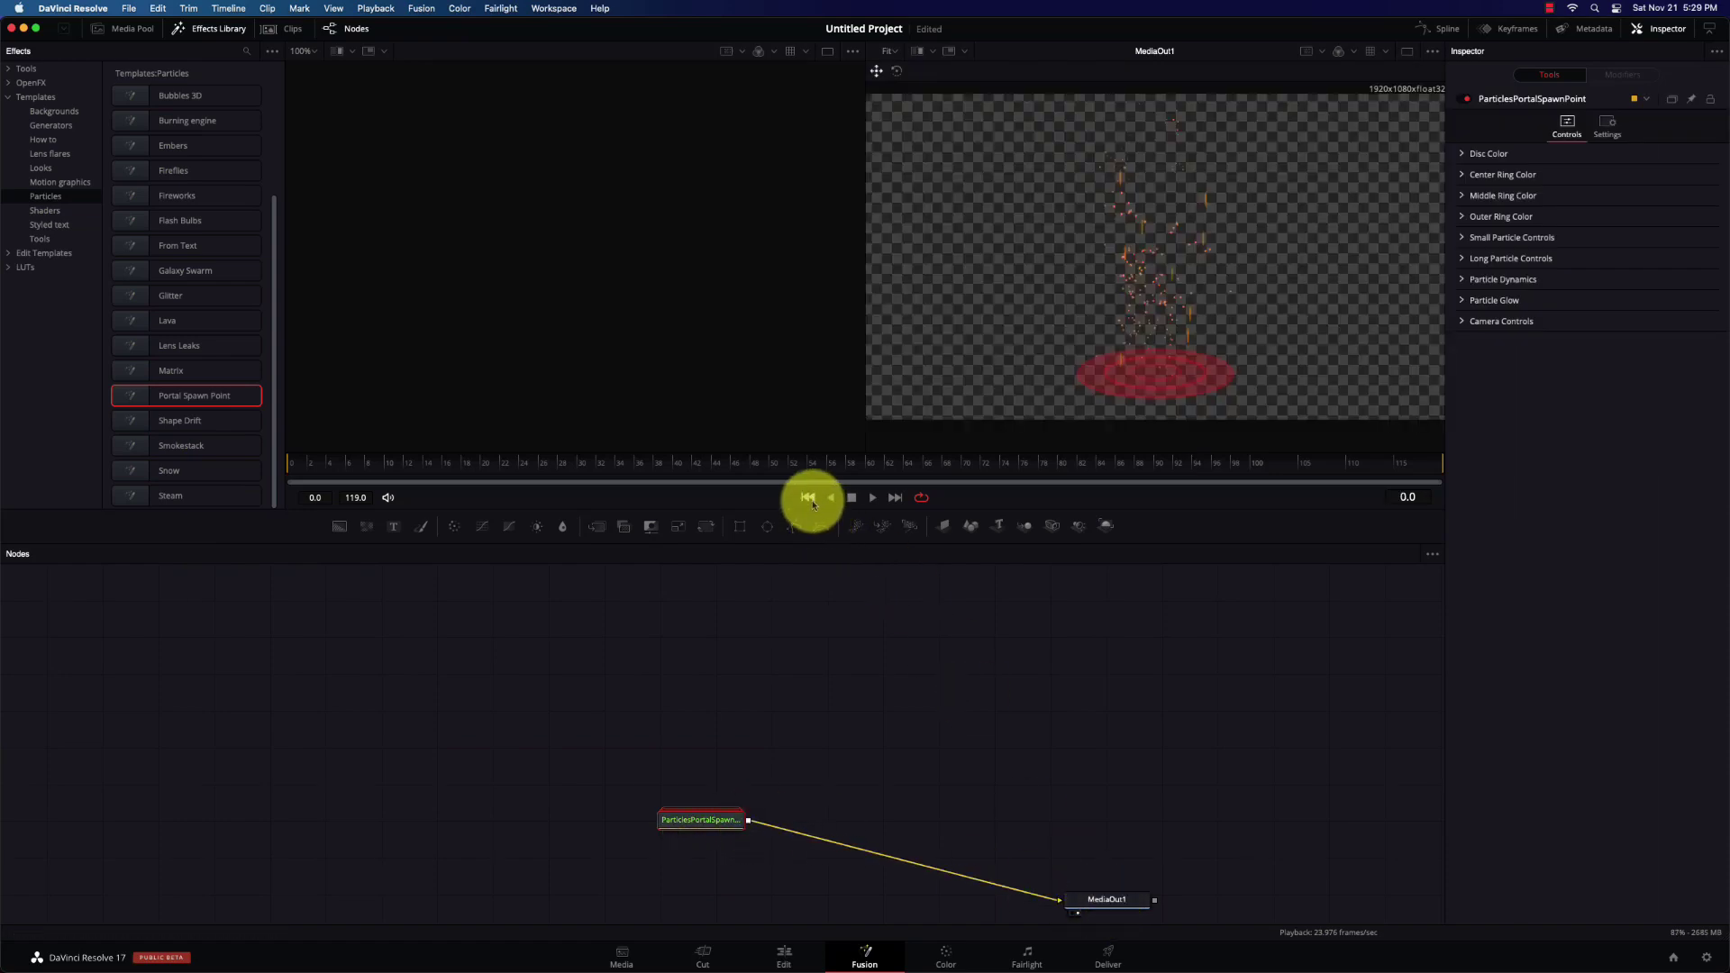
click(873, 498)
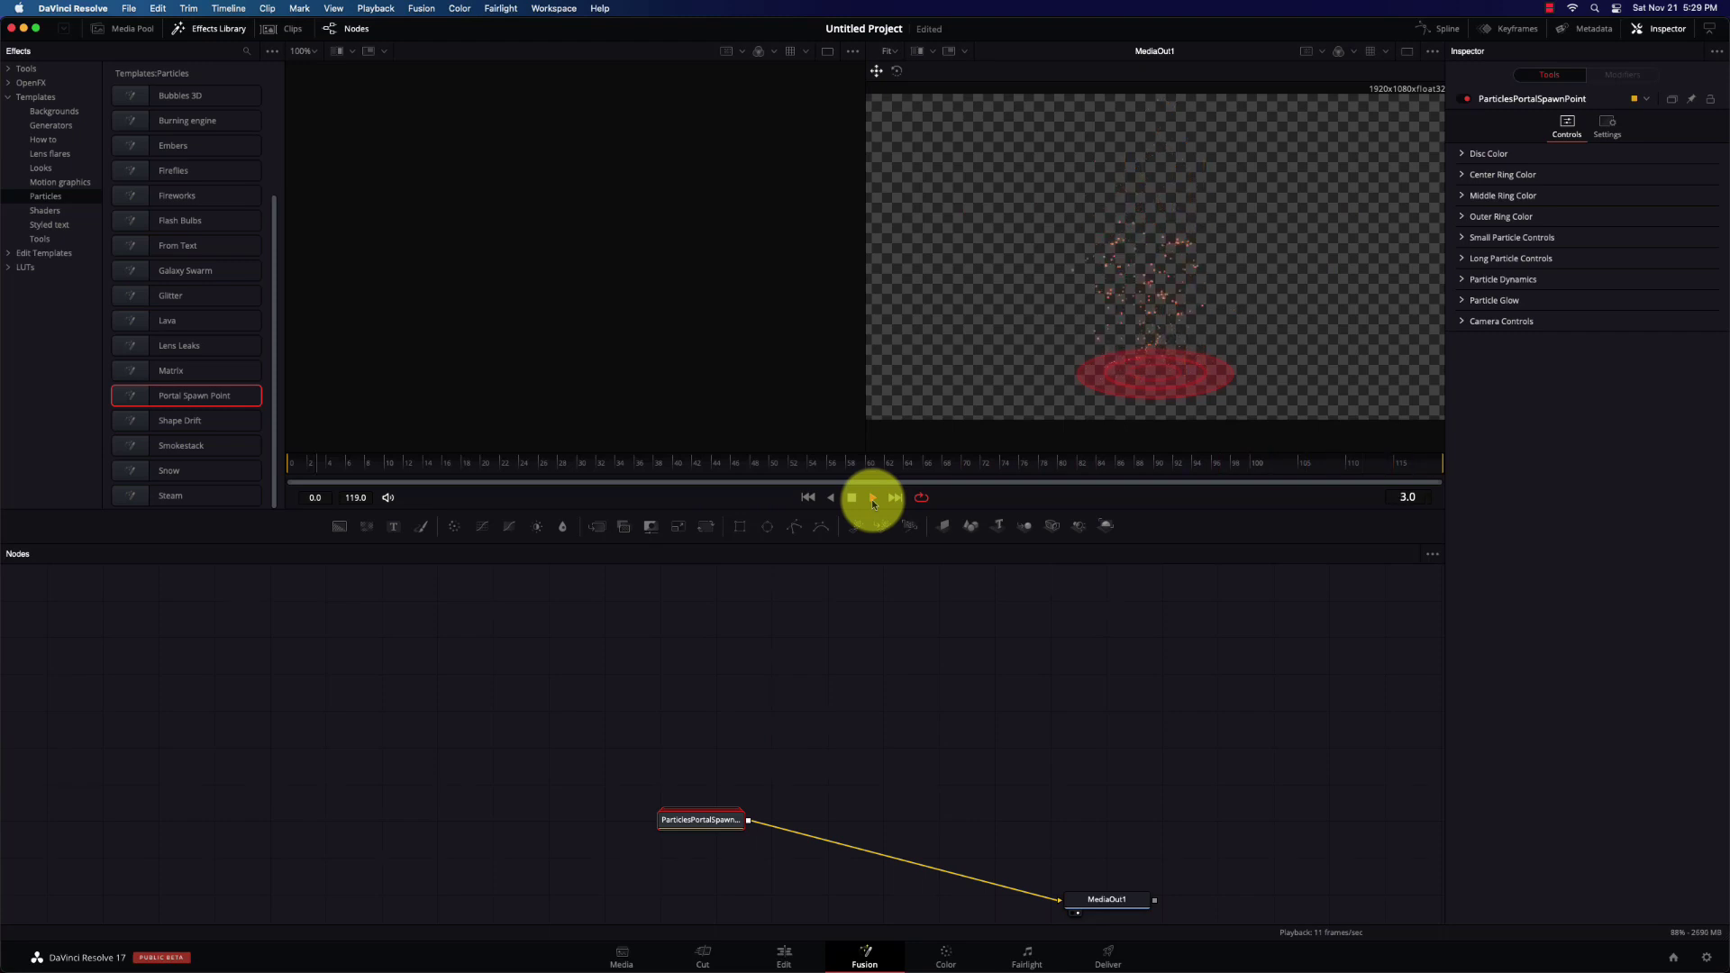
click(873, 499)
drag(624, 750, 757, 852)
key(Delete)
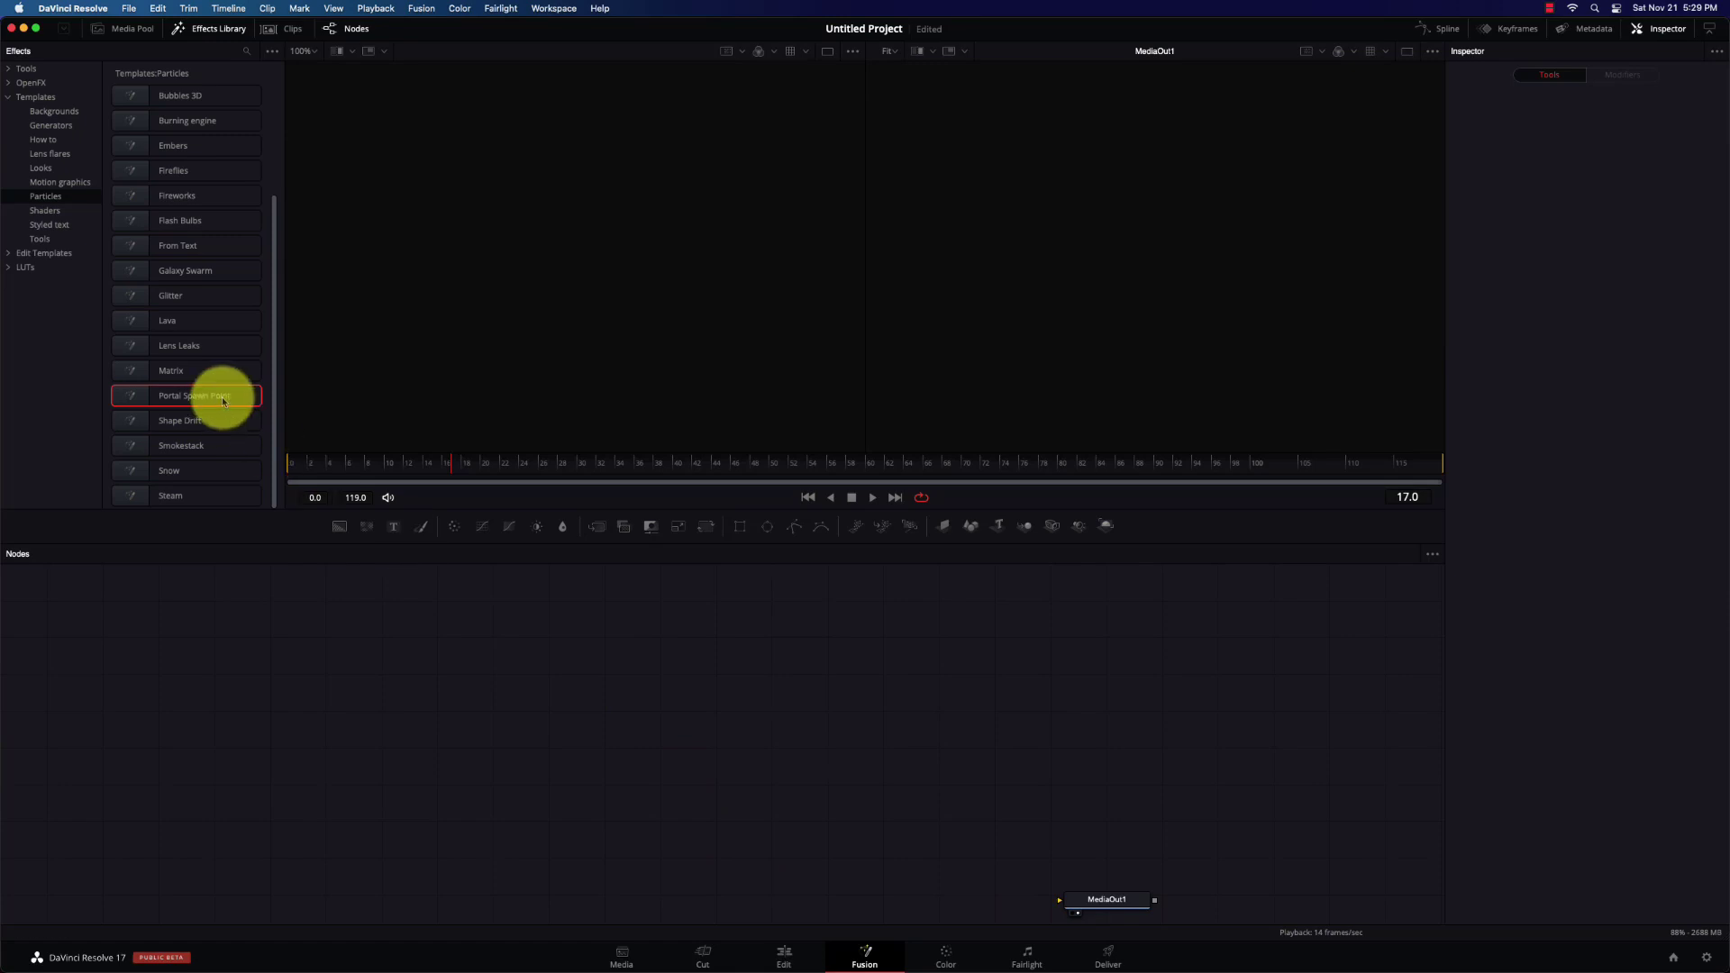
Add the Smokestack particle template and connect Renderer3D1's output into MediaOut1
drag(137, 445, 868, 870)
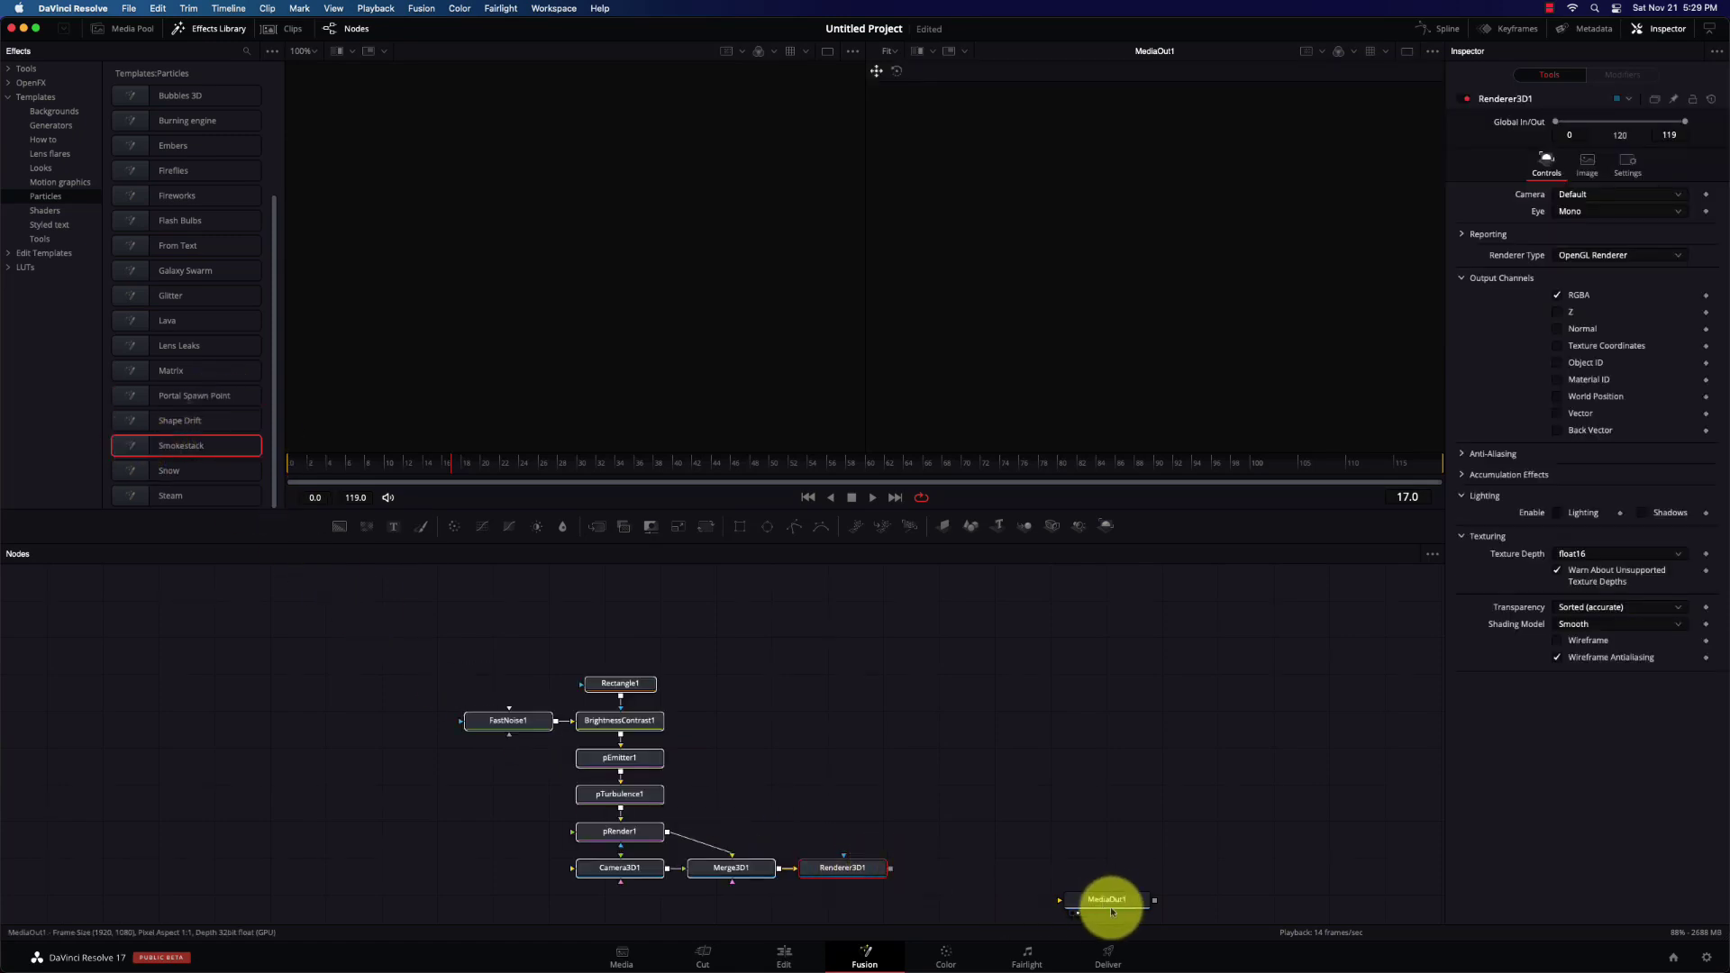
drag(1107, 900, 992, 868)
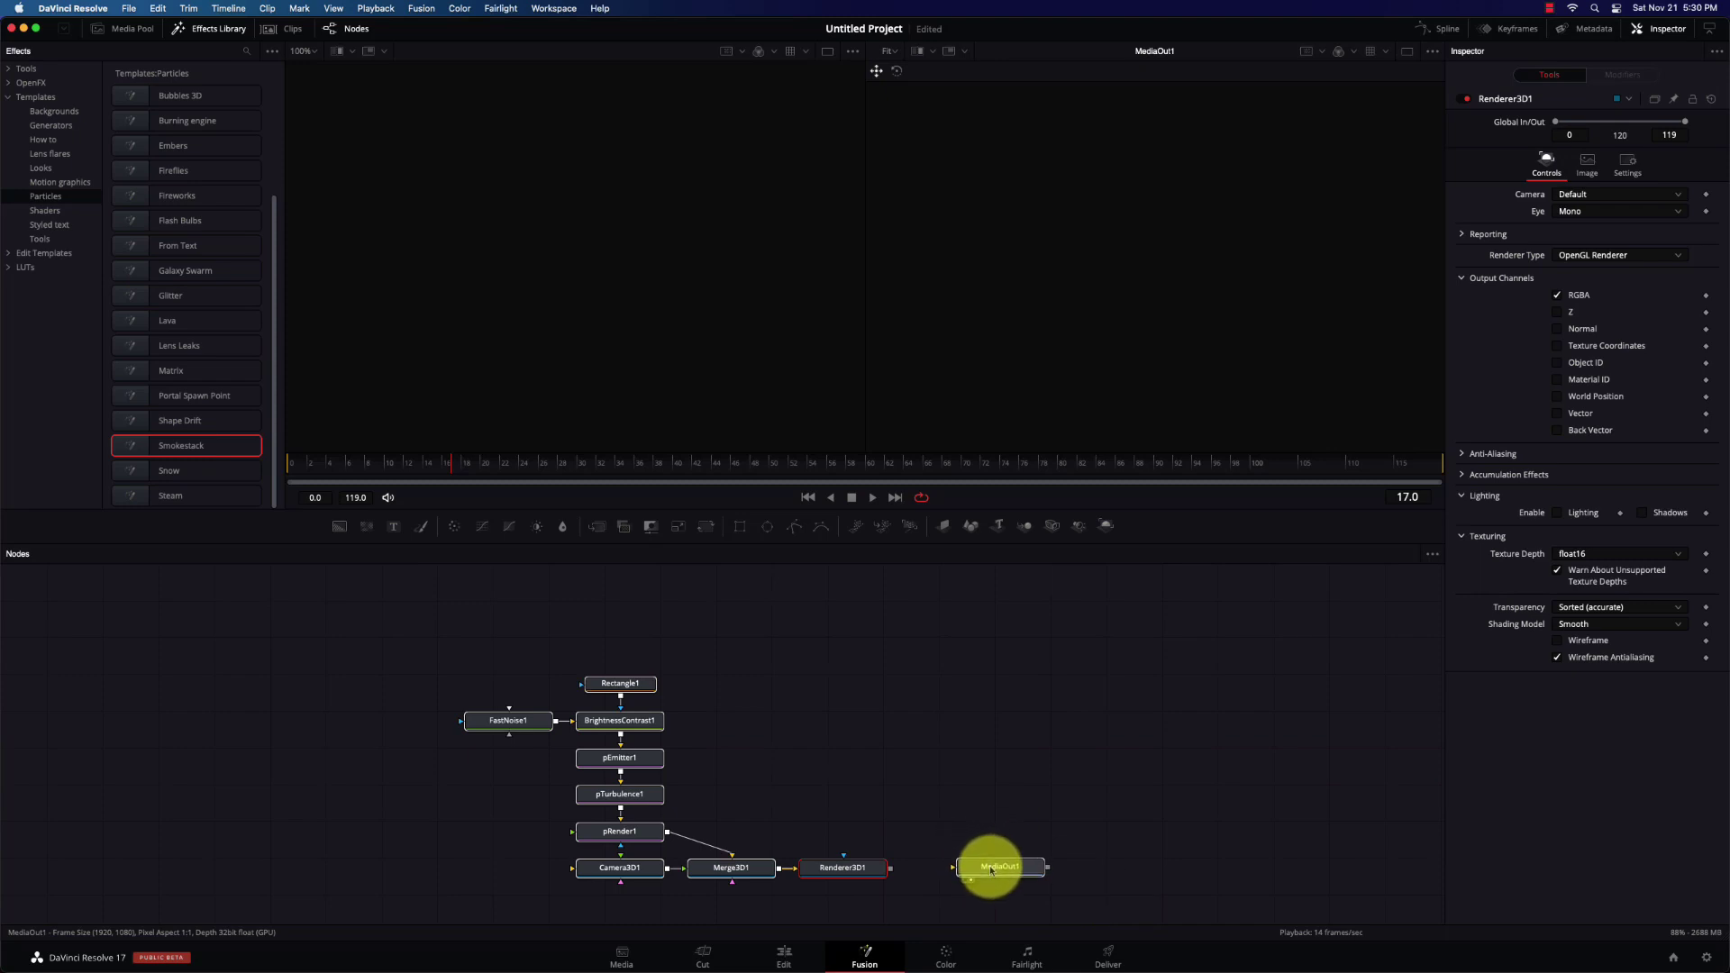
click(992, 868)
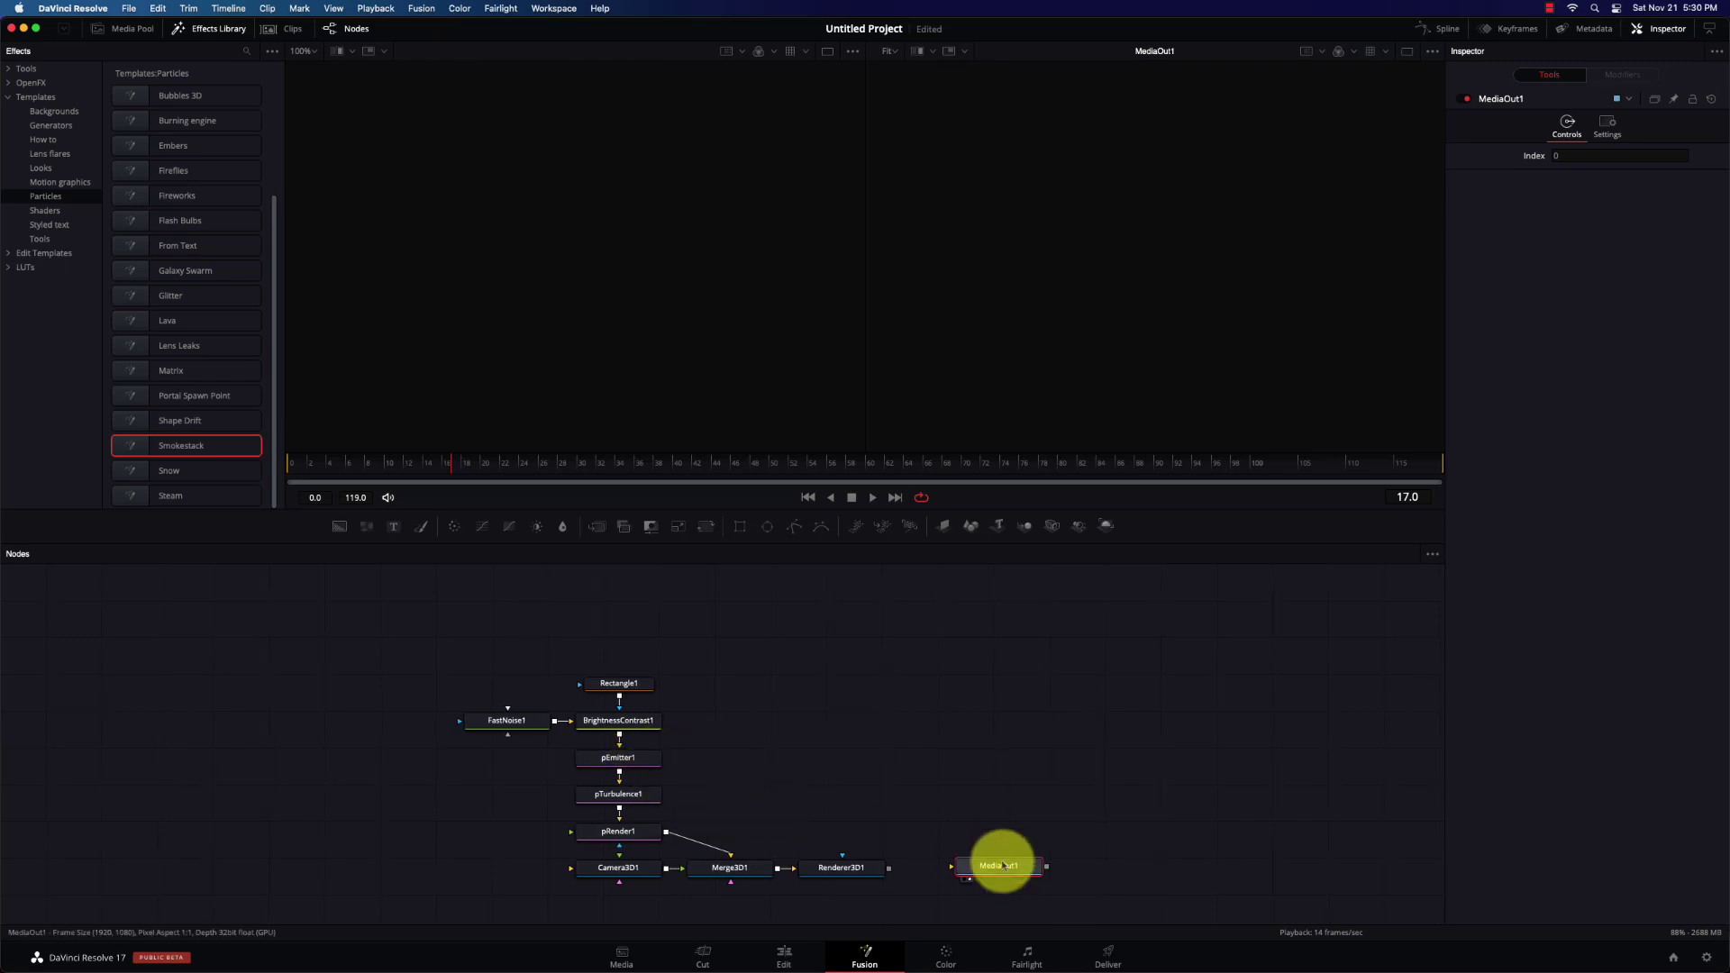
drag(888, 868, 988, 875)
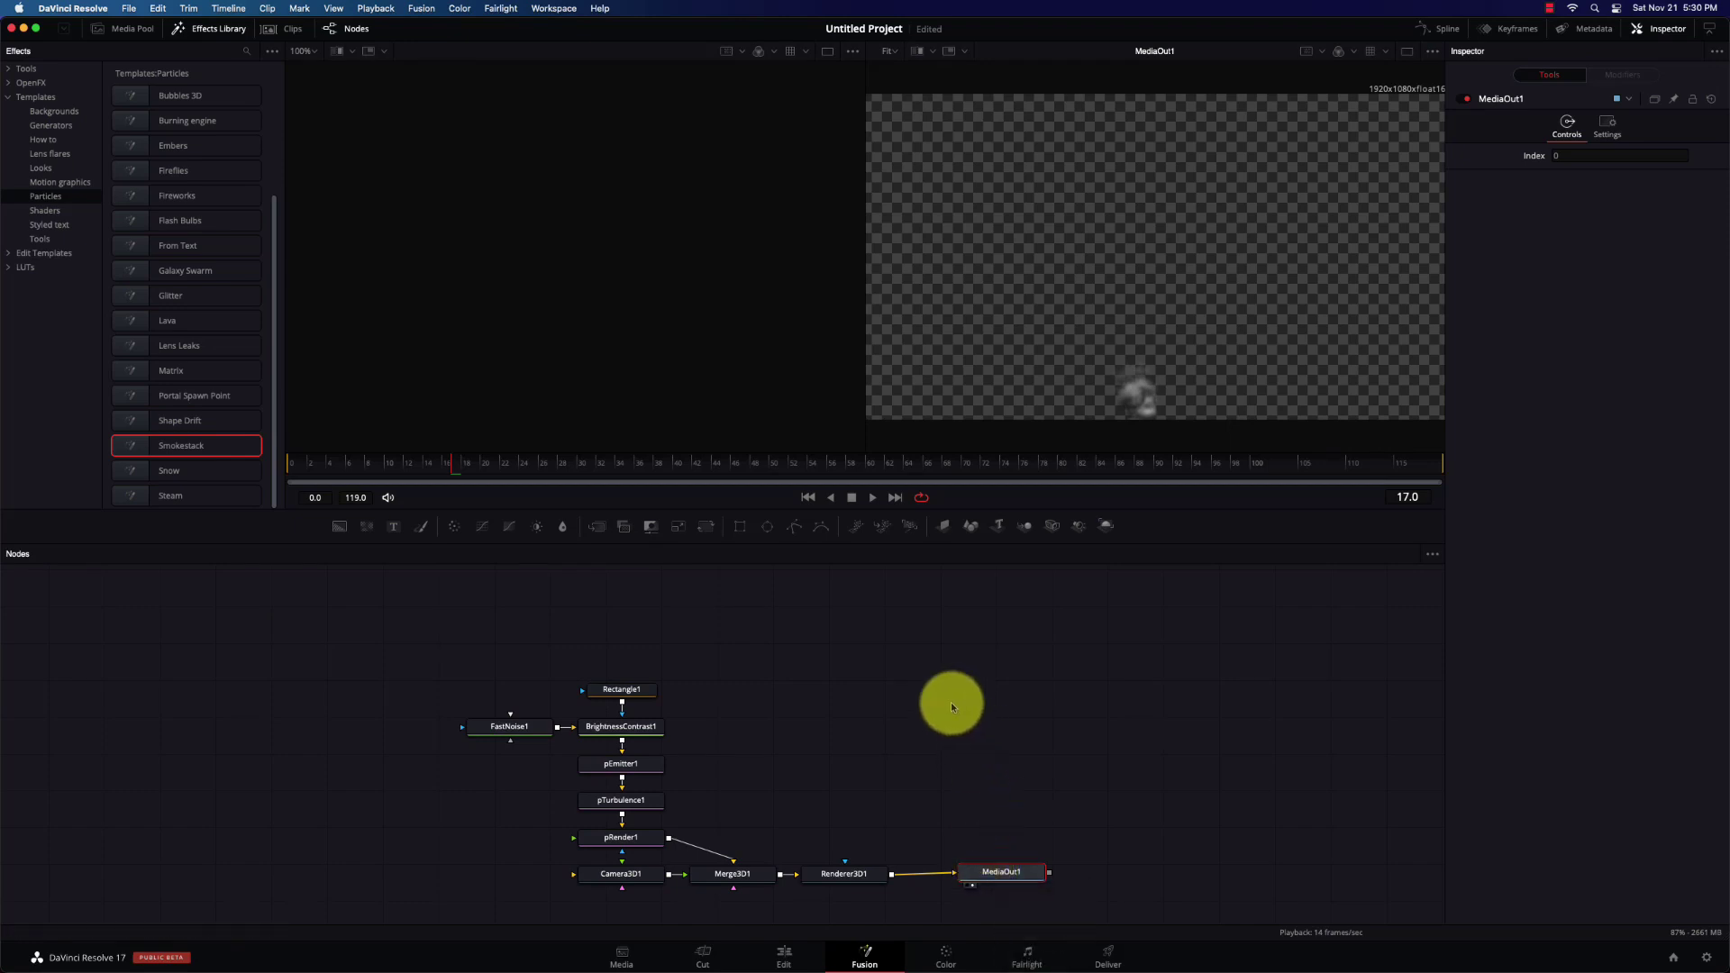
Play the smoke animation from the first frame, stop it at frame 89, and delete the smoke nodes
click(809, 501)
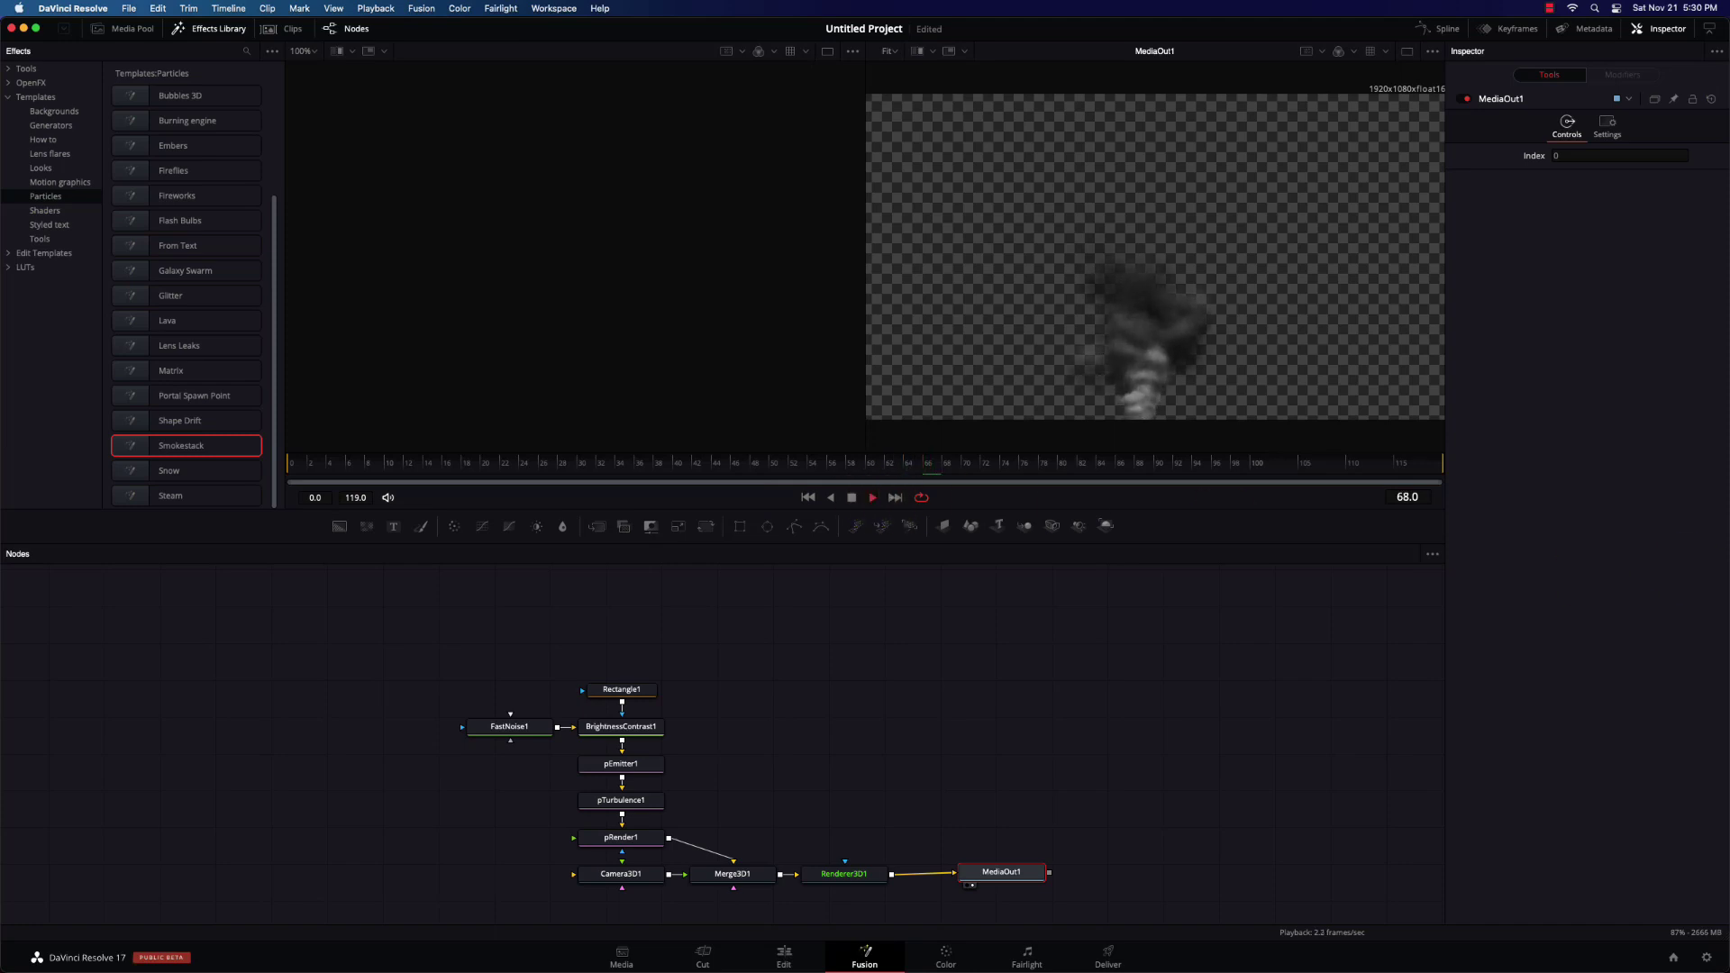
key(super+shift+2)
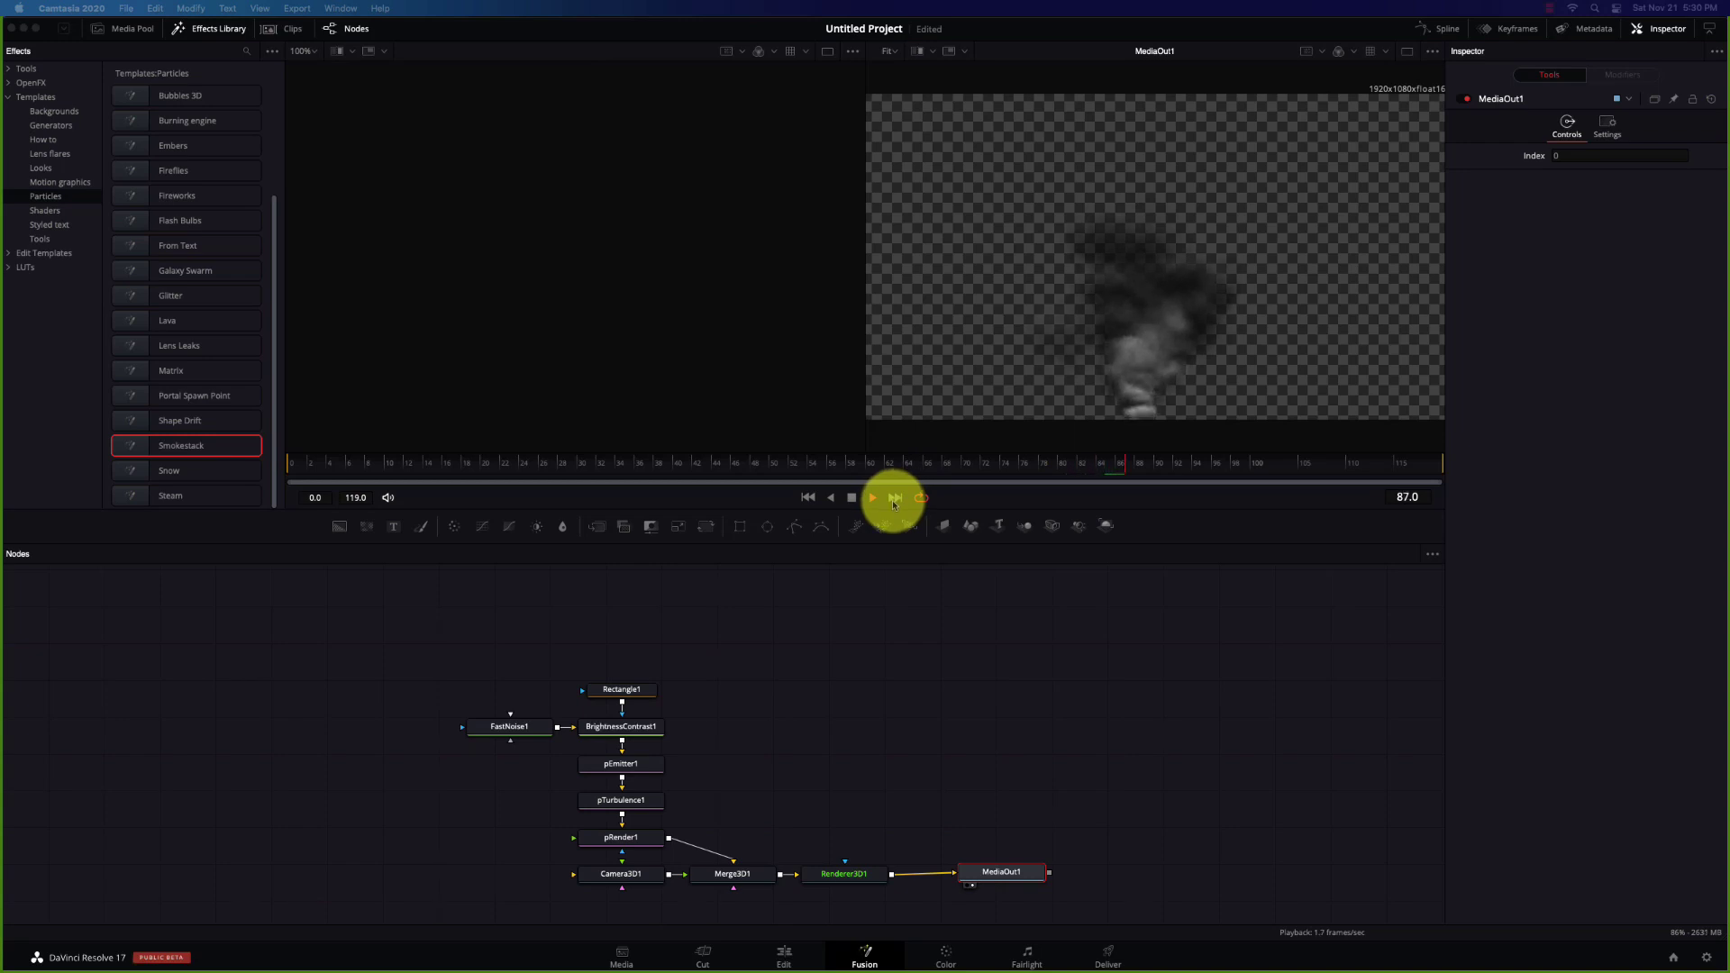
click(854, 502)
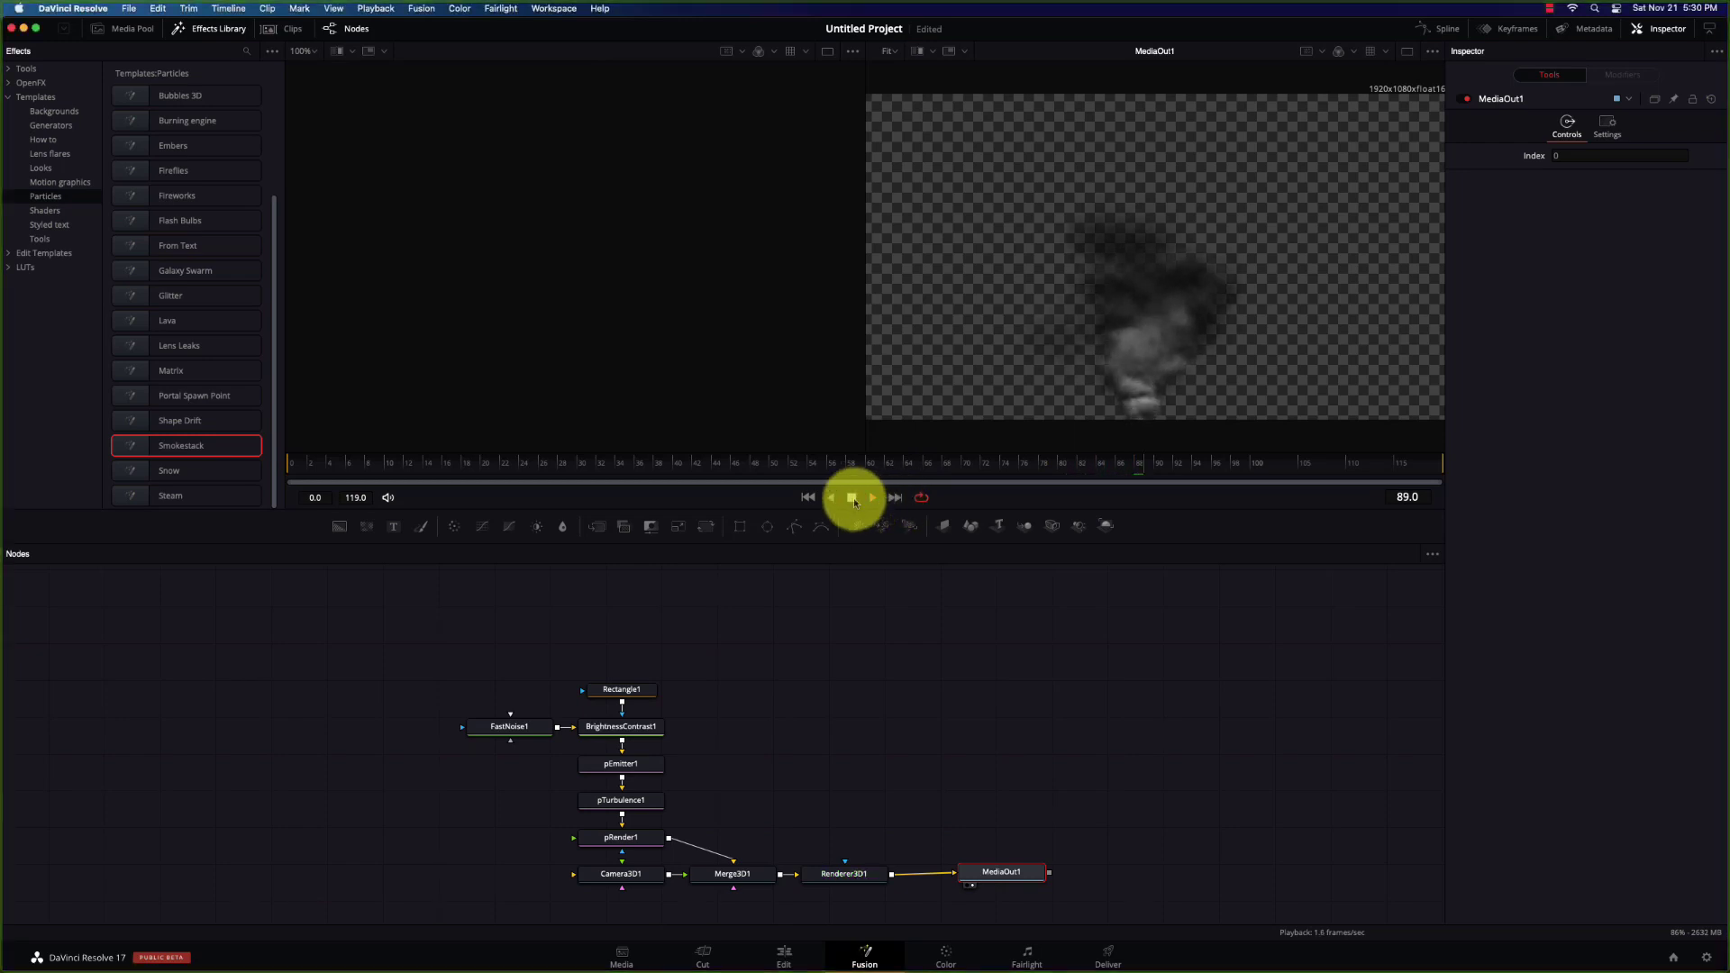
click(854, 503)
drag(475, 628, 872, 910)
key(Delete)
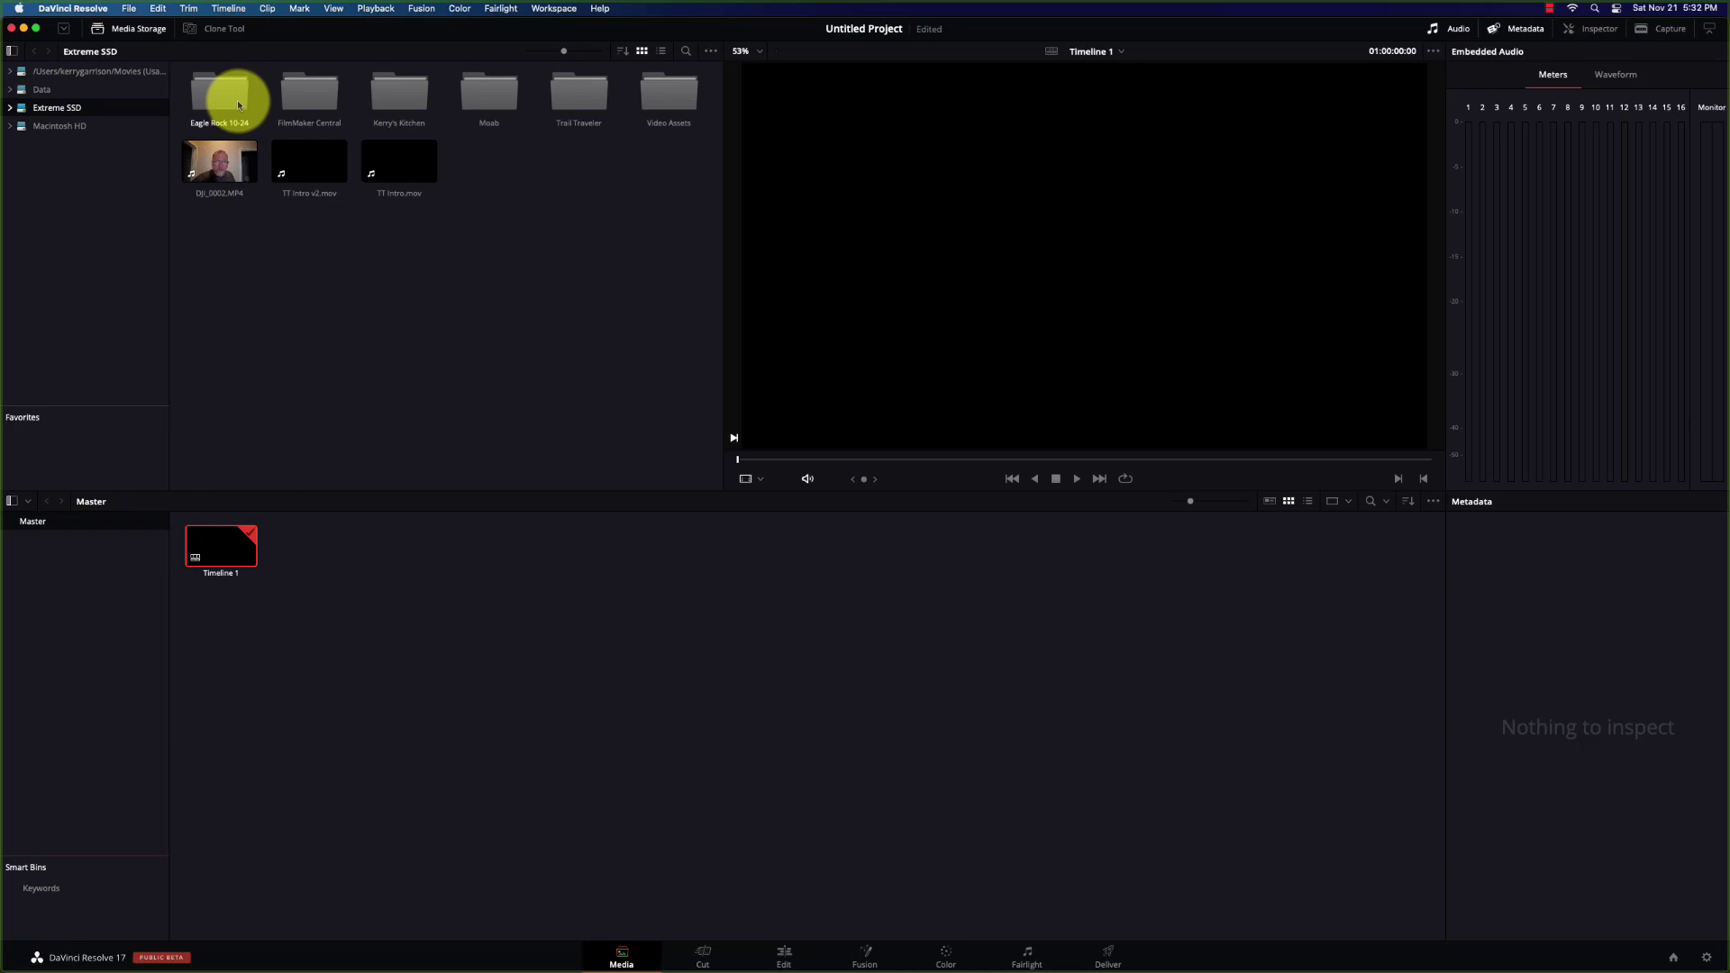
Import the Hells Revenge folder from Trail Traveler > Moab 1120 into the Media Pool
double_click(585, 97)
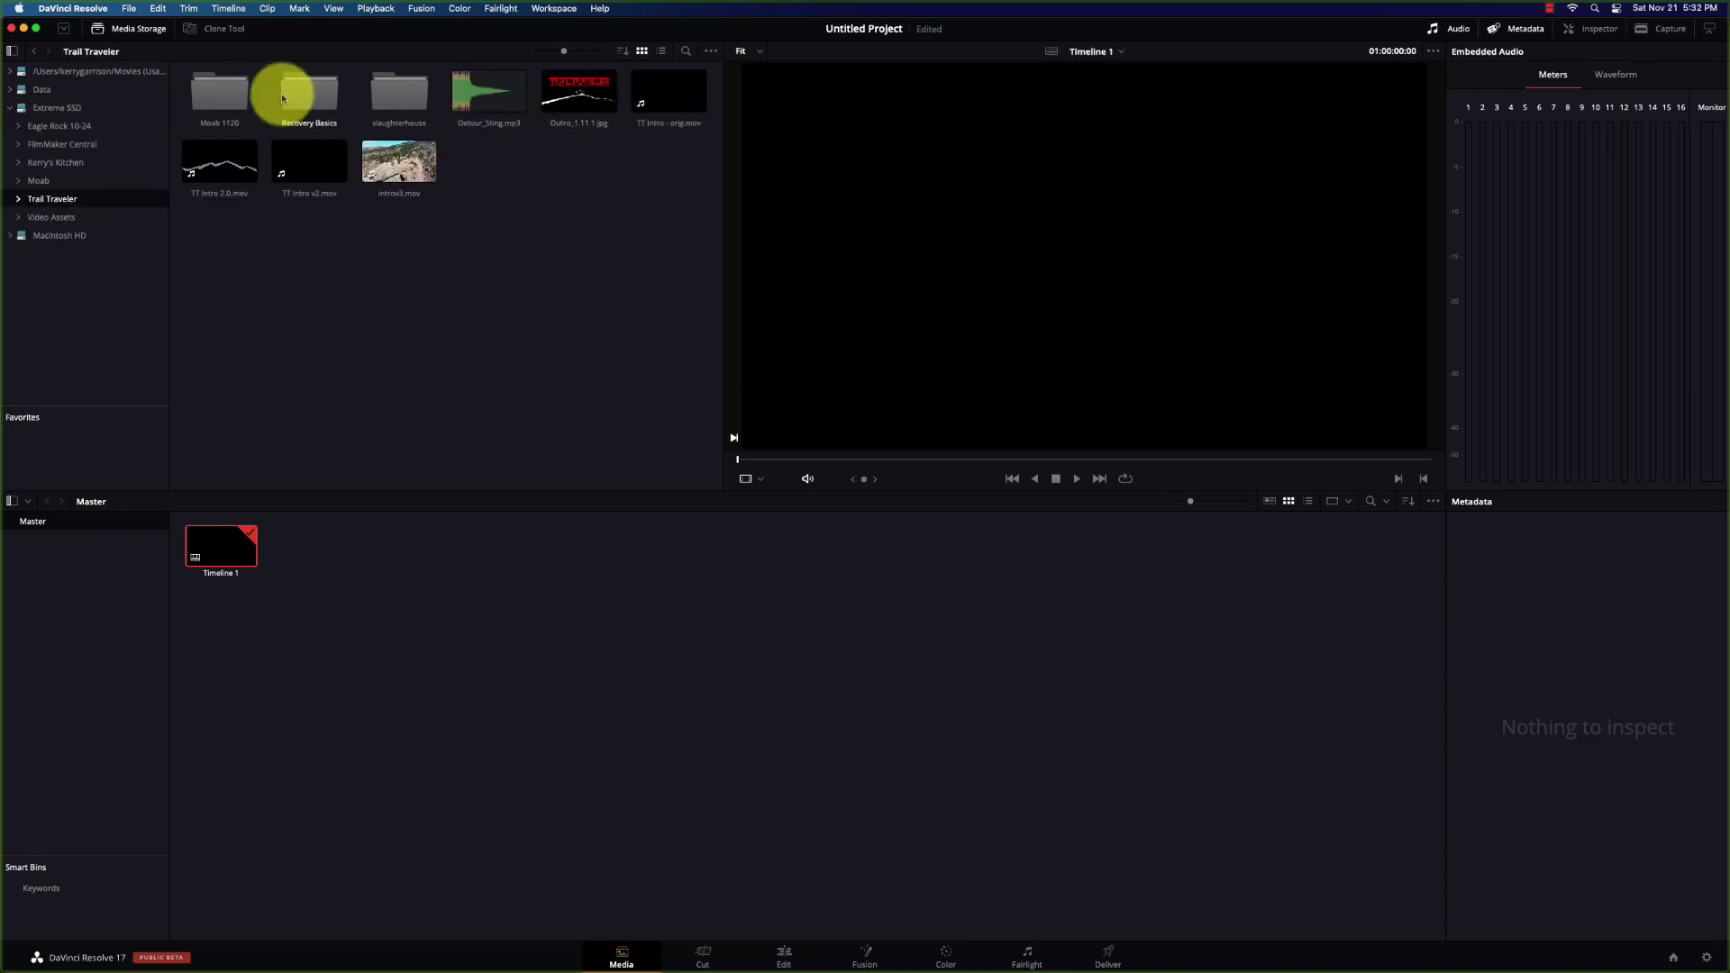
double_click(231, 86)
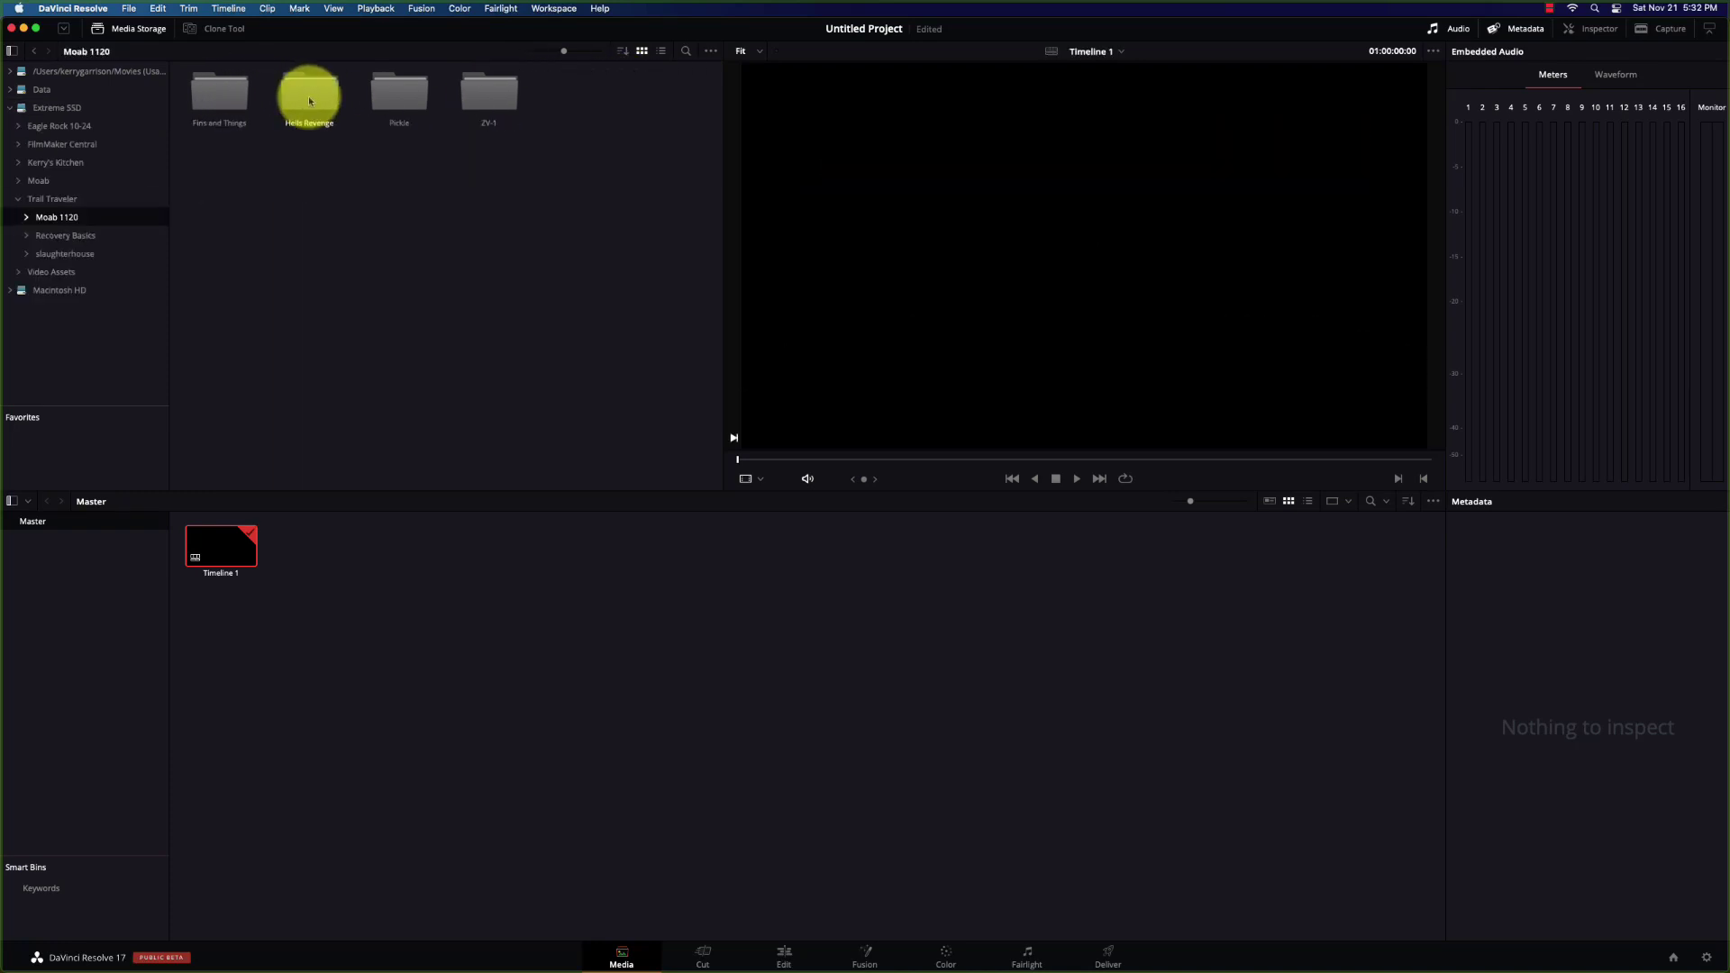
drag(309, 100, 84, 579)
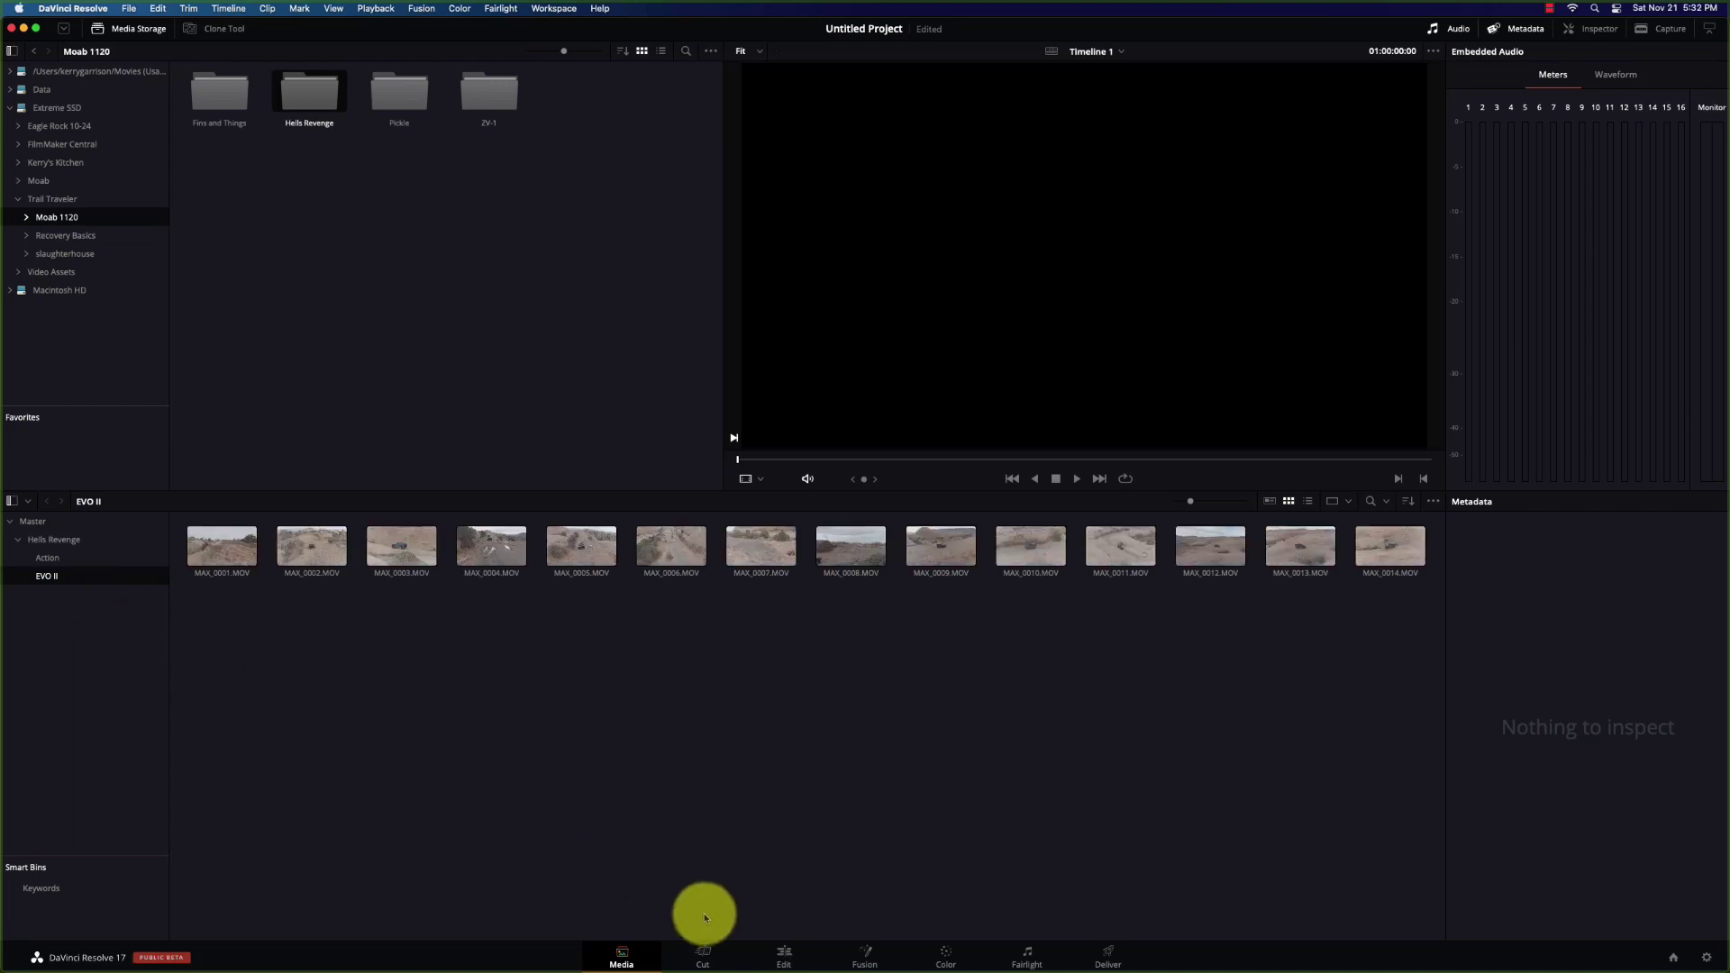
On the Edit page, hide the Effects Library, show the Media Pool, and load MAX_0010.MOV
click(782, 957)
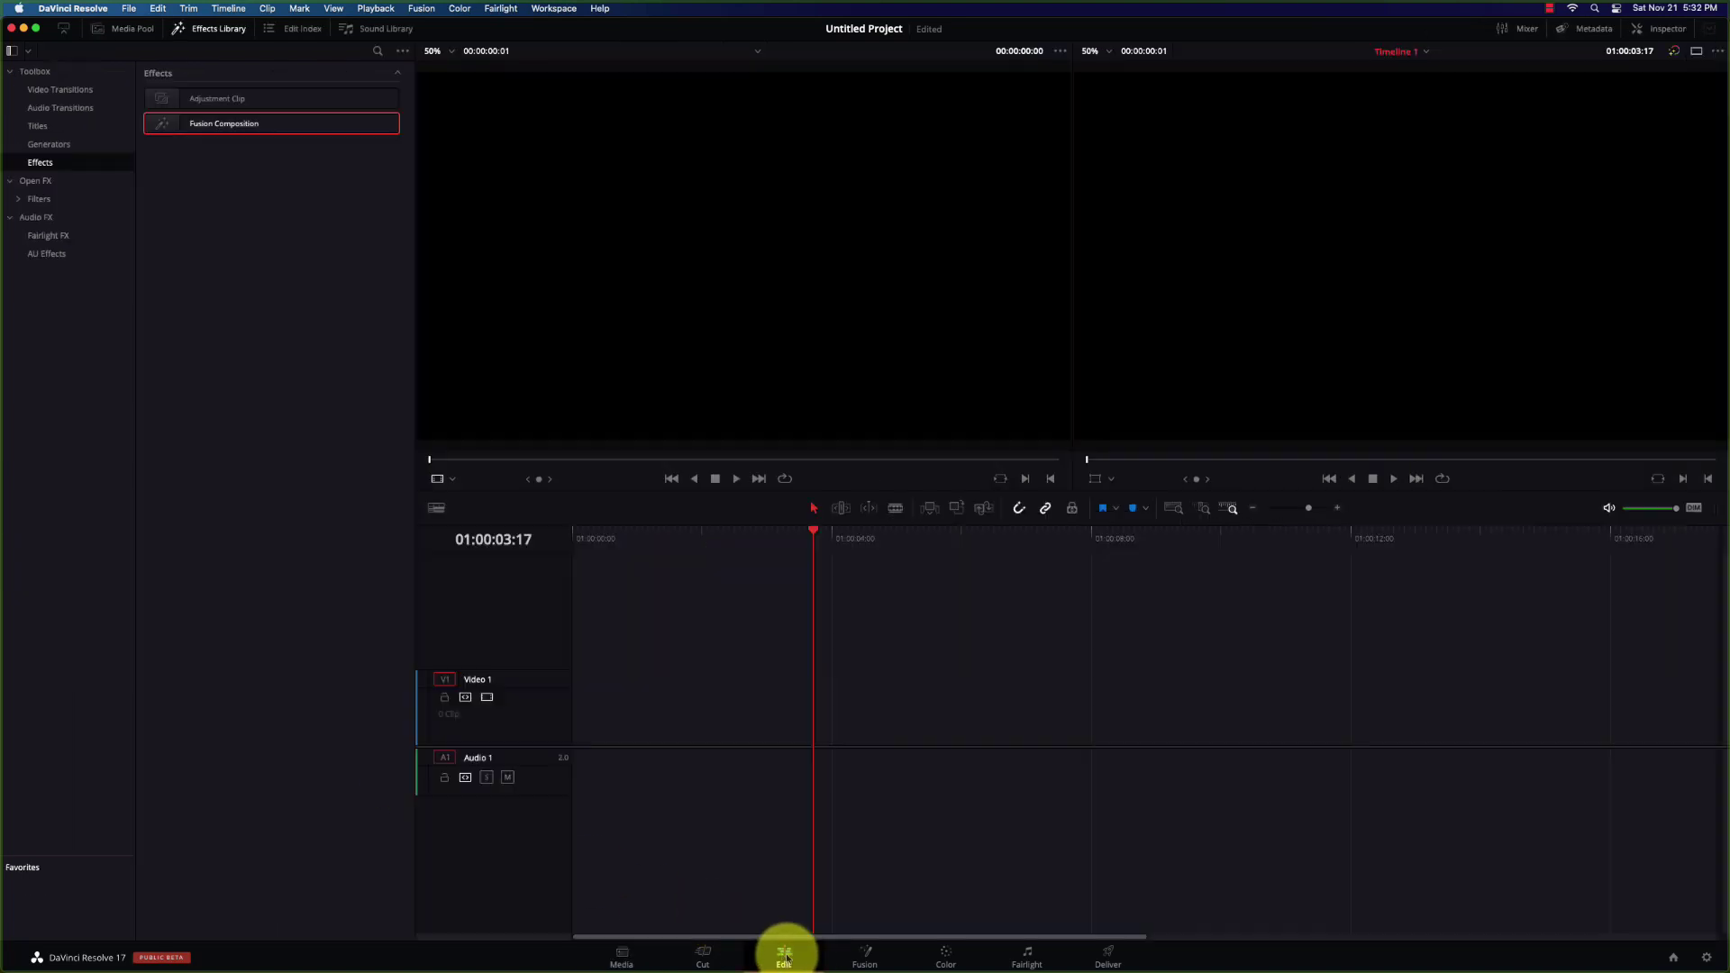
click(202, 31)
click(128, 33)
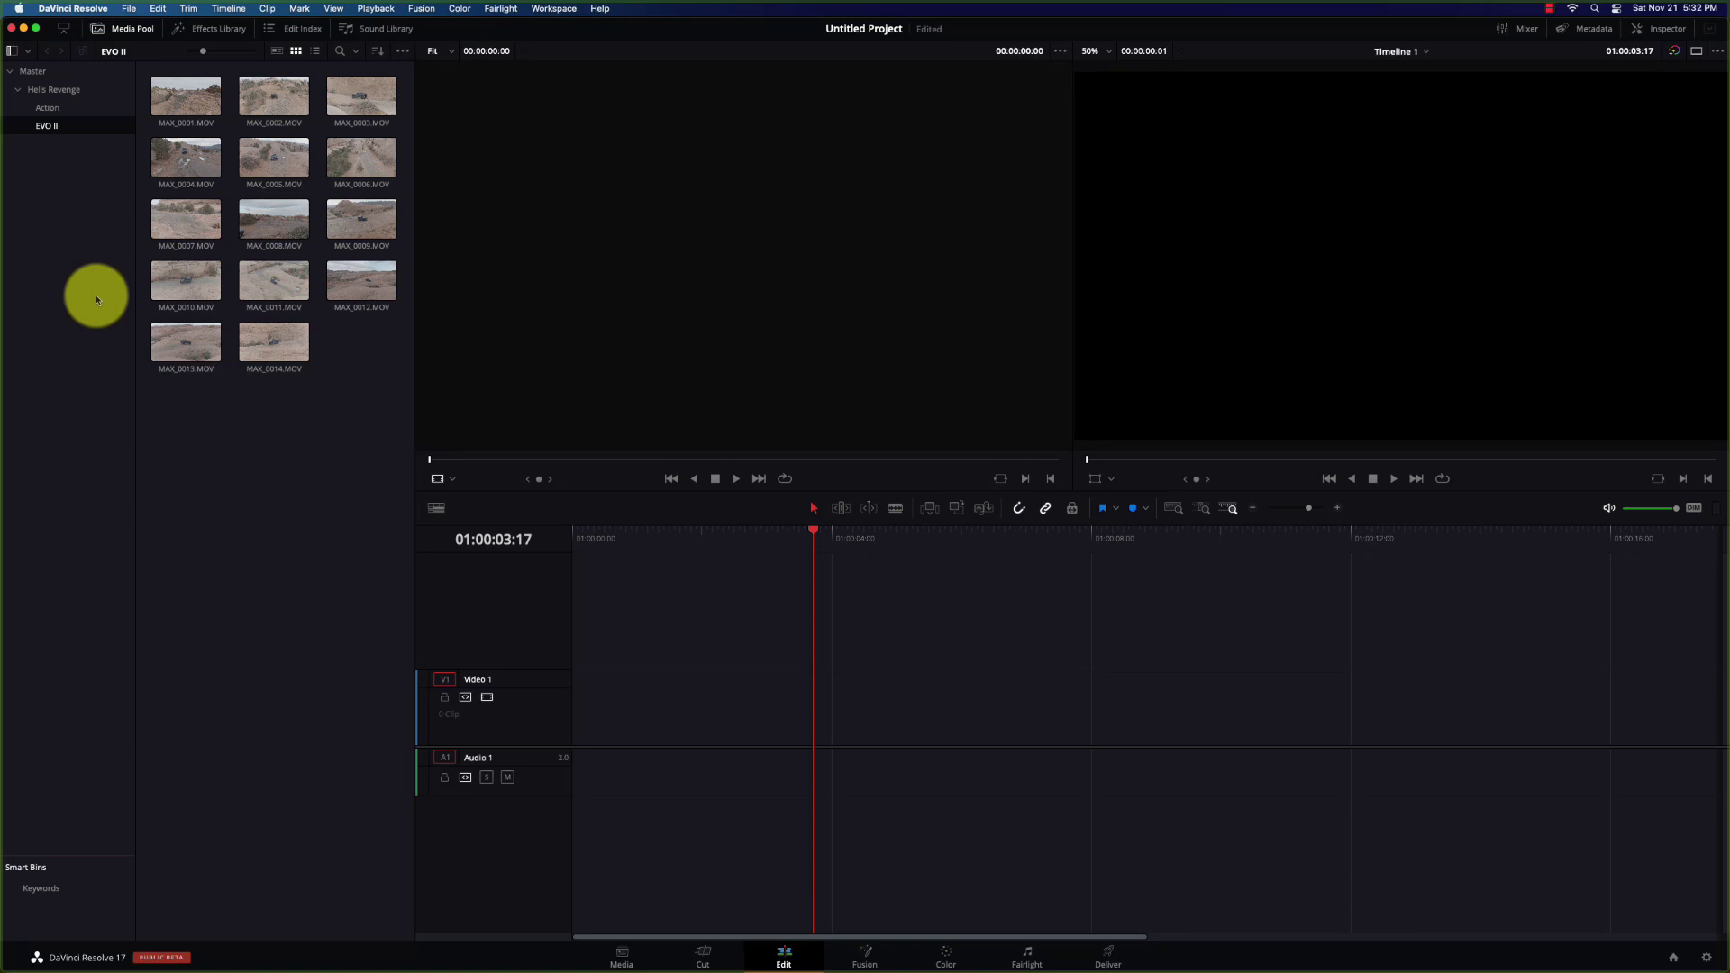
click(342, 109)
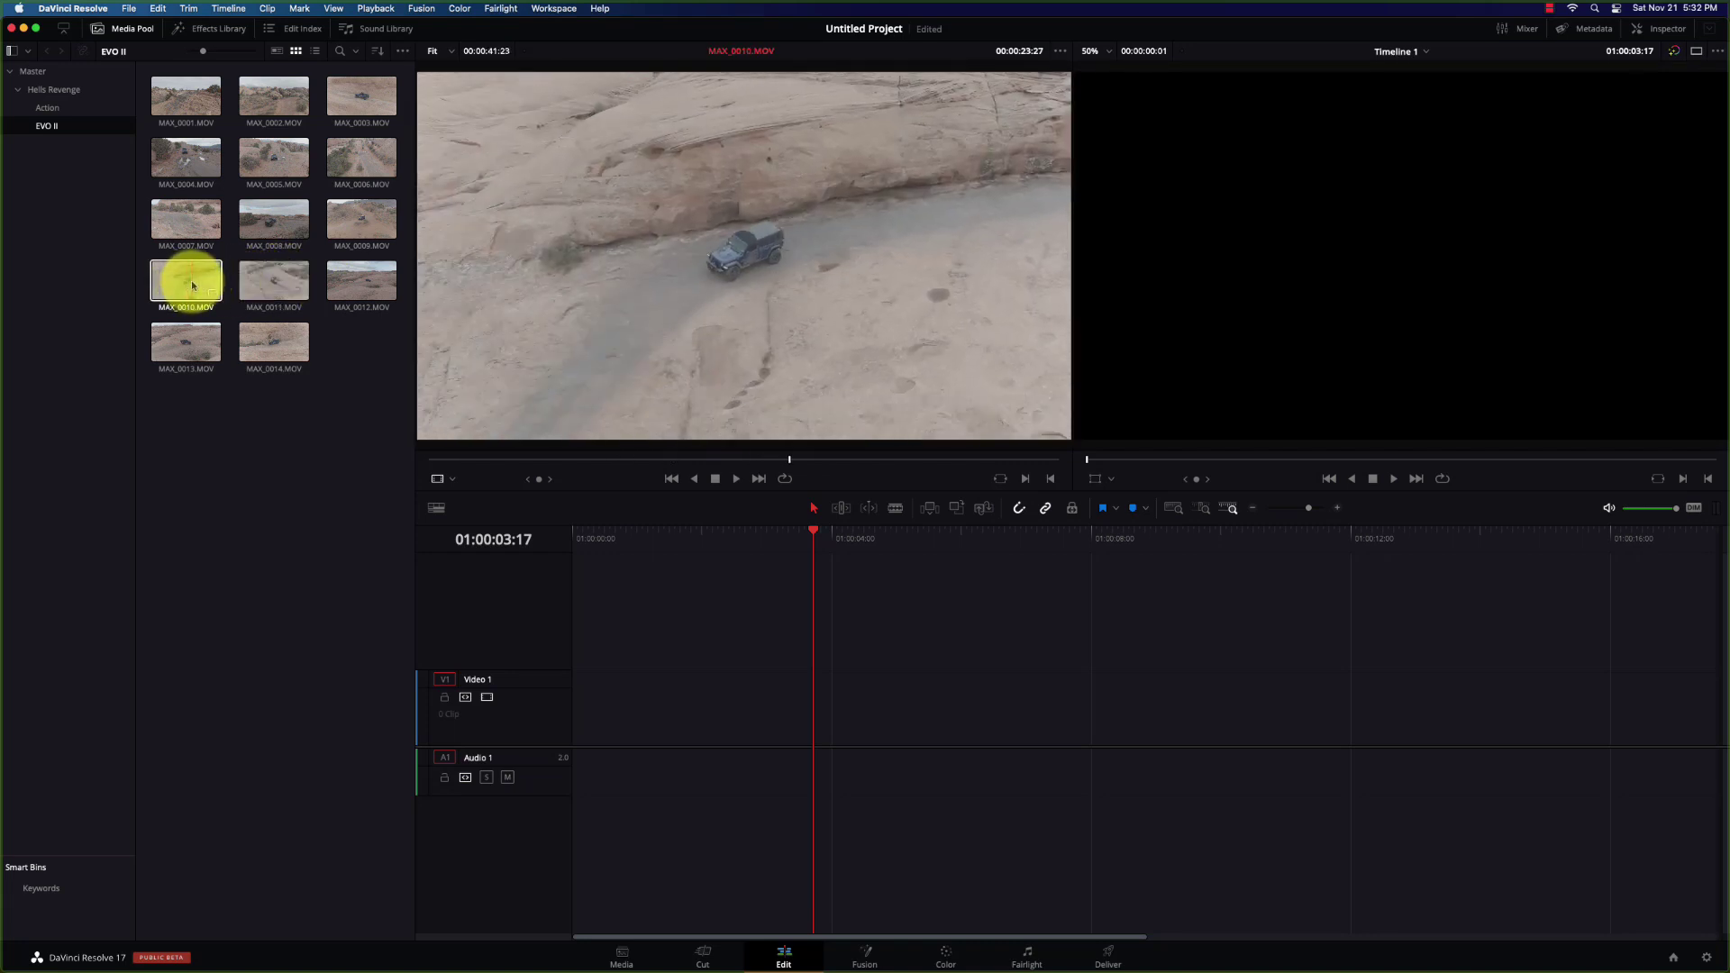
Place MAX_0010.MOV on Video 1, view its metadata, play the timeline, and open it in Fusion
drag(178, 285, 591, 722)
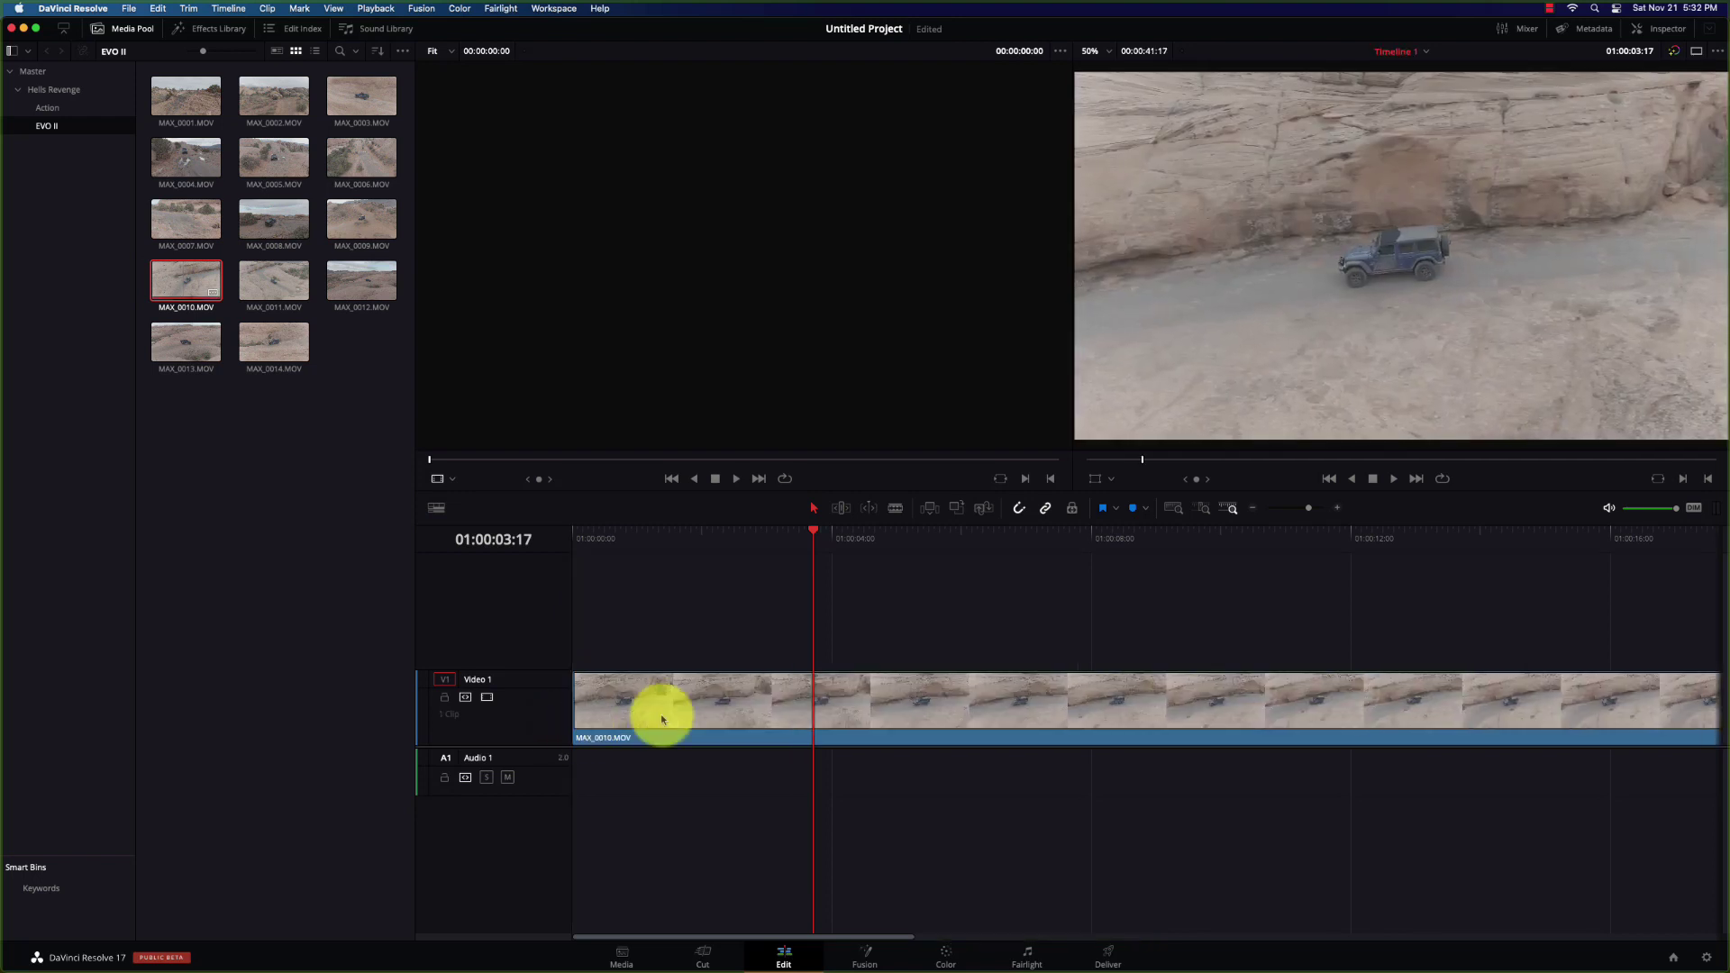
click(1595, 30)
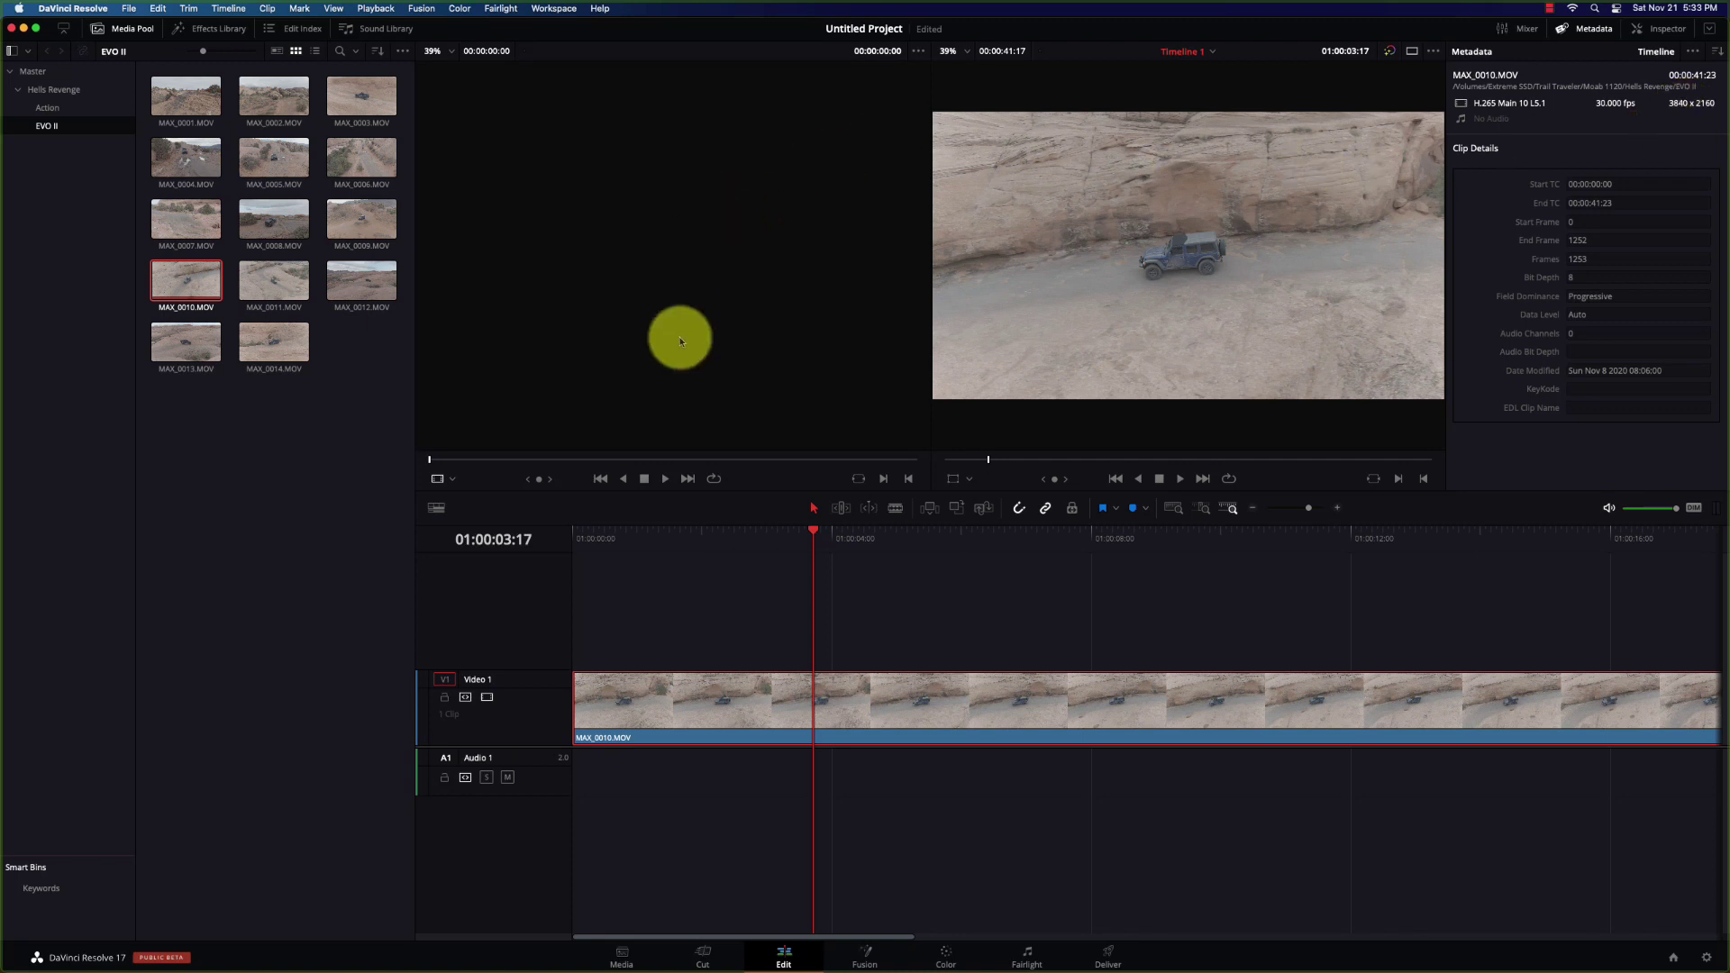
click(578, 541)
key(space)
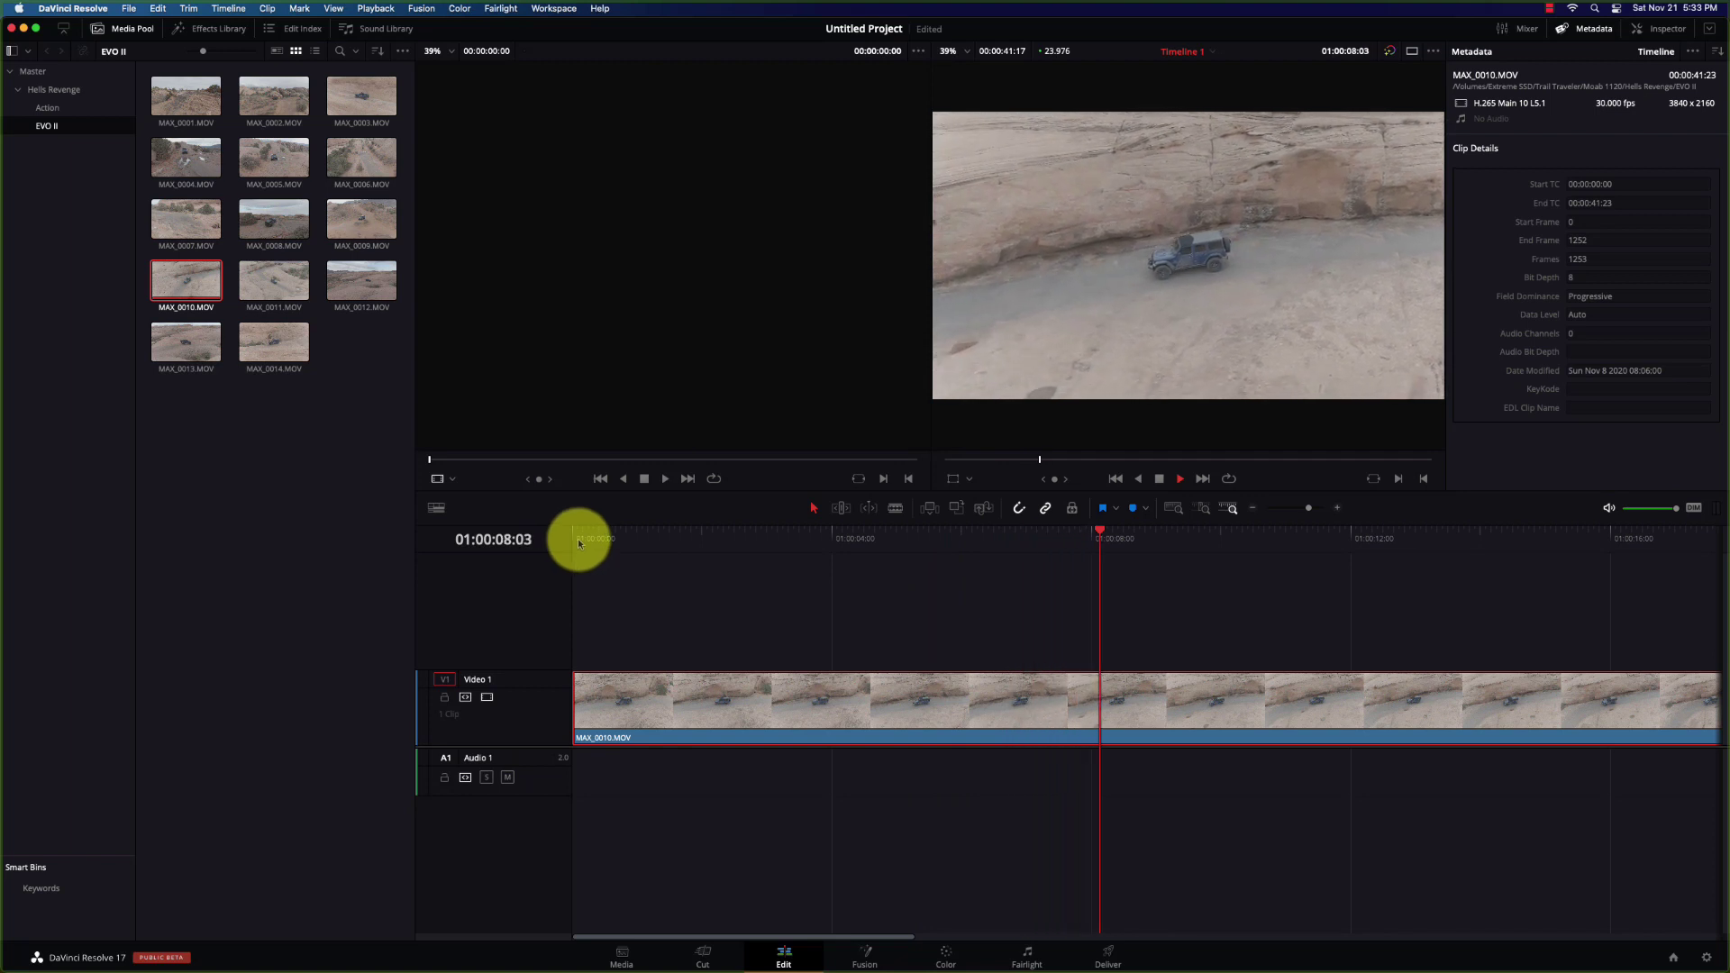
key(space)
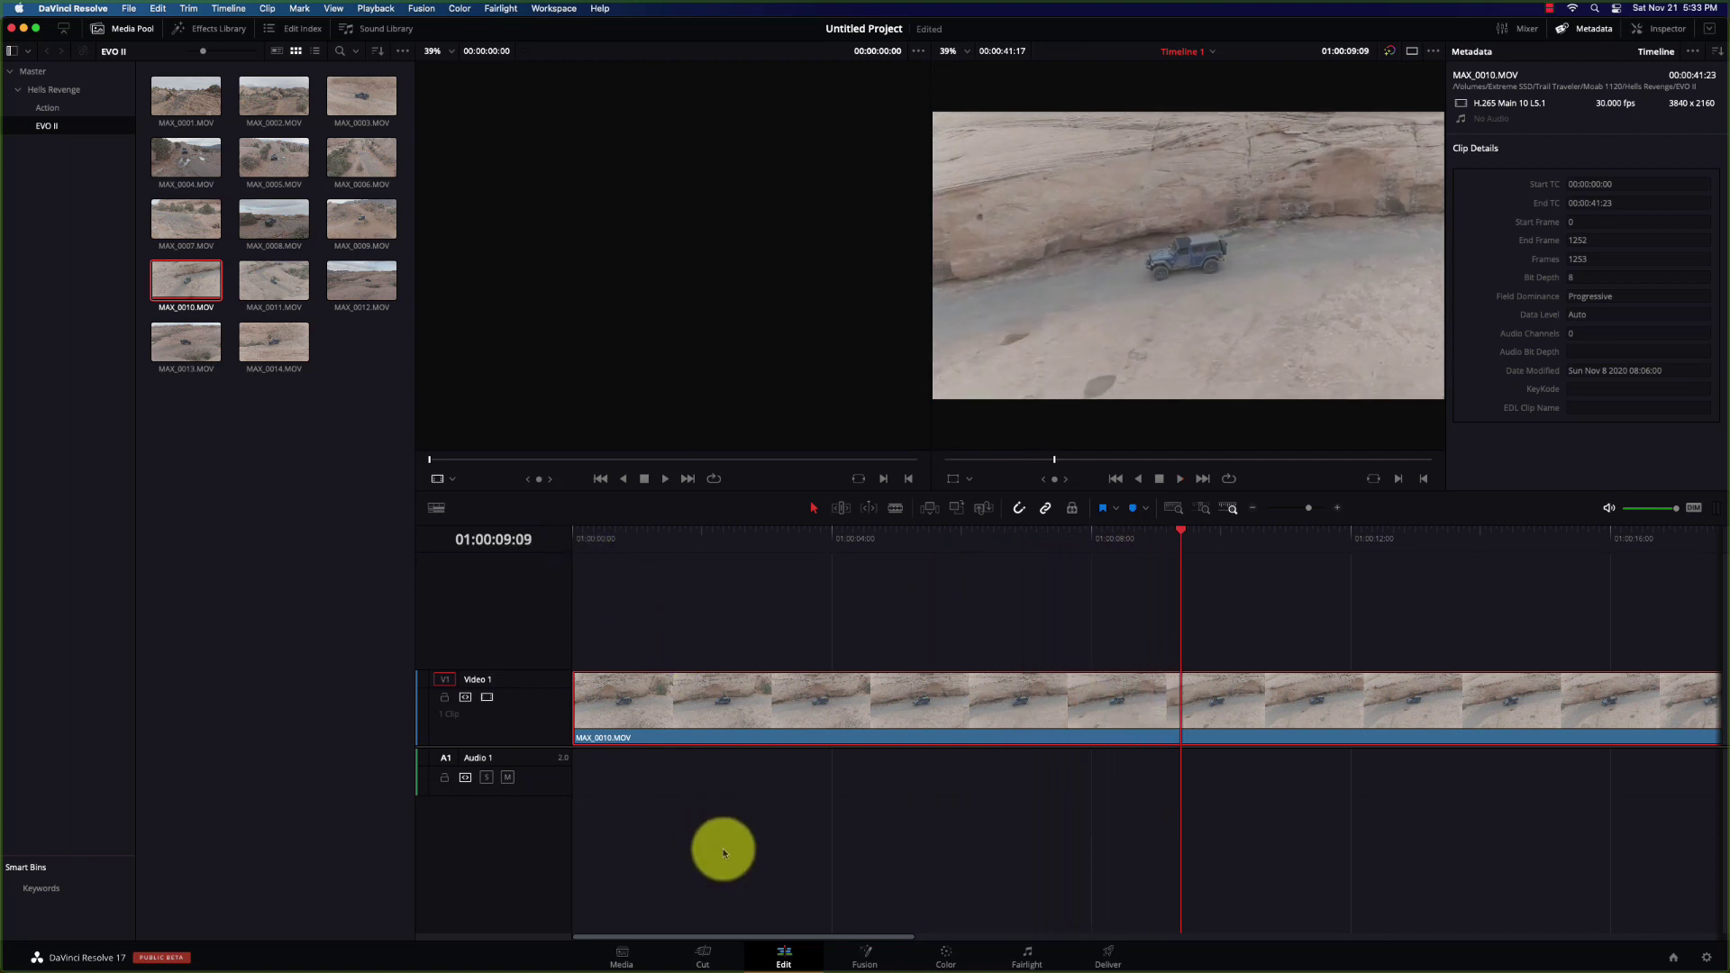
click(864, 957)
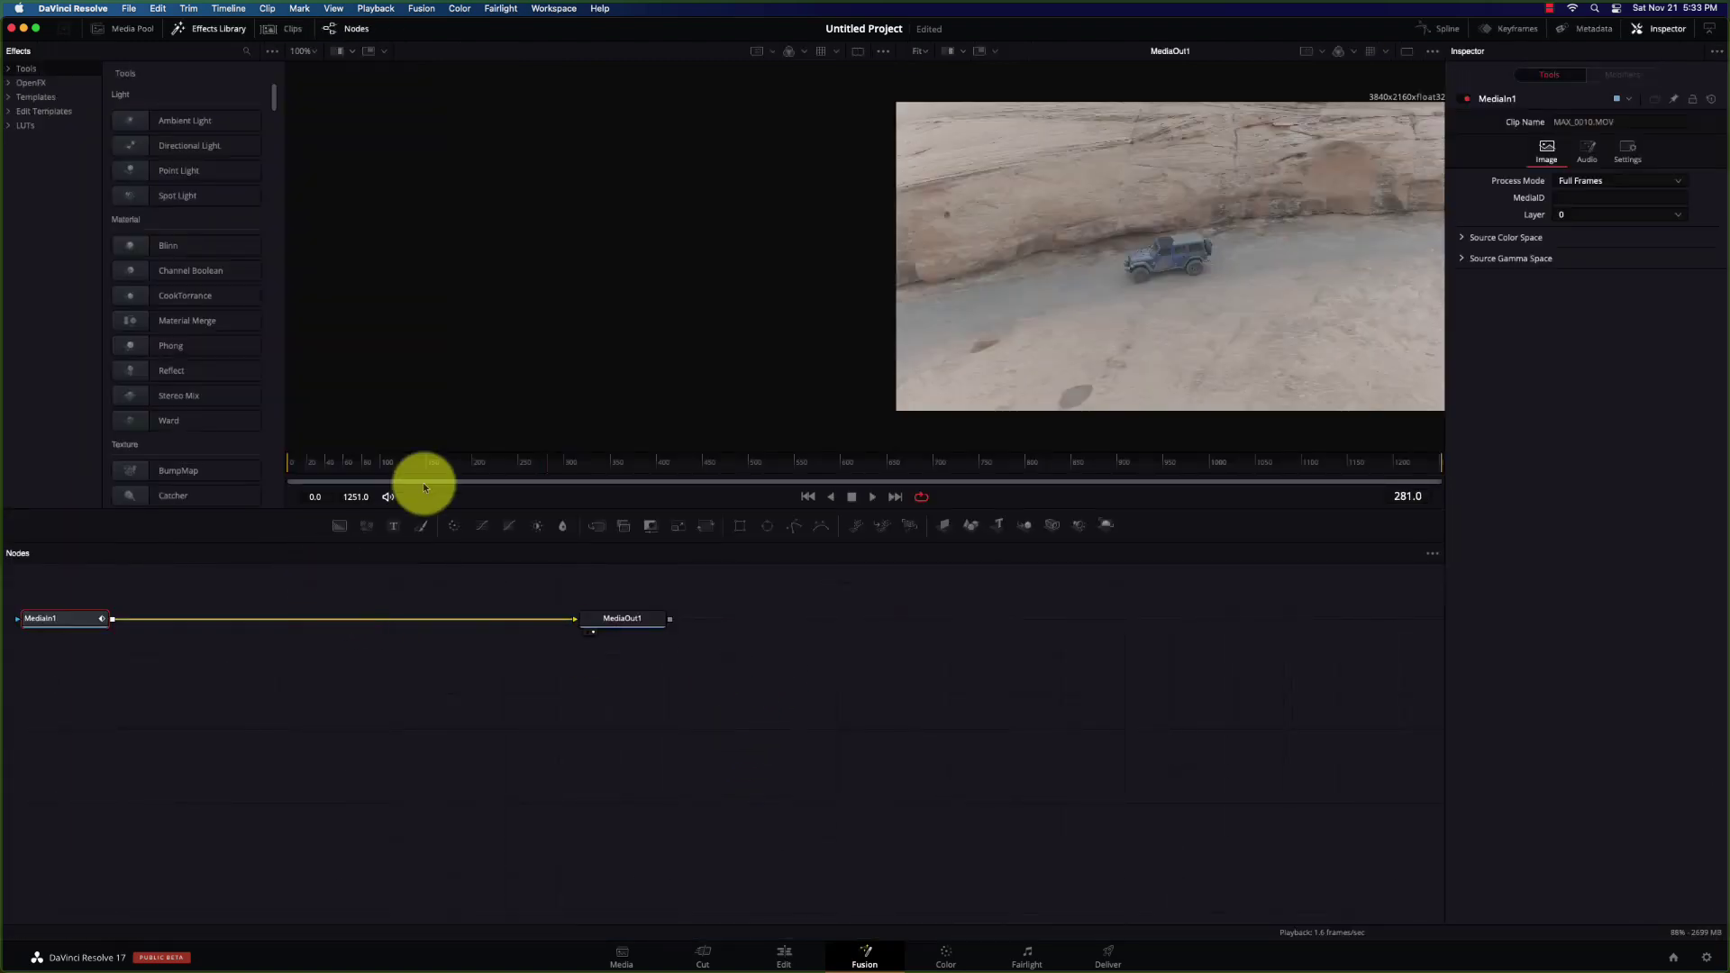
Insert a Tracker node between MediaIn1 and MediaOut1 using the 'trac' tool search
drag(326, 463, 284, 461)
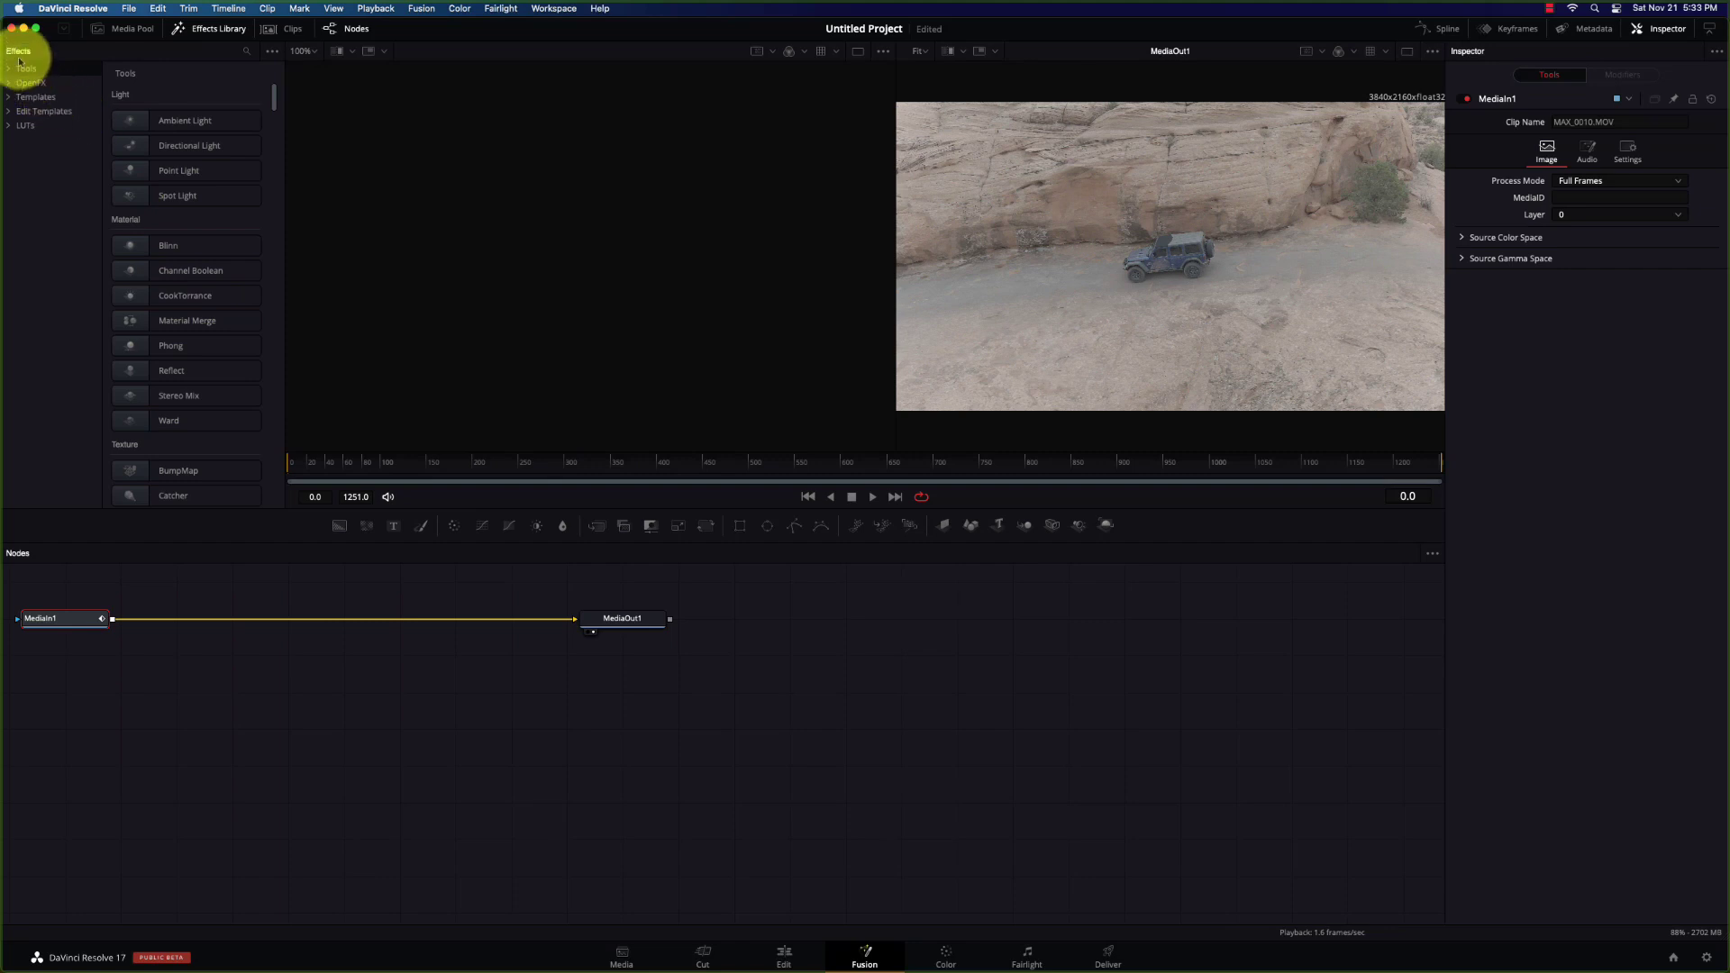
click(200, 34)
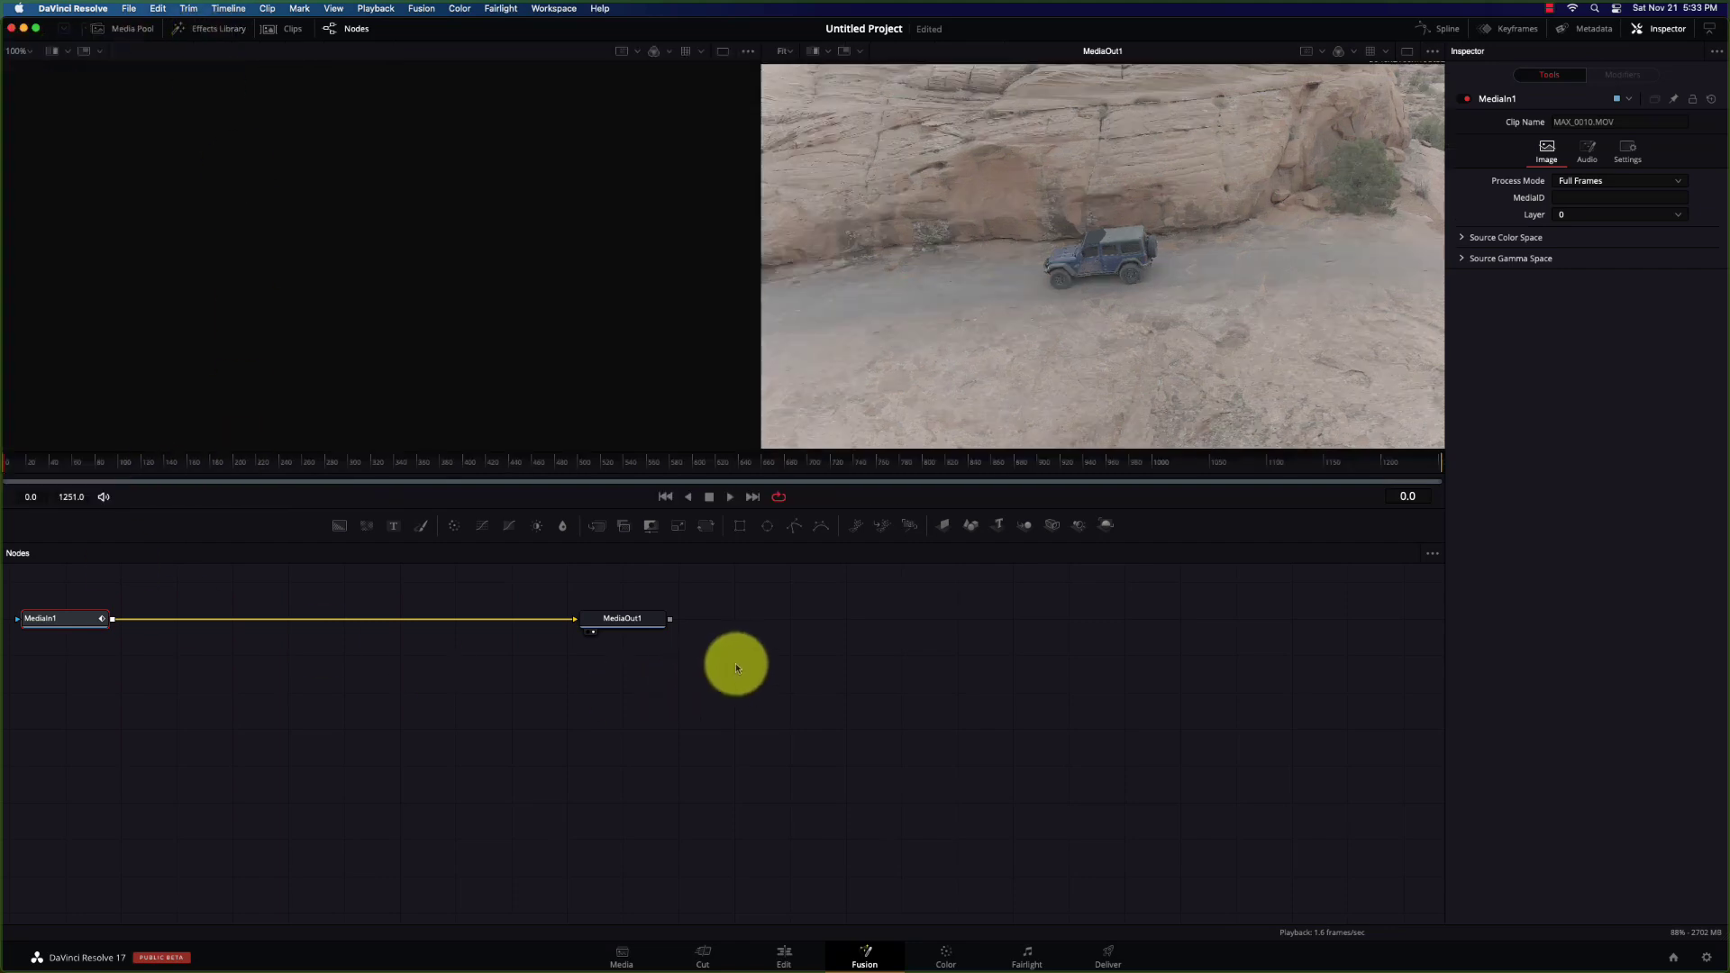
drag(736, 667, 618, 779)
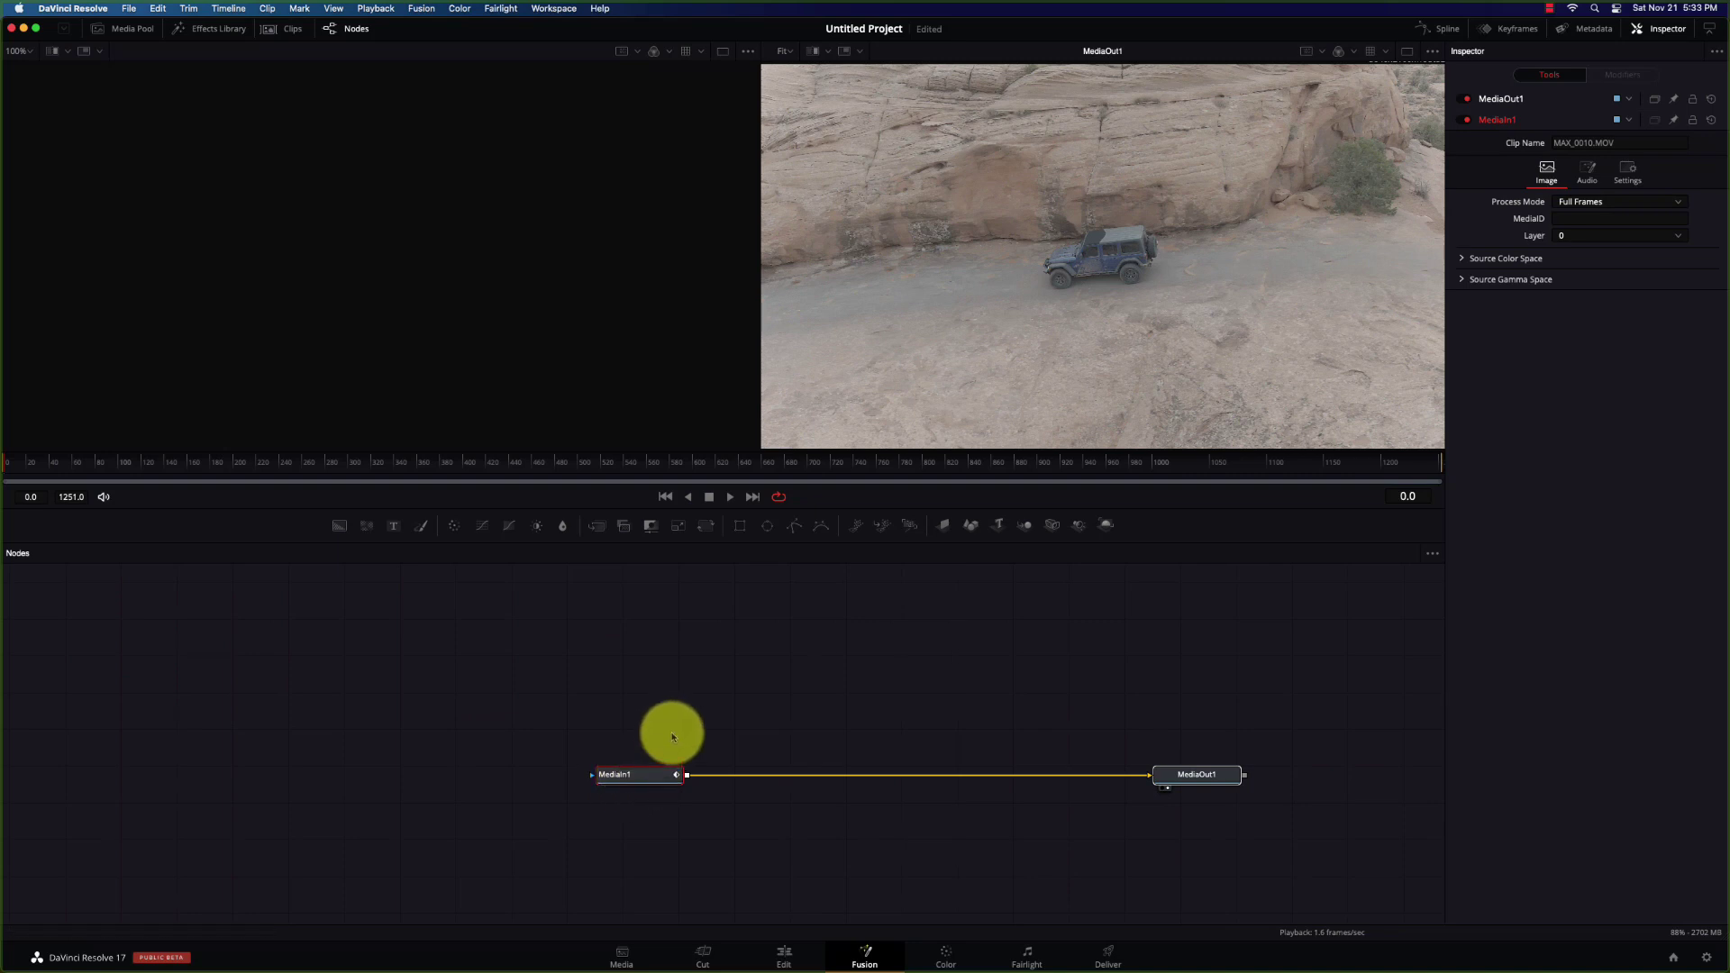
key(shift+space)
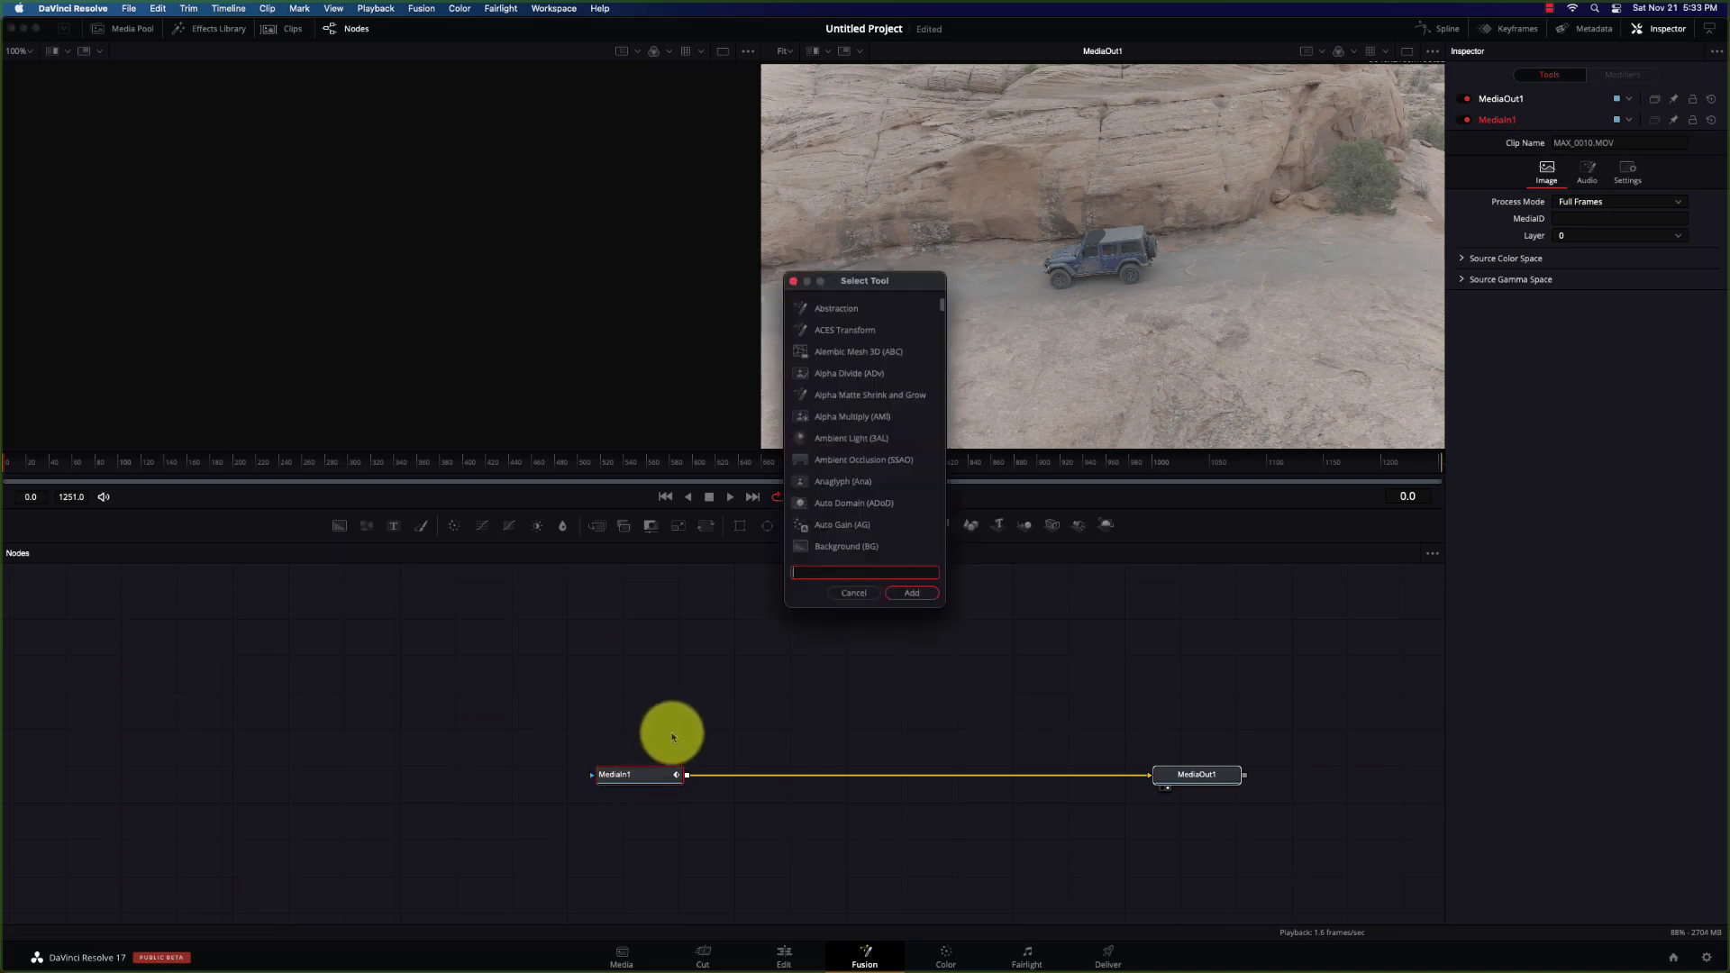
text(ytt)
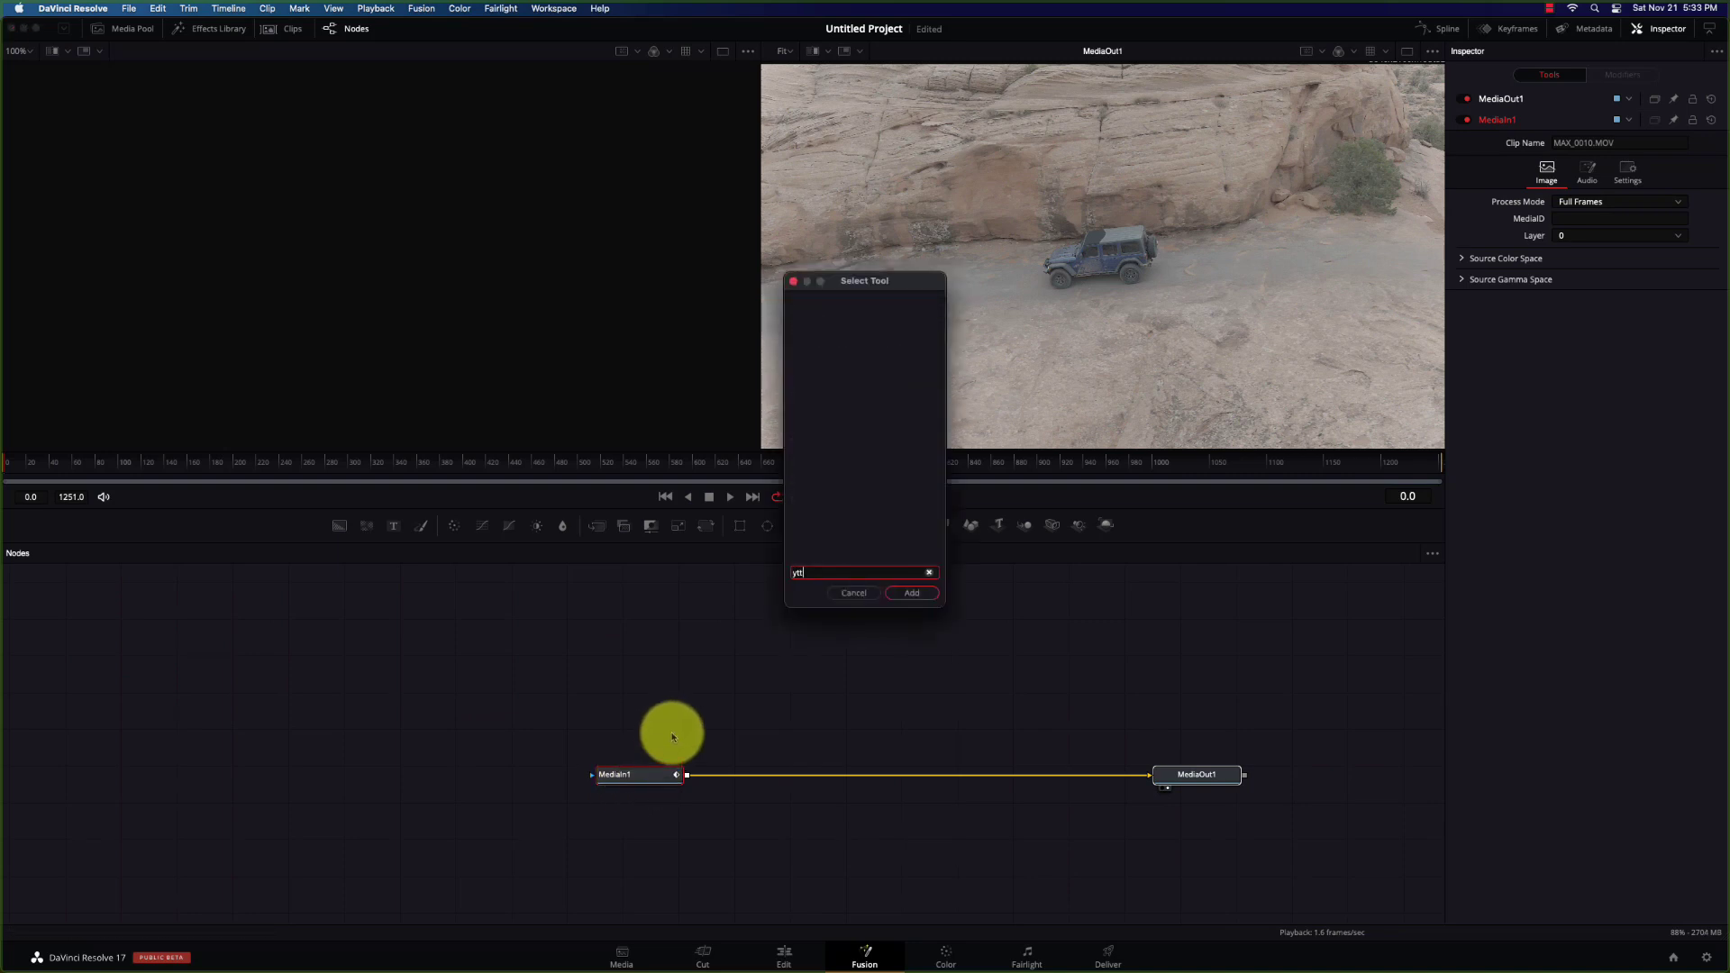
key(BackSpace)
key(BackSpace)
key(BackSpace)
text(trac)
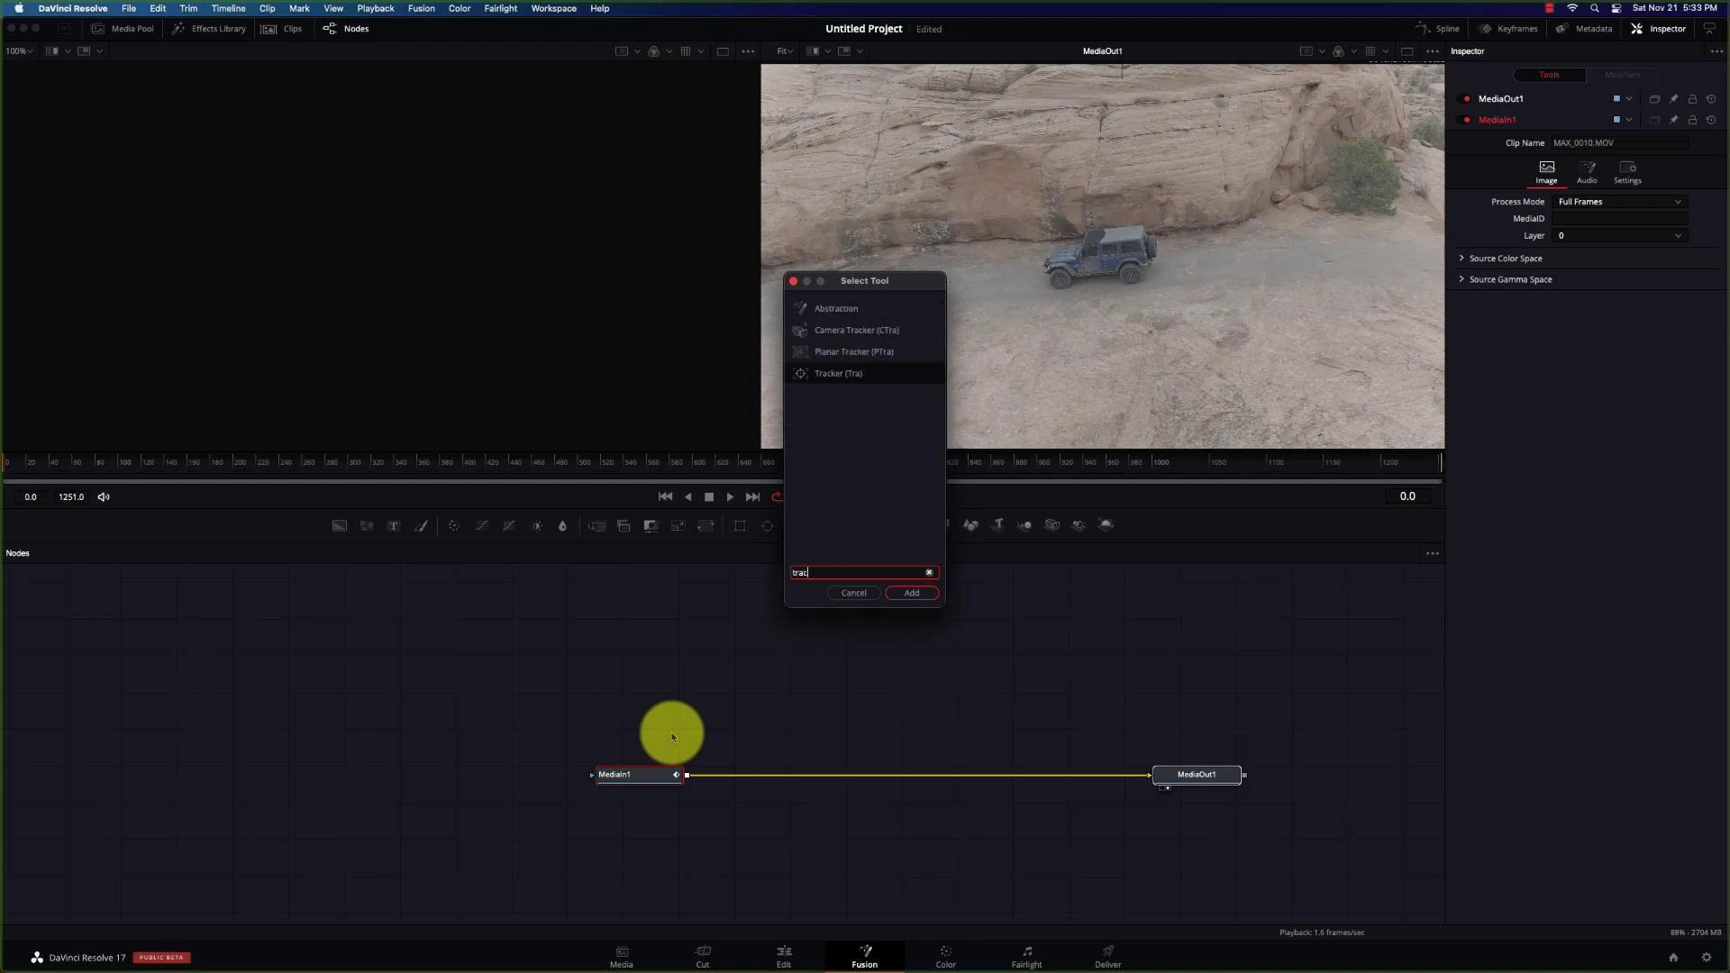
key(Return)
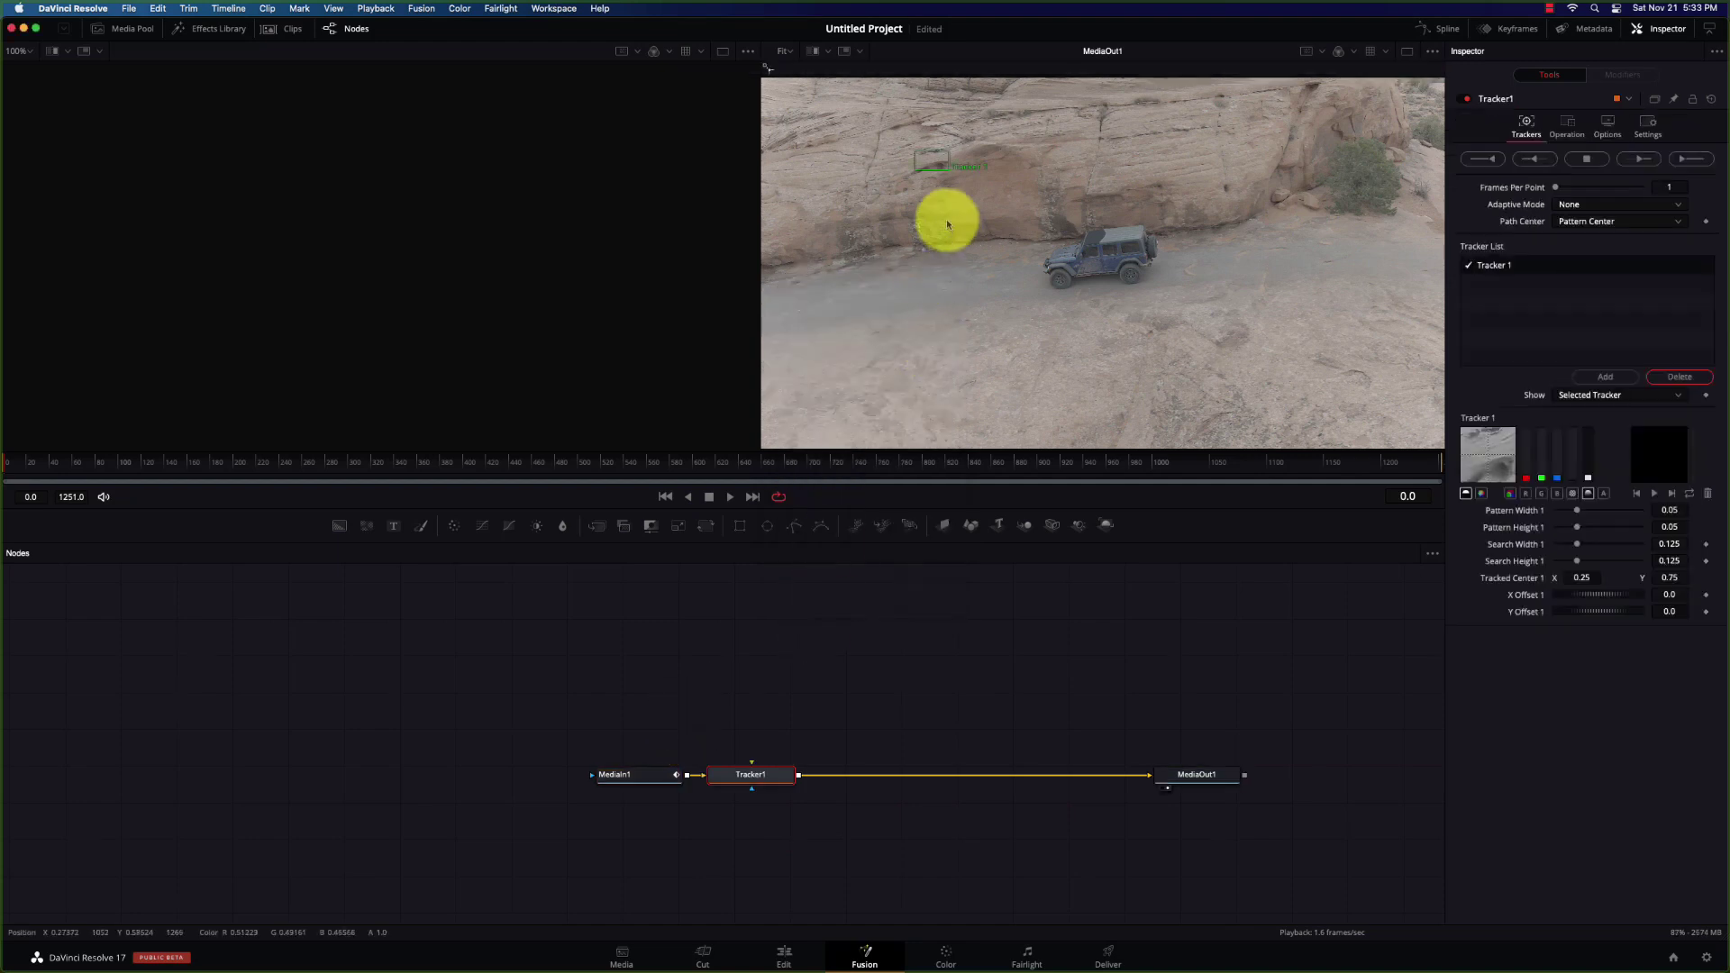
Place two tracking points, one on each of the jeep's left and right wheels
drag(916, 154, 1086, 307)
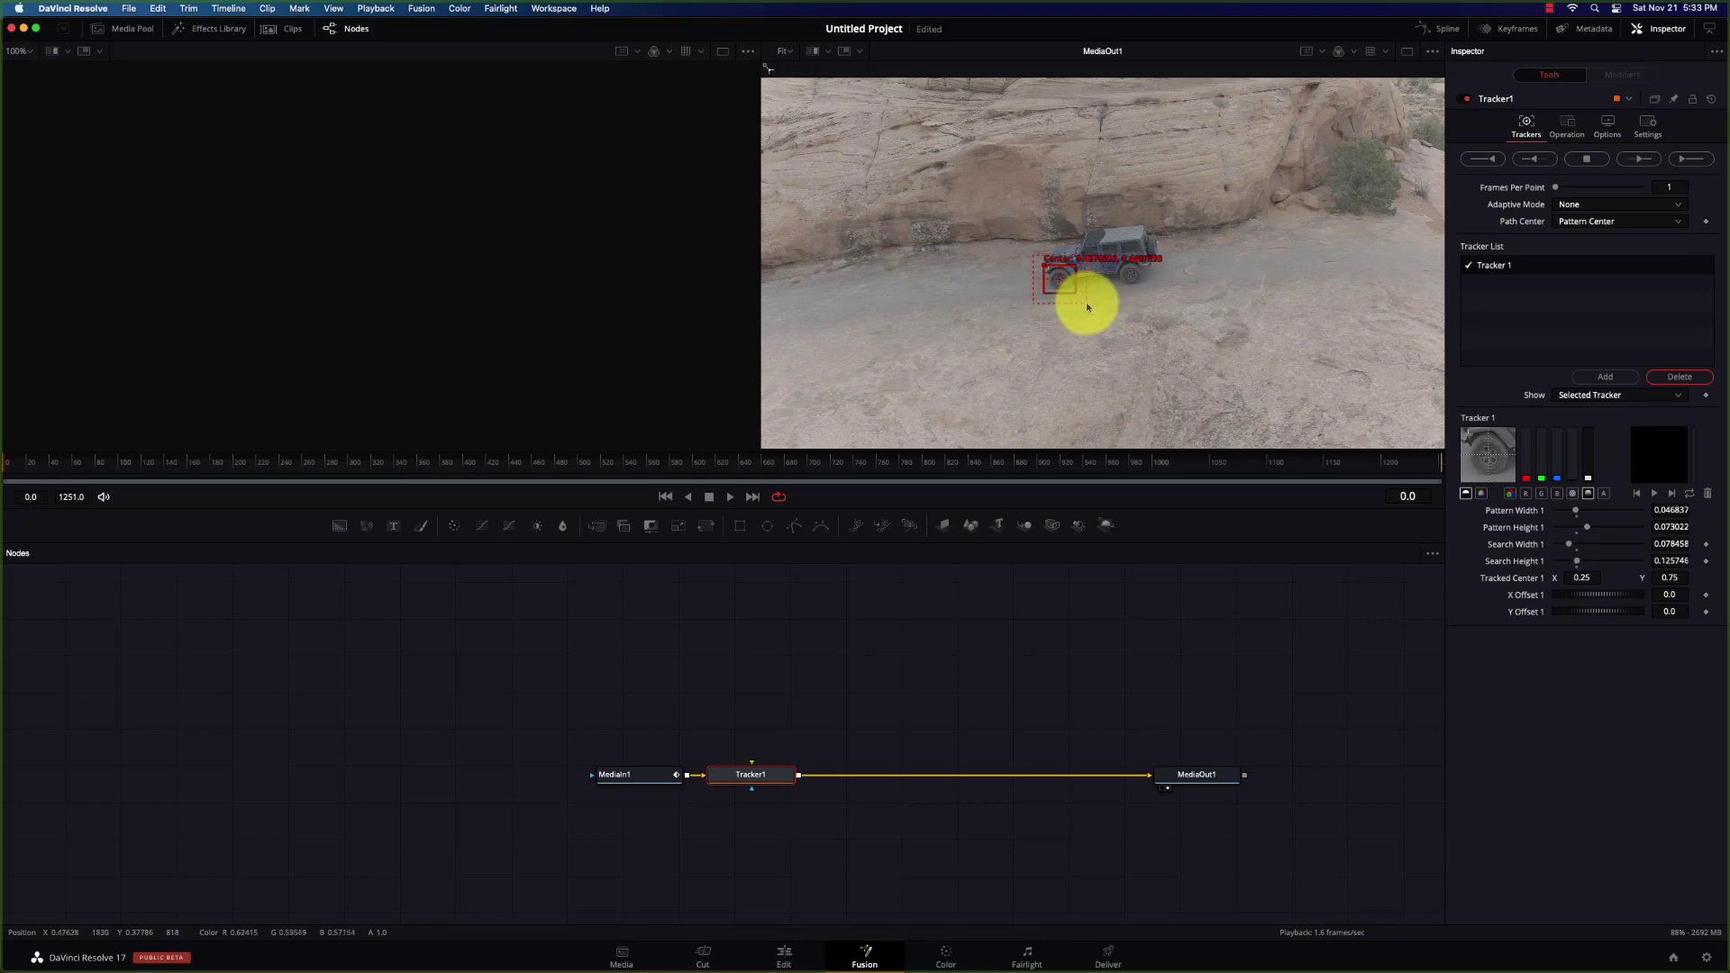
click(1603, 377)
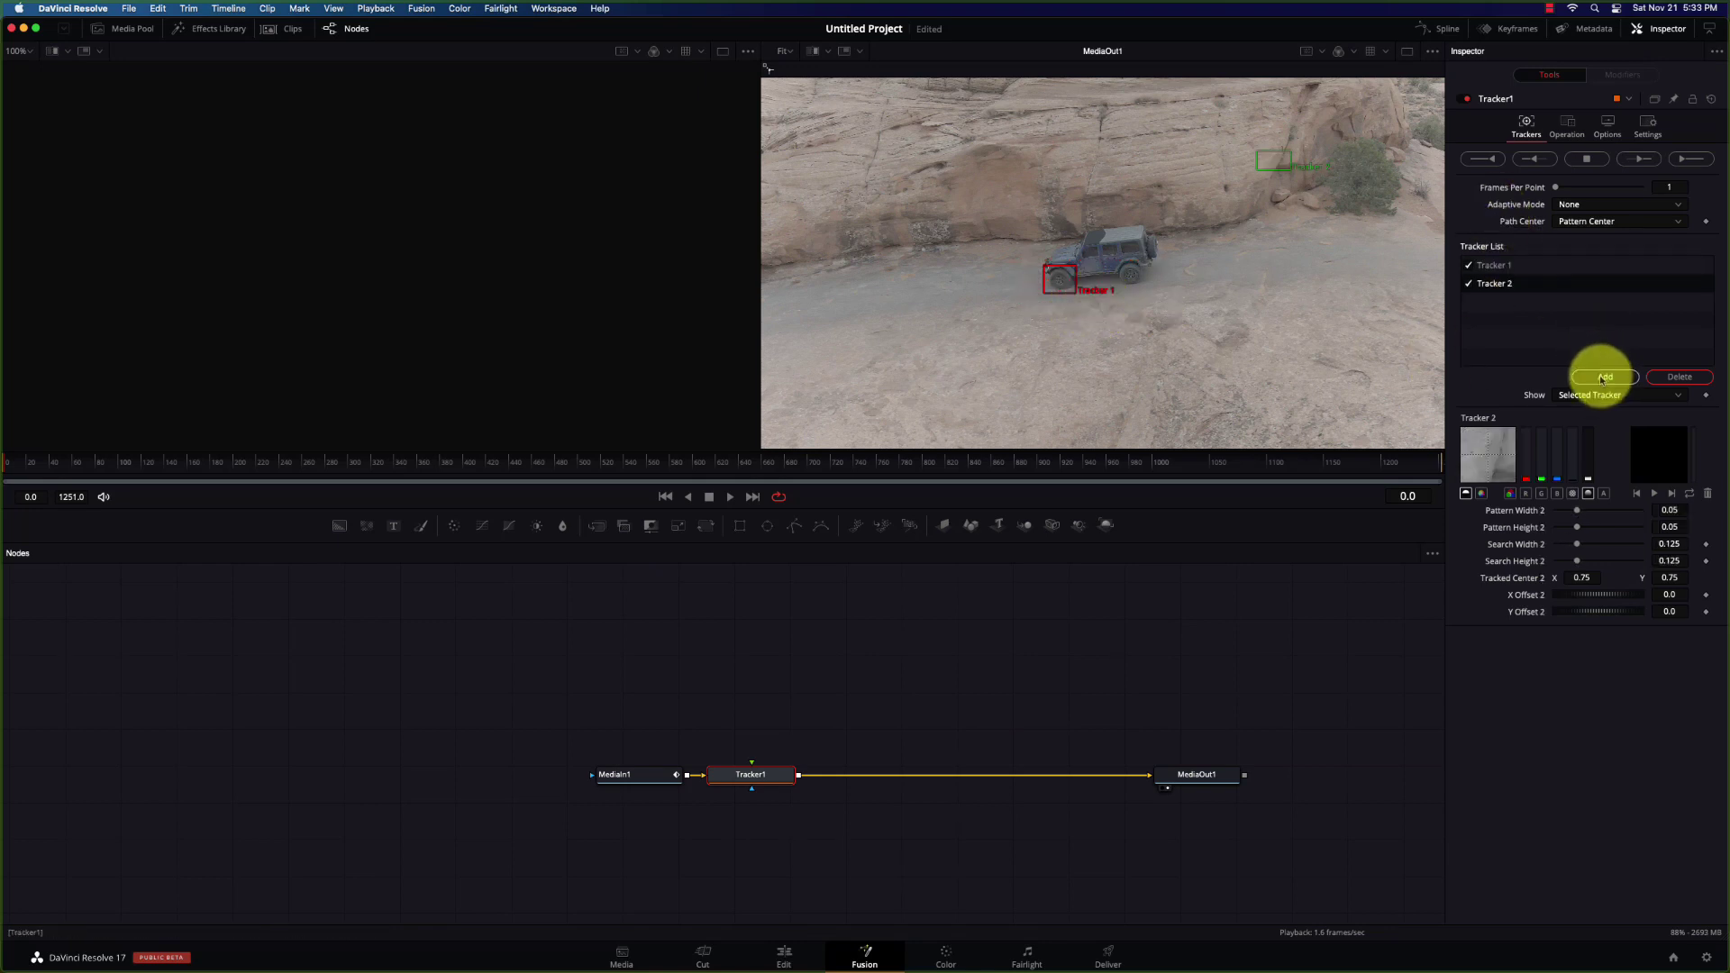
drag(1259, 154, 1159, 299)
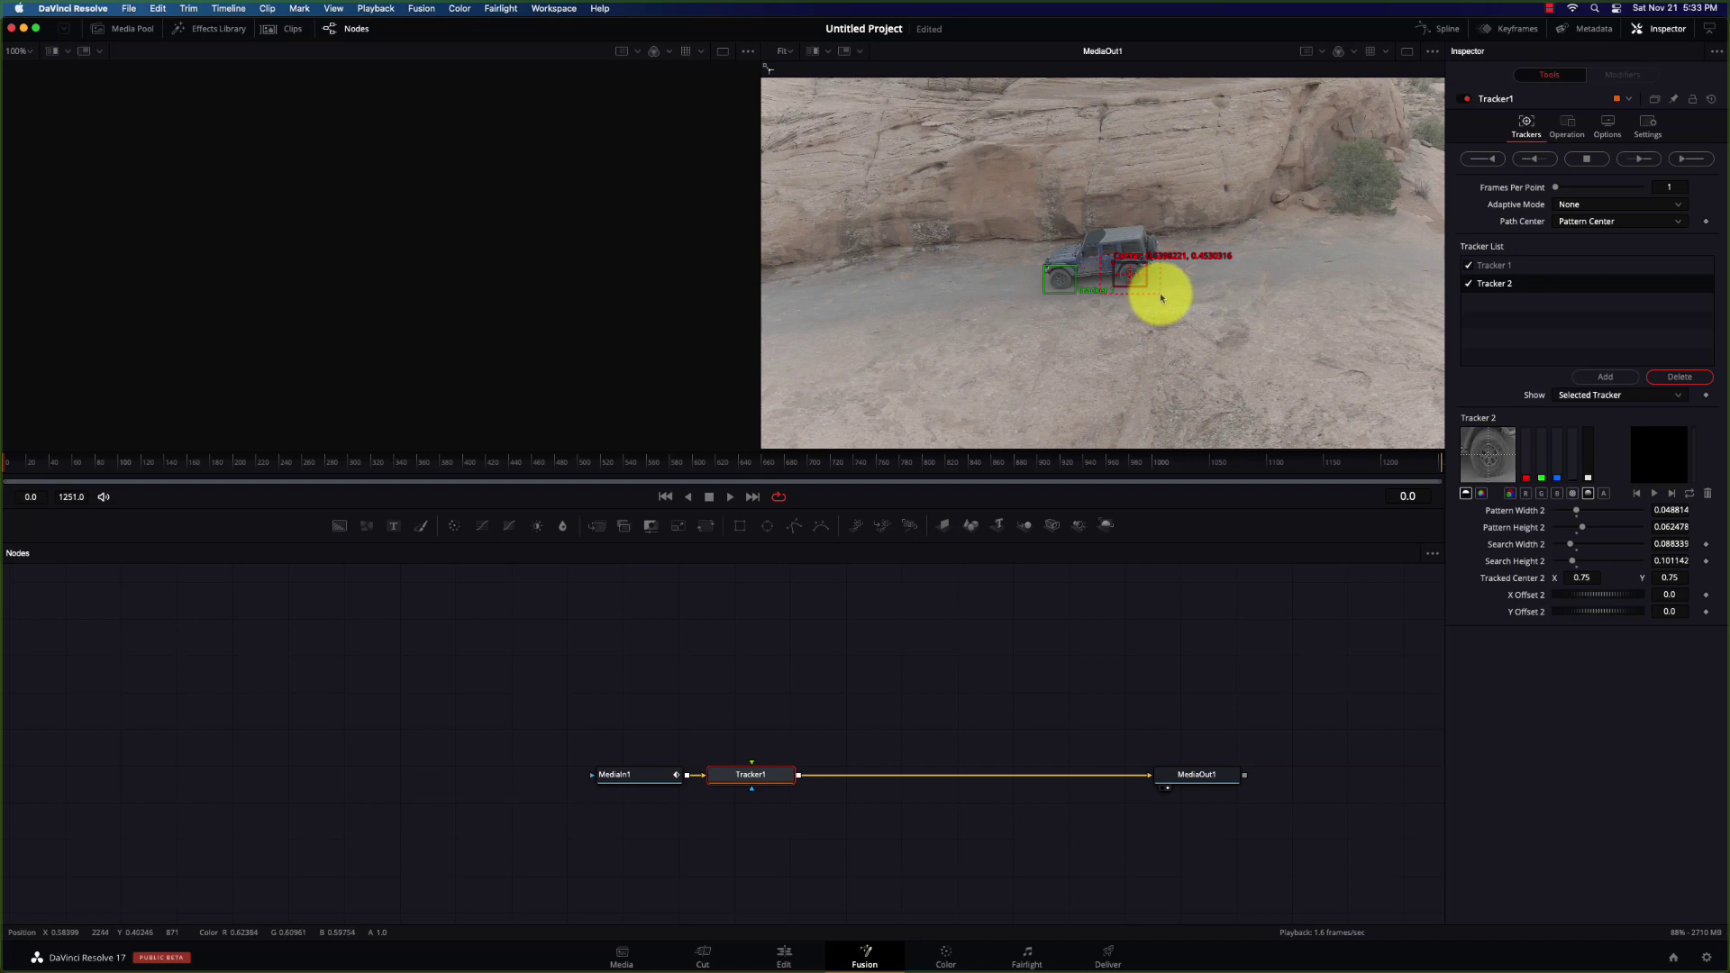
End the render range at frame 214, set Adaptive Mode to Best match, and track forward
drag(585, 455, 252, 469)
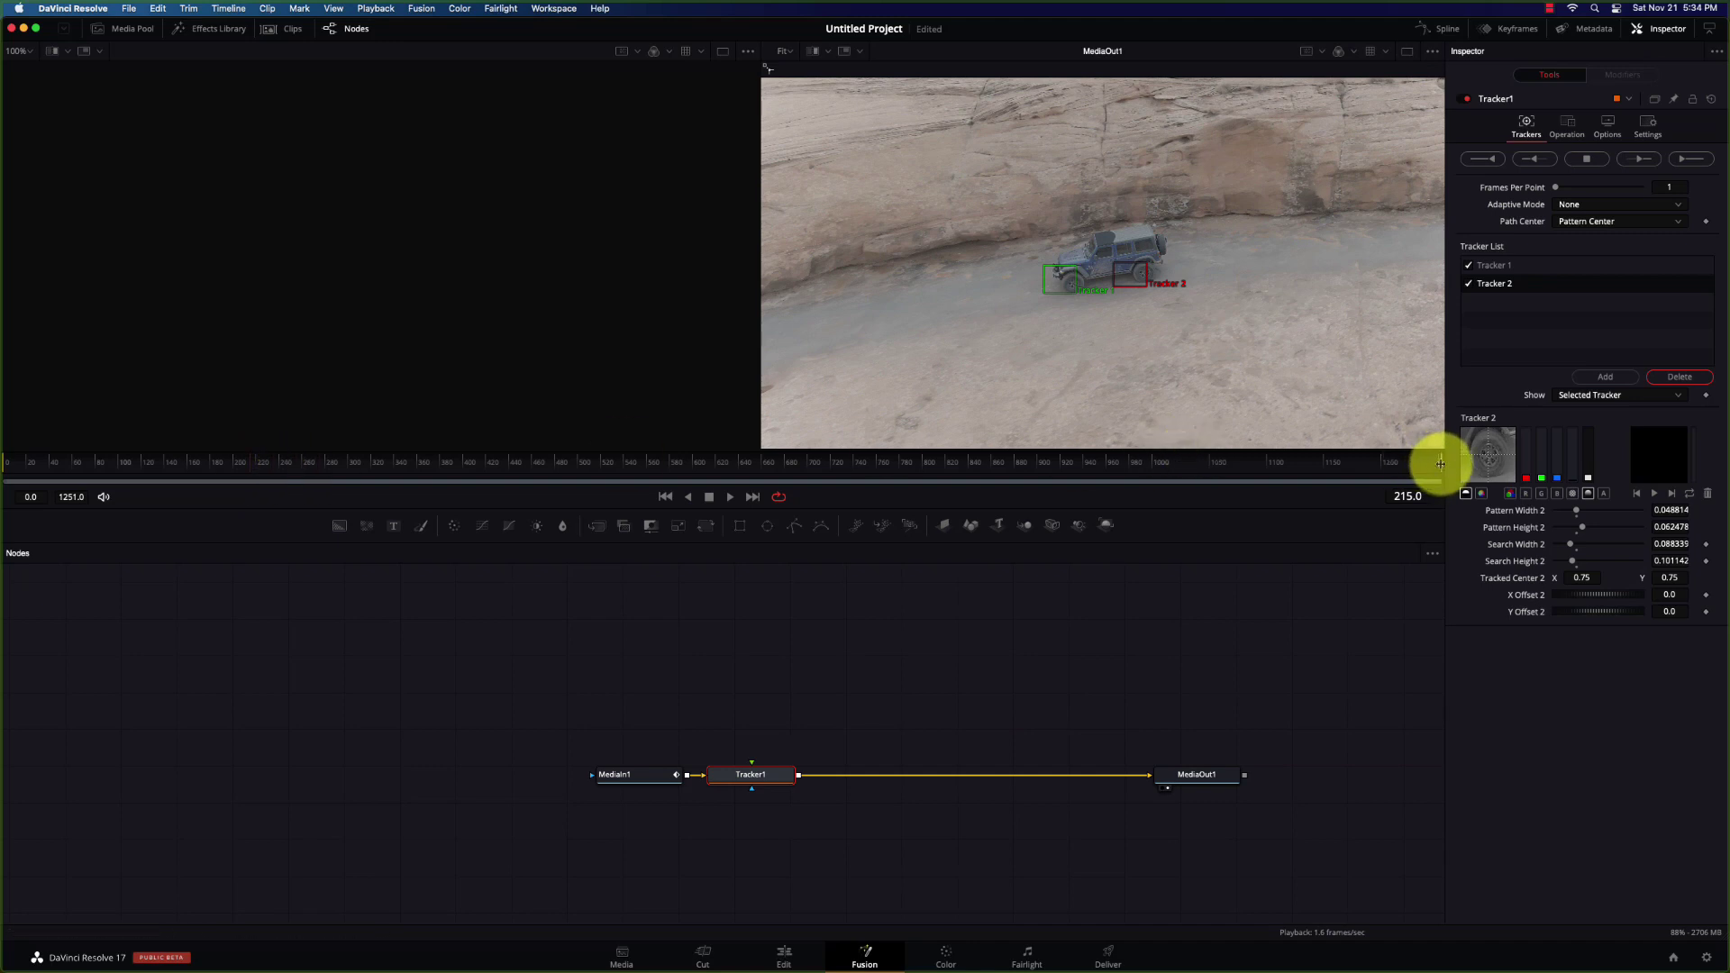
drag(1442, 466, 251, 501)
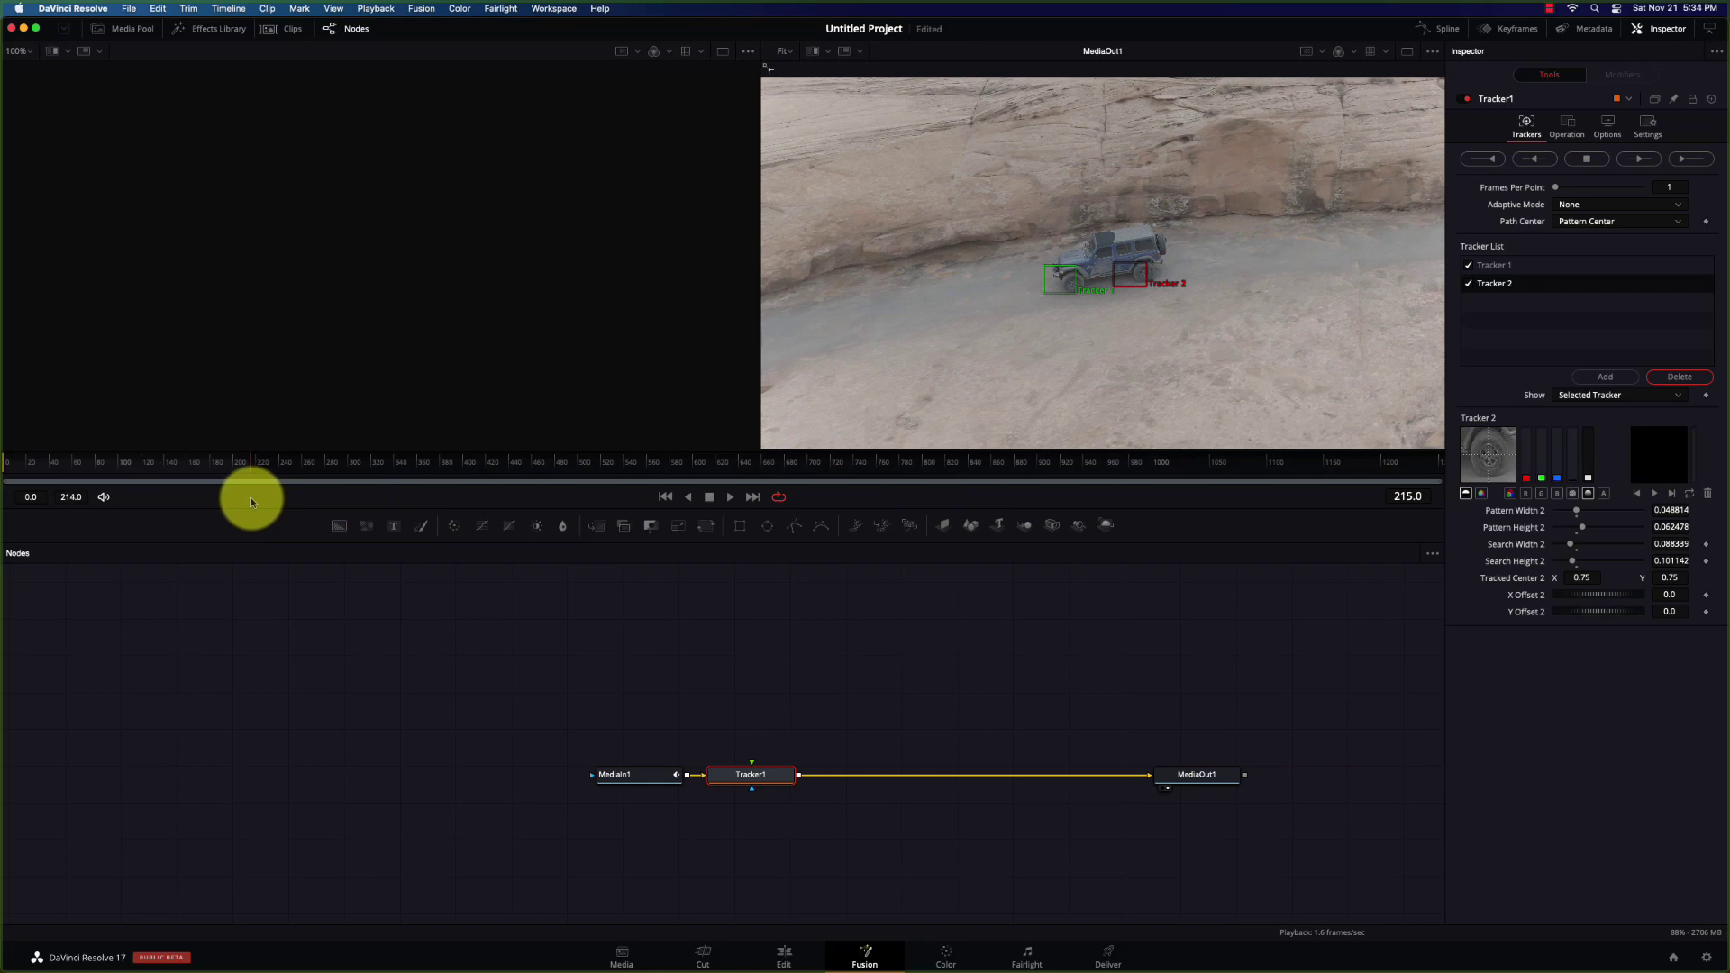
click(665, 497)
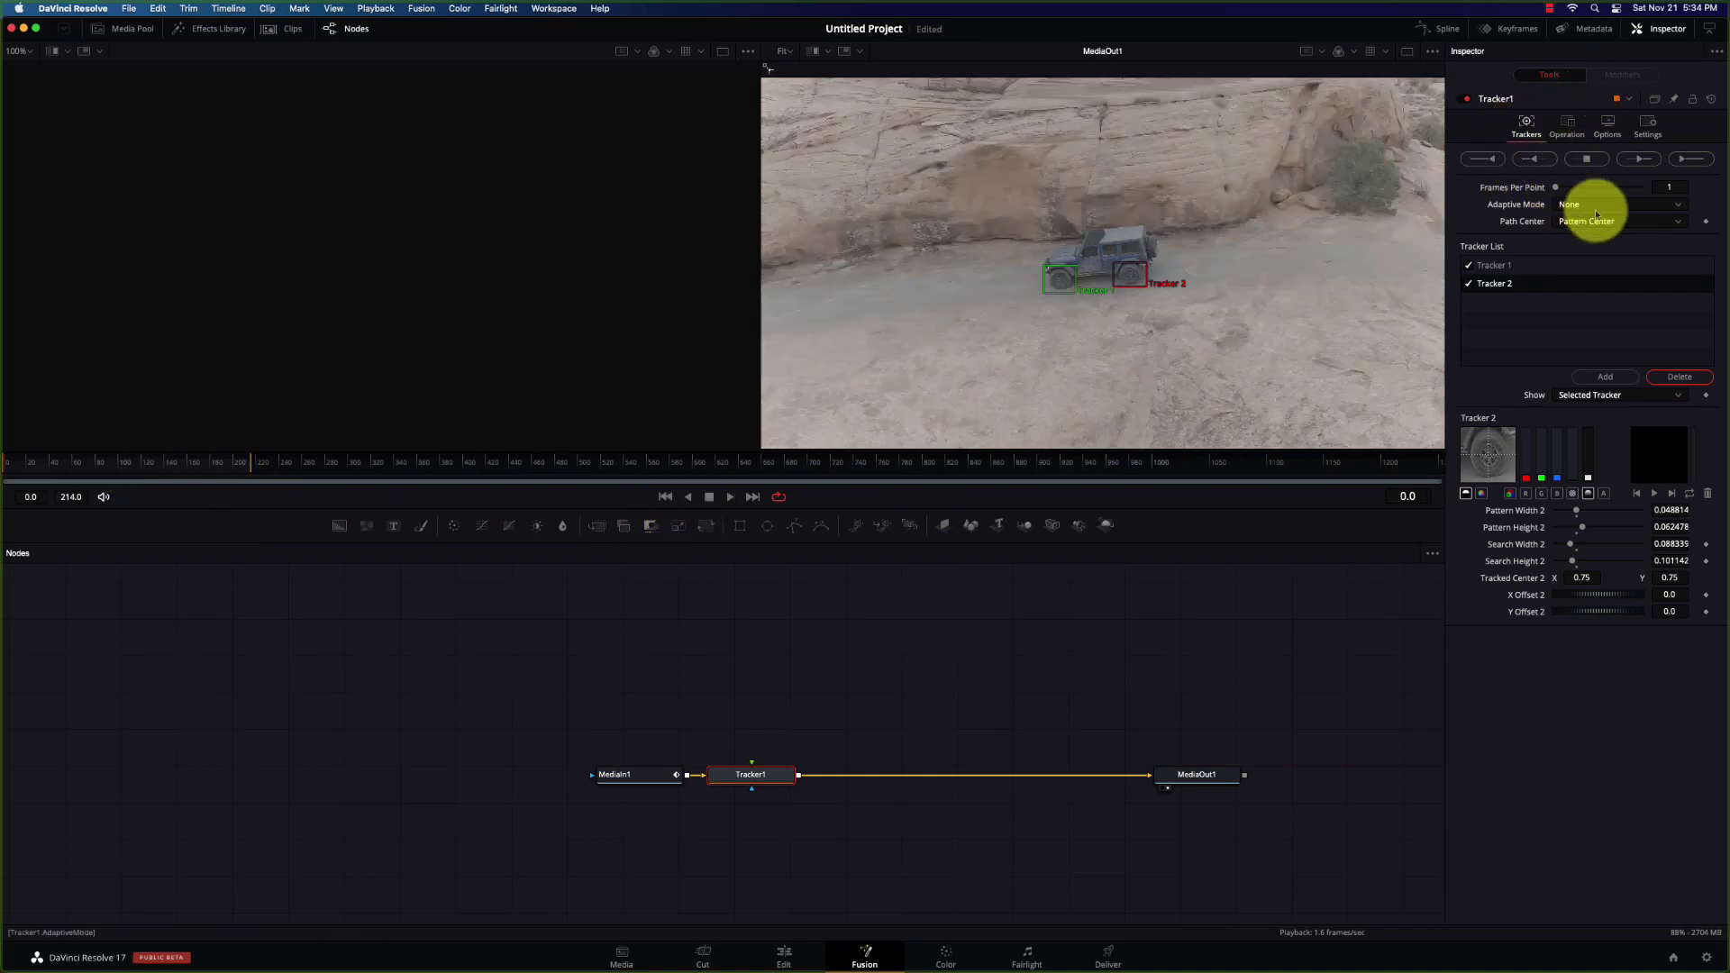
click(1592, 206)
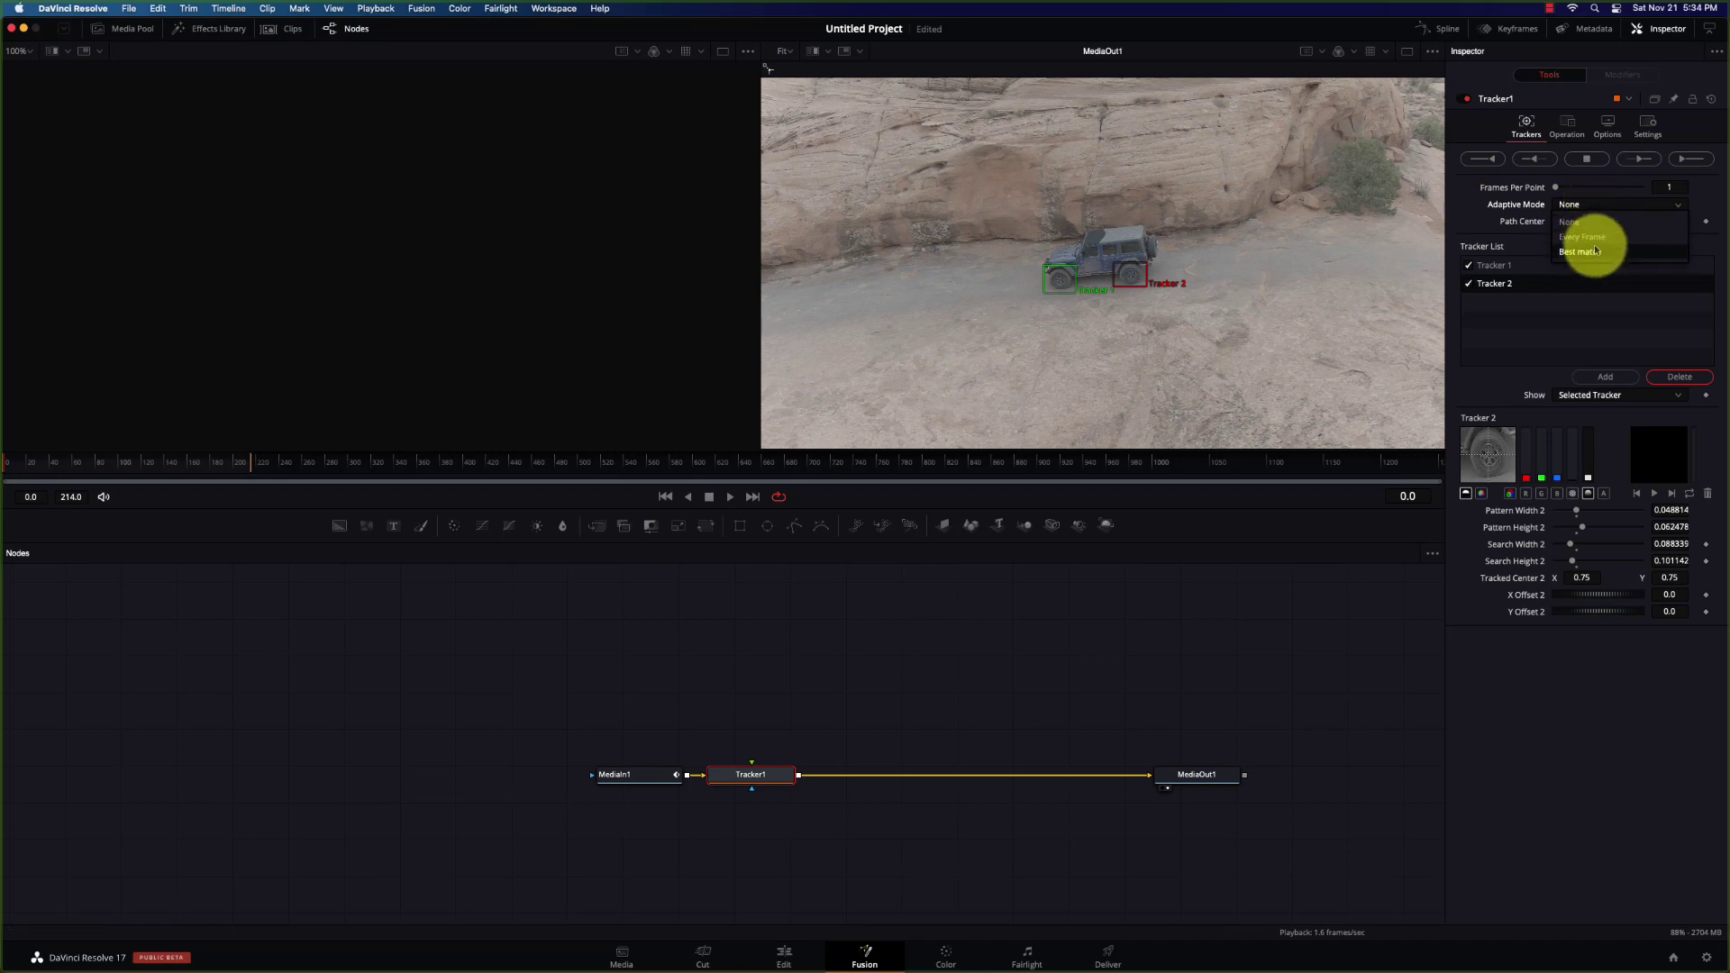
click(1596, 252)
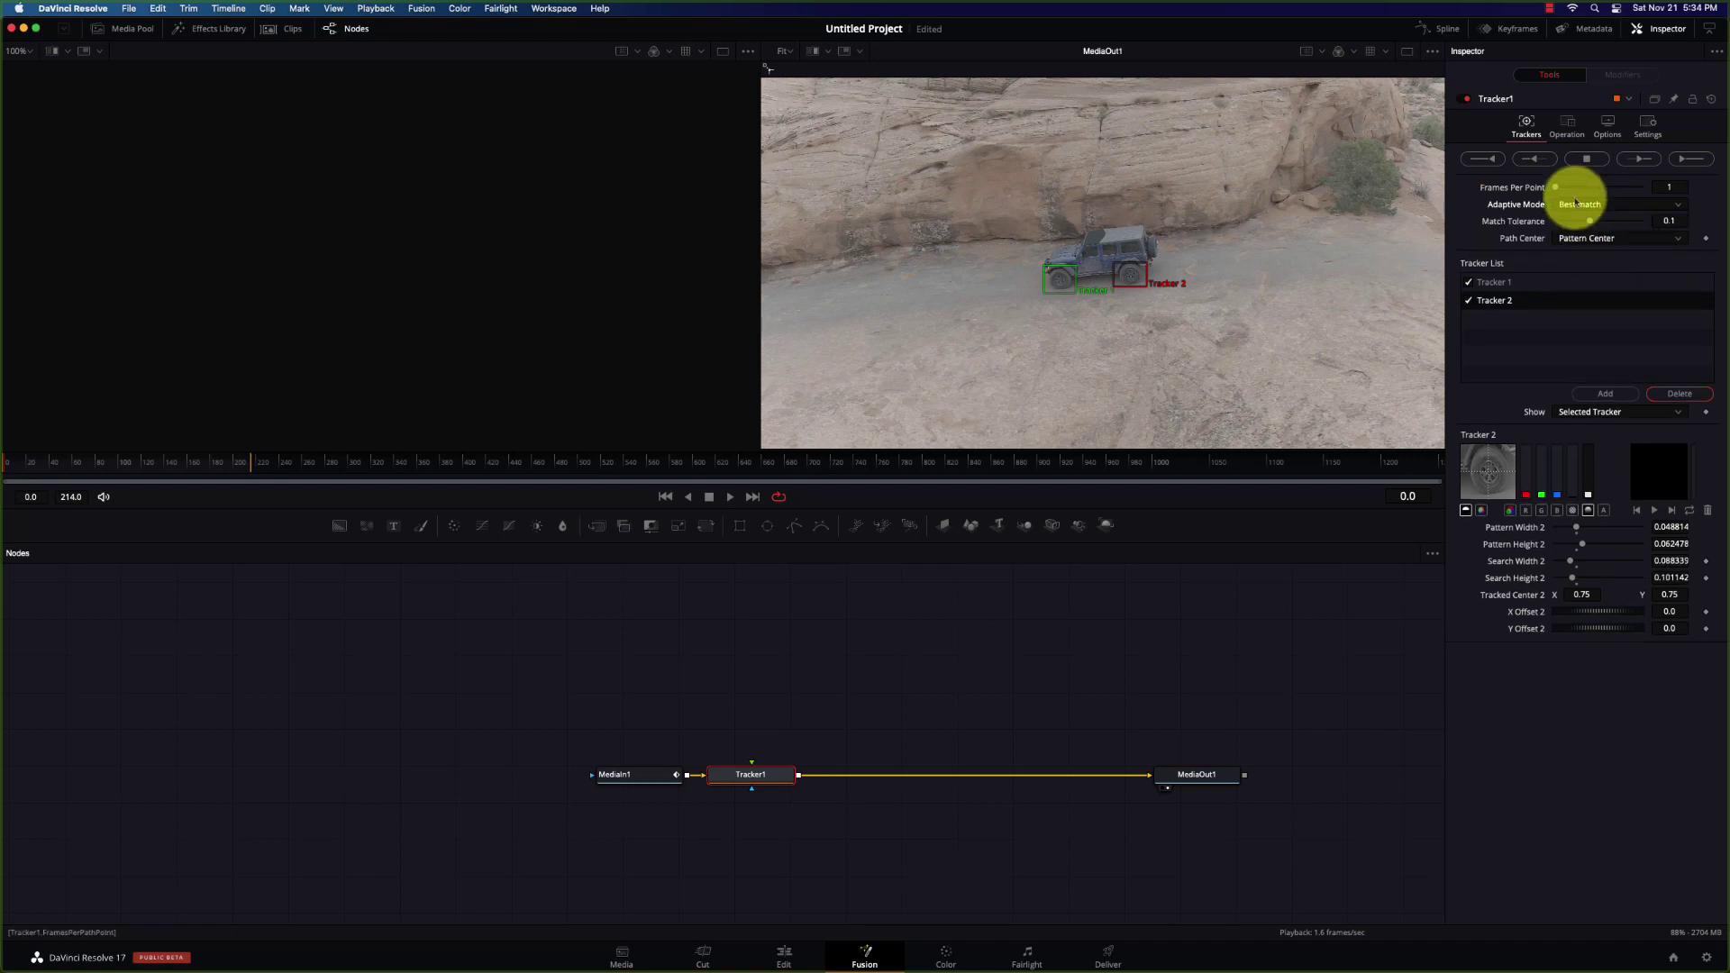
click(1687, 160)
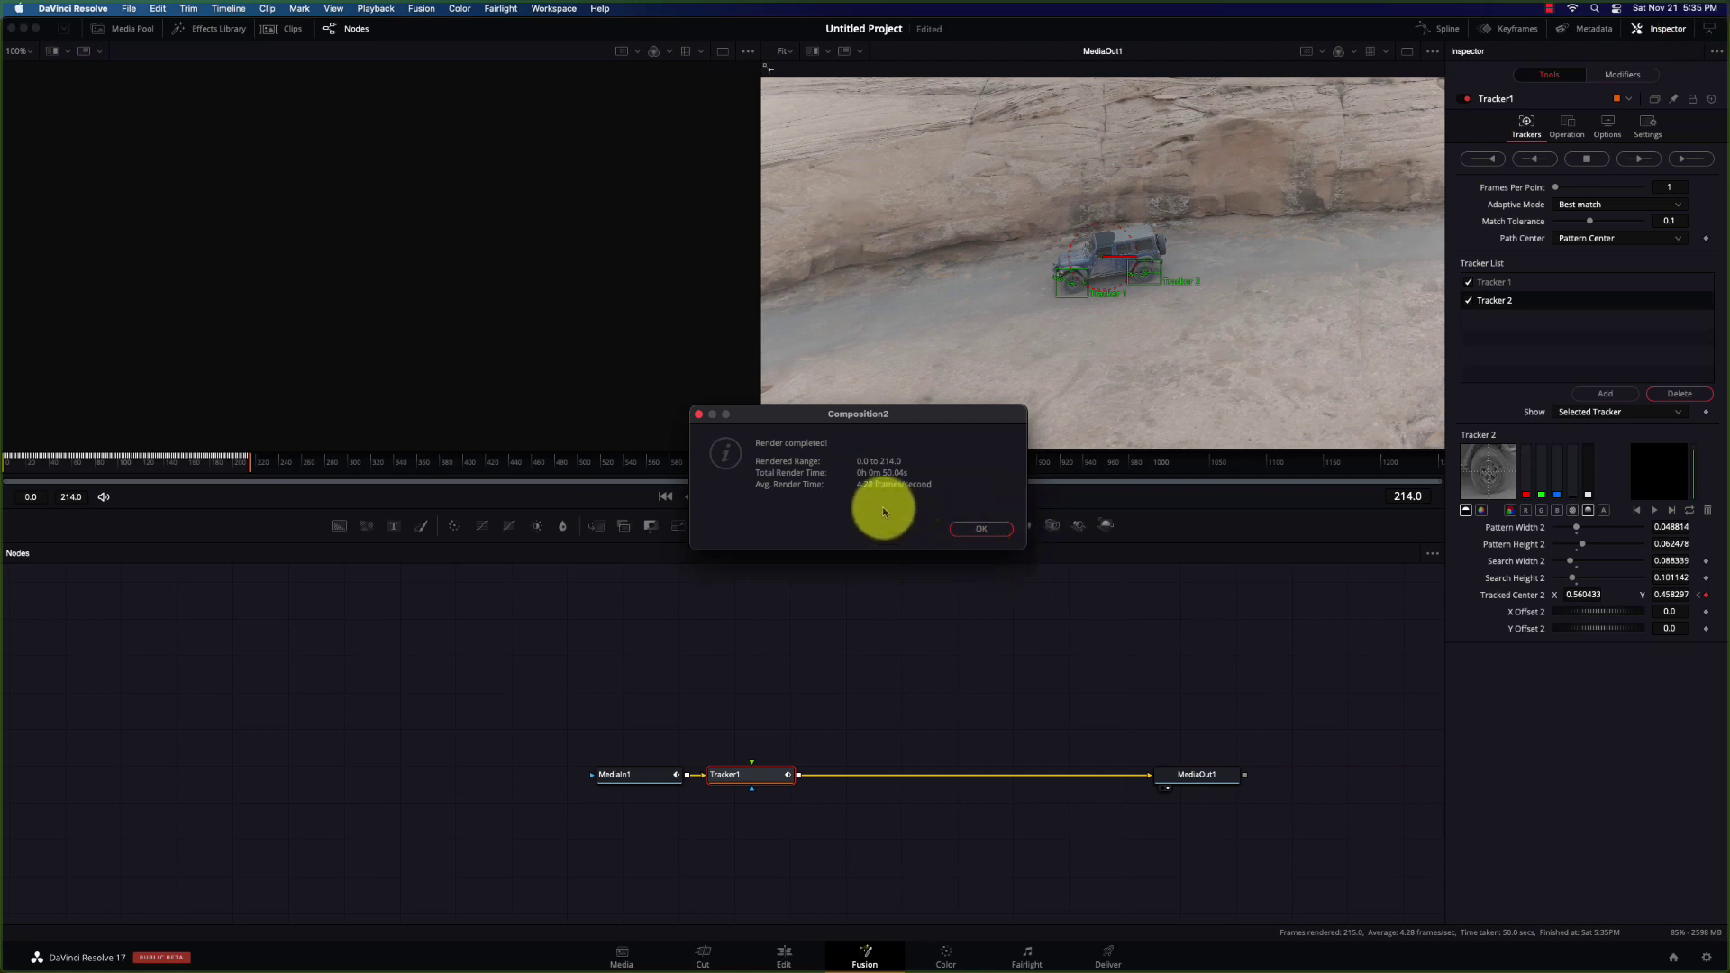
Dismiss the Render completed notice, return to the first frame, and slide Tracker1 rightward
click(982, 528)
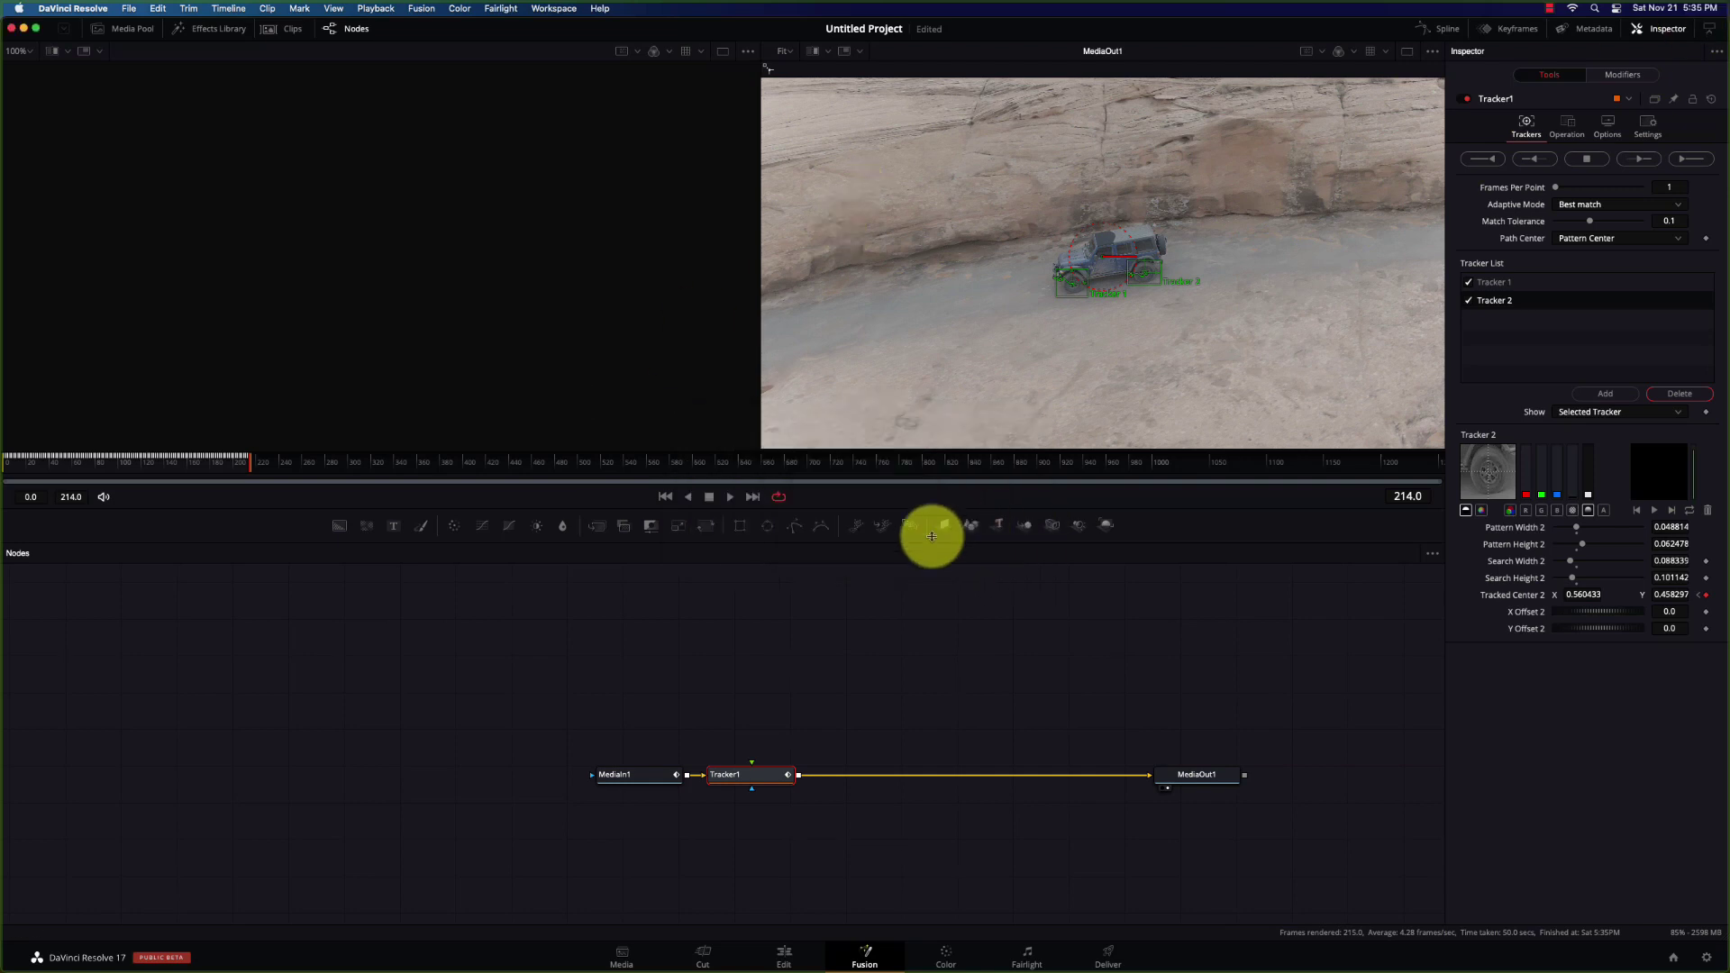
click(665, 496)
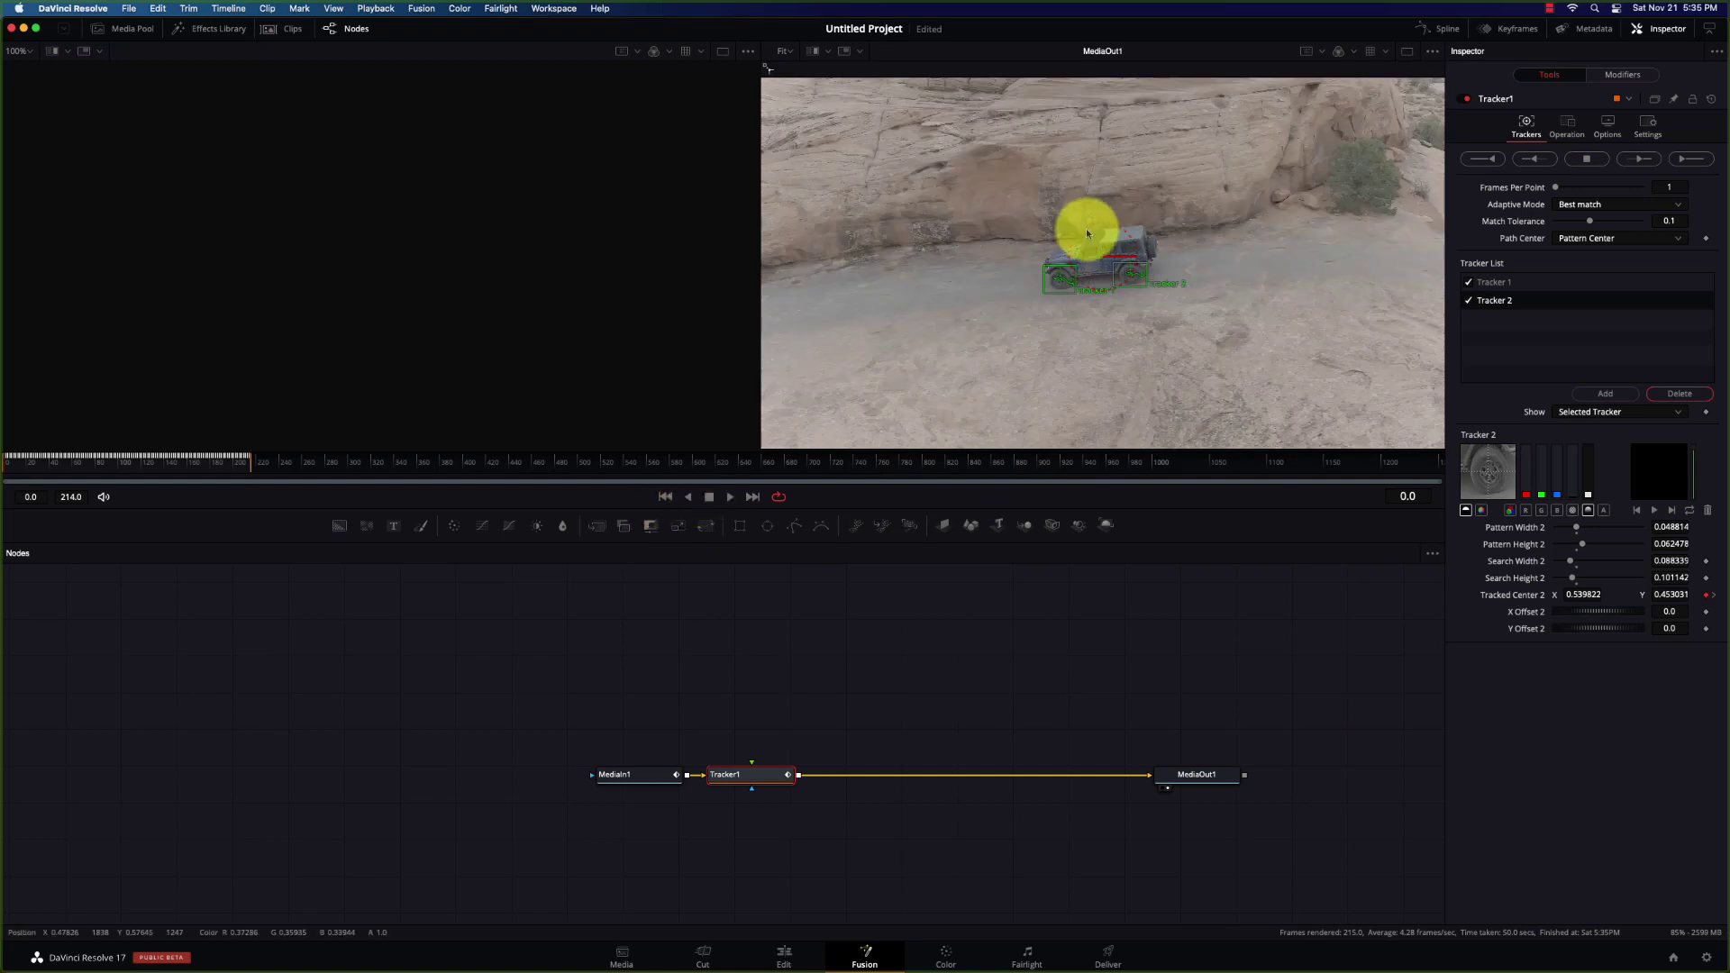
drag(772, 772, 882, 773)
click(796, 695)
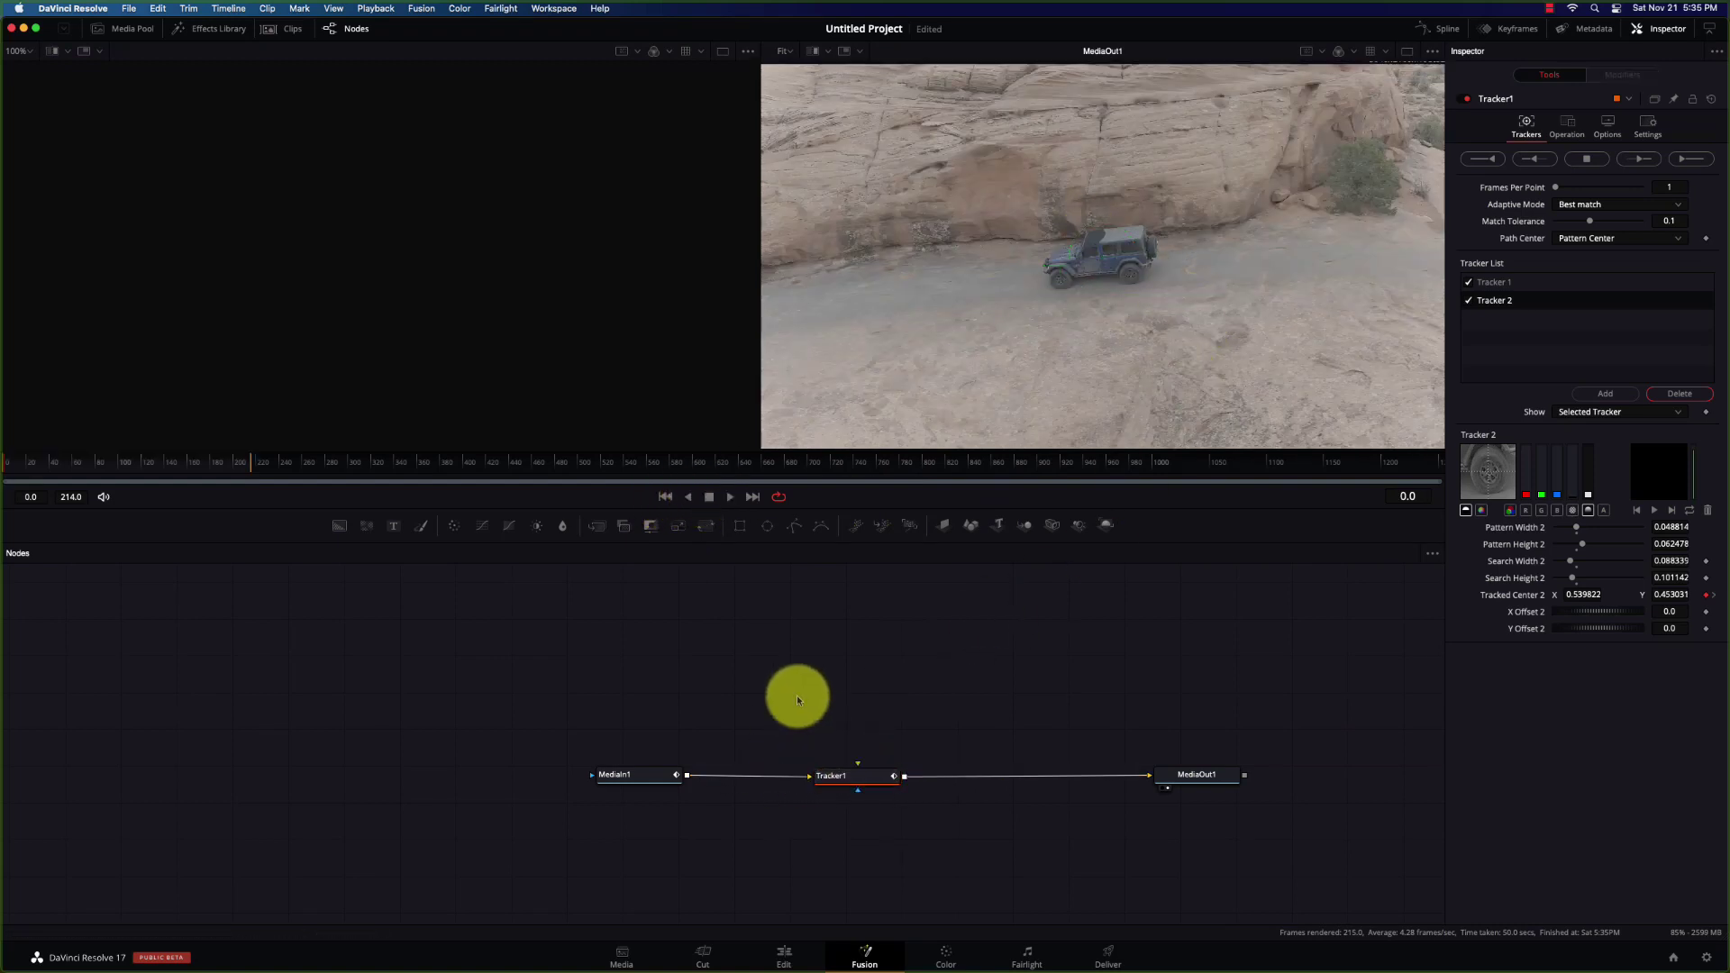
Add a Text+ node reading 'Hell's Revenge' and connect it to Tracker1's foreground input
key(shift+space)
text(text)
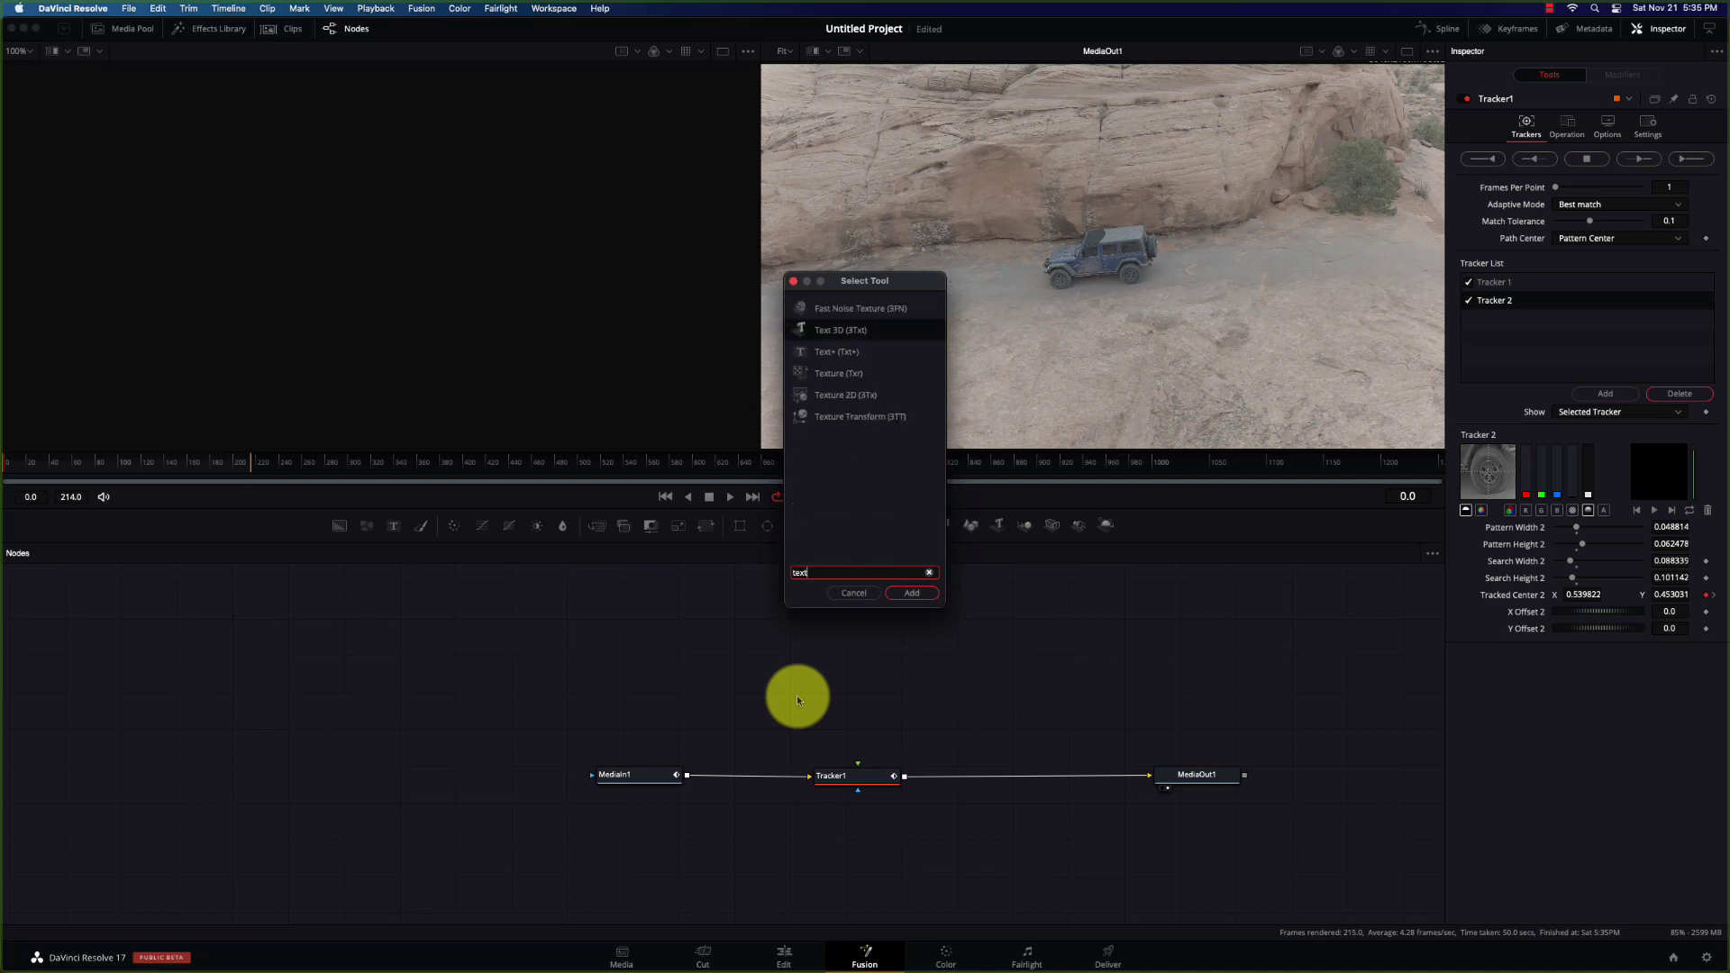
key(Down)
key(Return)
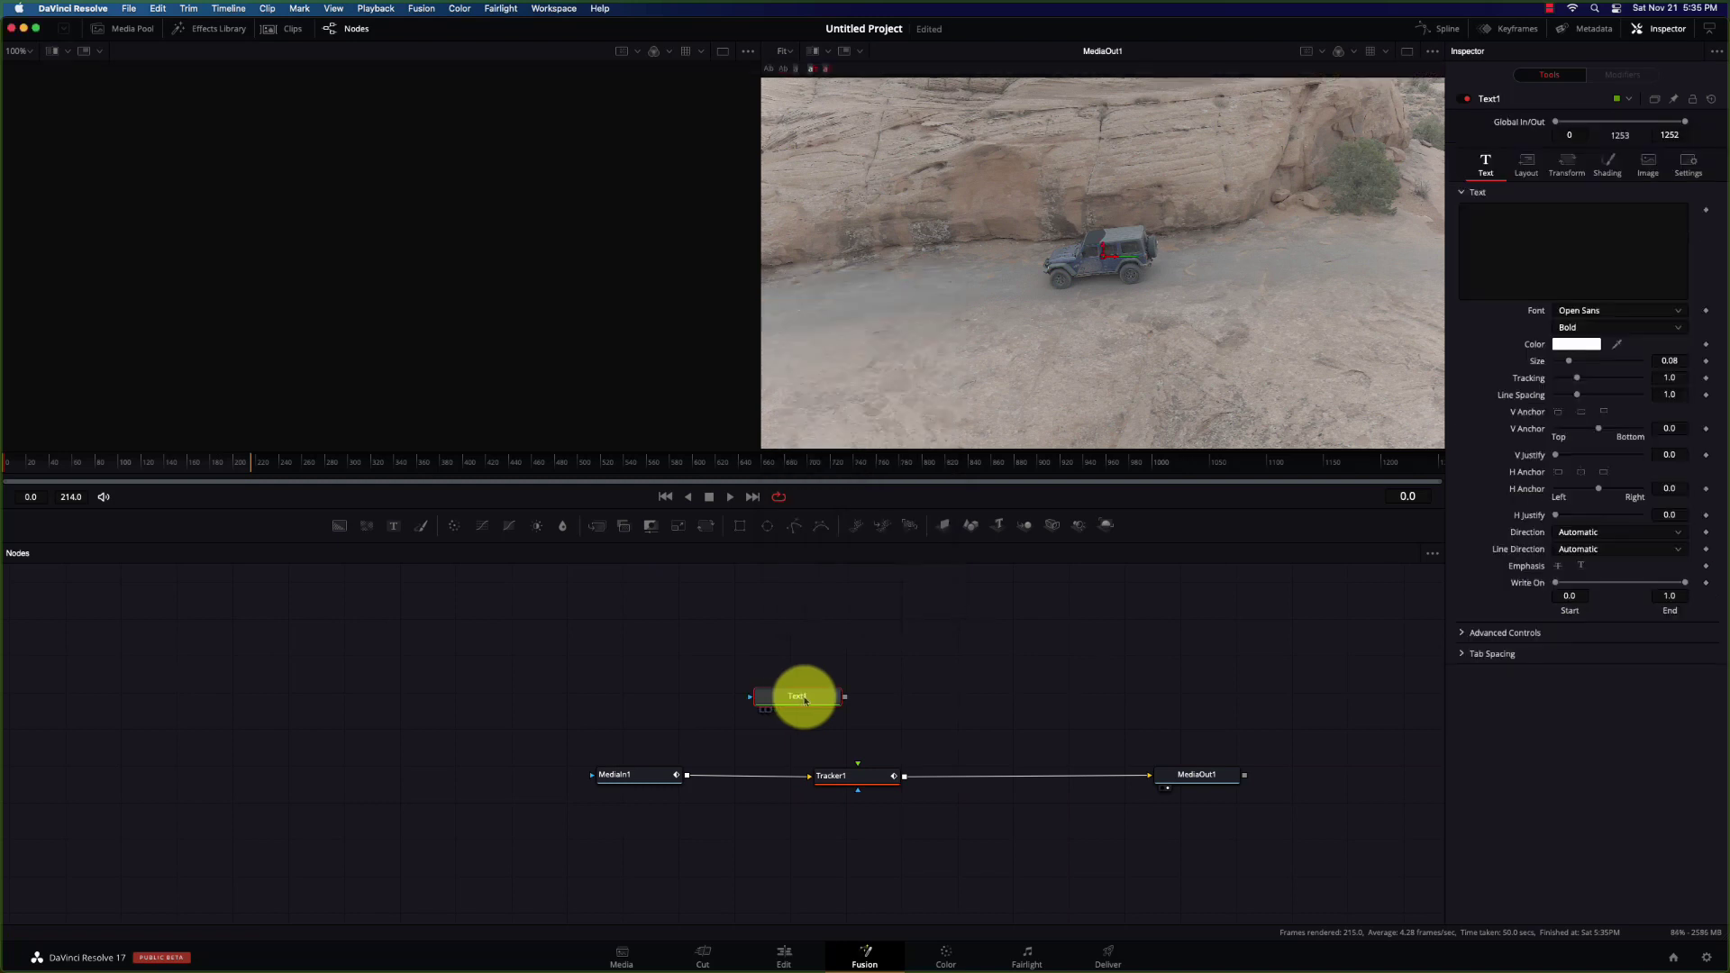
click(1518, 223)
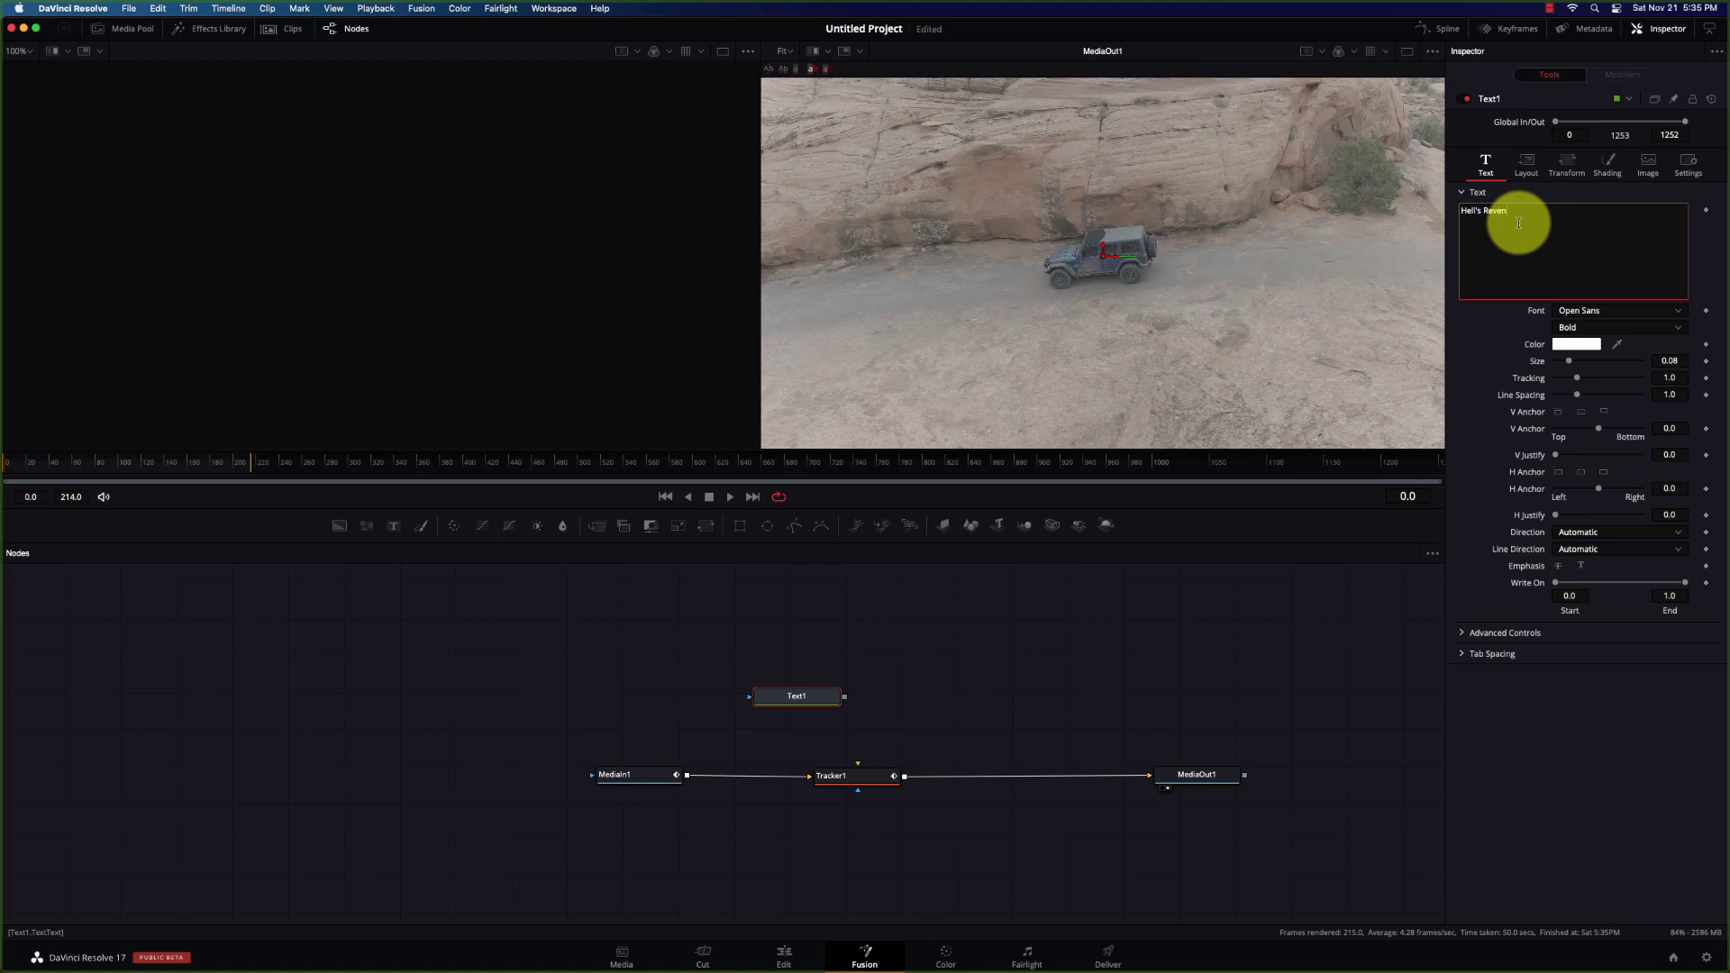
click(845, 698)
drag(845, 699, 870, 771)
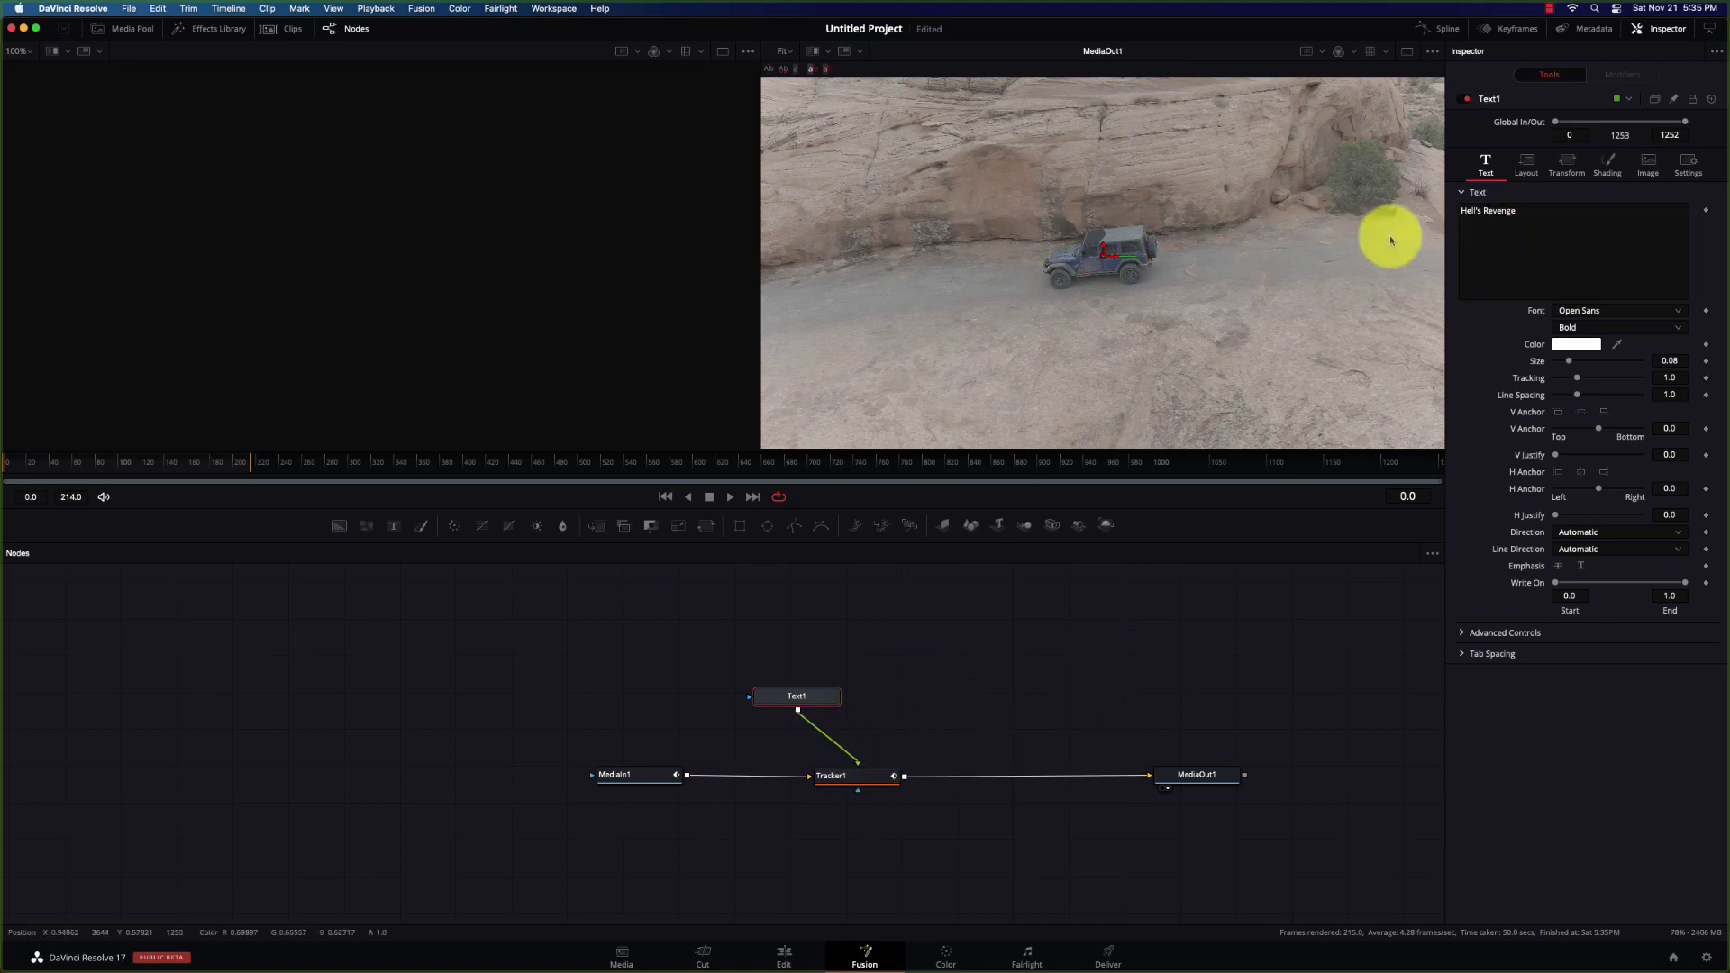
click(869, 782)
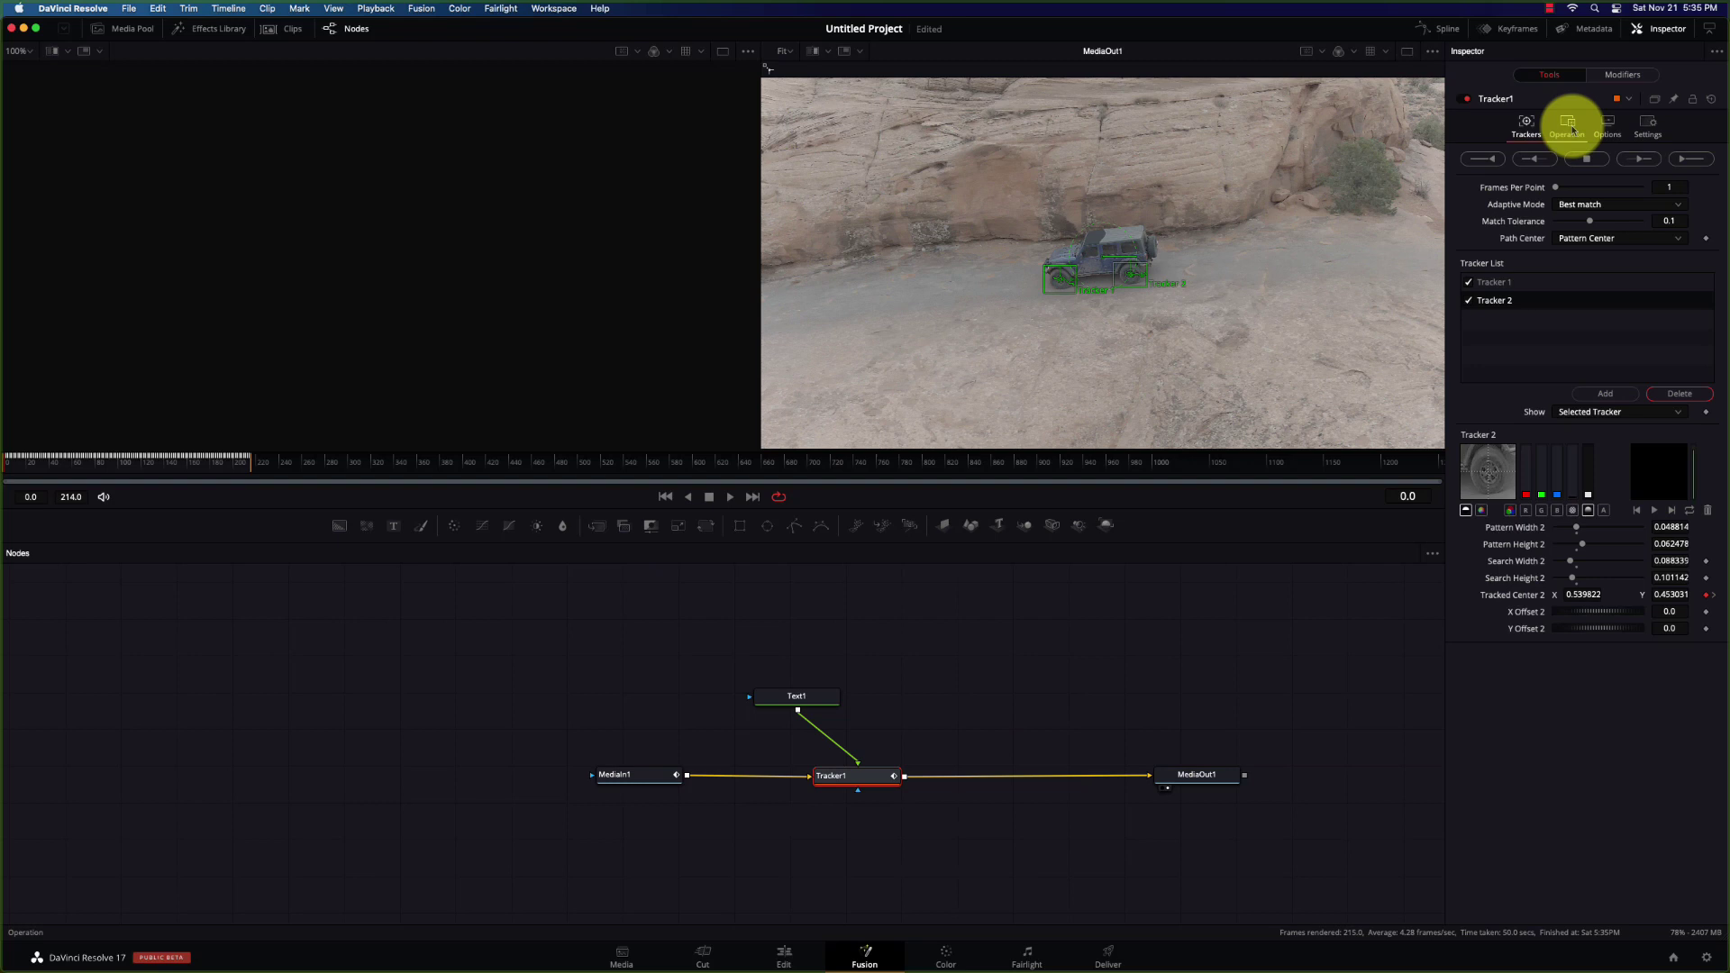
Set Tracker1's Operation to Match Move and zoom the viewer in on the tracked jeep
click(1573, 131)
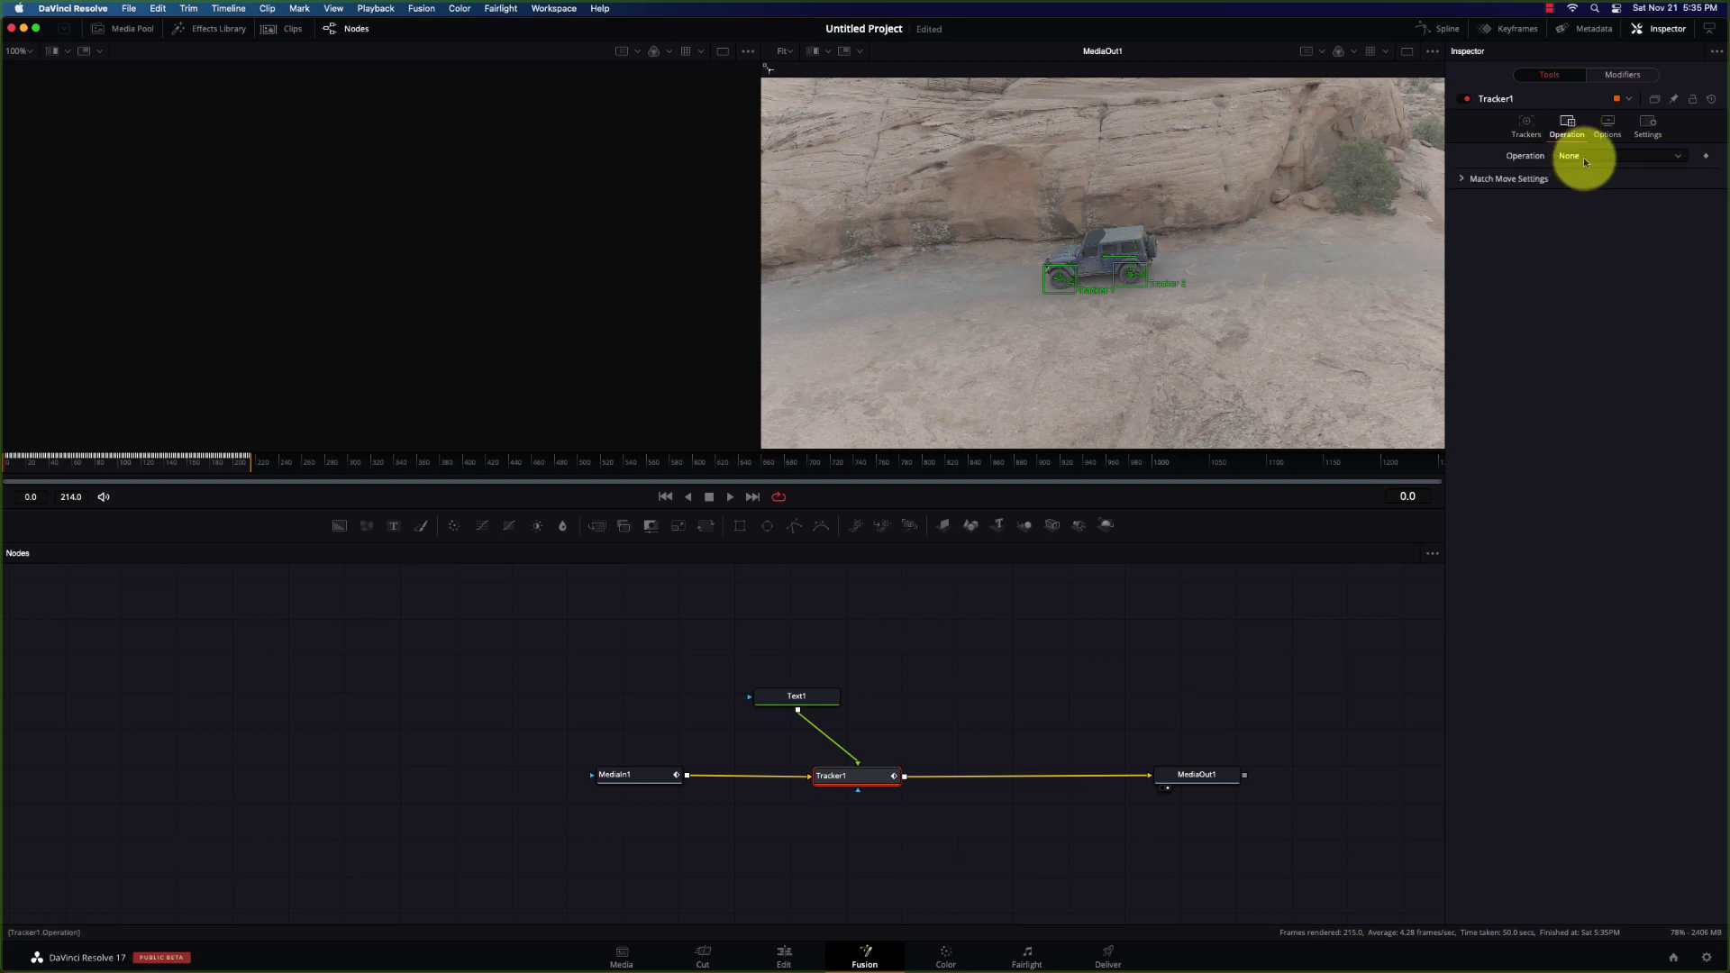
click(1585, 157)
click(1587, 184)
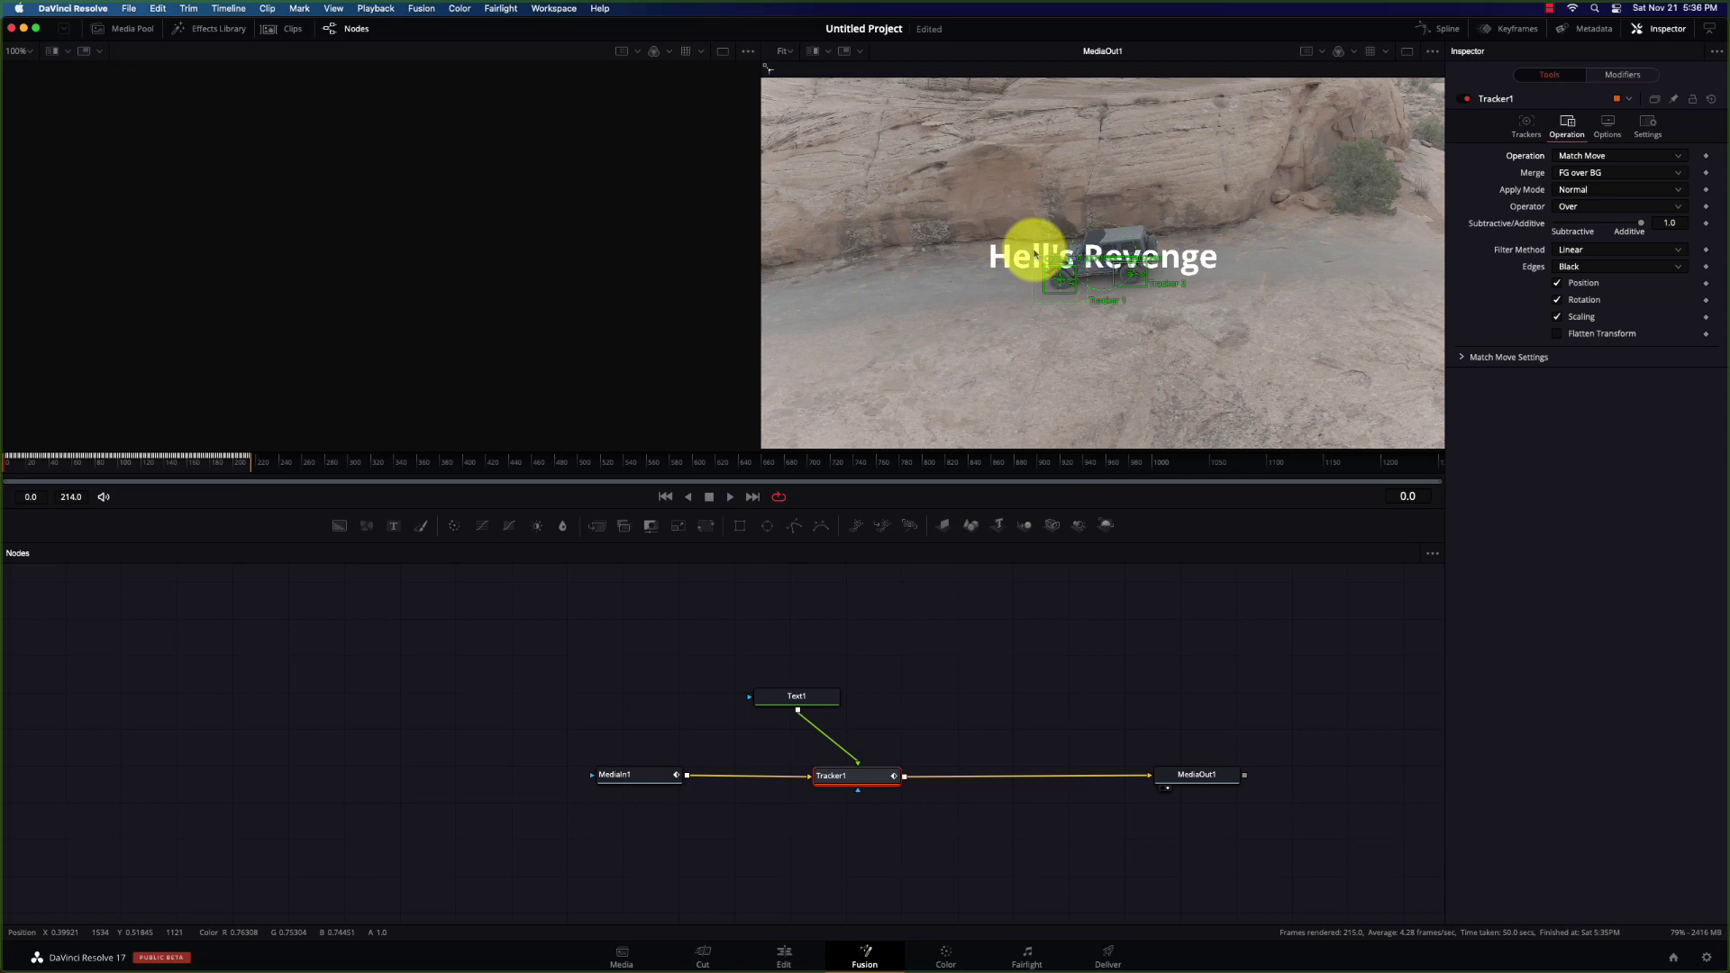
click(1104, 260)
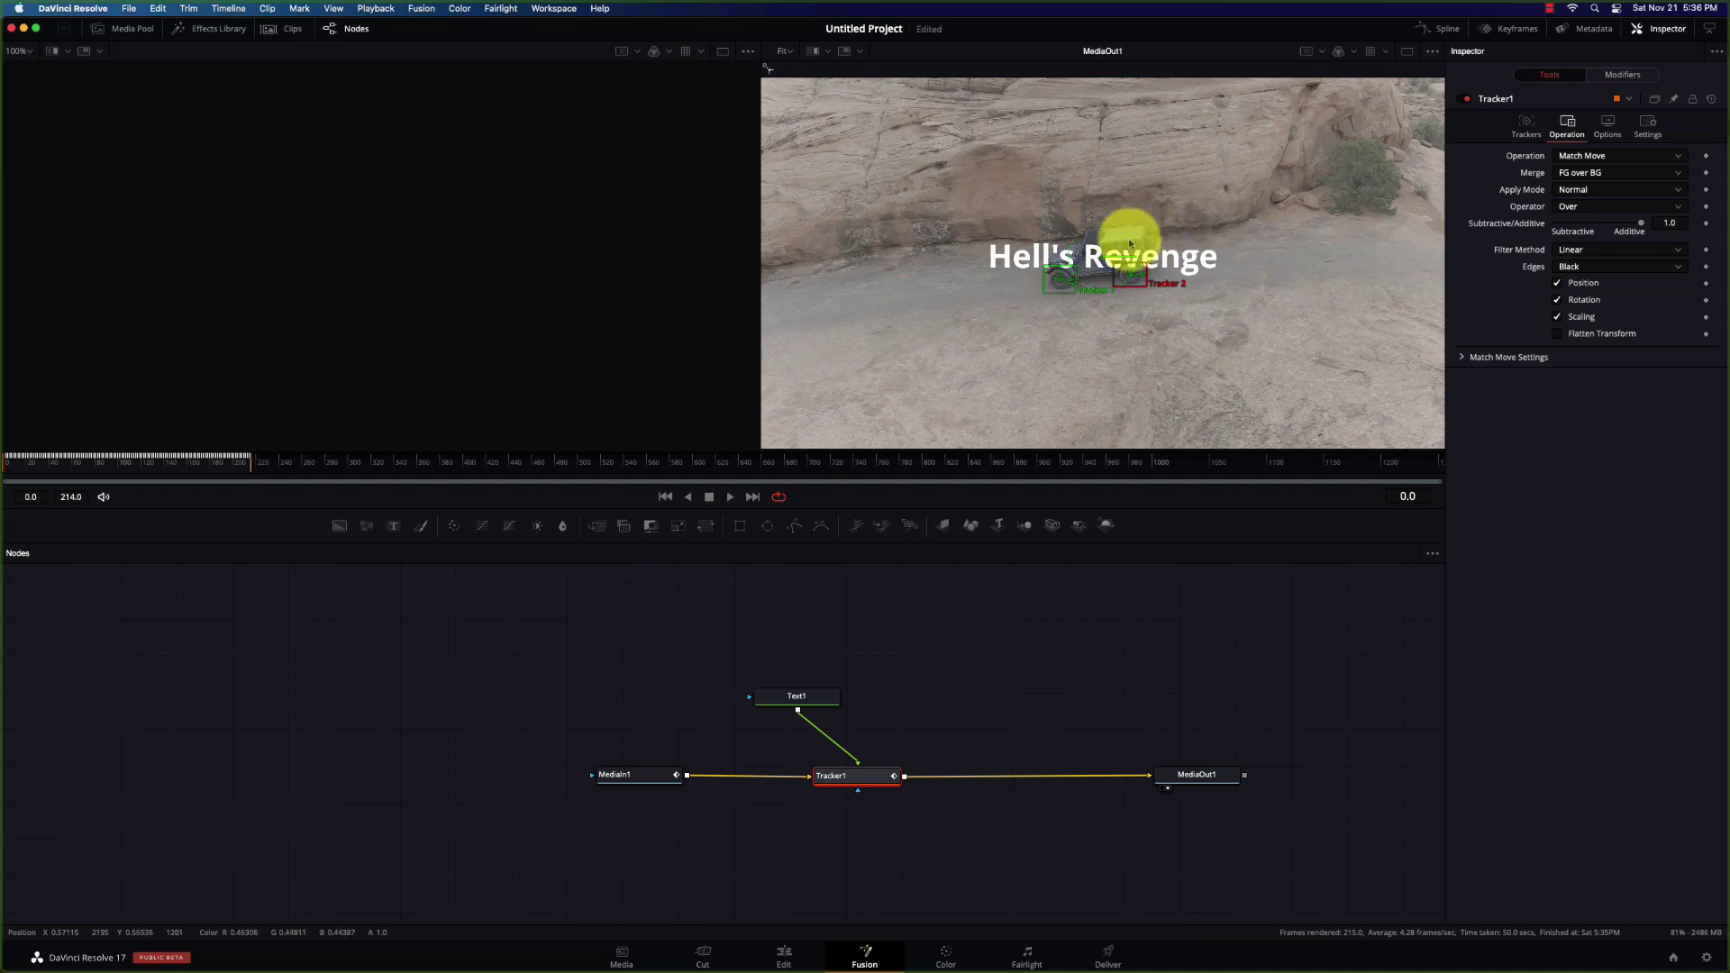
scroll(1110, 252, up, 1)
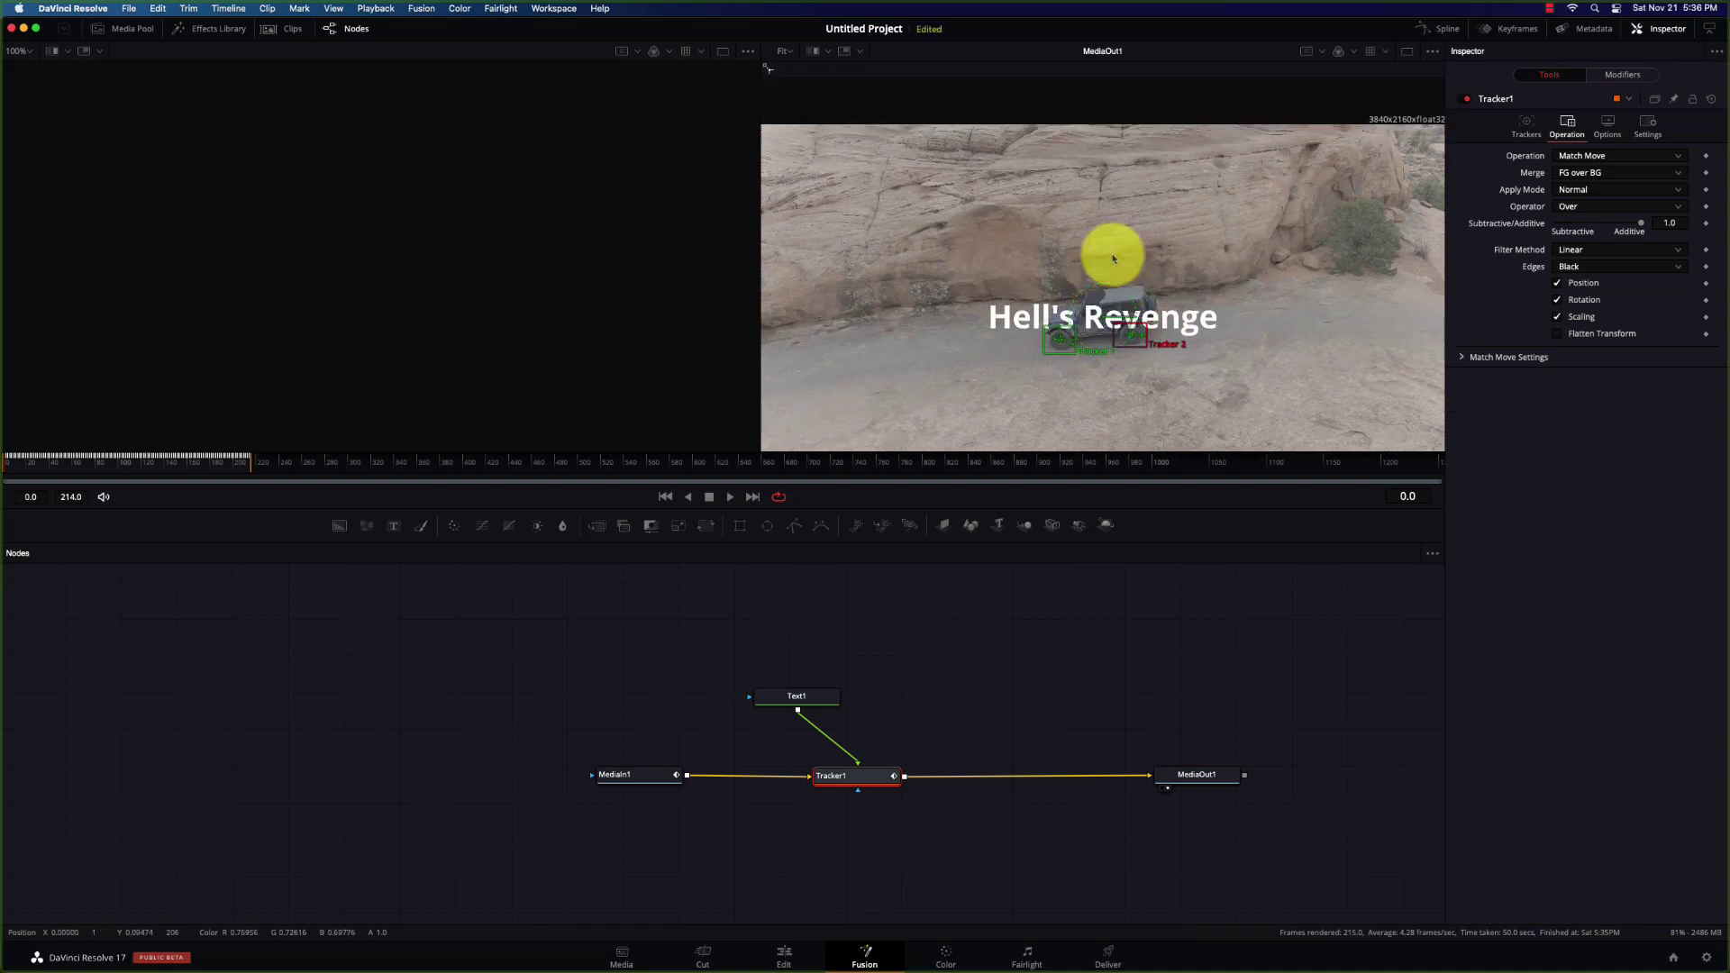
scroll(1112, 256, up, 4)
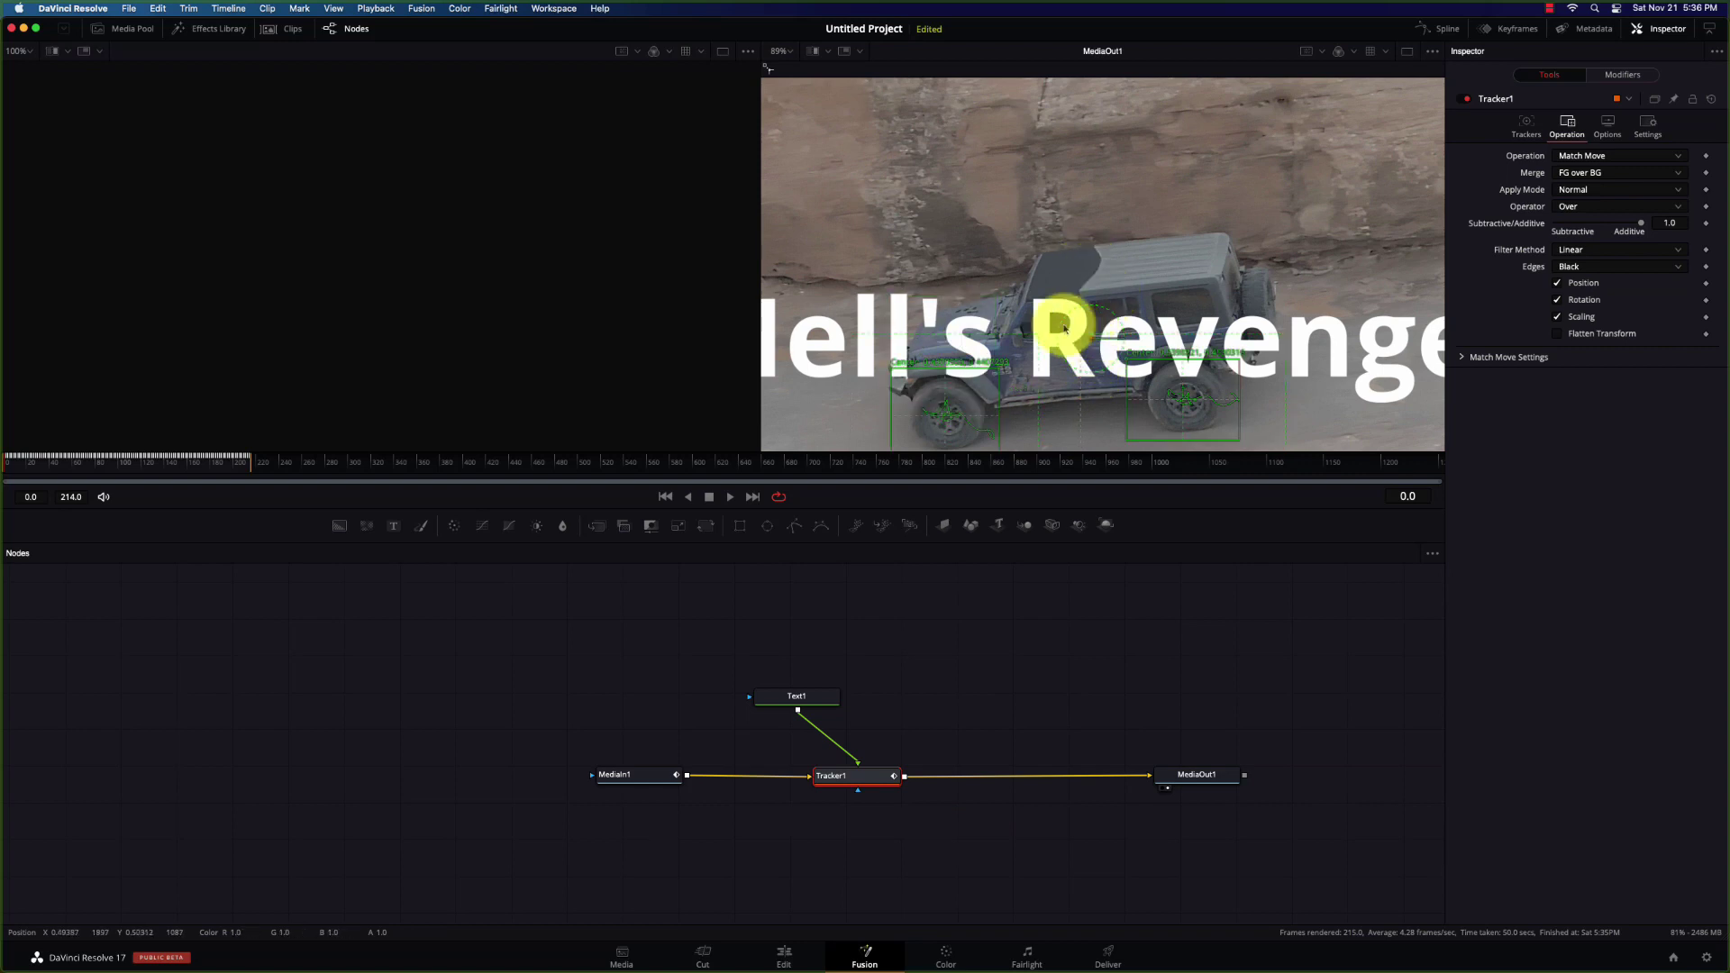
Select the Text1 node and move the Hell's Revenge title up above the jeep
click(811, 696)
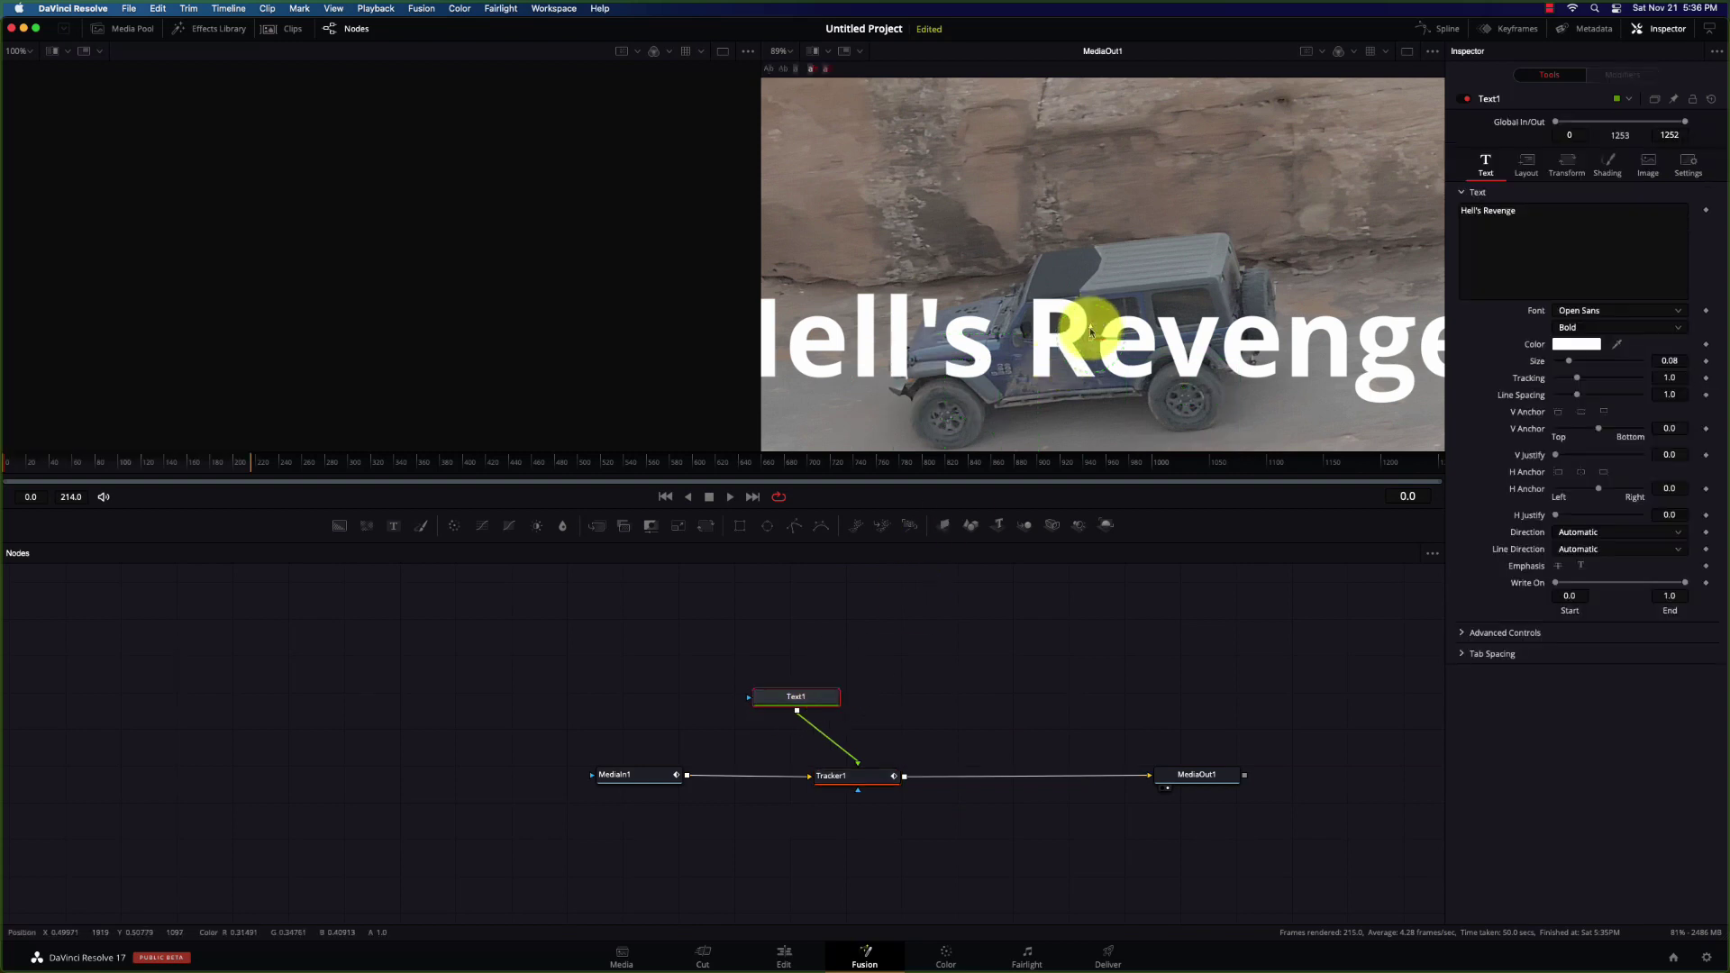
drag(1090, 331, 1106, 142)
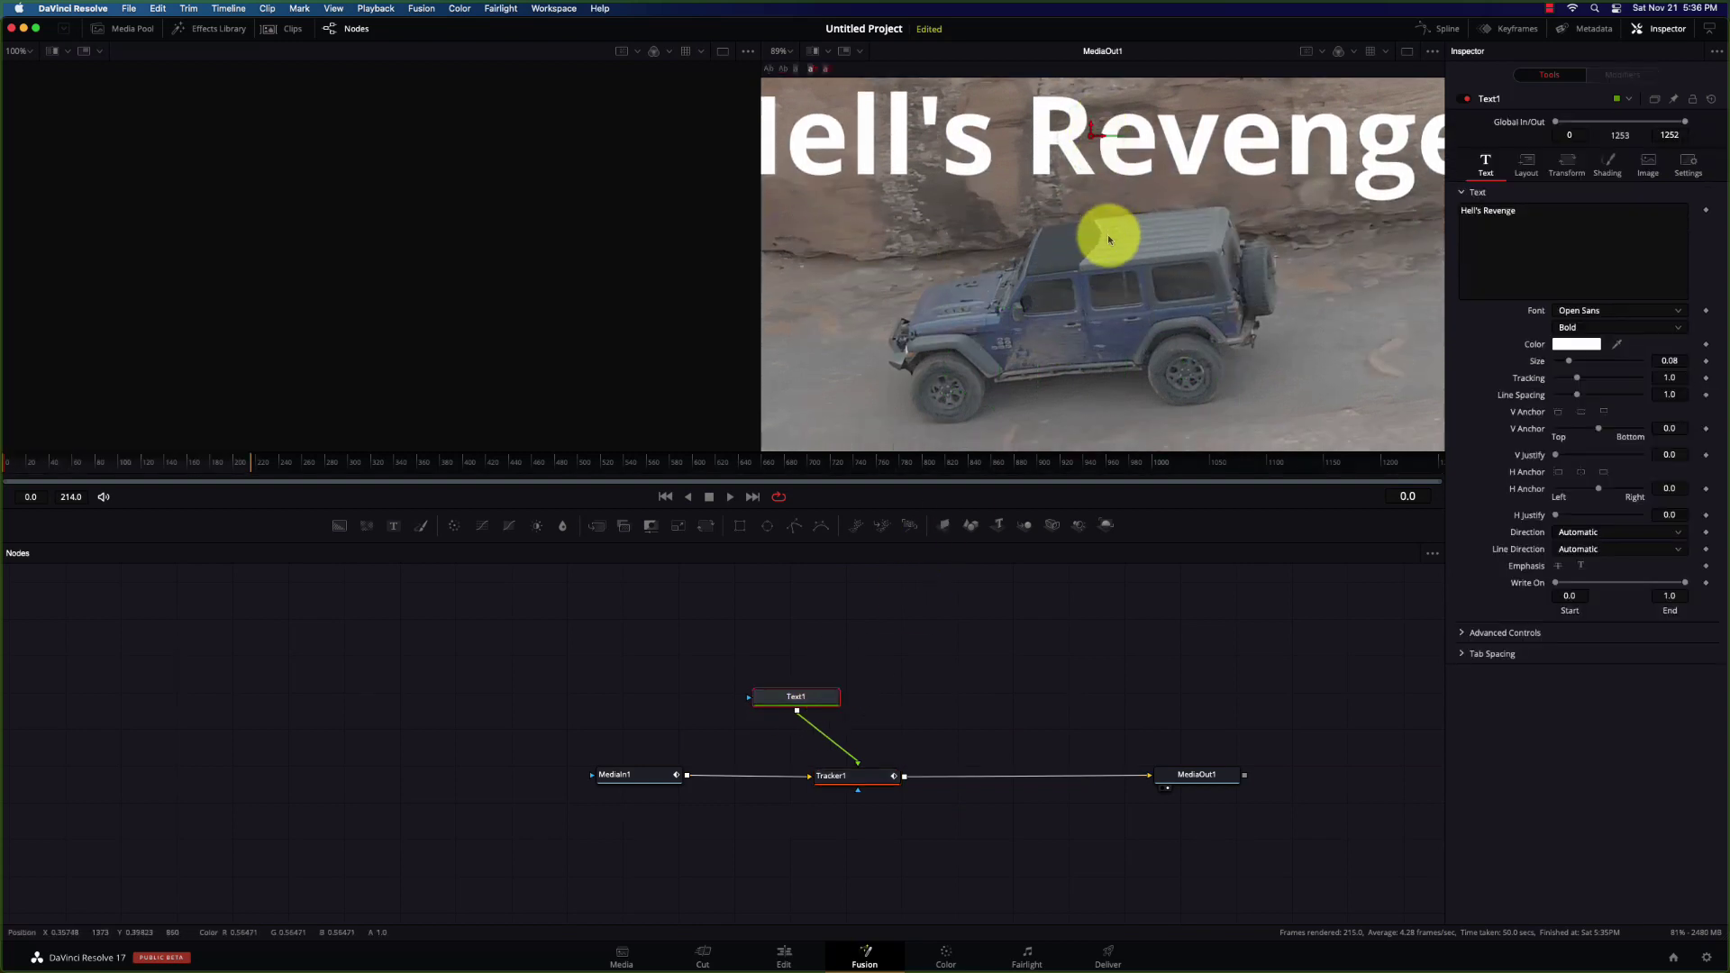
scroll(1107, 234, down, 6)
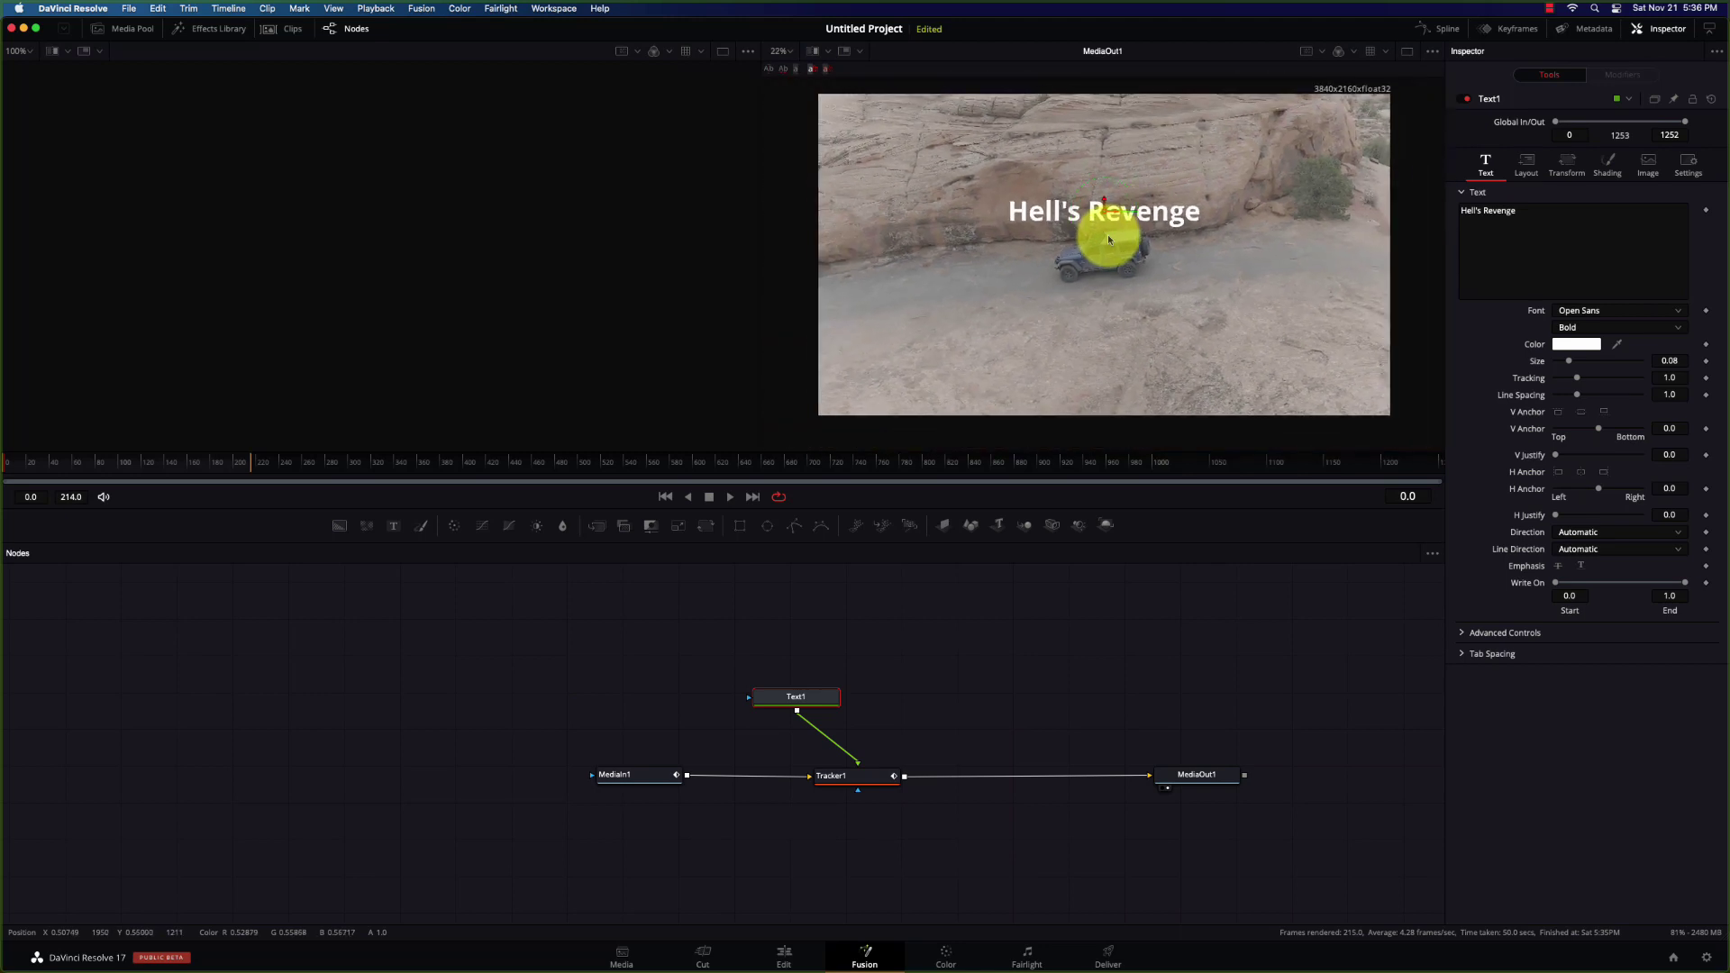
scroll(1106, 234, down, 1)
scroll(1107, 234, up, 2)
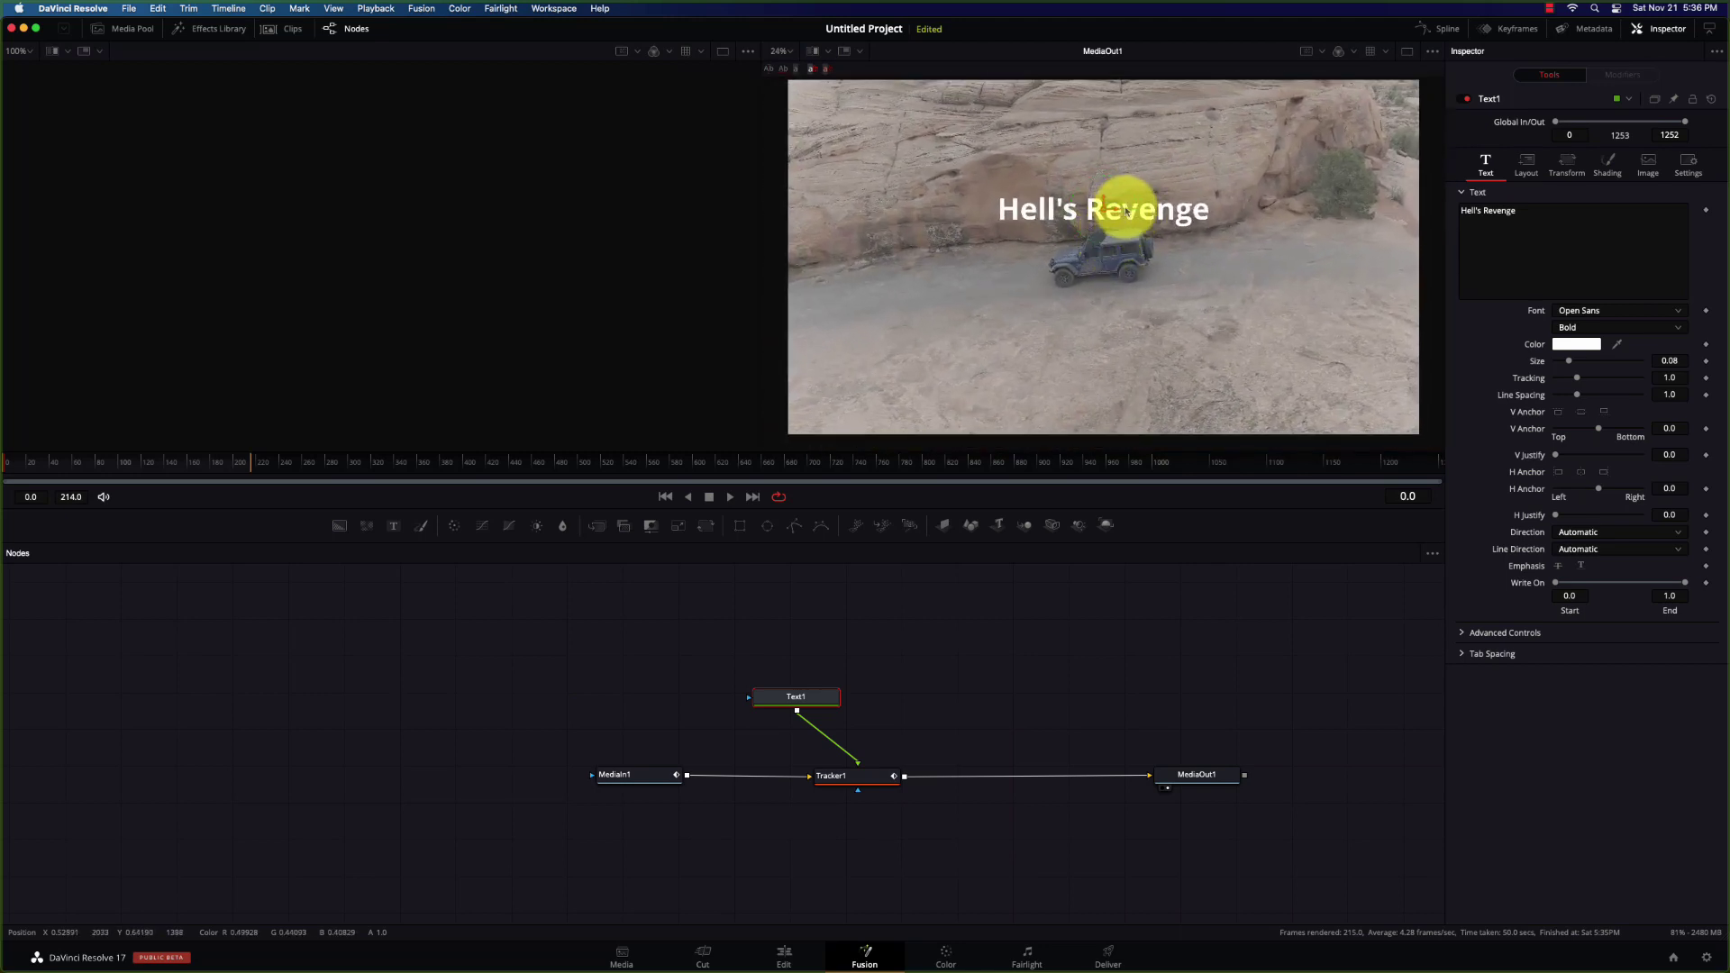
Tilt the title slightly counter-clockwise and play back the tracked result
drag(1137, 211, 1137, 209)
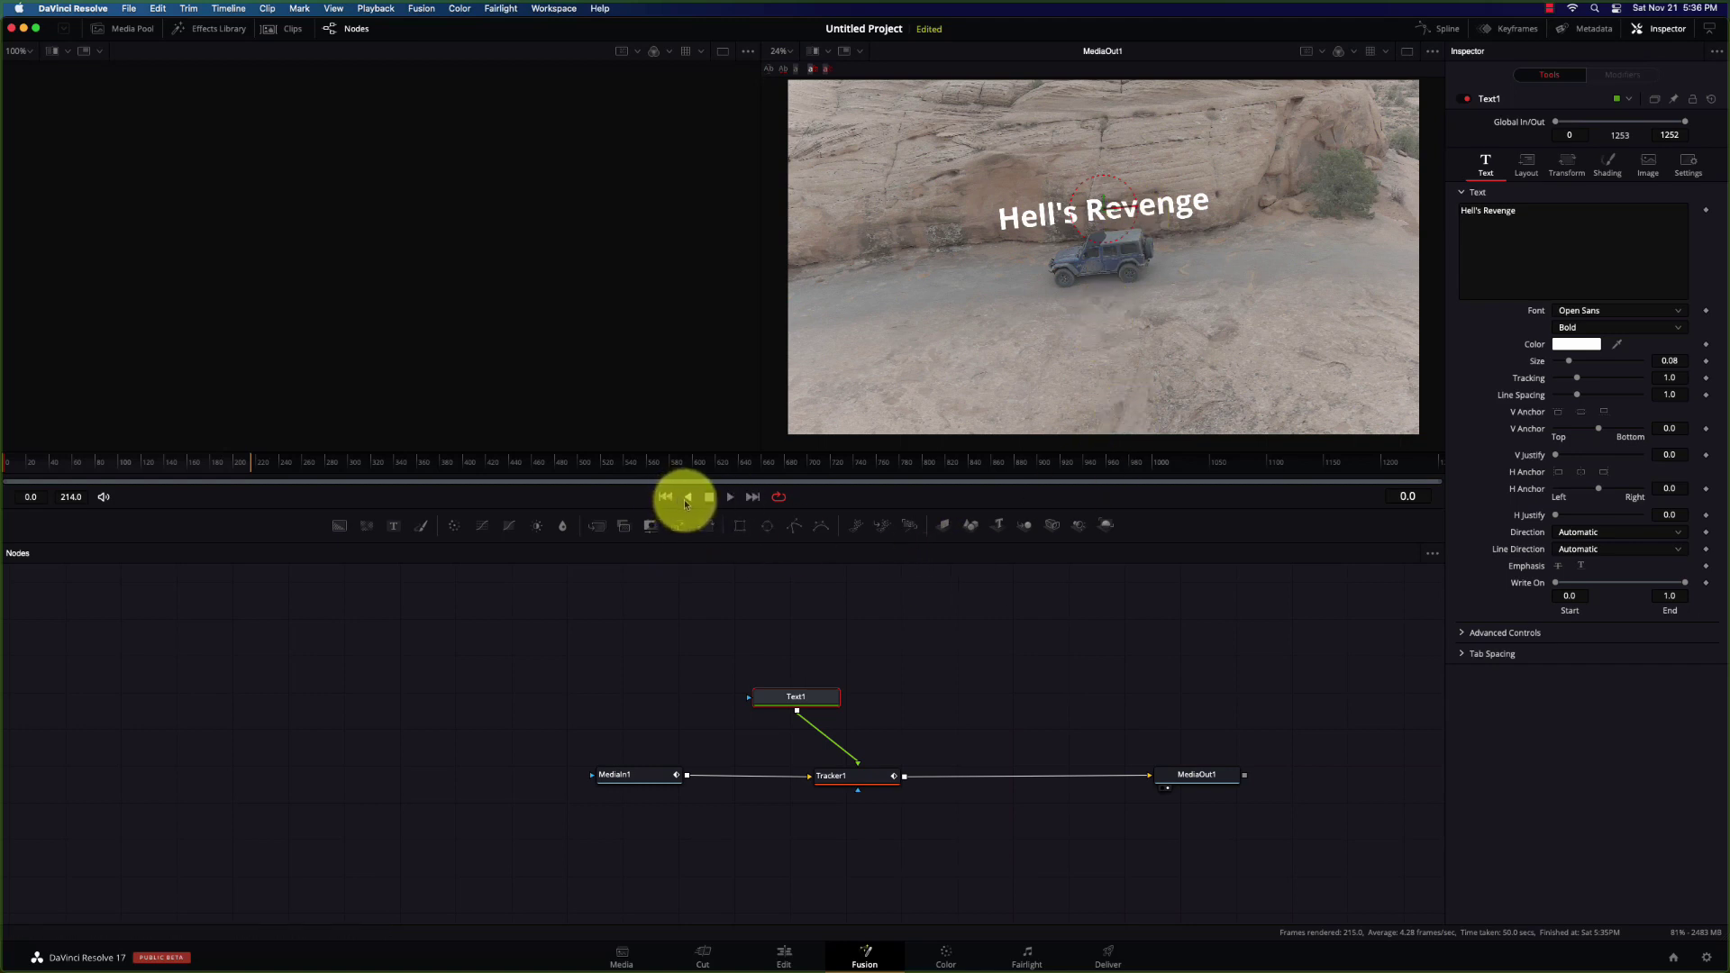
click(728, 498)
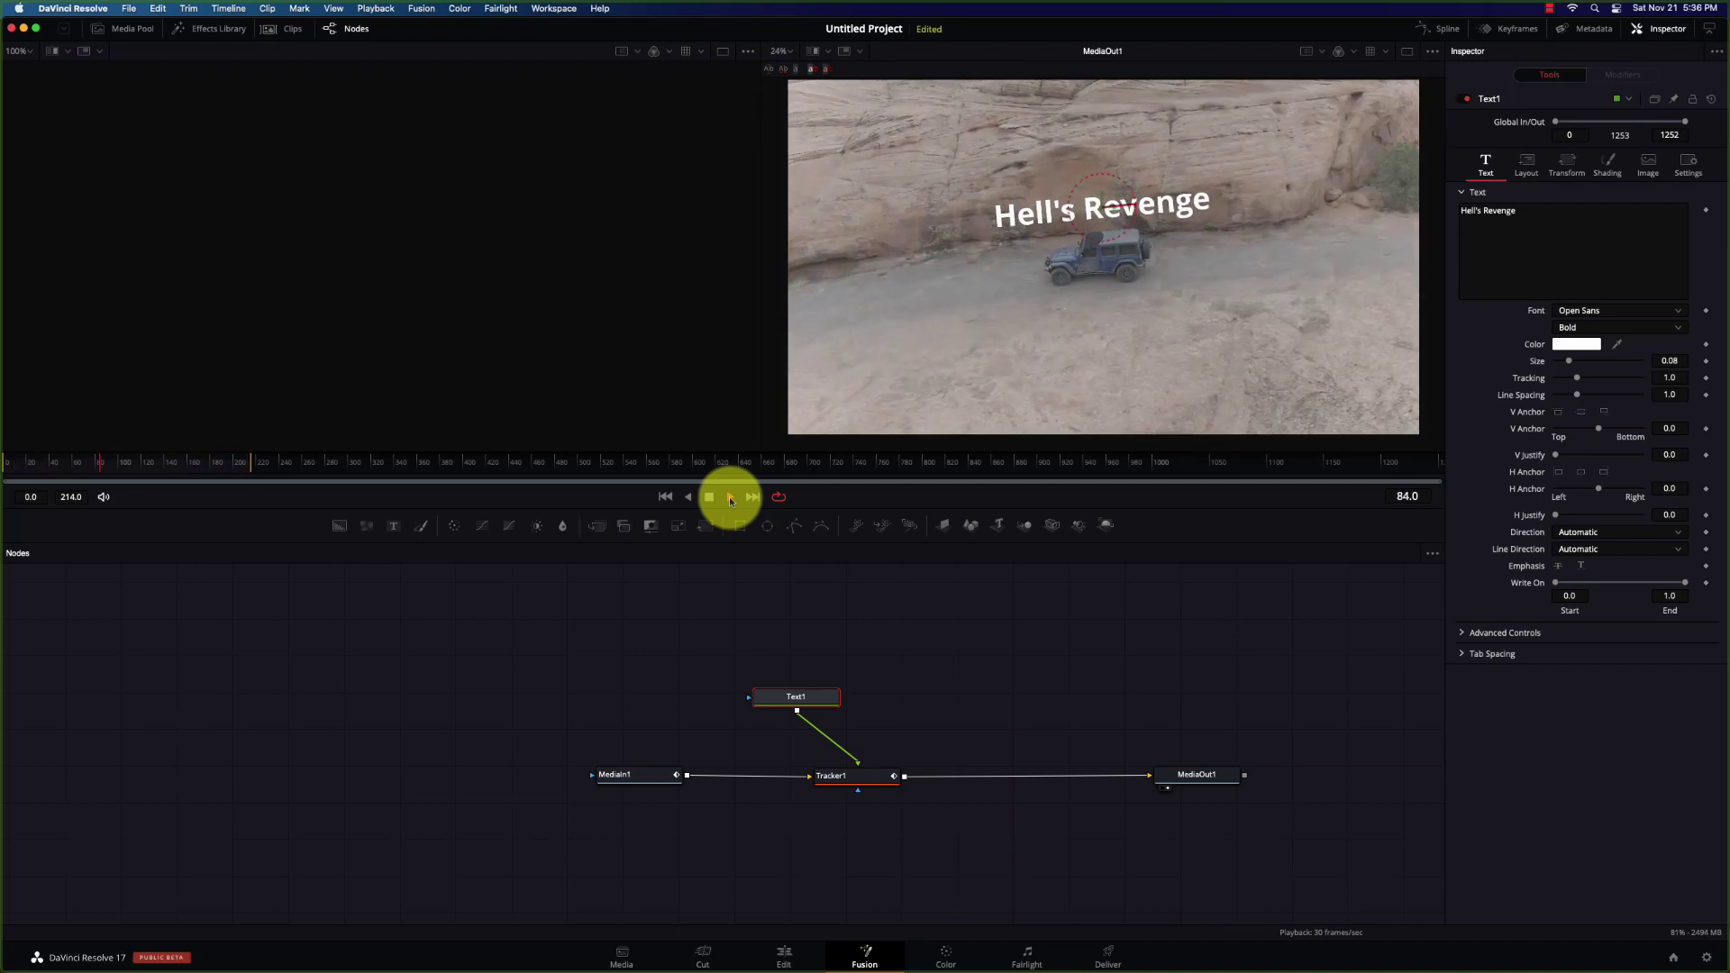
click(784, 955)
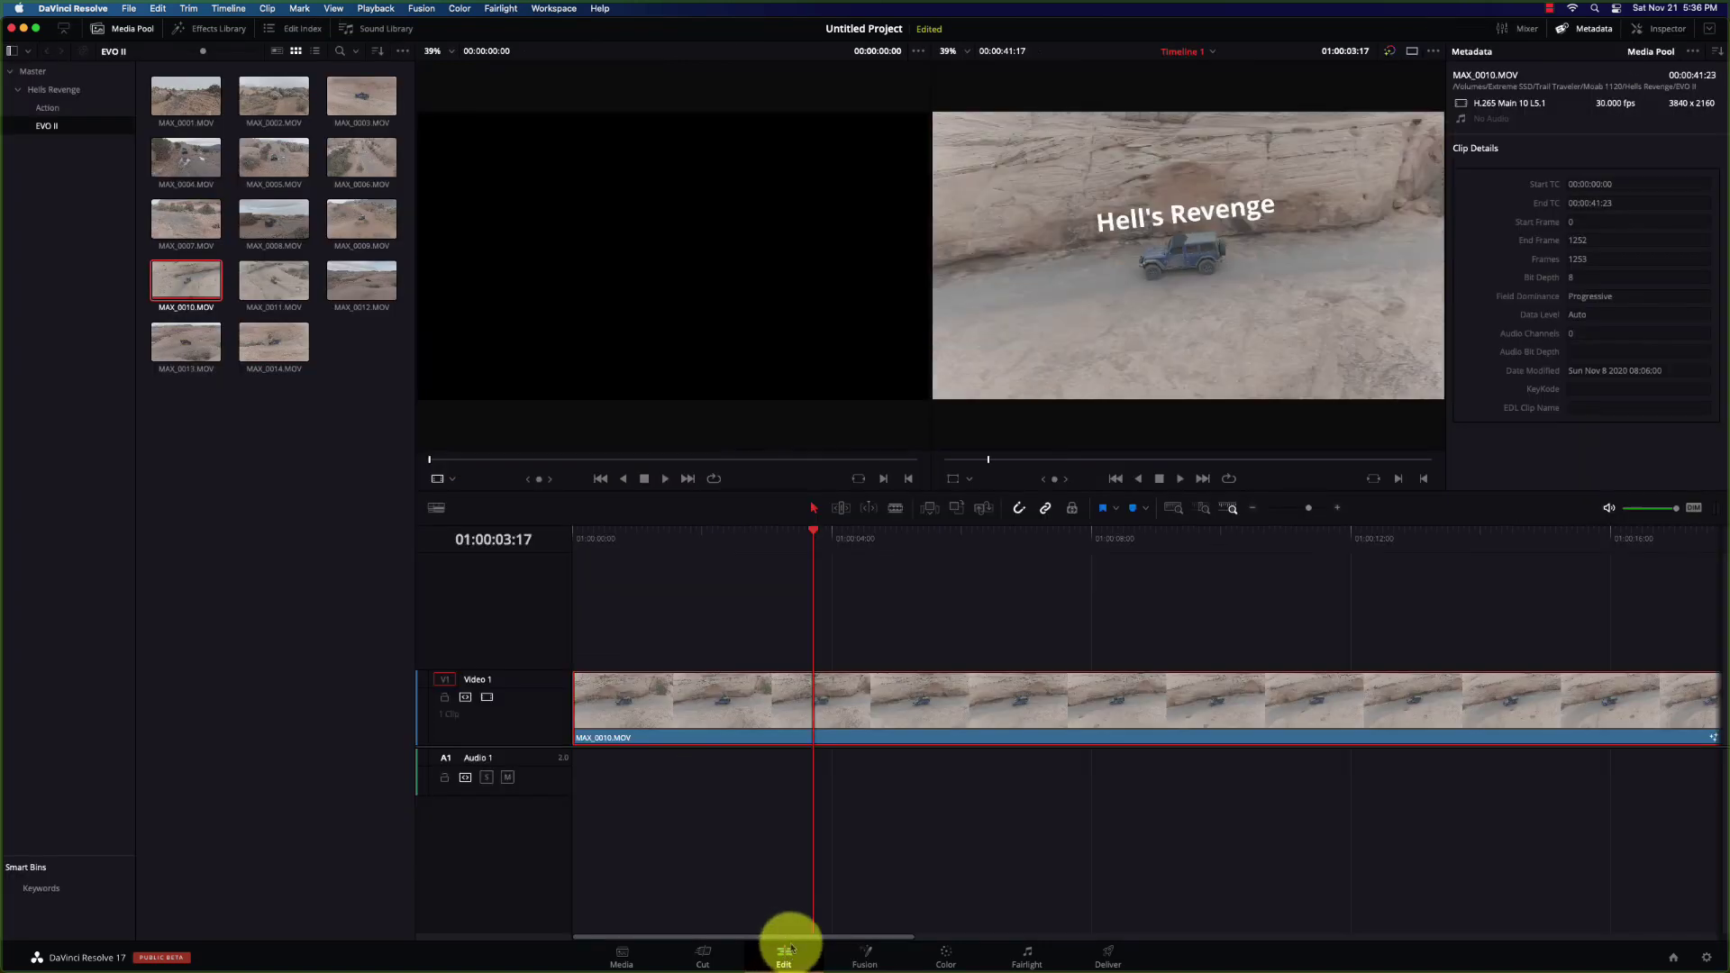
Zoom the Edit timeline out to fit MAX_0010.MOV and play the titled clip through
click(1253, 510)
click(1252, 510)
key(space)
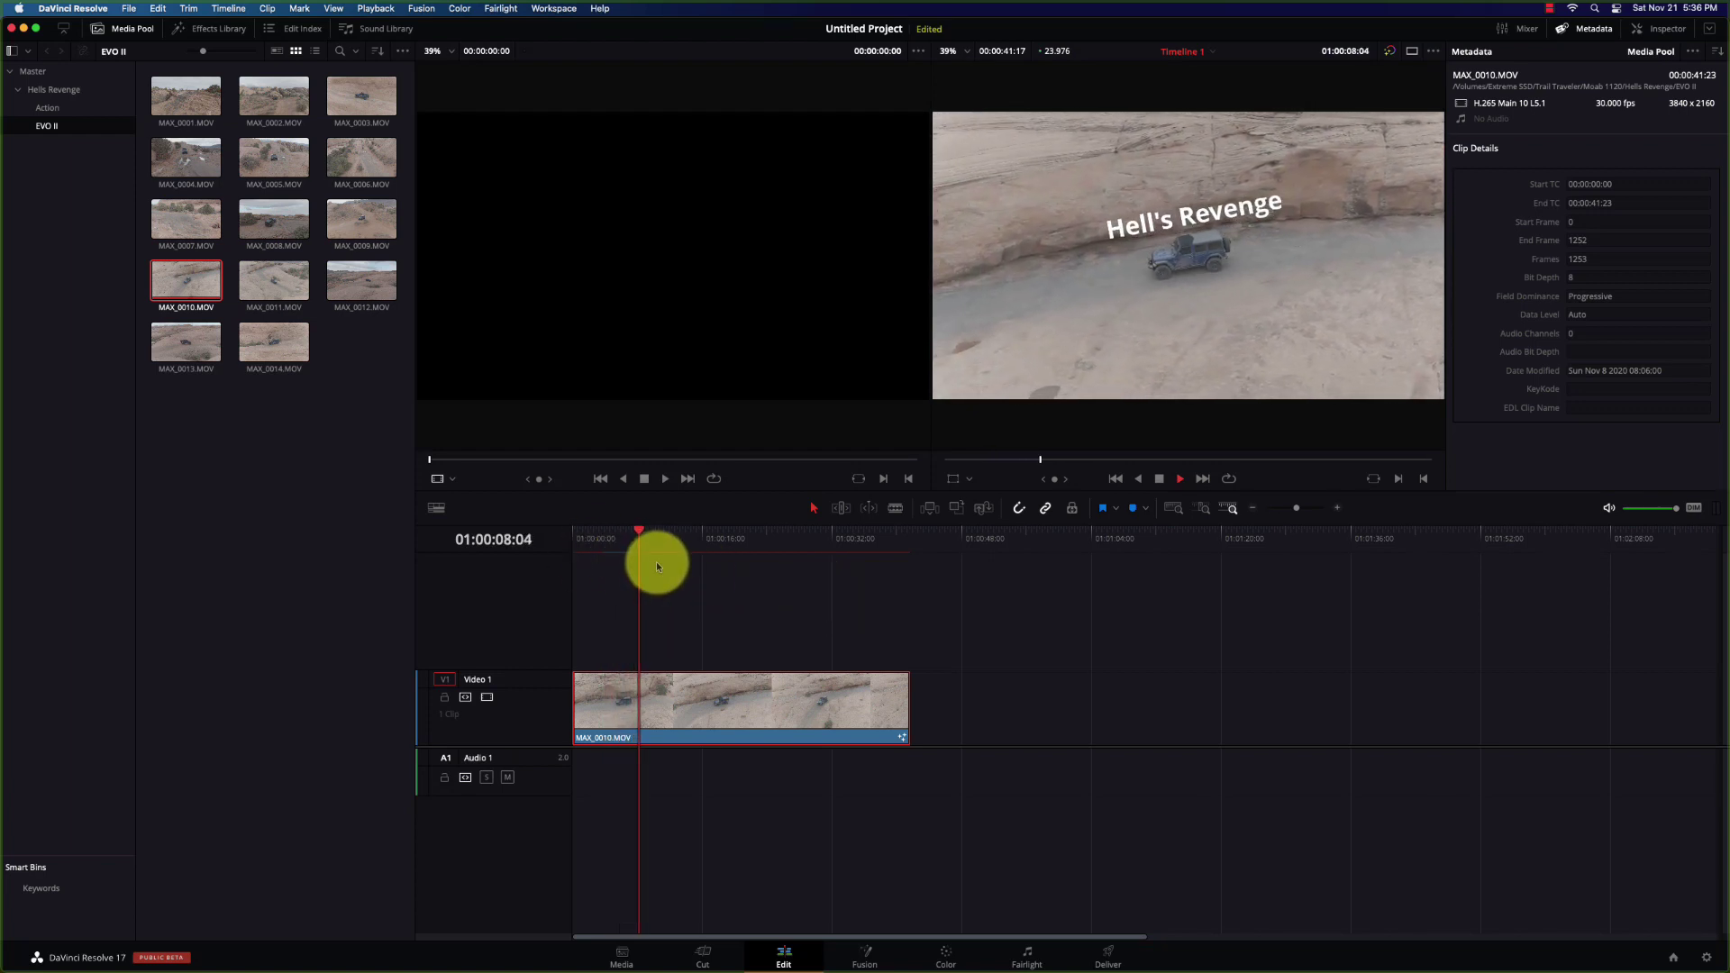
key(space)
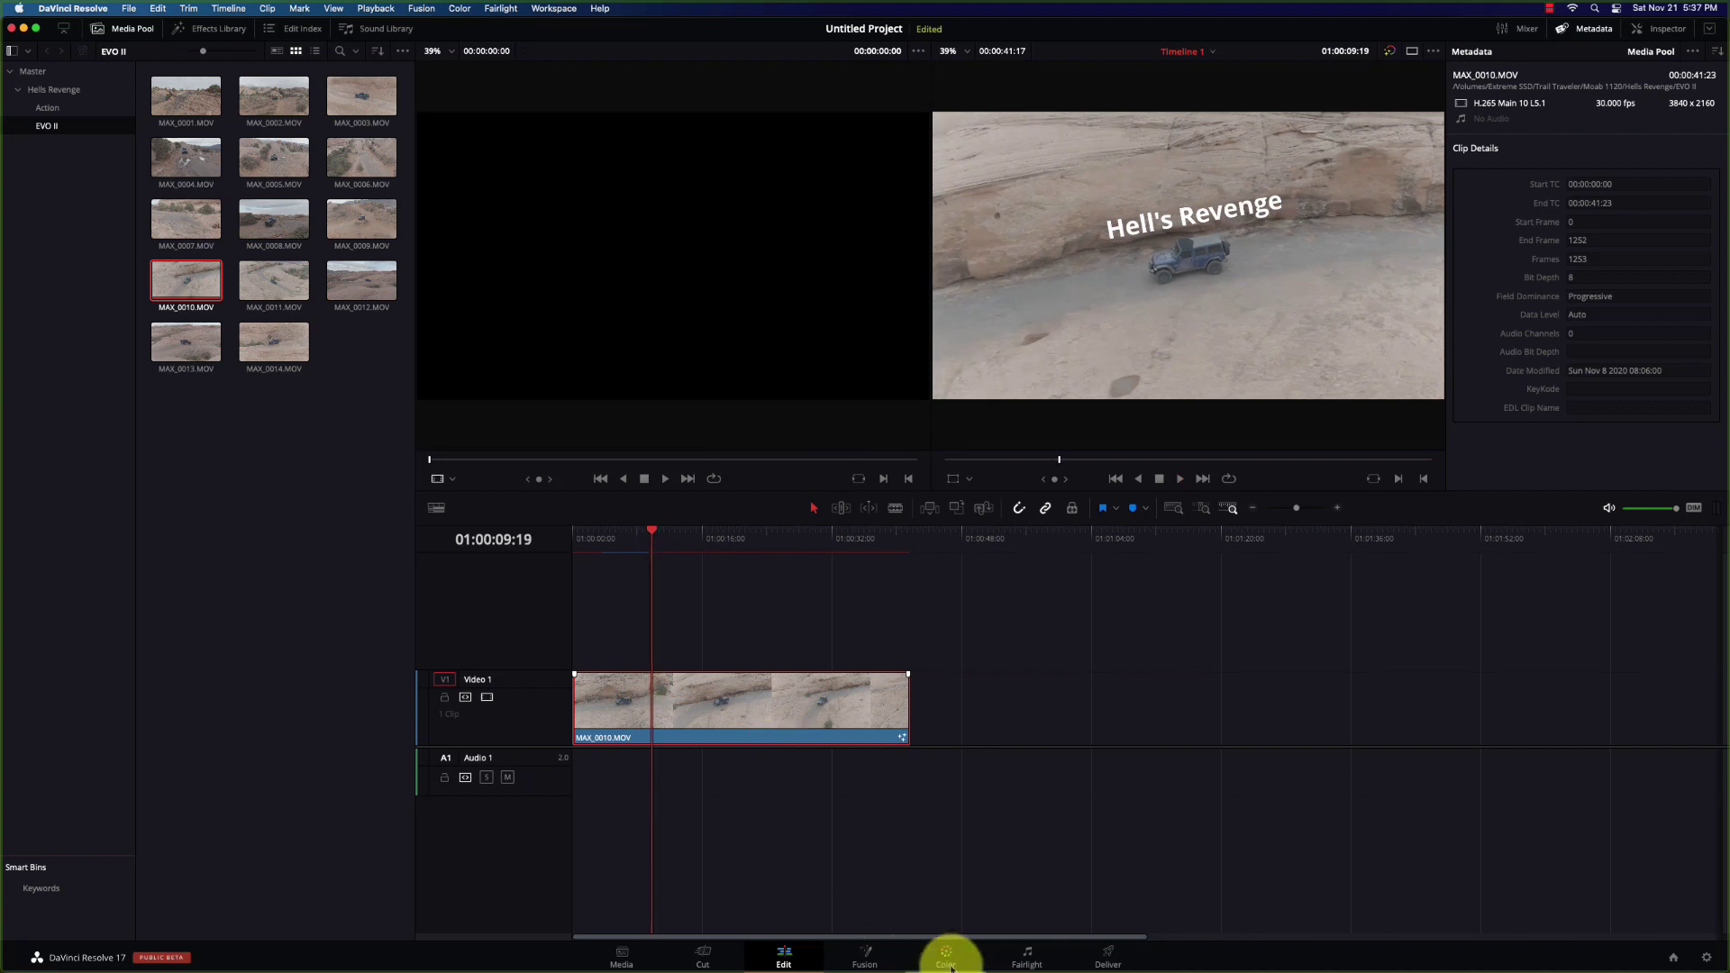
click(950, 967)
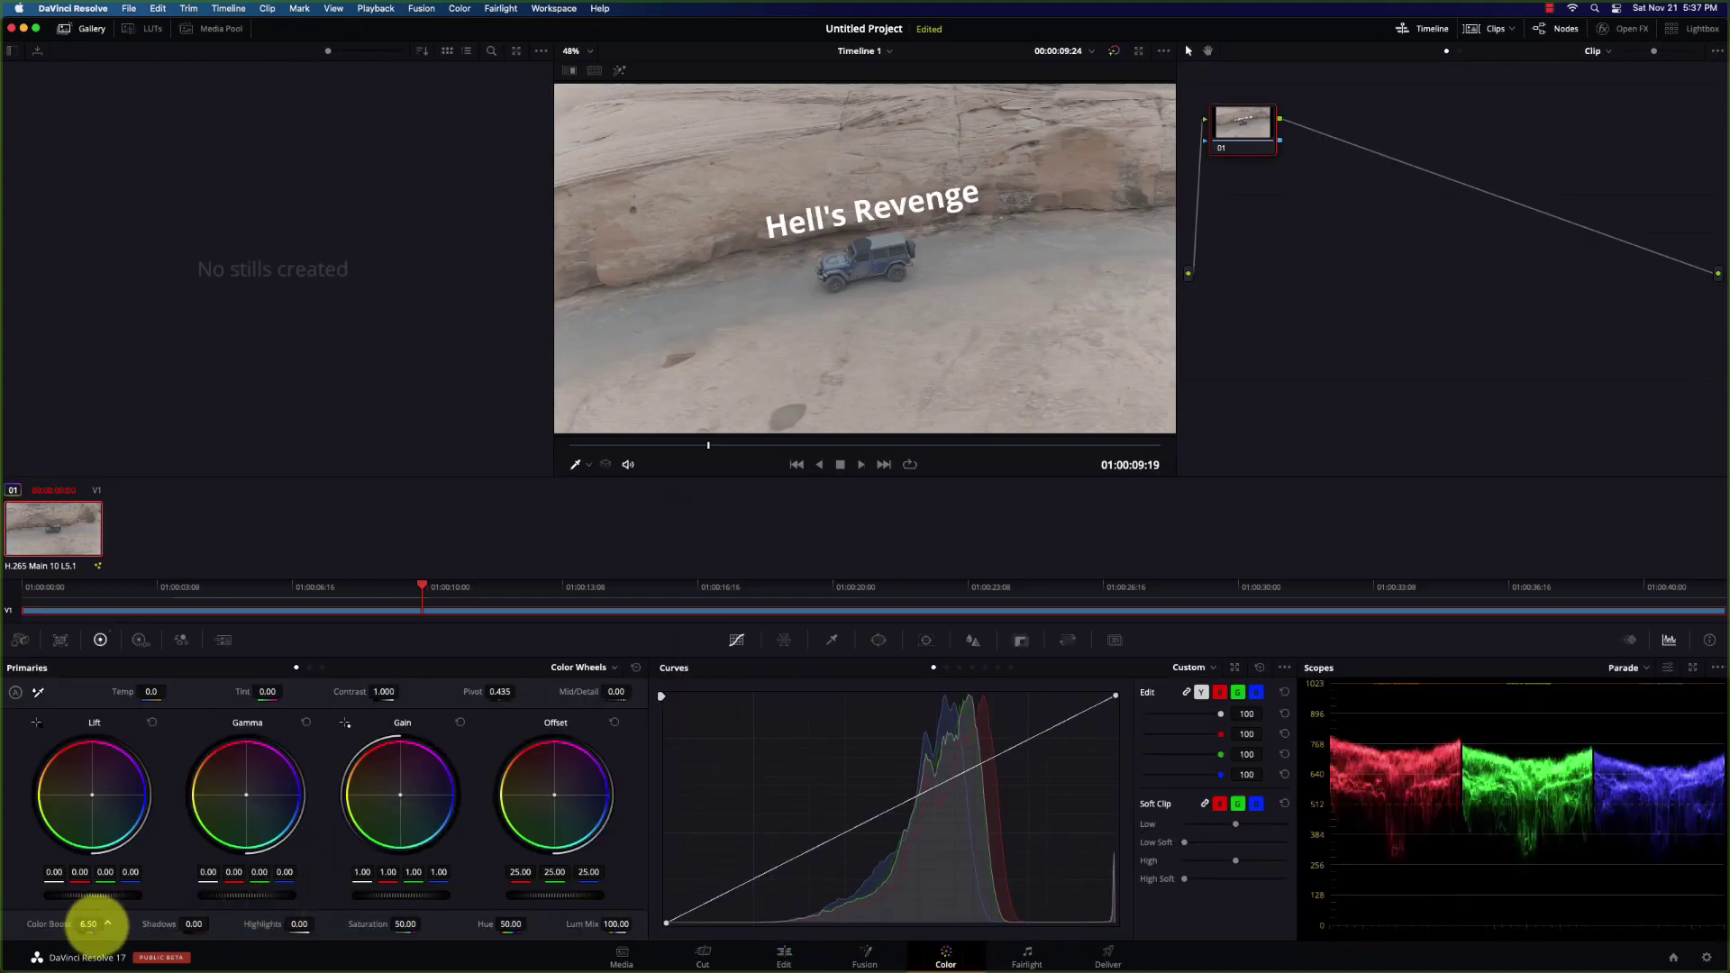
Grade the shot with Color Boost 83, Contrast 1.190, Mid/Detail 40 and Lift master -0.10
drag(103, 924, 198, 932)
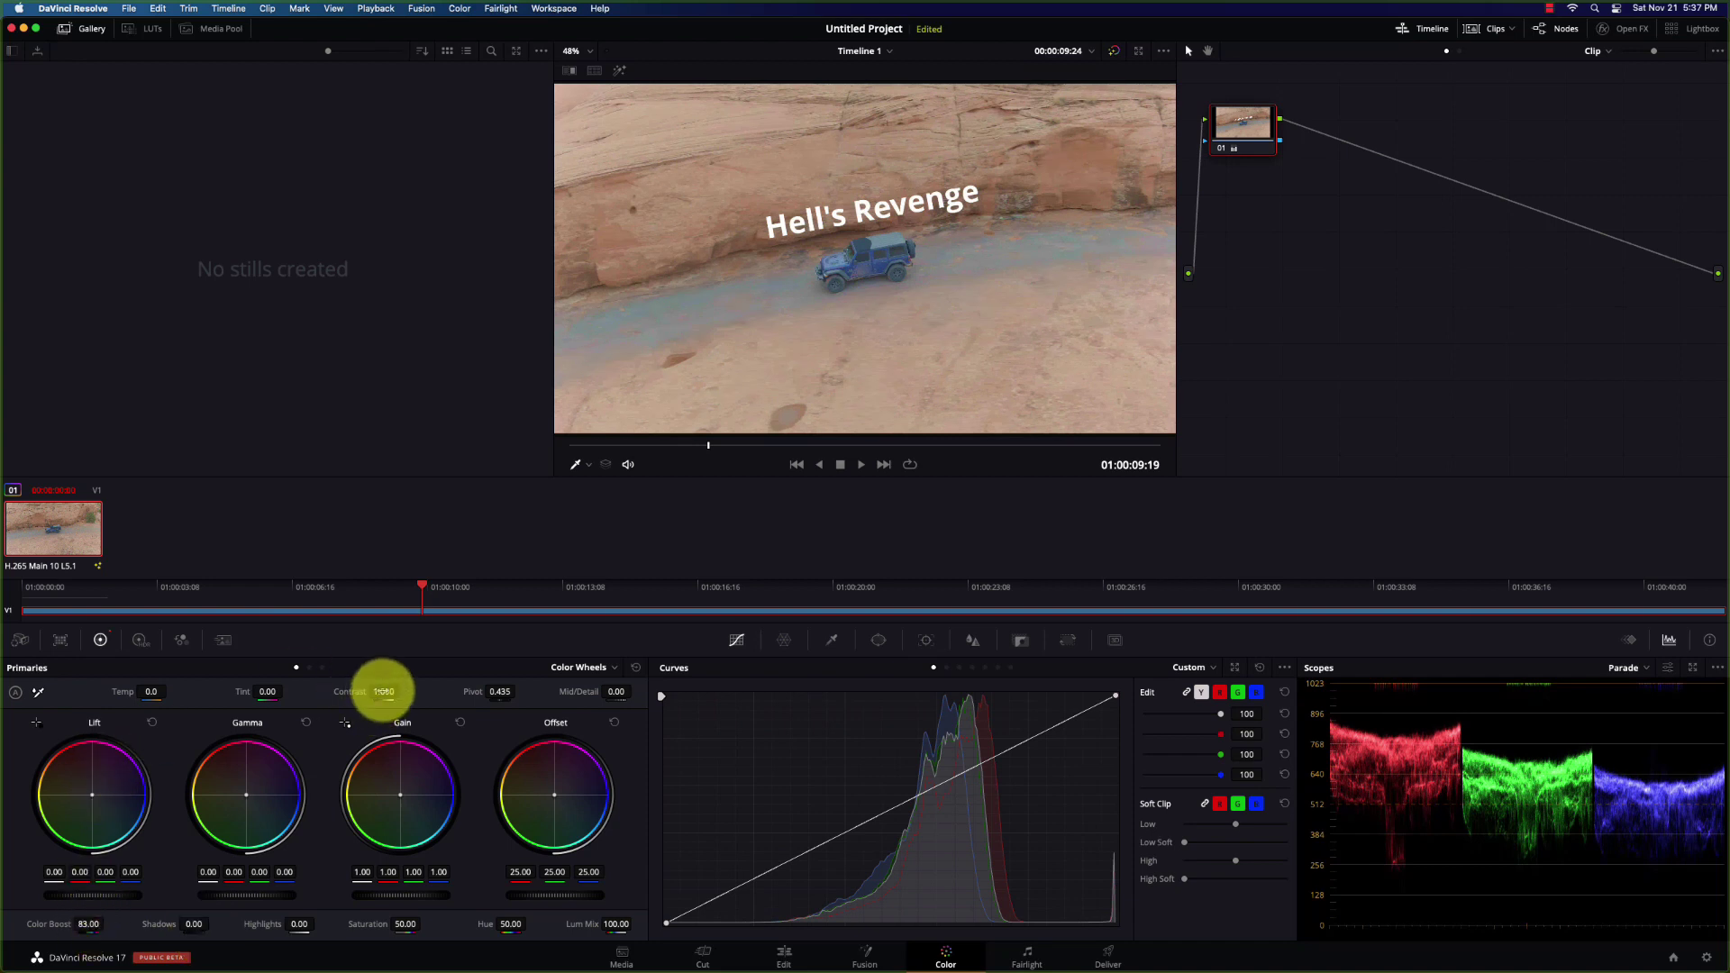
mouse_move(384, 691)
mouse_down()
mouse_move(451, 694)
mouse_move(367, 687)
mouse_up()
drag(614, 691, 667, 695)
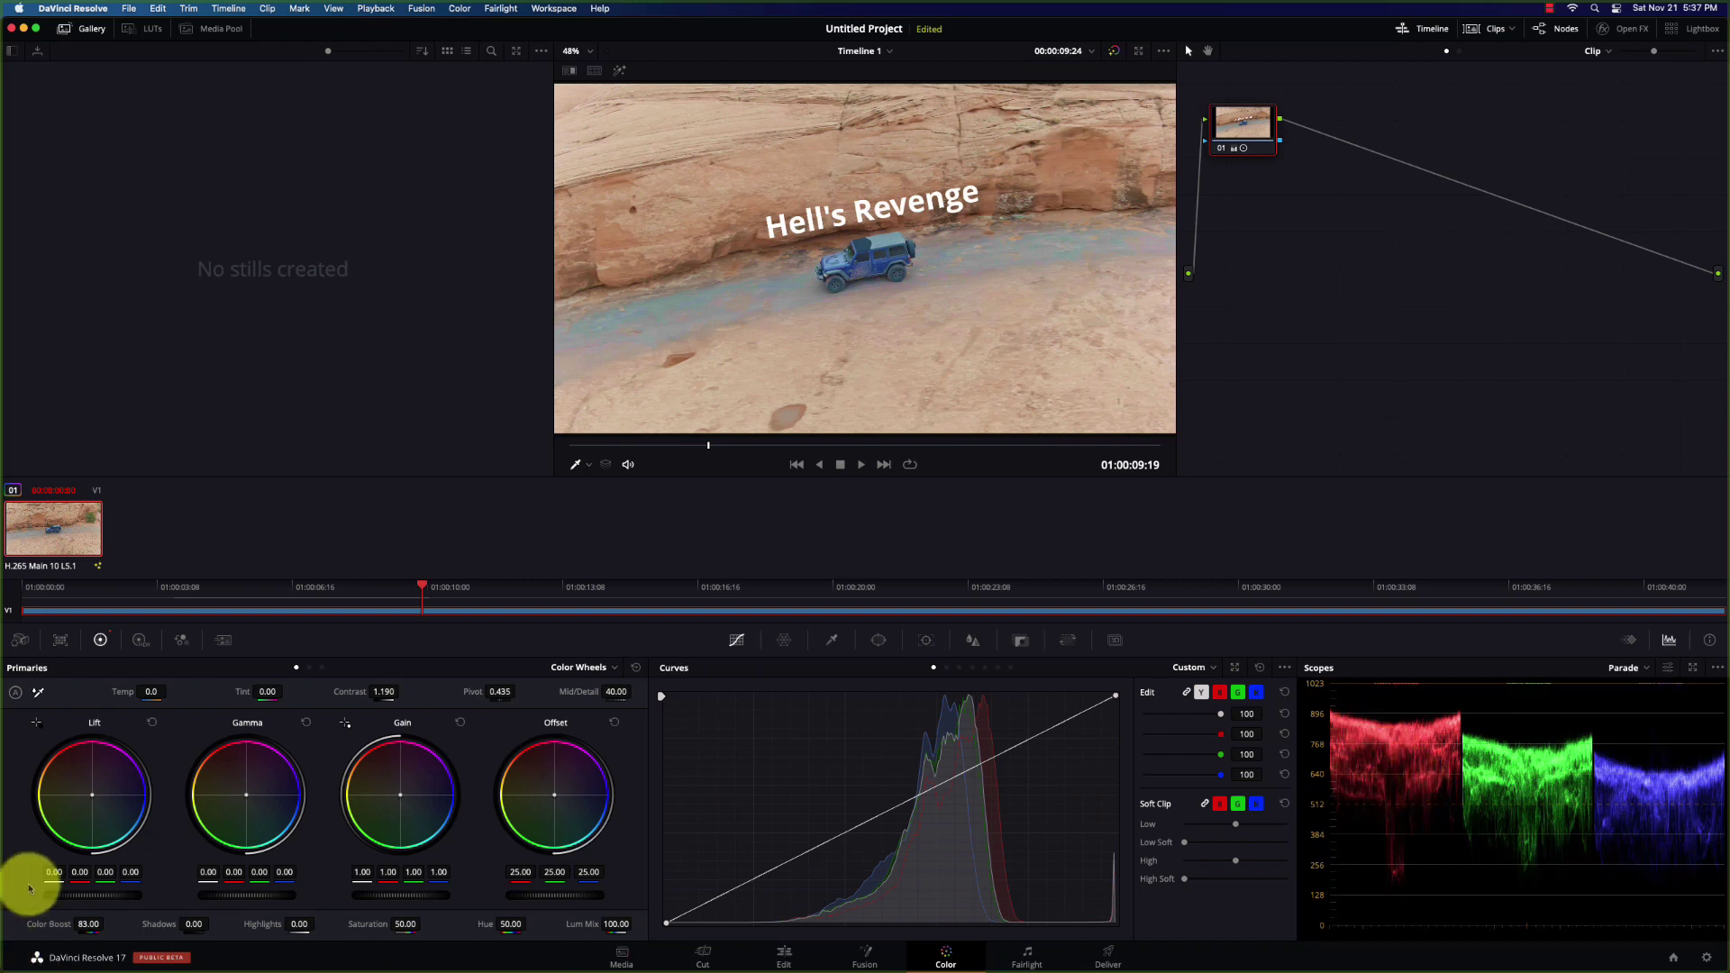
drag(96, 895, 31, 895)
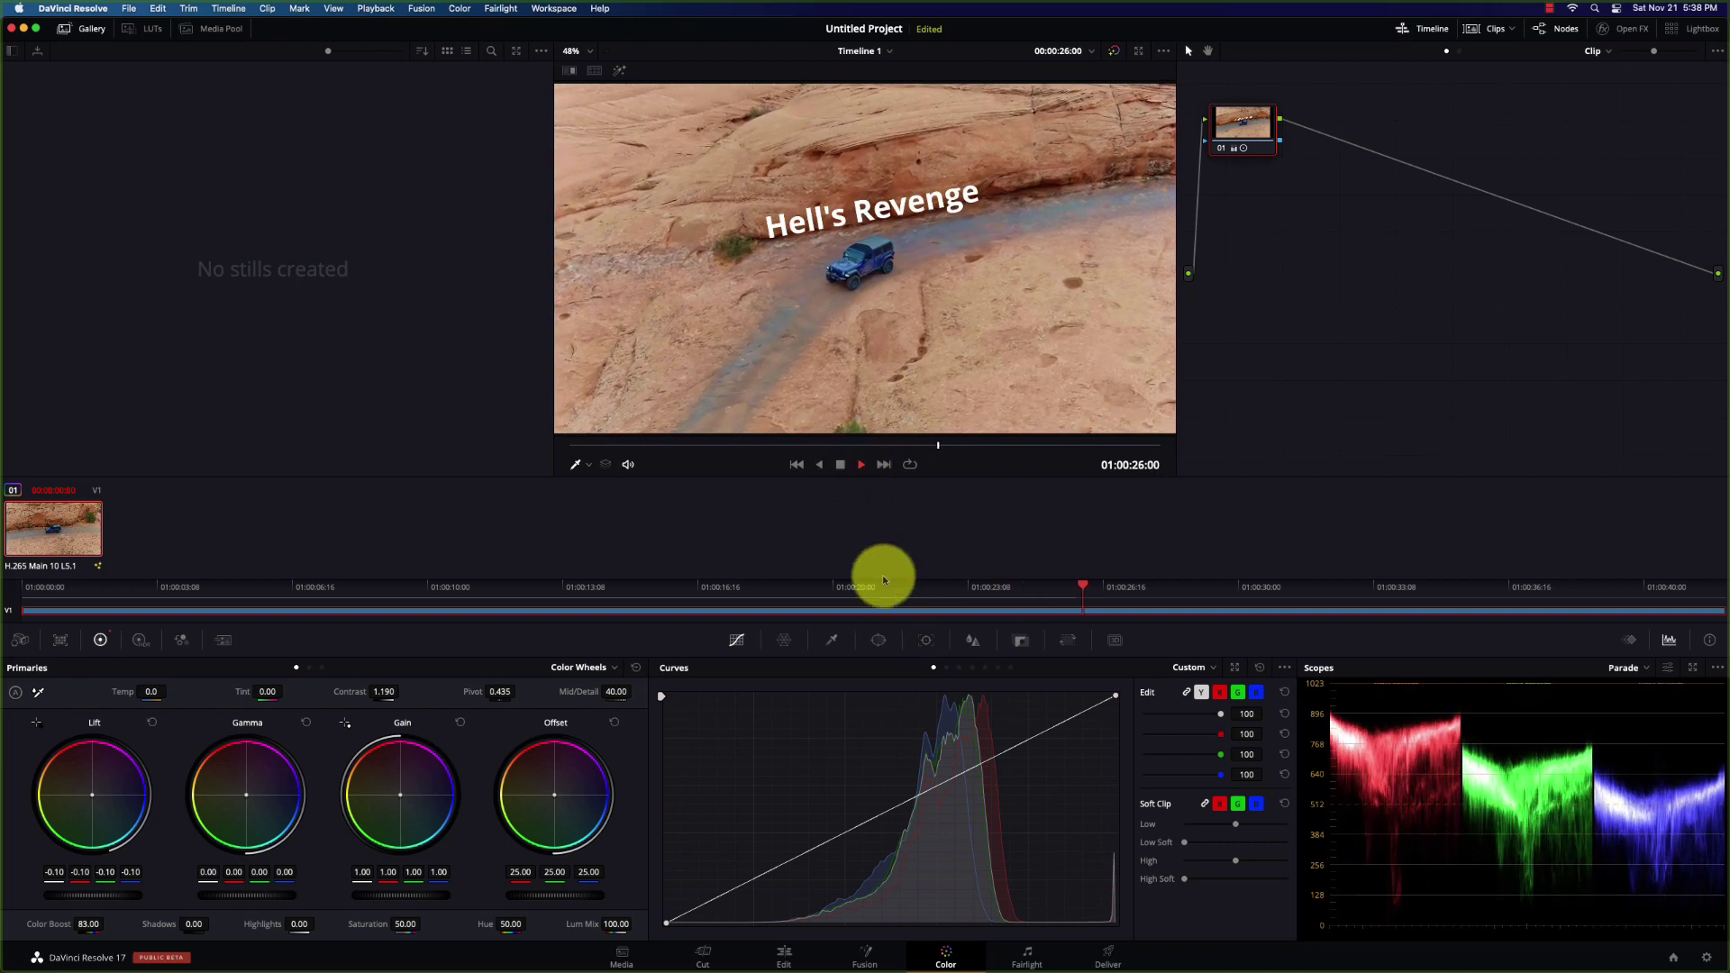
click(841, 466)
click(784, 955)
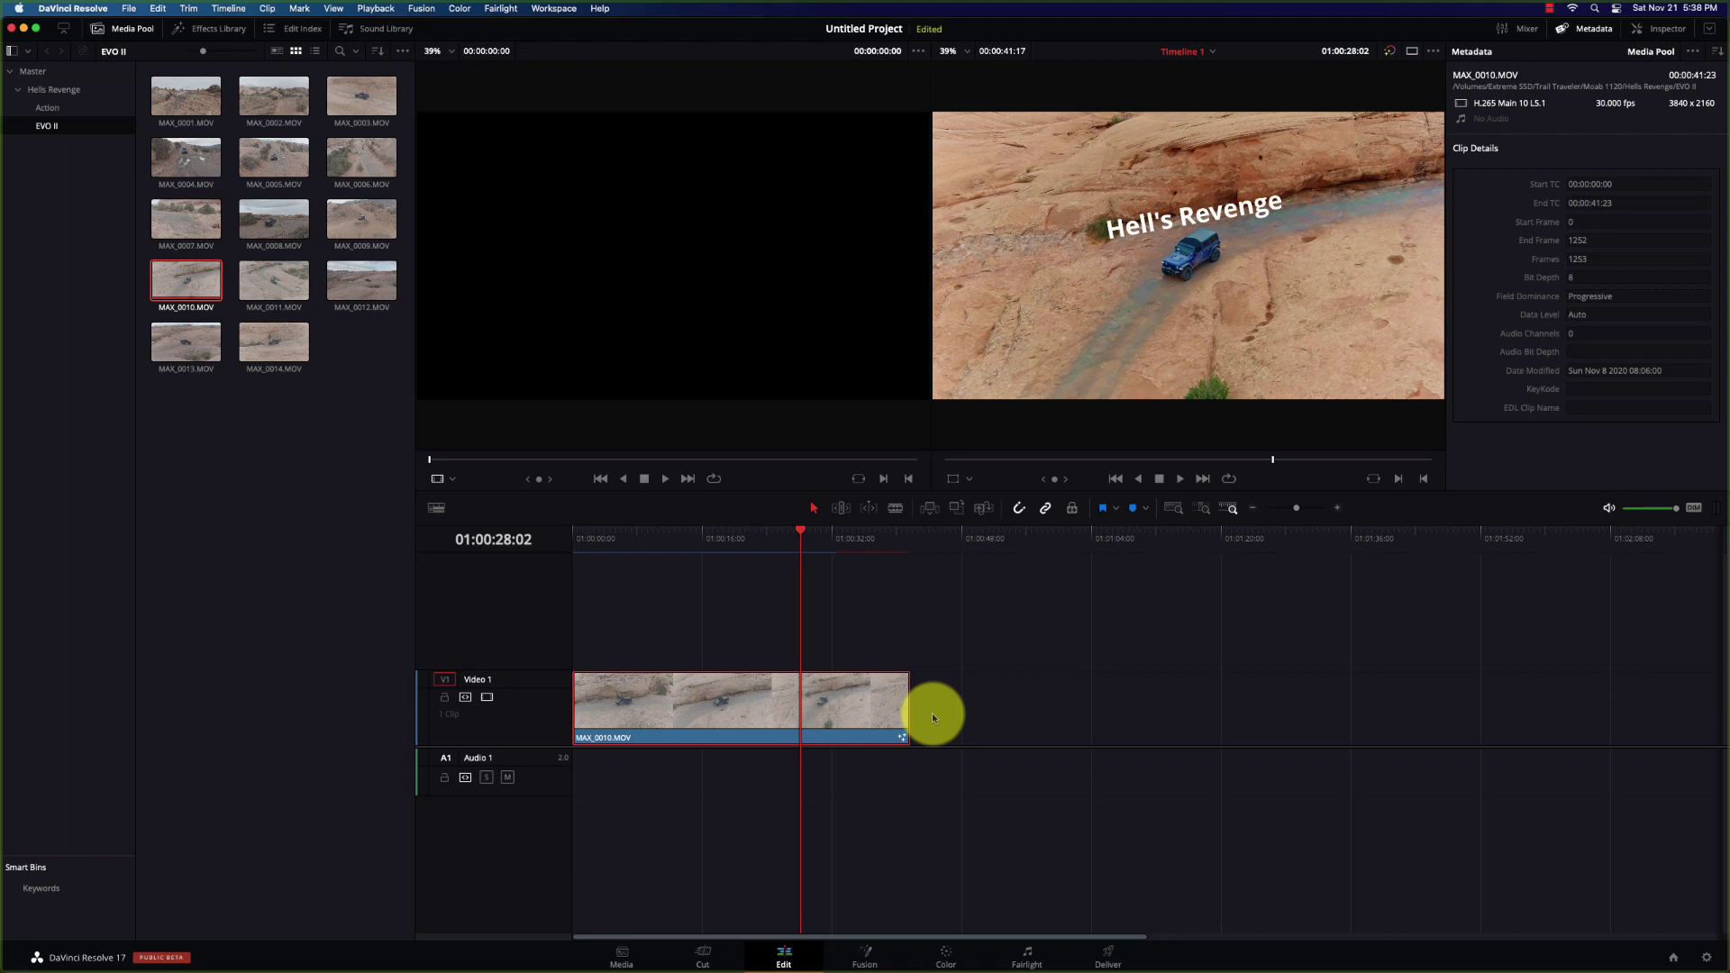
Play the graded MAX_0010.MOV shot with its tracked title from the timeline start, then stop
click(579, 548)
key(space)
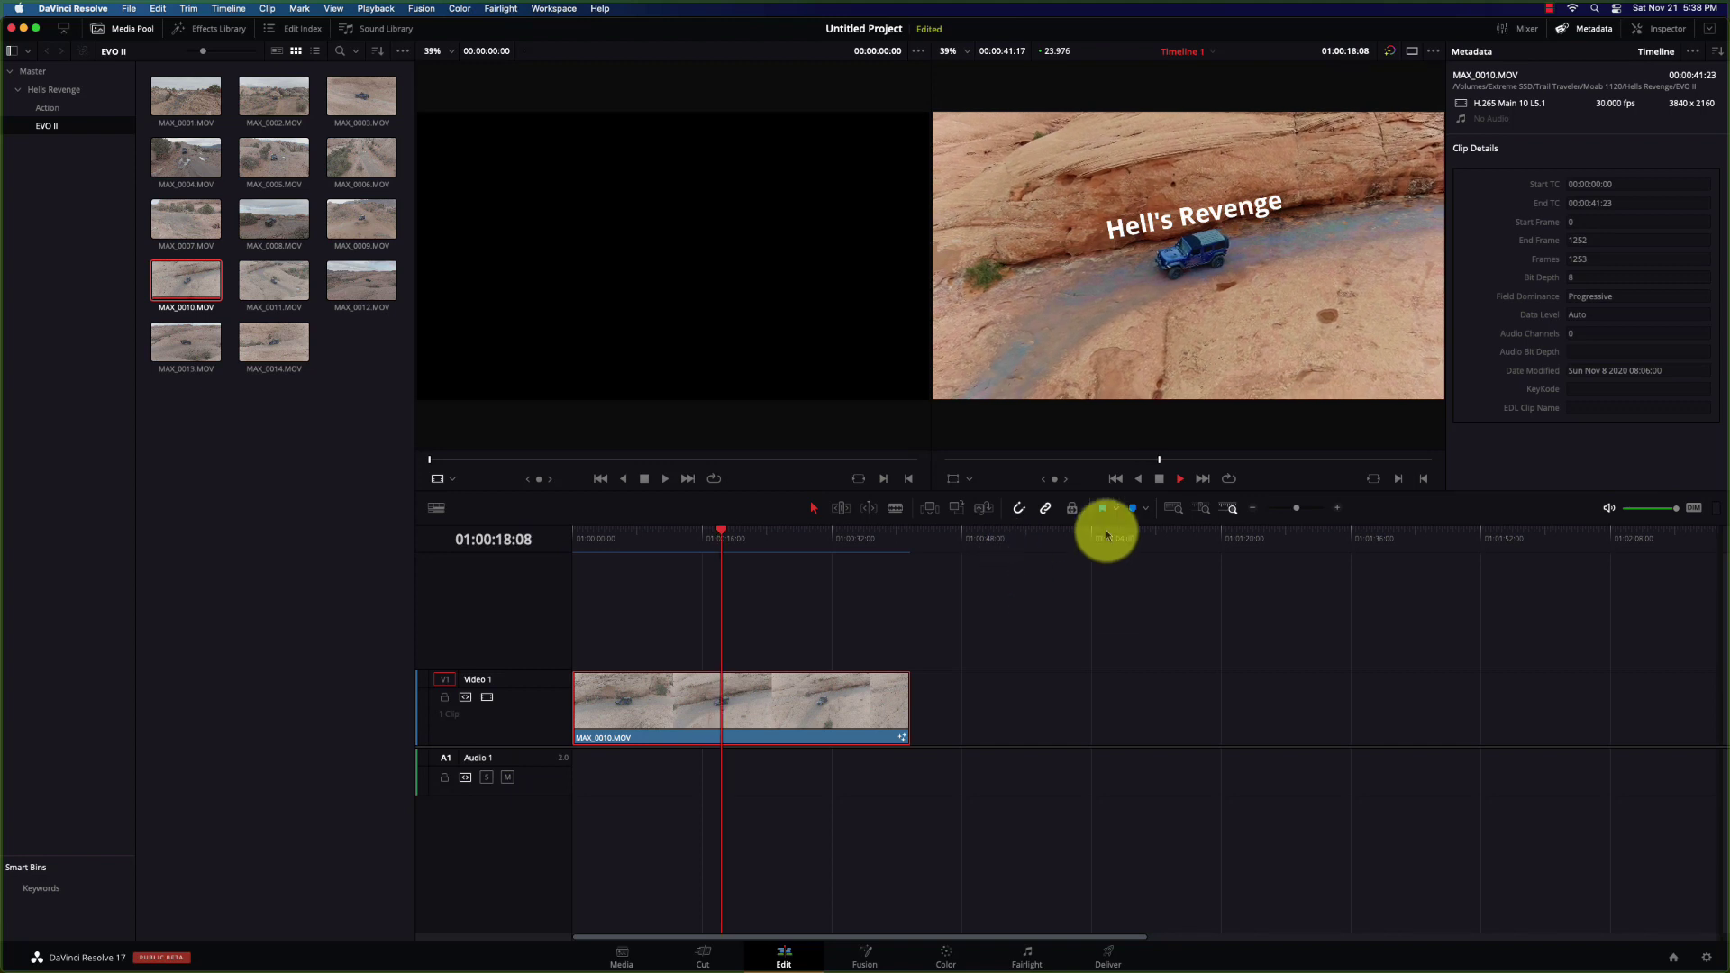
click(1160, 480)
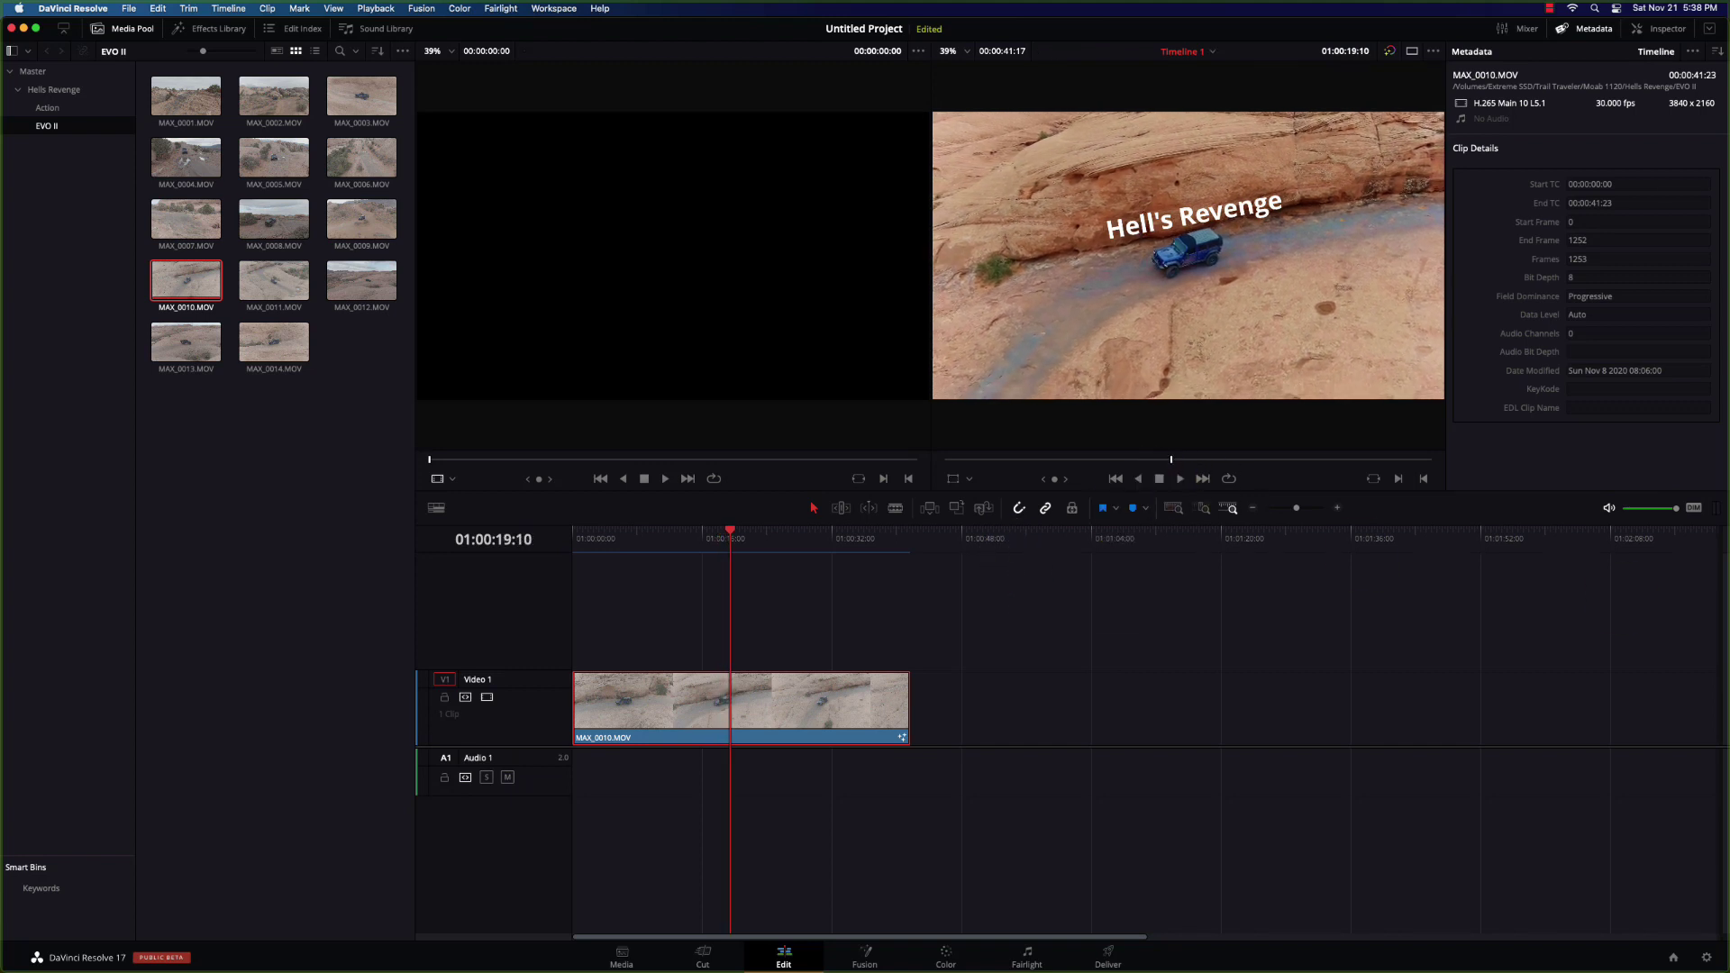